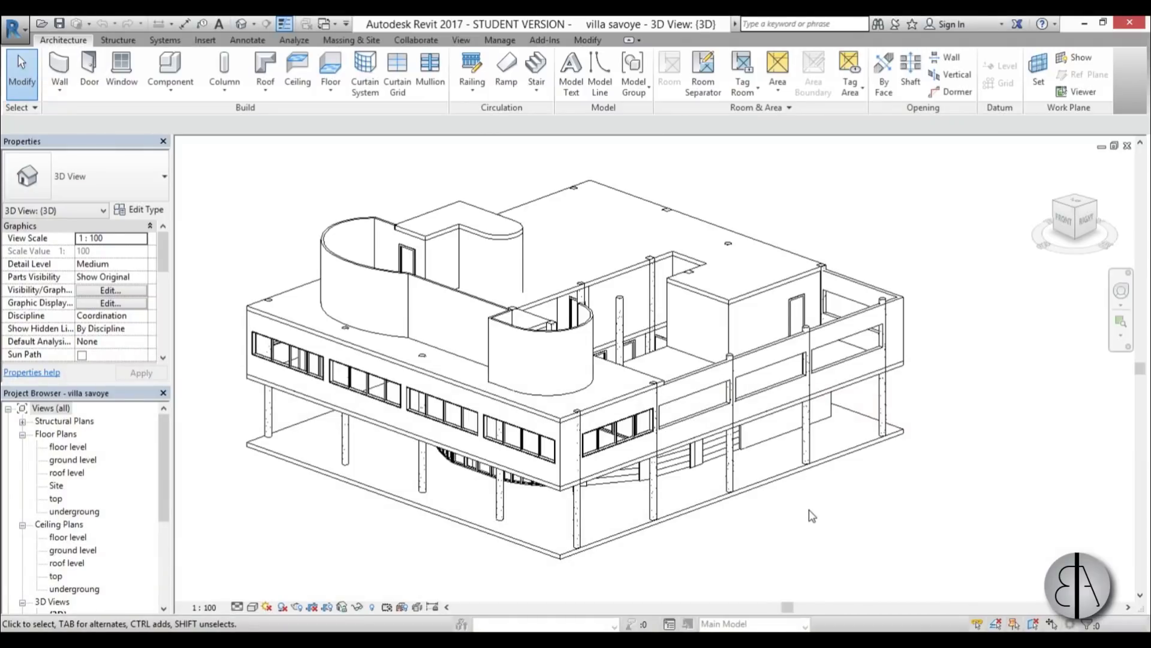
Step: Open the profile of the right facade's upper wall for editing, accepting the removal of its top and base attachments
middle_click_drag(874, 521, 843, 532, "shift")
scroll(747, 370, "up", 4)
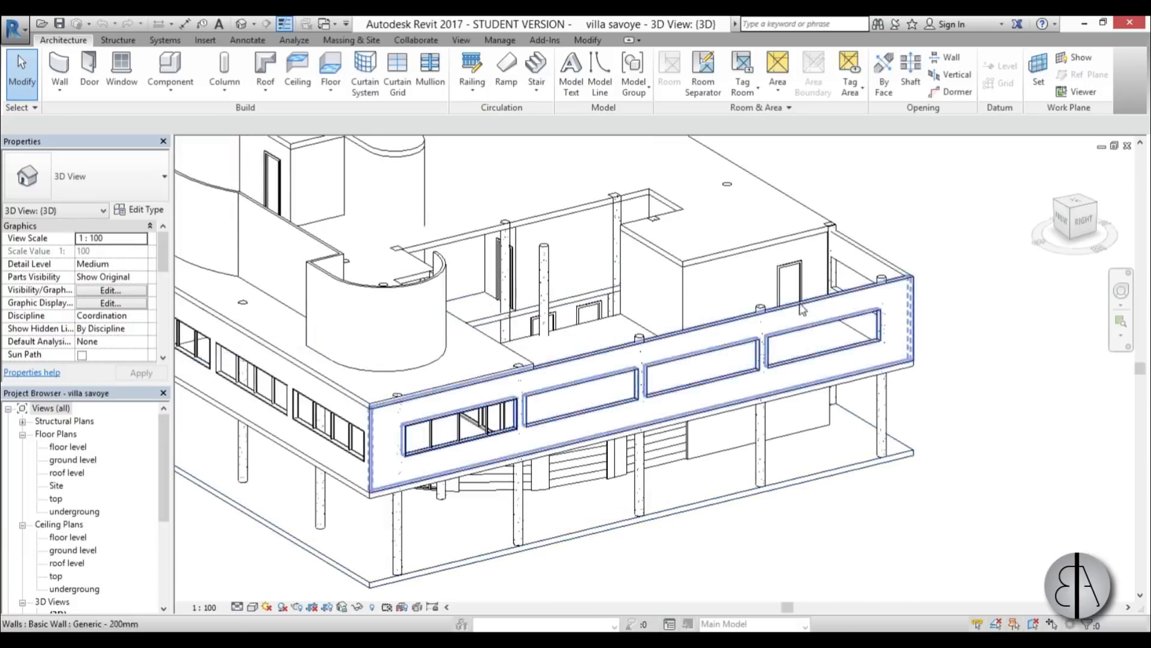
scroll(362, 420, "up", 3)
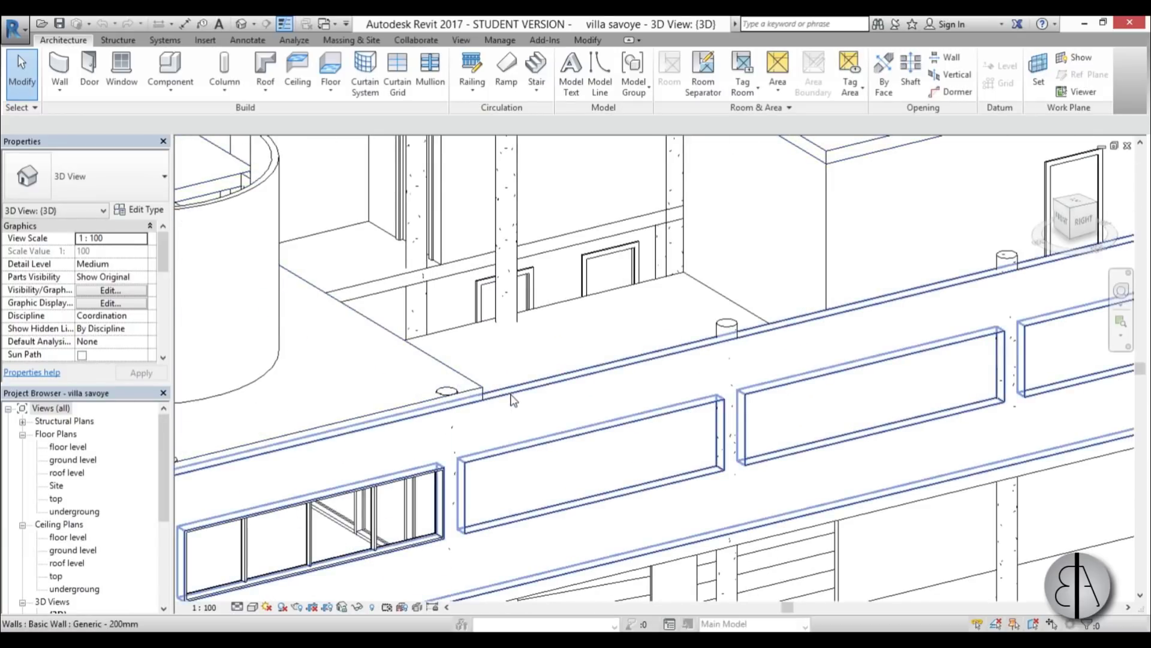
left_click(522, 358)
scroll(521, 358, "down", 4)
scroll(576, 240, "up", 2)
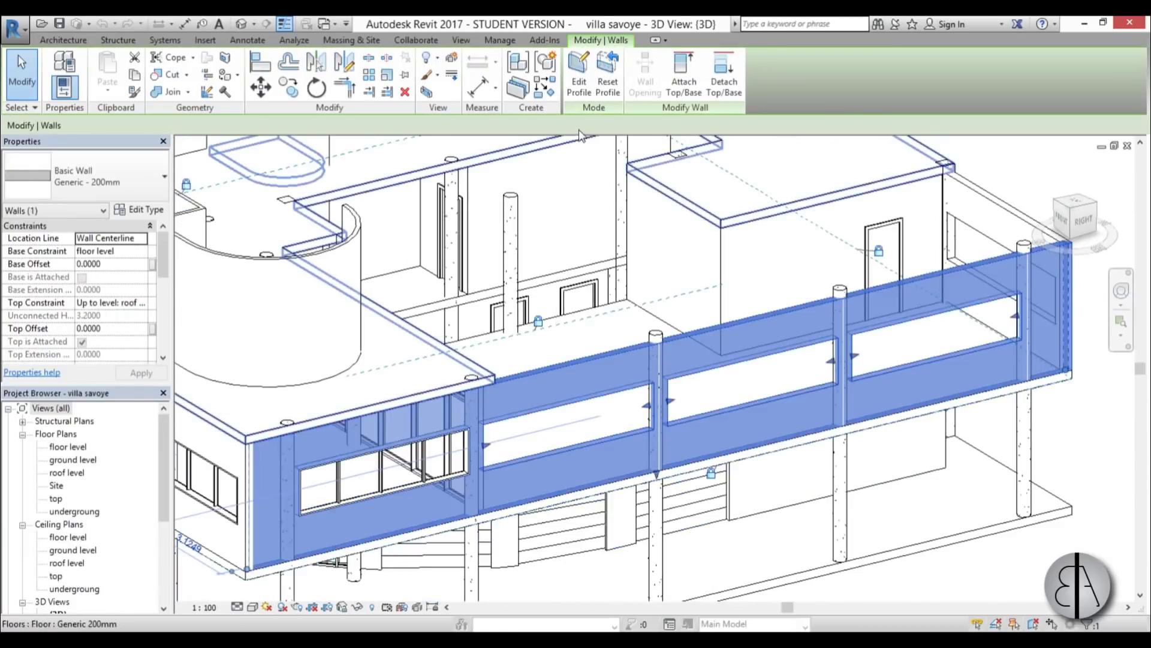
left_click(579, 90)
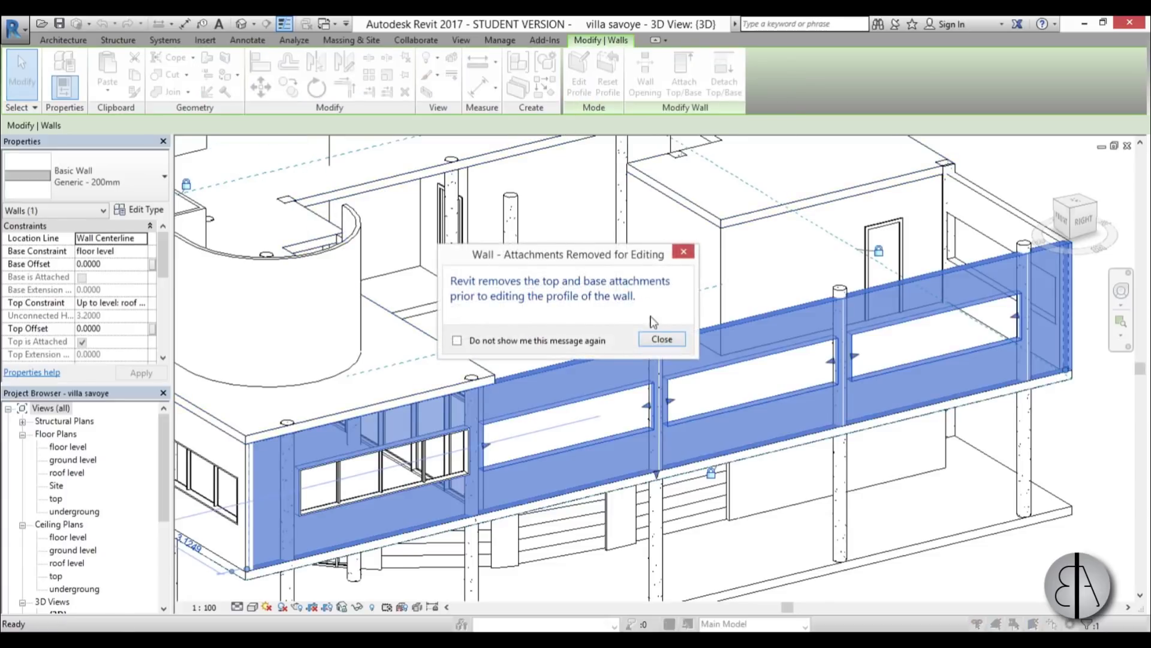
left_click(662, 339)
Step: Add profile lines picked from the roof slab's top edge and from its vertical end edge beside the terrace
scroll(577, 419, "up", 4)
scroll(430, 167, "up", 2)
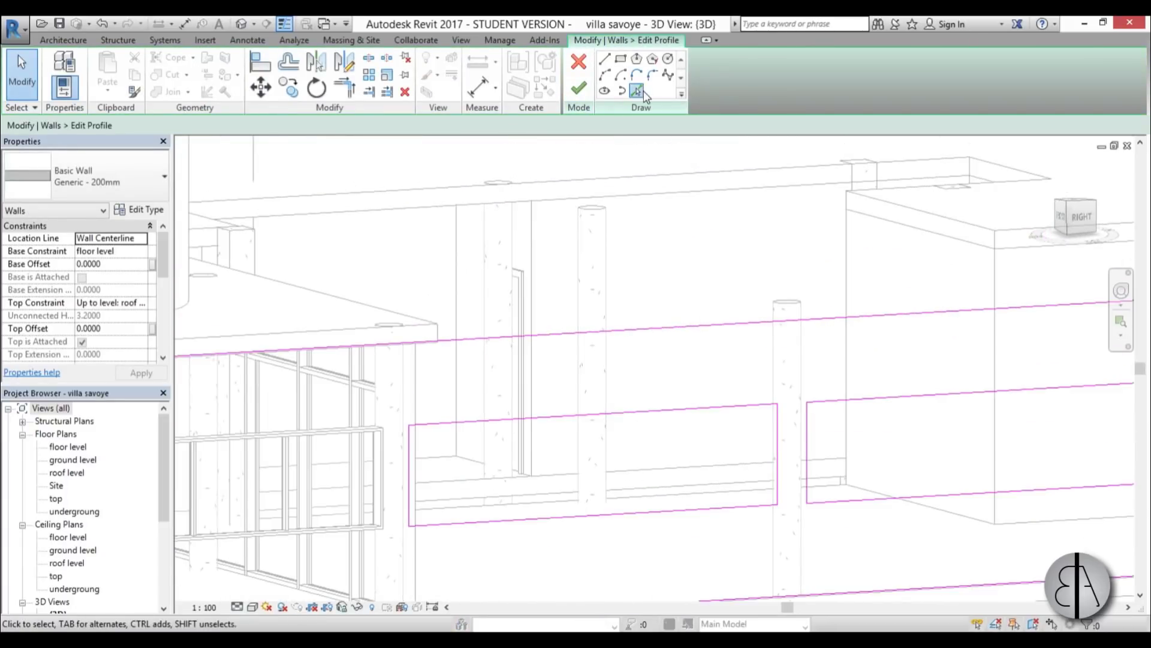
left_click(639, 91)
scroll(426, 331, "up", 3)
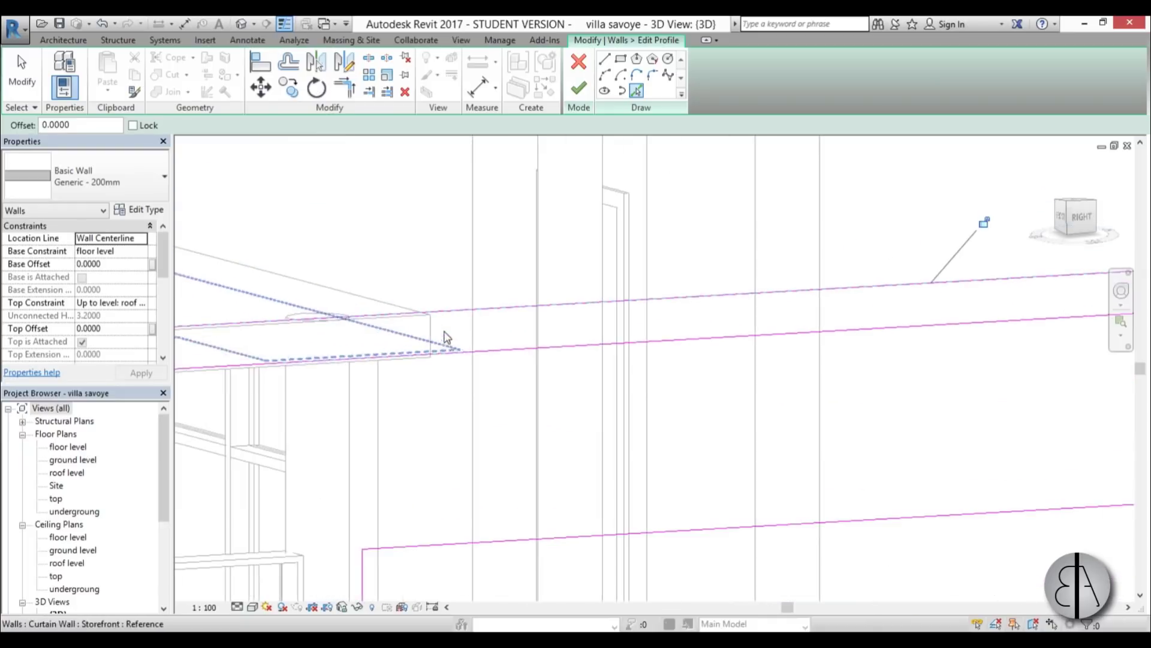
left_click(424, 336)
scroll(456, 384, "down", 6)
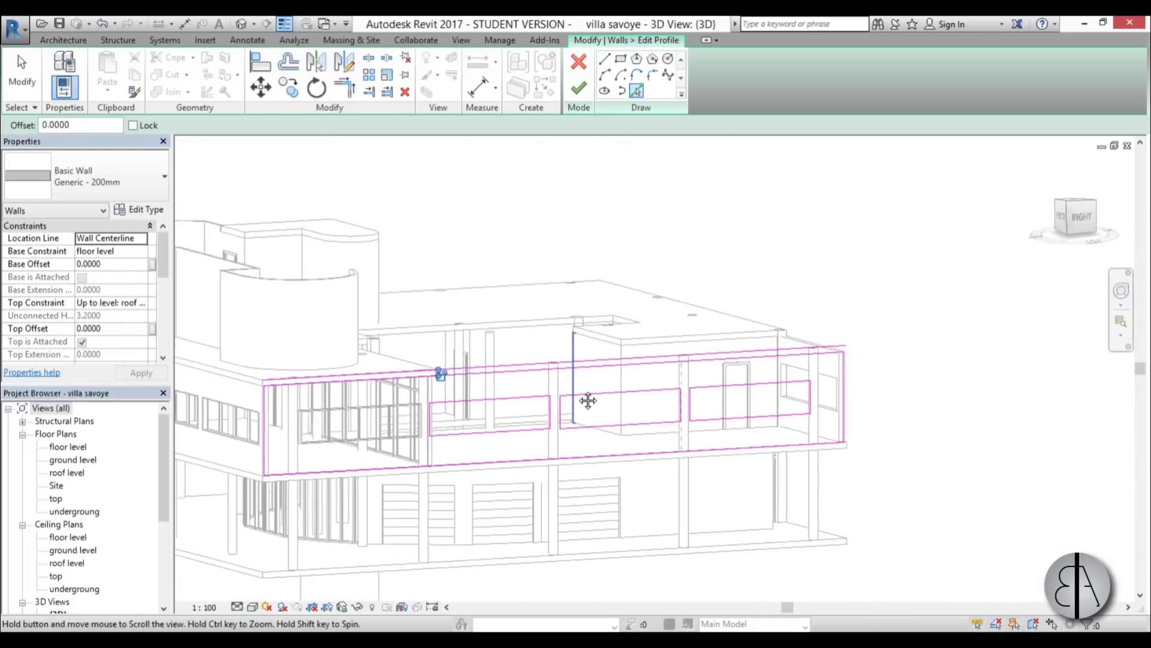
key("Escape")
Step: Trim the profile lines into a stepped outline that rises to the roof slab's top along the terrace, and finish the wall profile
scroll(450, 393, "up", 2)
key("t")
key("r")
scroll(445, 390, "up", 4)
left_click(427, 345)
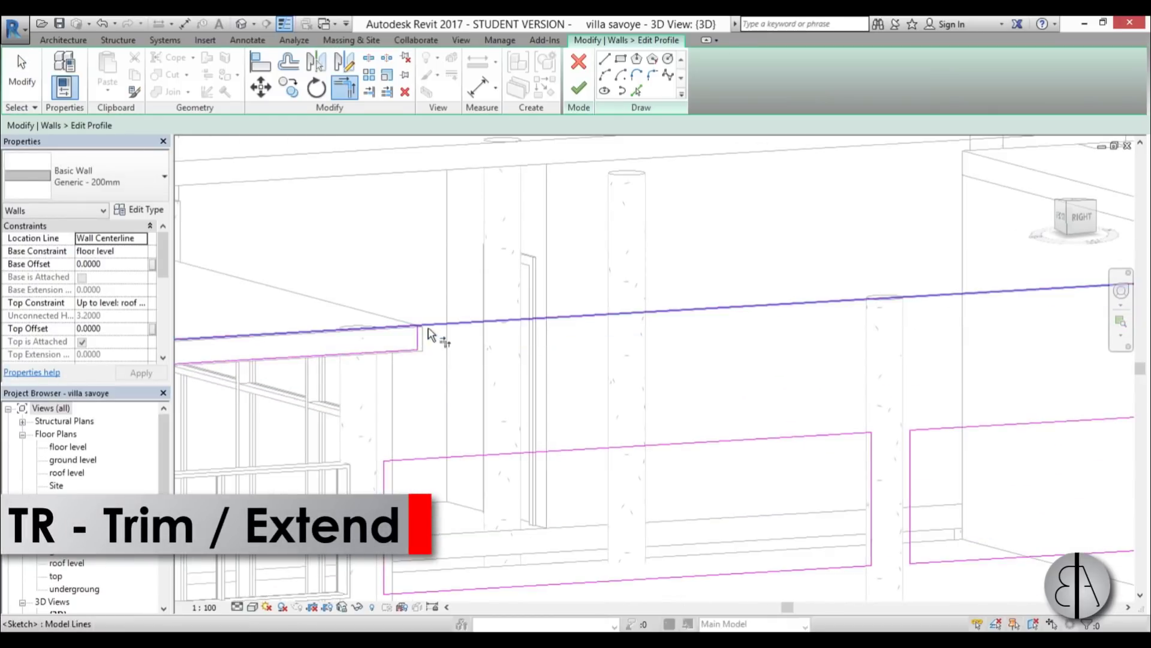
scroll(440, 319, "down", 4)
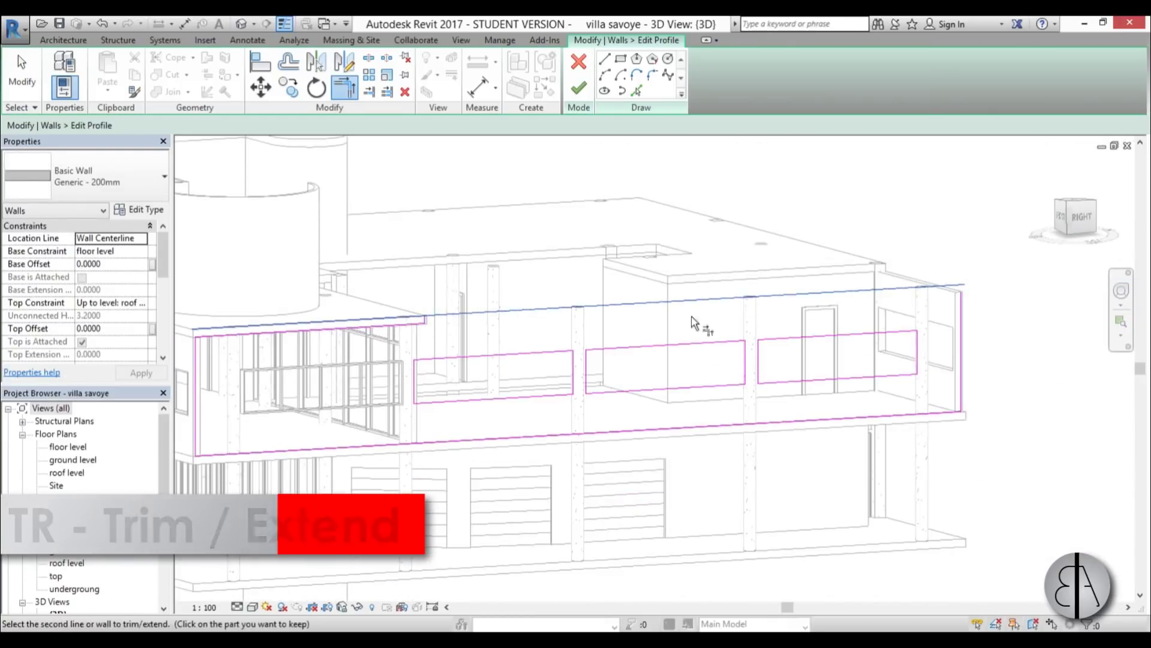
scroll(426, 326, "up", 4)
left_click(437, 315)
scroll(441, 320, "down", 4)
scroll(746, 310, "up", 3)
left_click(770, 281)
left_click(825, 324)
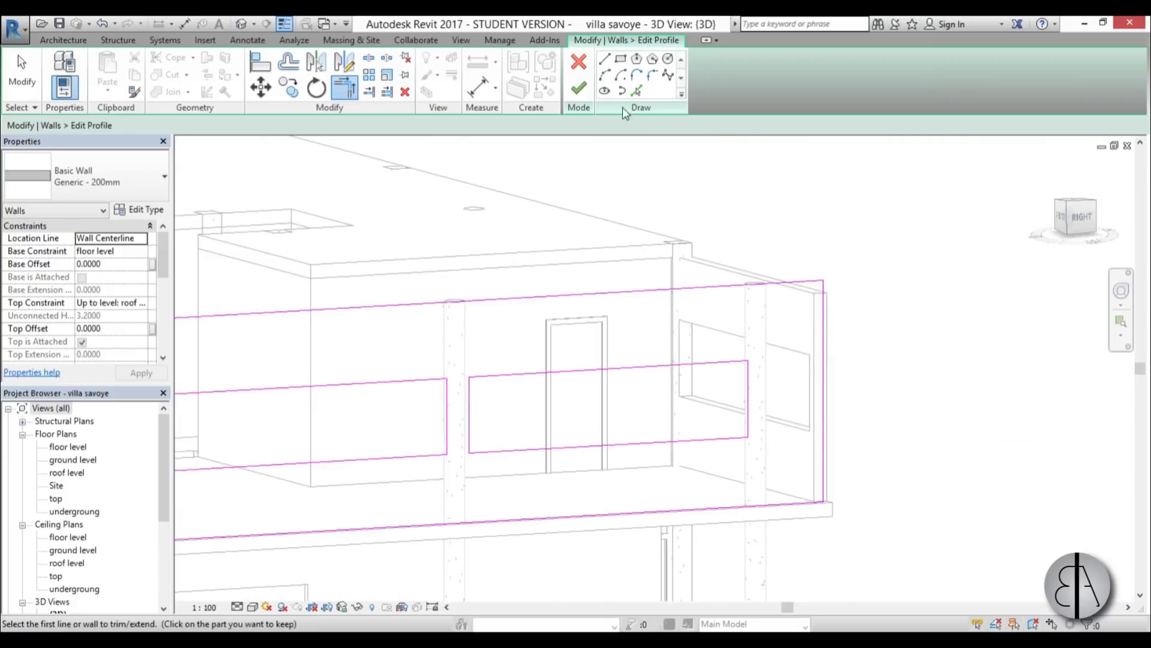
left_click(585, 95)
Step: Open the profile of the adjoining back facade wall for editing, accepting the removal of its attachments
scroll(521, 266, "down", 4)
middle_click_drag(783, 372, 522, 472, "shift")
scroll(498, 406, "up", 2)
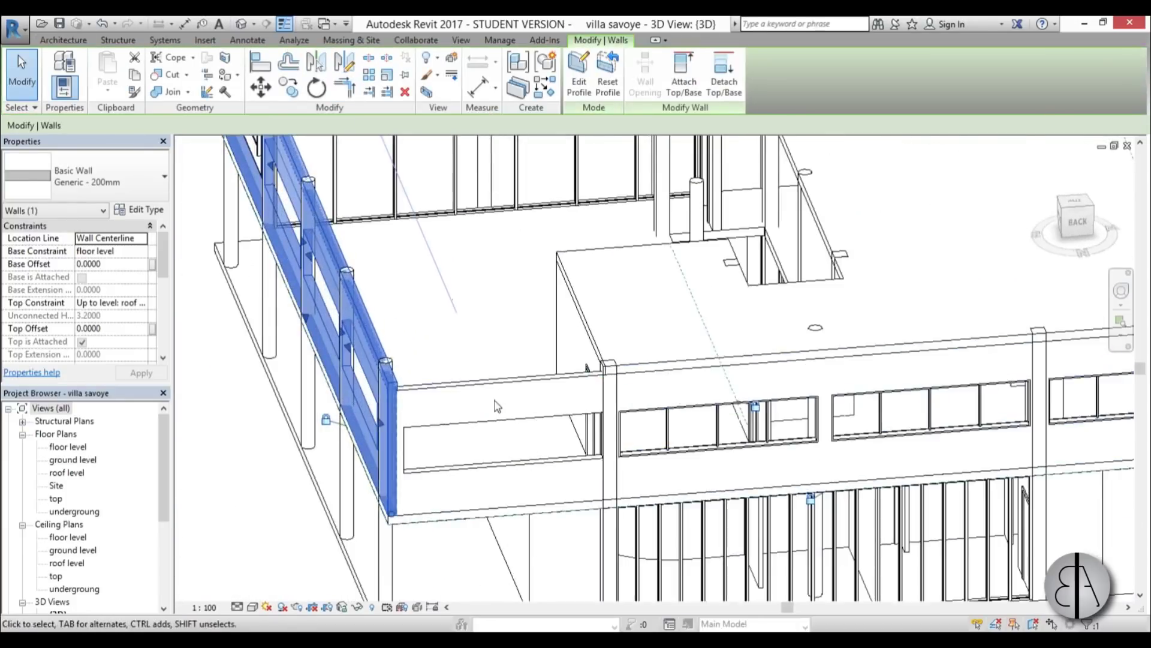
double_click(497, 401)
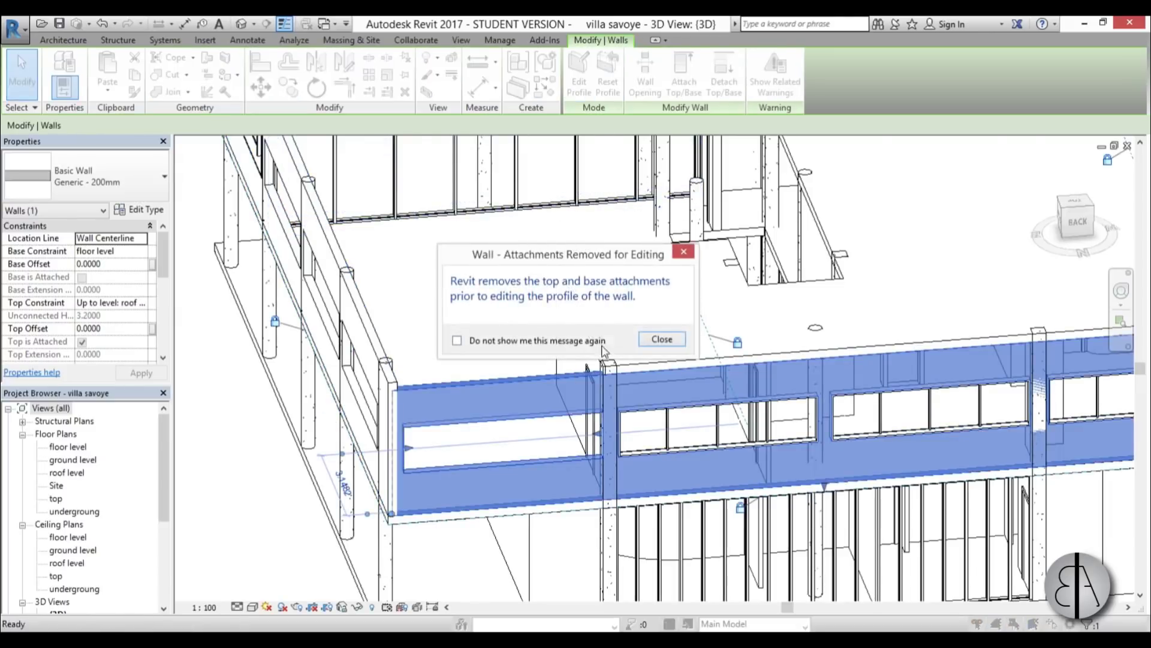
left_click(660, 339)
Step: Add back wall profile lines picked along the roof's top edge and the slab's vertical end edge near the column
scroll(566, 462, "up", 5)
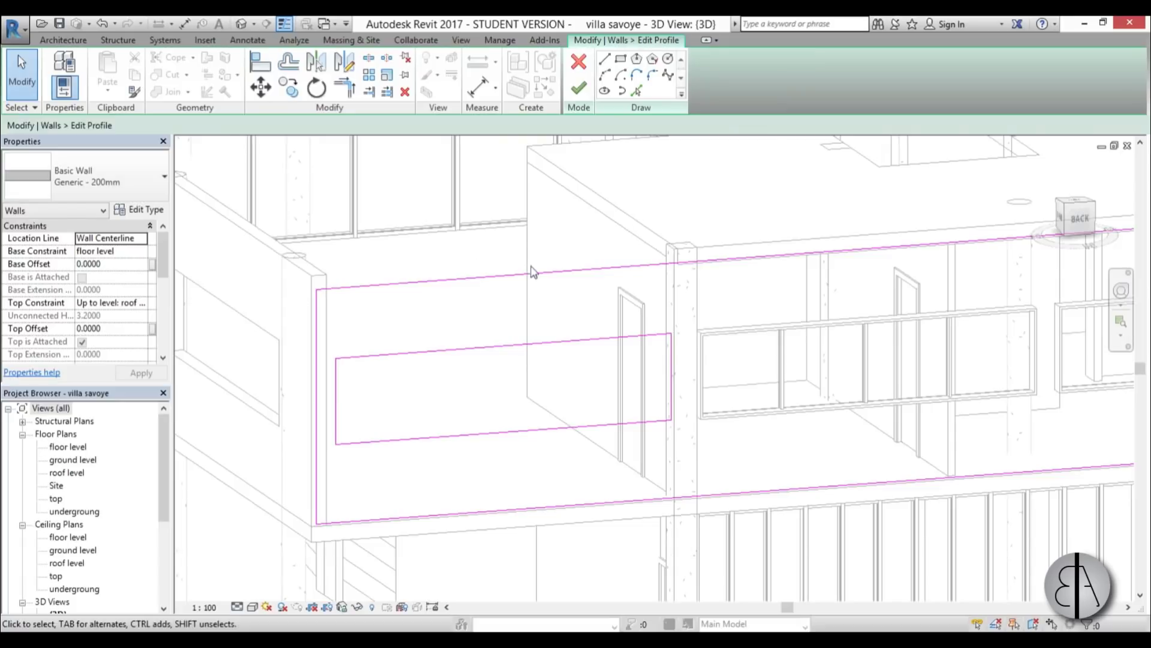
left_click(639, 95)
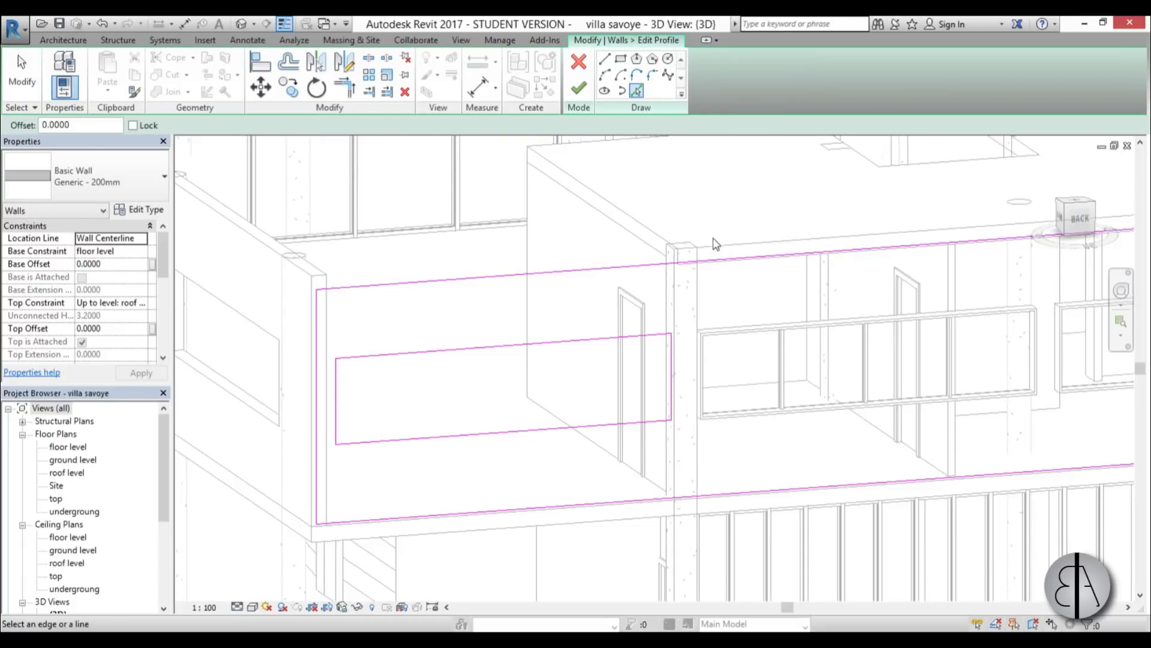
scroll(675, 258, "up", 3)
scroll(676, 262, "down", 5)
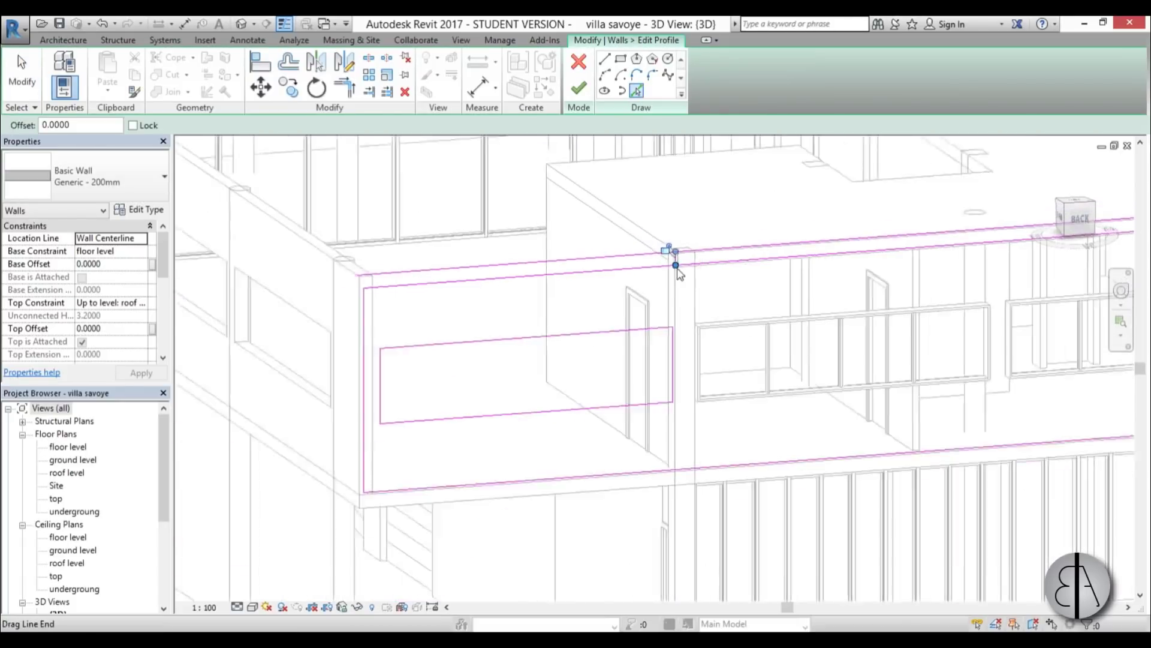
key("Escape")
Step: Trim the back wall's profile lines into a step at the roof slab's end and finish the profile
key("t")
key("r")
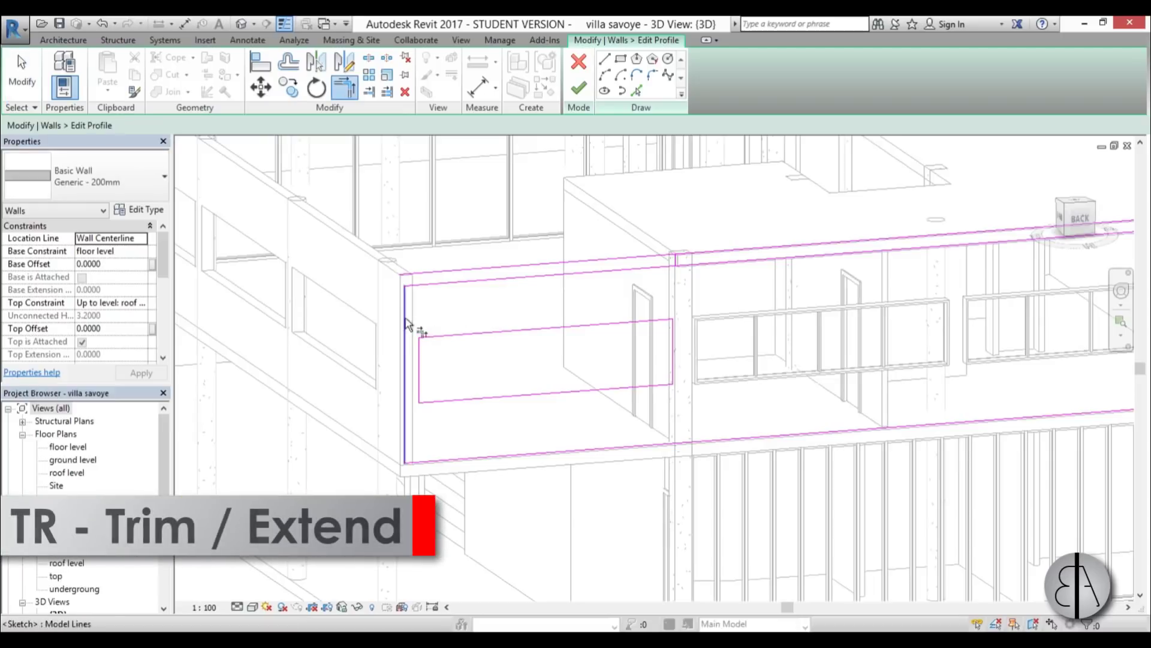
scroll(670, 262, "up", 3)
left_click(678, 251)
left_click(712, 260)
left_click(728, 271)
left_click(710, 267)
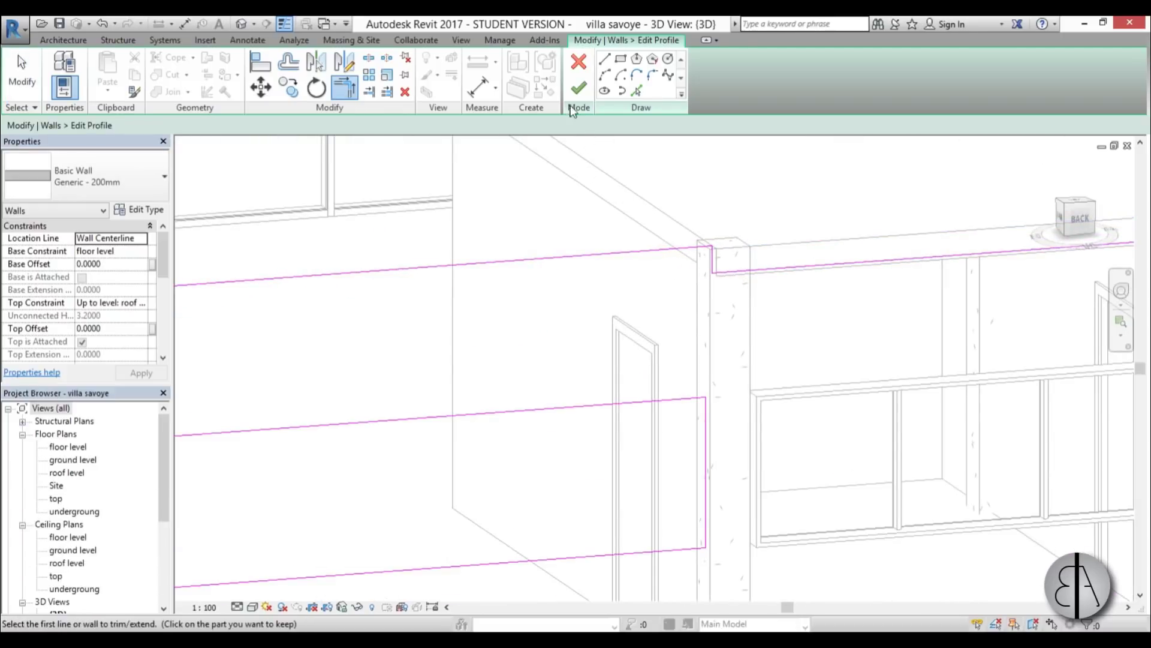
left_click(578, 99)
scroll(727, 330, "down", 8)
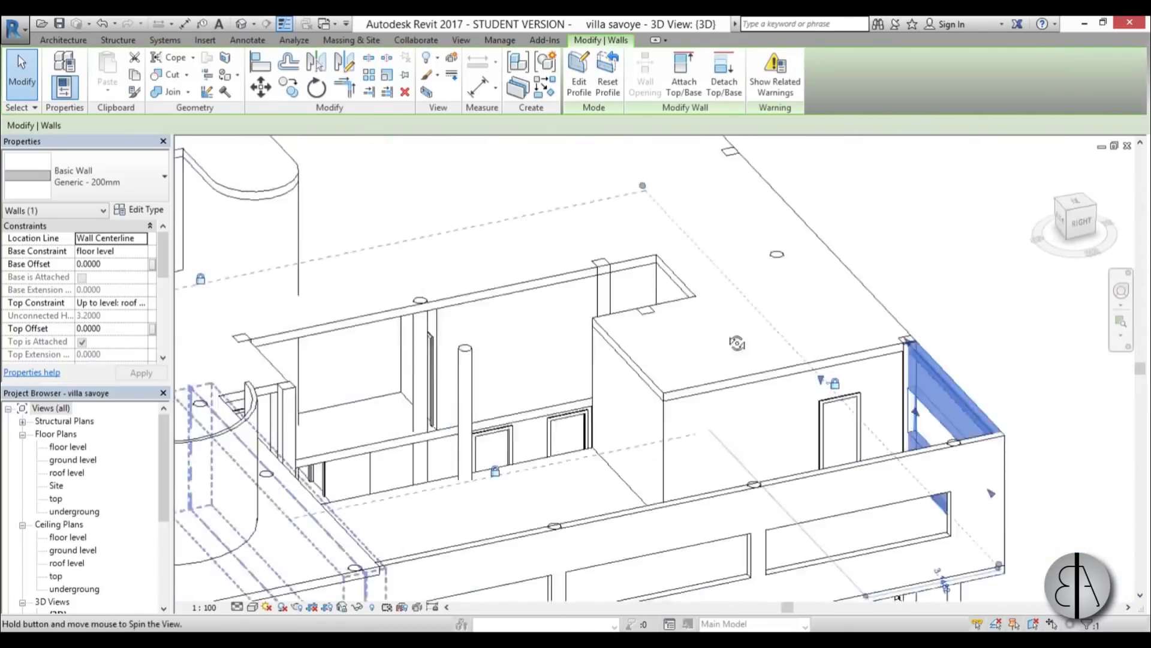
key("Escape")
Step: Attach the tops of four right-side and five left-side round columns plus the square terrace column to the floor-level slab
scroll(911, 340, "up", 6)
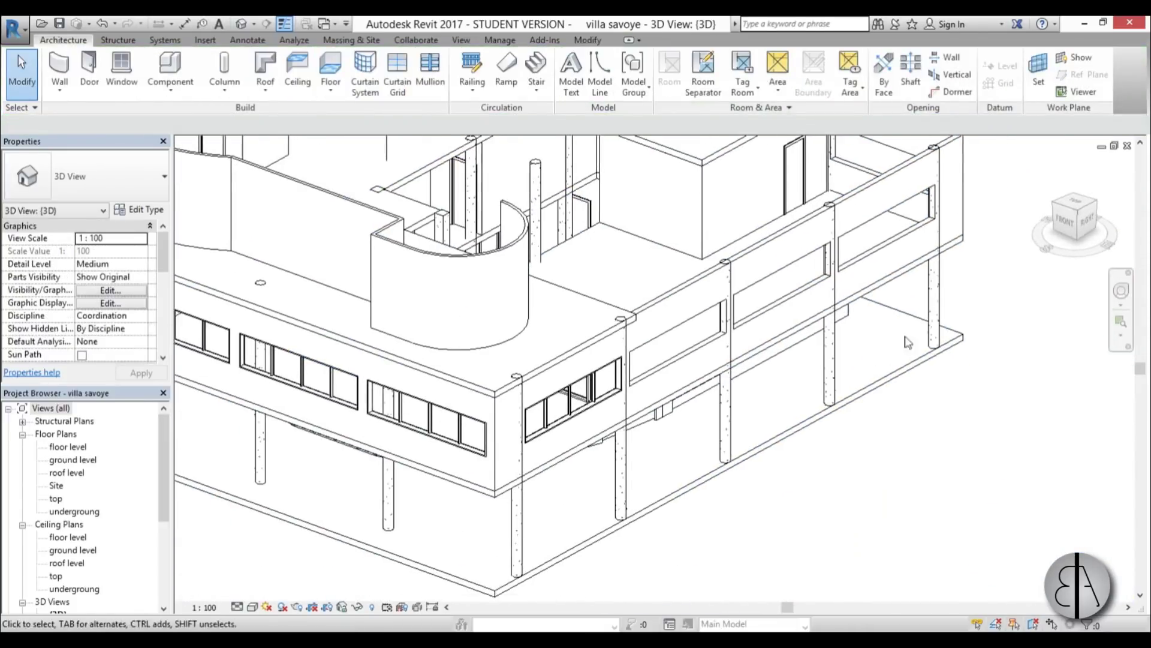
scroll(911, 340, "down", 3)
left_click(917, 333)
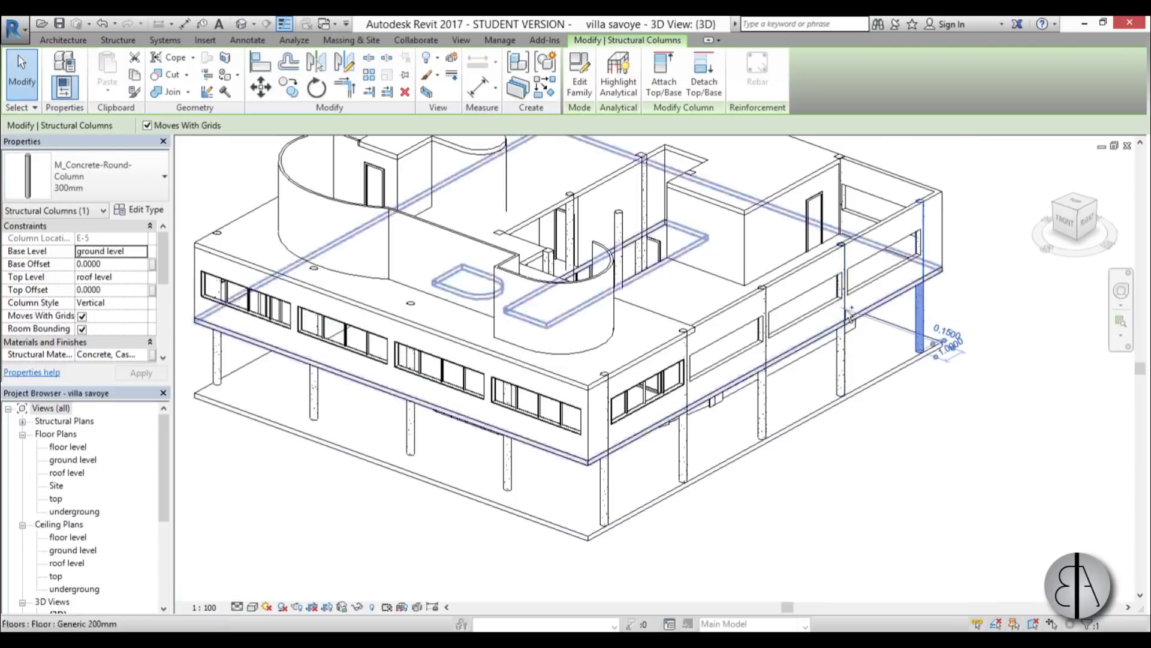
scroll(852, 341, "up", 3)
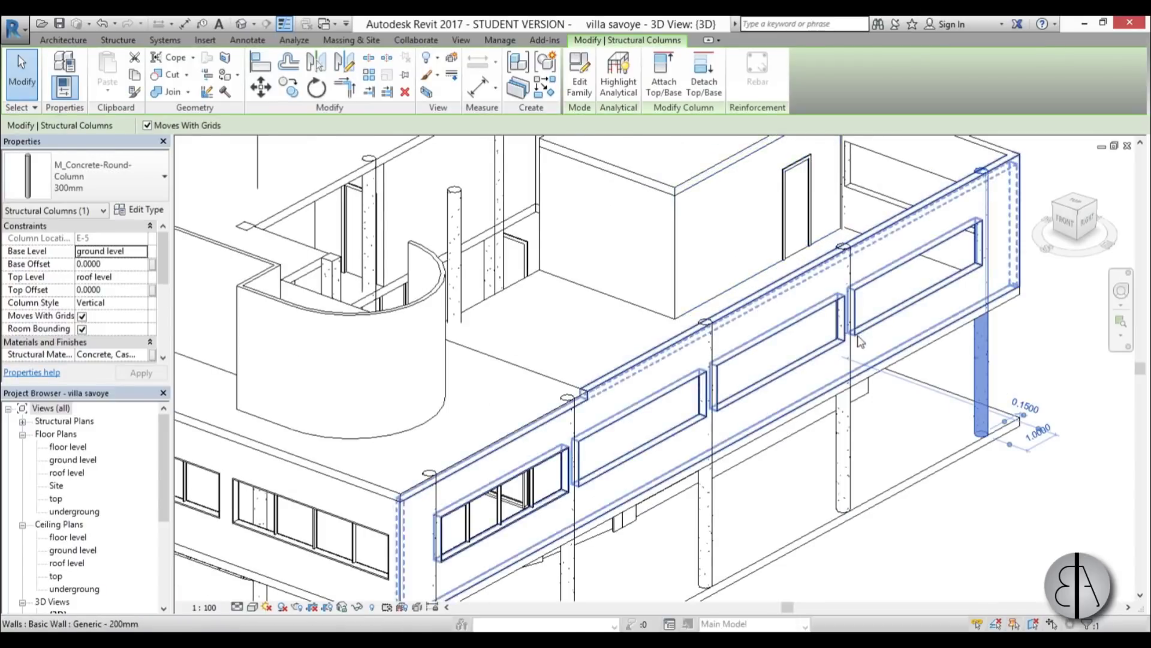
scroll(859, 341, "down", 3)
left_click(849, 336, "ctrl")
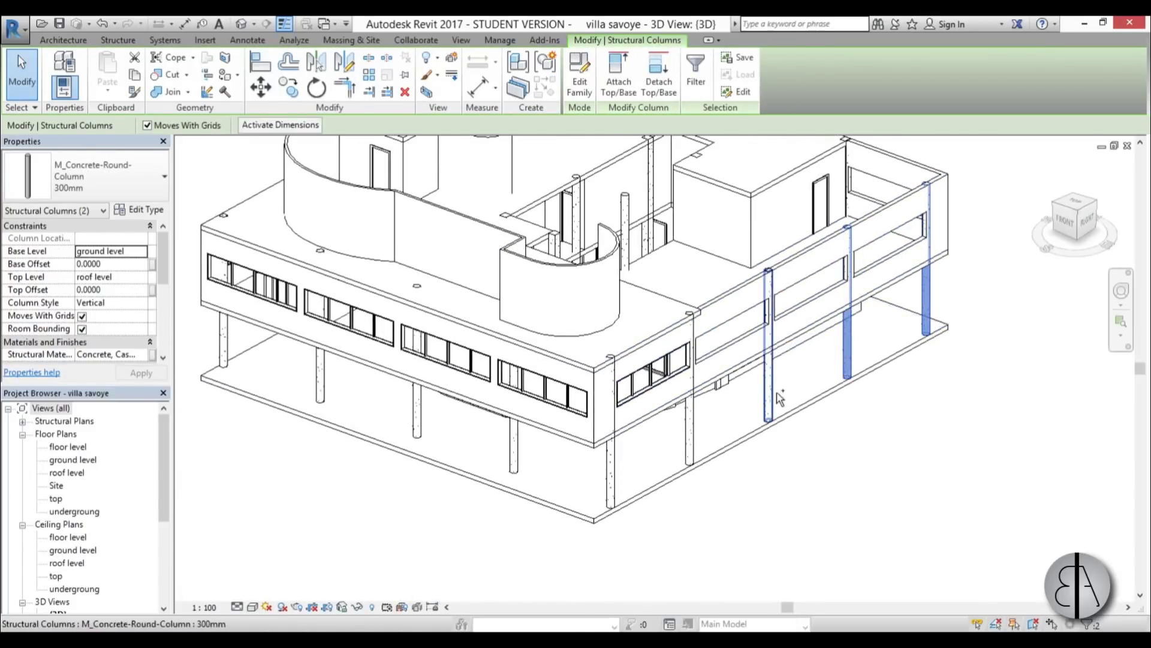
left_click(695, 435, "ctrl")
middle_click_drag(592, 479, 681, 370, "shift")
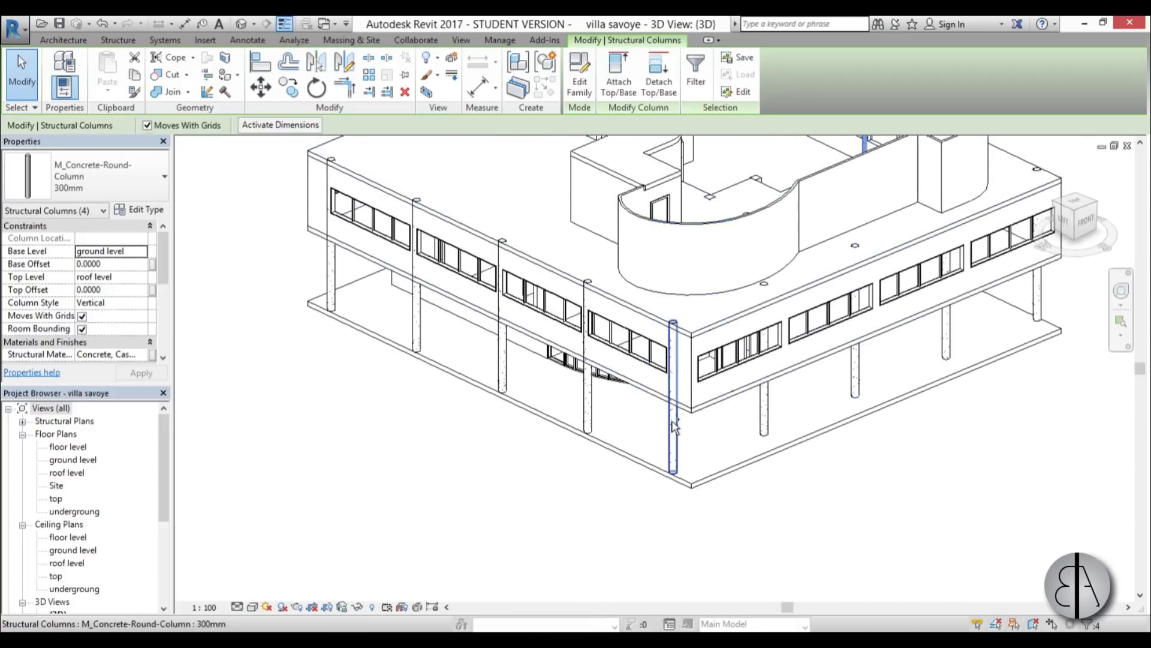
left_click(508, 384, "ctrl")
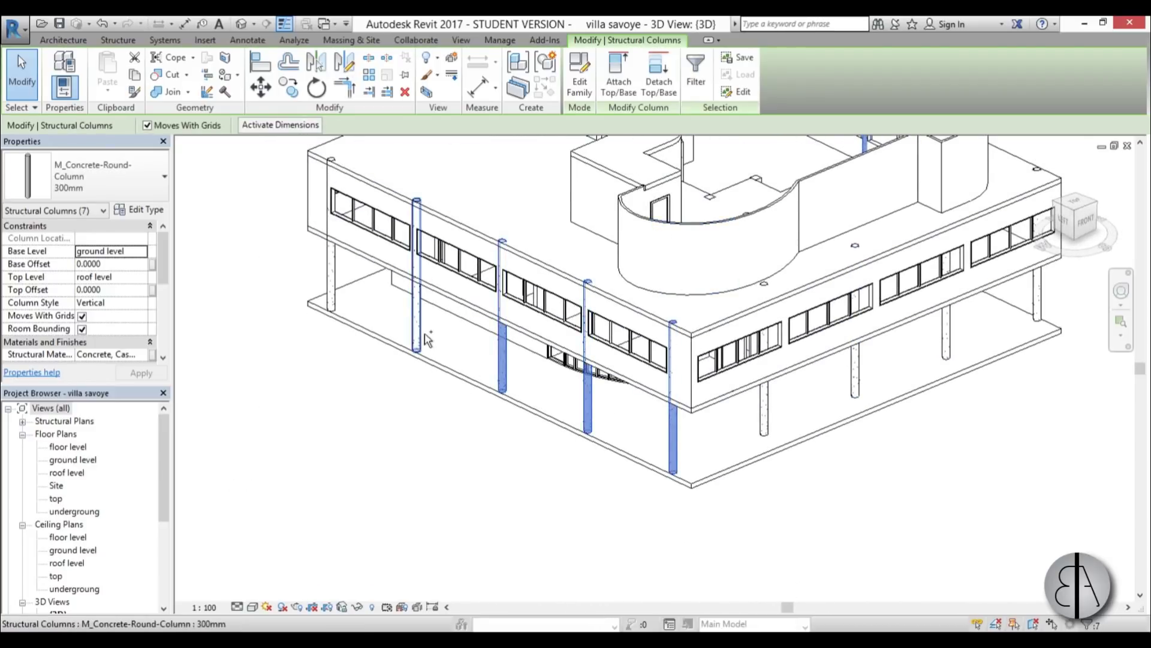
scroll(478, 300, "down", 3)
middle_click_drag(757, 423, 563, 403, "shift")
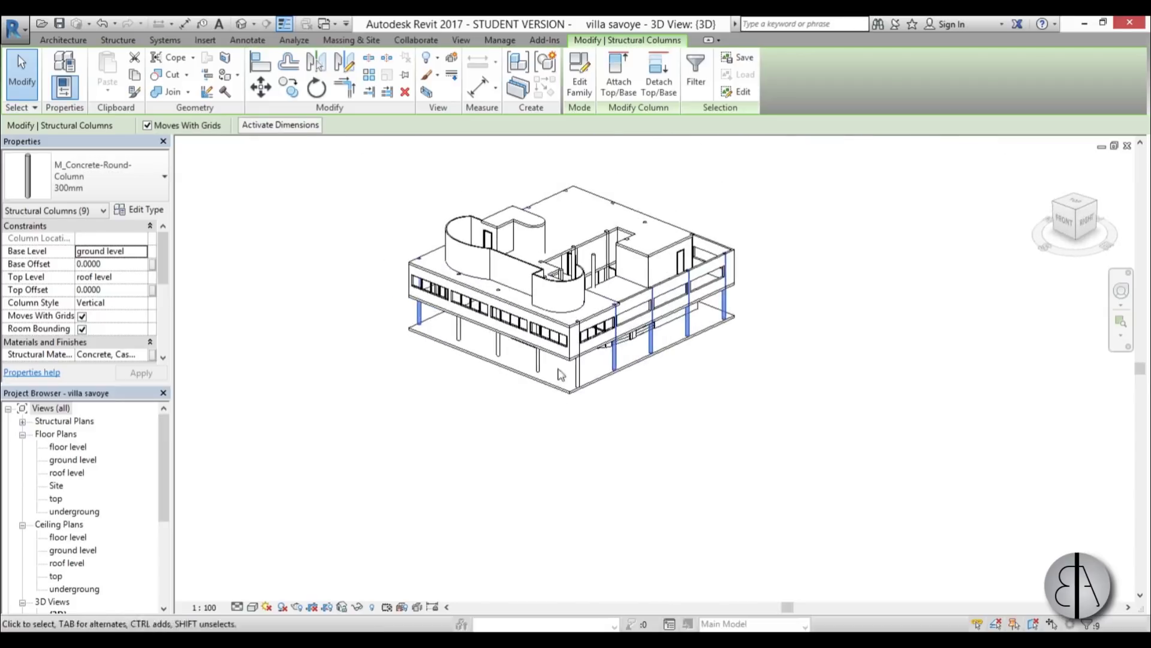
scroll(565, 391, "up", 3)
scroll(606, 342, "down", 3)
middle_click_drag(607, 351, 577, 381, "shift")
scroll(596, 240, "up", 4)
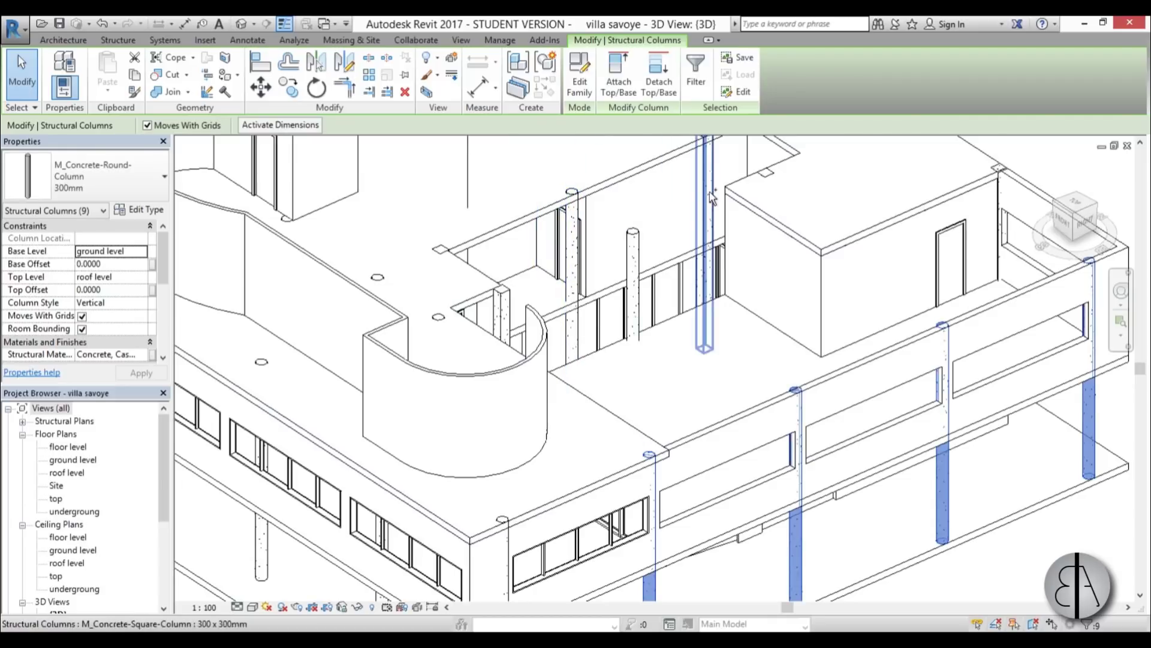
left_click(708, 252, "ctrl")
scroll(707, 252, "down", 4)
middle_click_drag(708, 252, 791, 231, "shift")
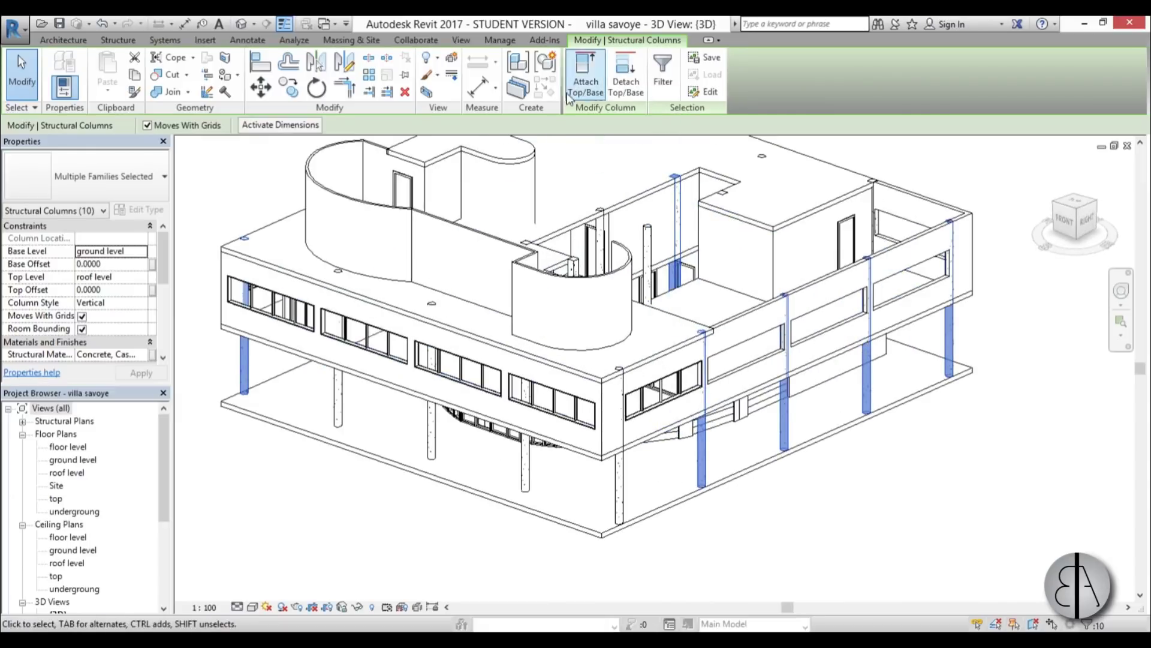
left_click(586, 75)
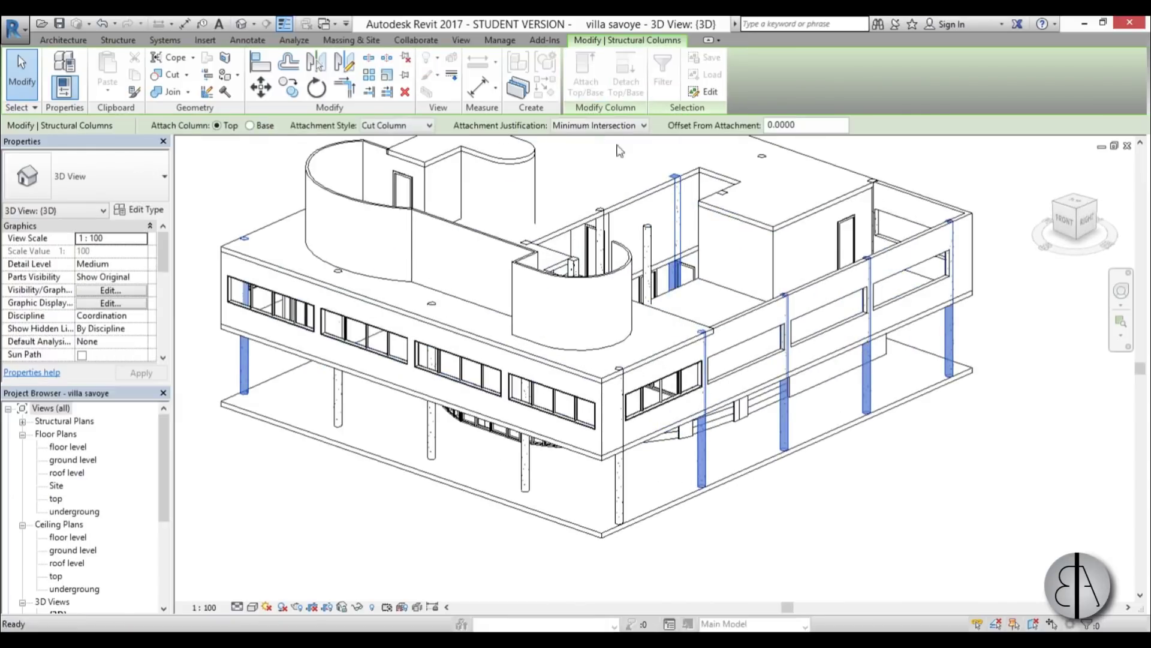
left_click(604, 462)
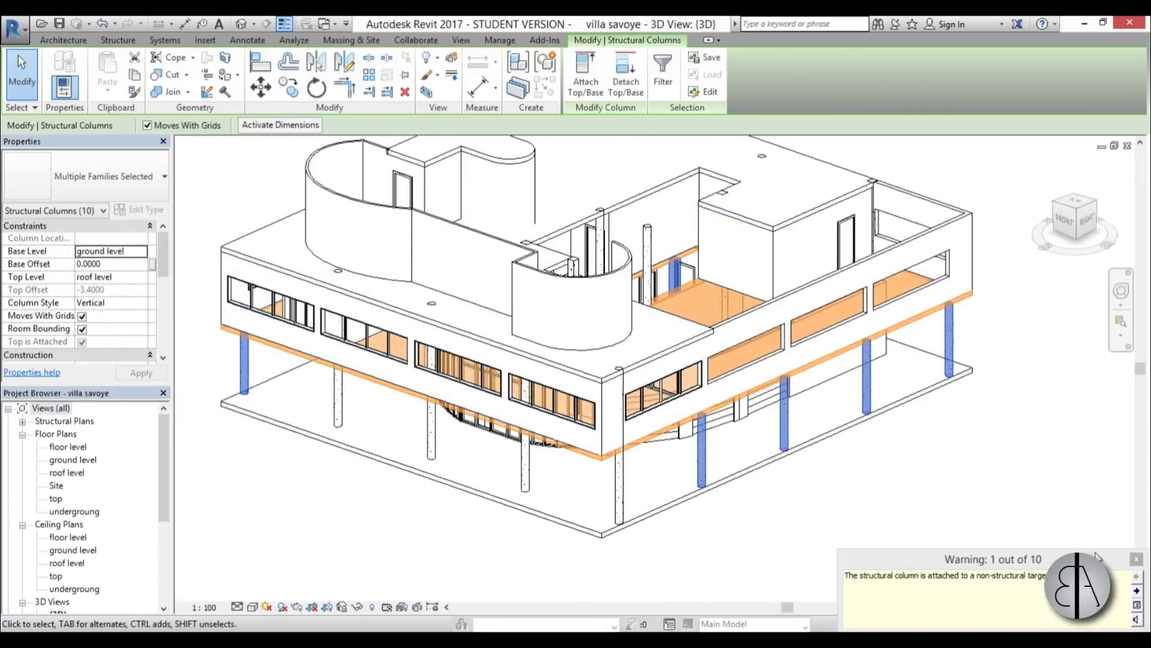
left_click(1135, 559)
key("Escape")
Step: Attach the top of the remaining round column at the front-right corner to the floor-level slab
middle_click_drag(690, 383, 757, 384, "shift")
scroll(757, 384, "up", 5)
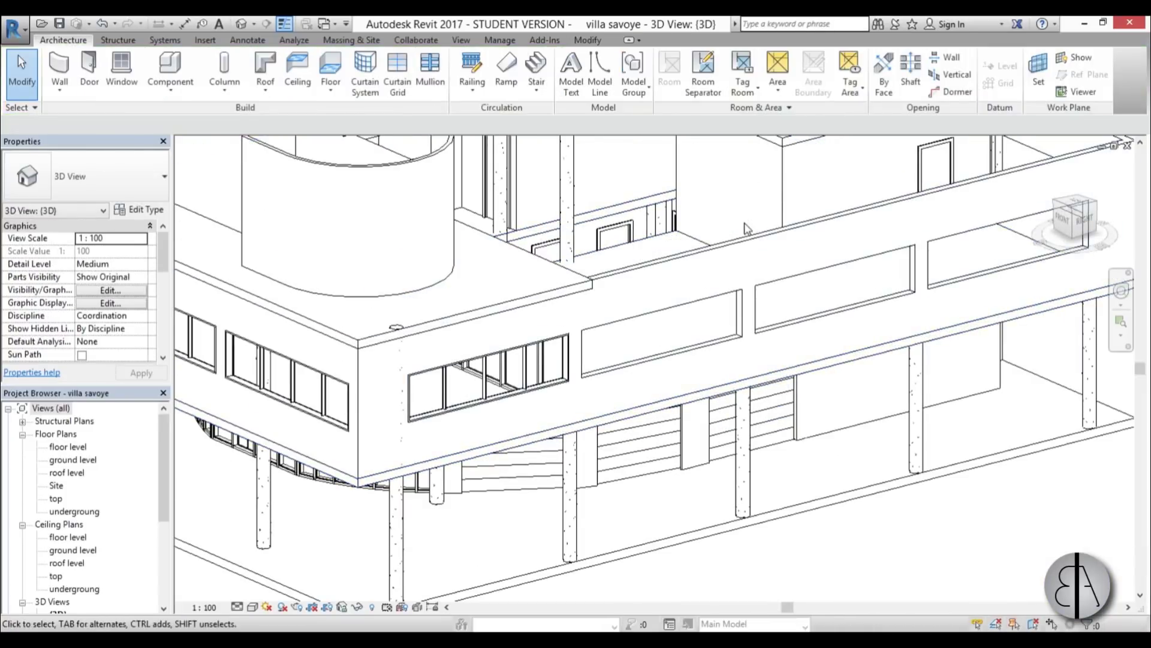
scroll(570, 420, "down", 4)
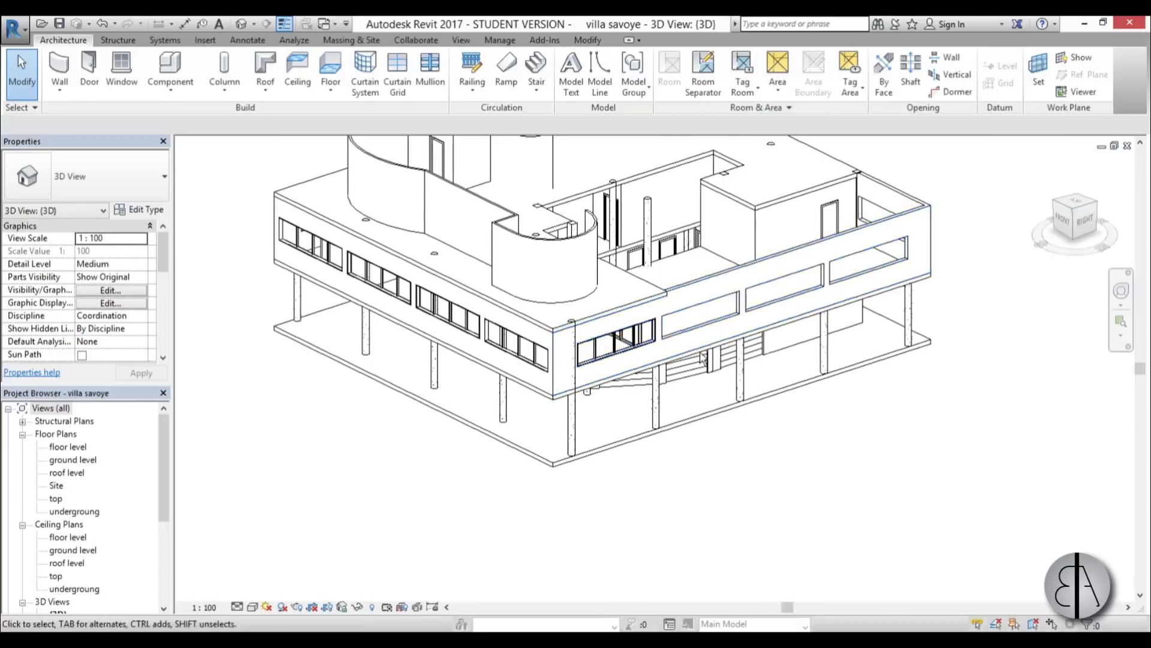
scroll(569, 430, "up", 2)
left_click(570, 430)
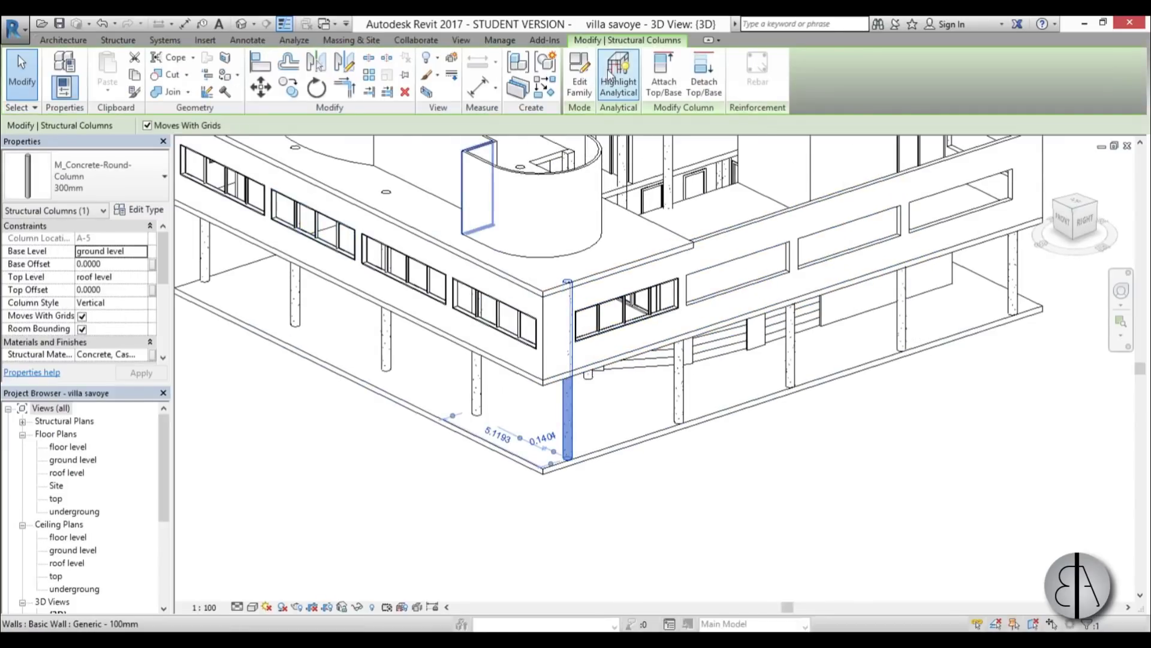
left_click(663, 96)
left_click(540, 409)
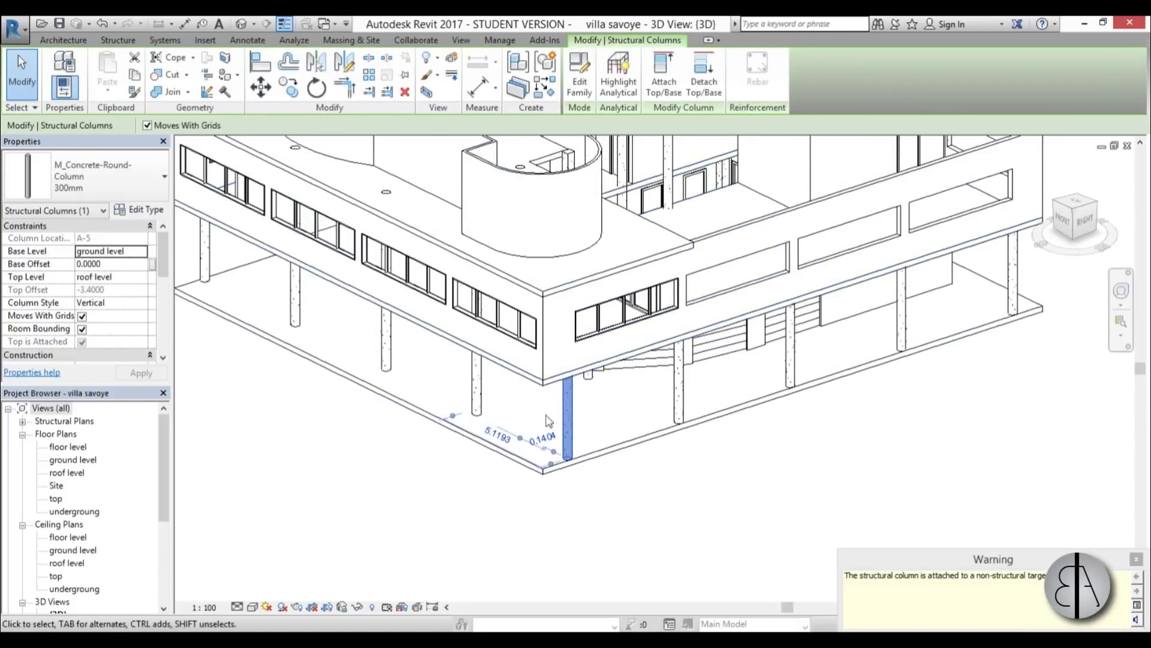
key("Escape")
scroll(537, 486, "down", 3)
mouse_move(537, 486)
middle_mouse_down("shift")
mouse_move(715, 490)
mouse_move(912, 419)
mouse_move(586, 478)
mouse_move(478, 481)
mouse_move(549, 484)
middle_mouse_up("shift")
scroll(663, 481, "up", 5)
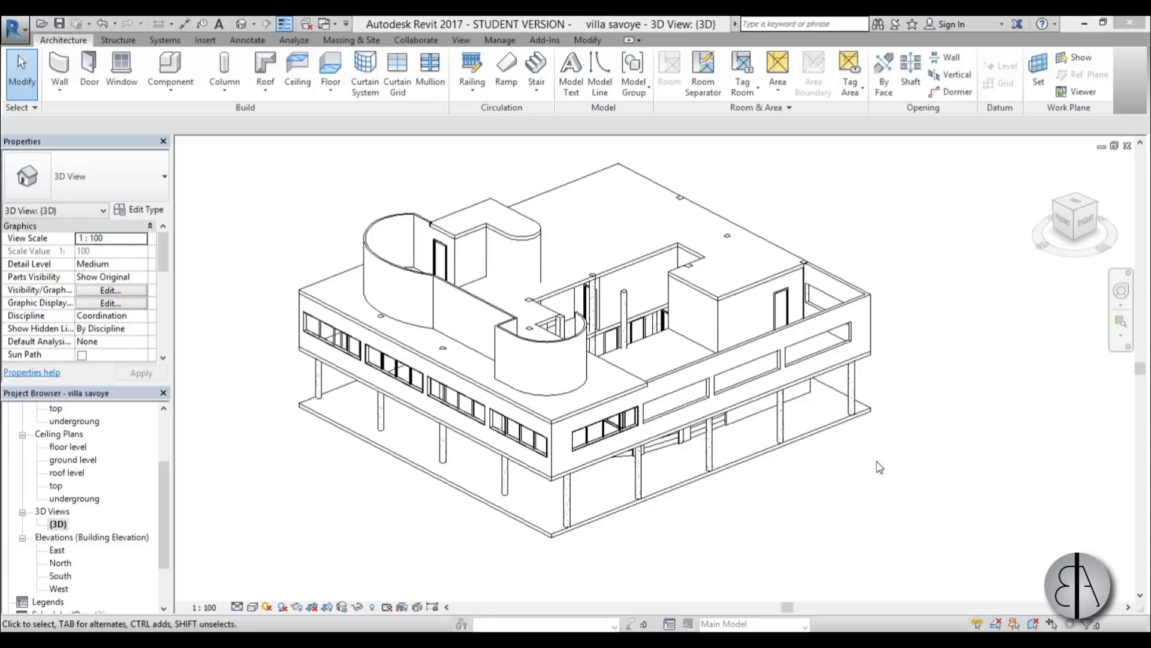
middle_click_drag(674, 535, 709, 437, "shift")
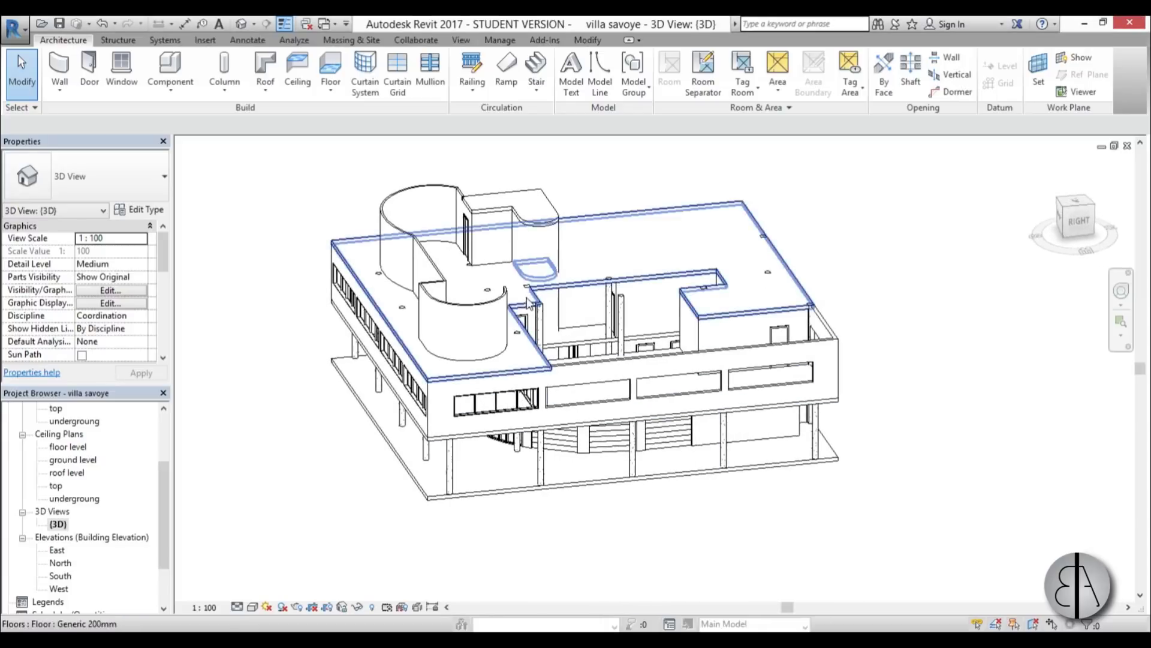
Step: Open the ground level floor plan and examine the ramp area between the service rooms and the garage
middle_click_drag(434, 498, 538, 544, "shift")
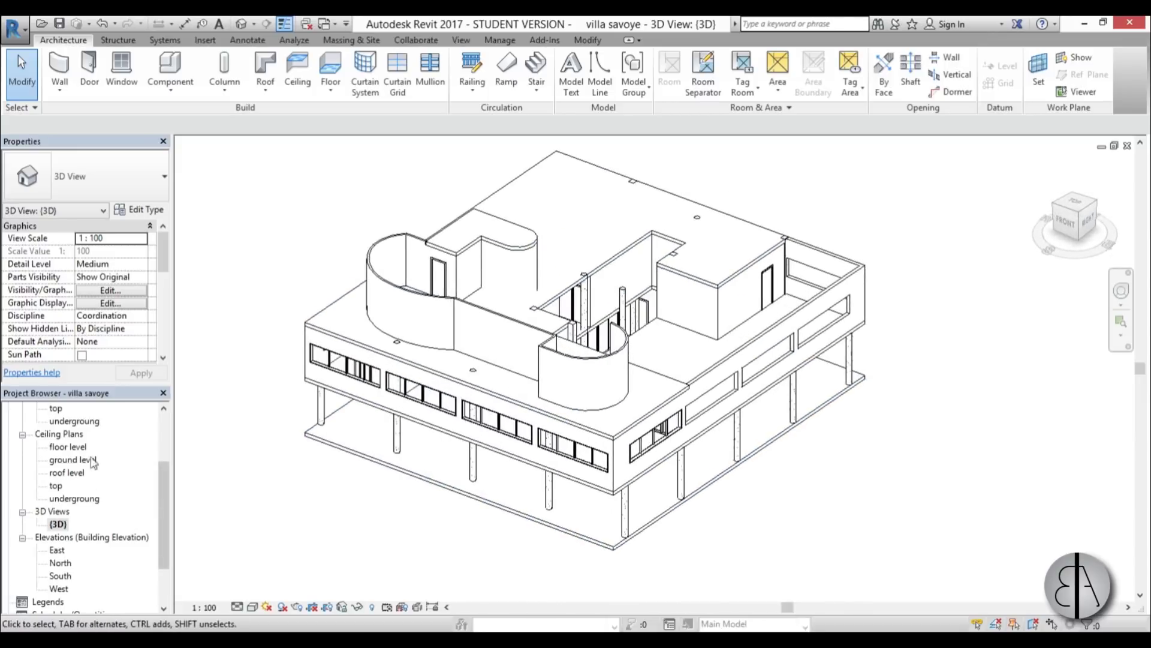
scroll(158, 476, "up", 2)
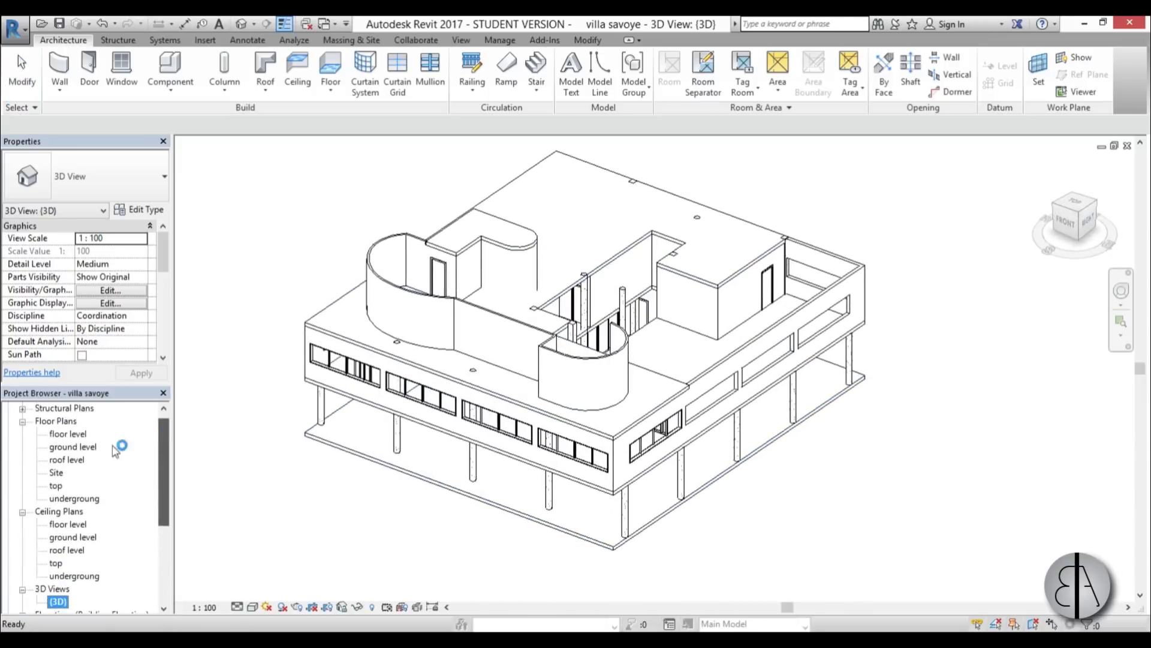
double_click(75, 447)
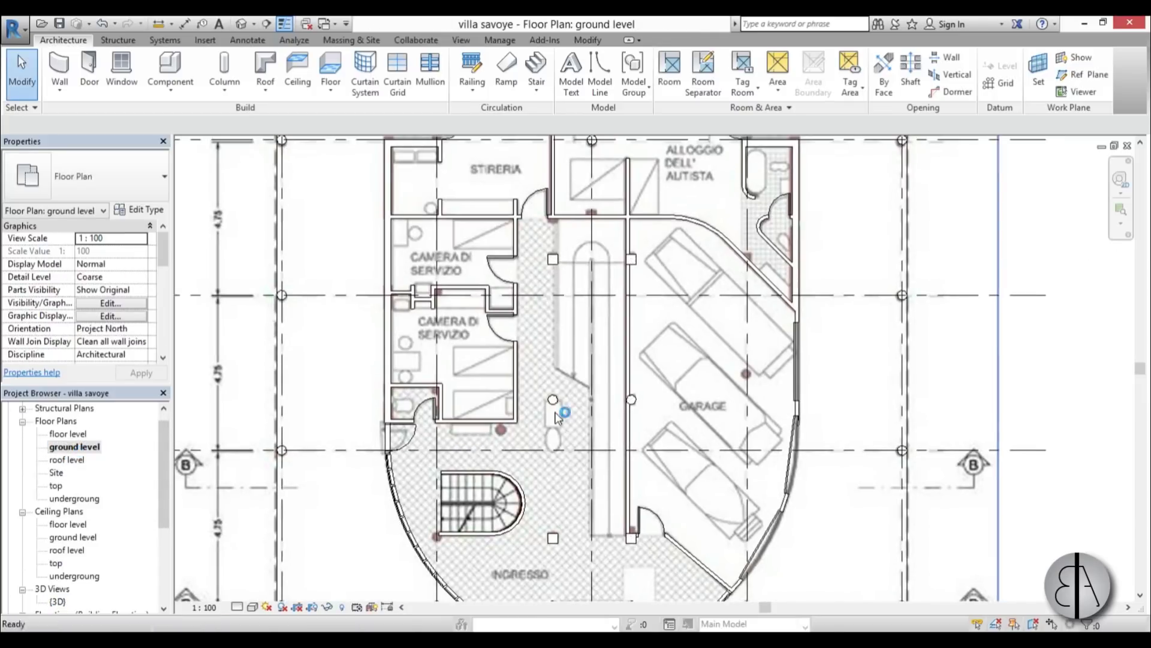
scroll(596, 246, "up", 4)
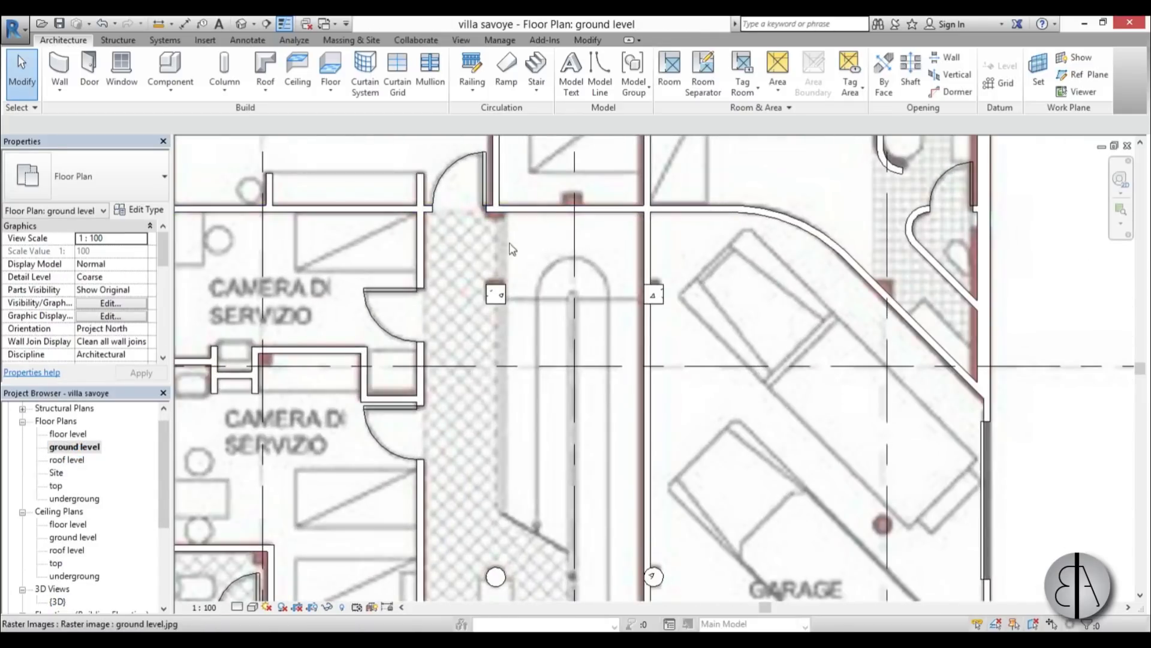
scroll(558, 218, "down", 1)
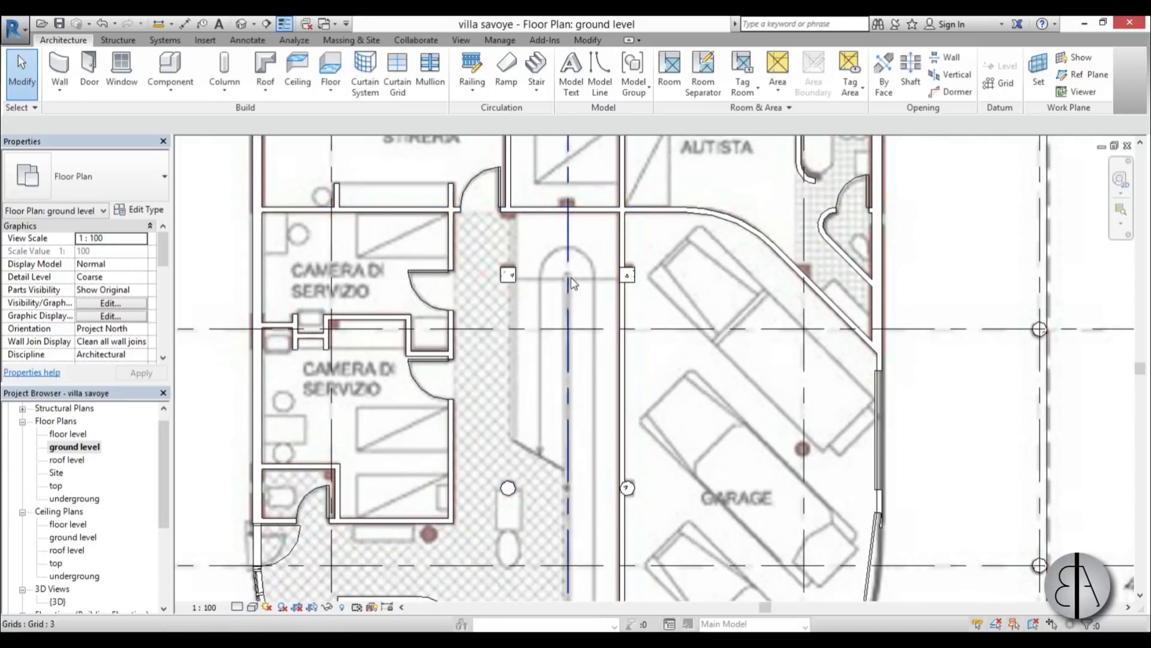
scroll(571, 277, "down", 1)
middle_click_drag(541, 405, 541, 397)
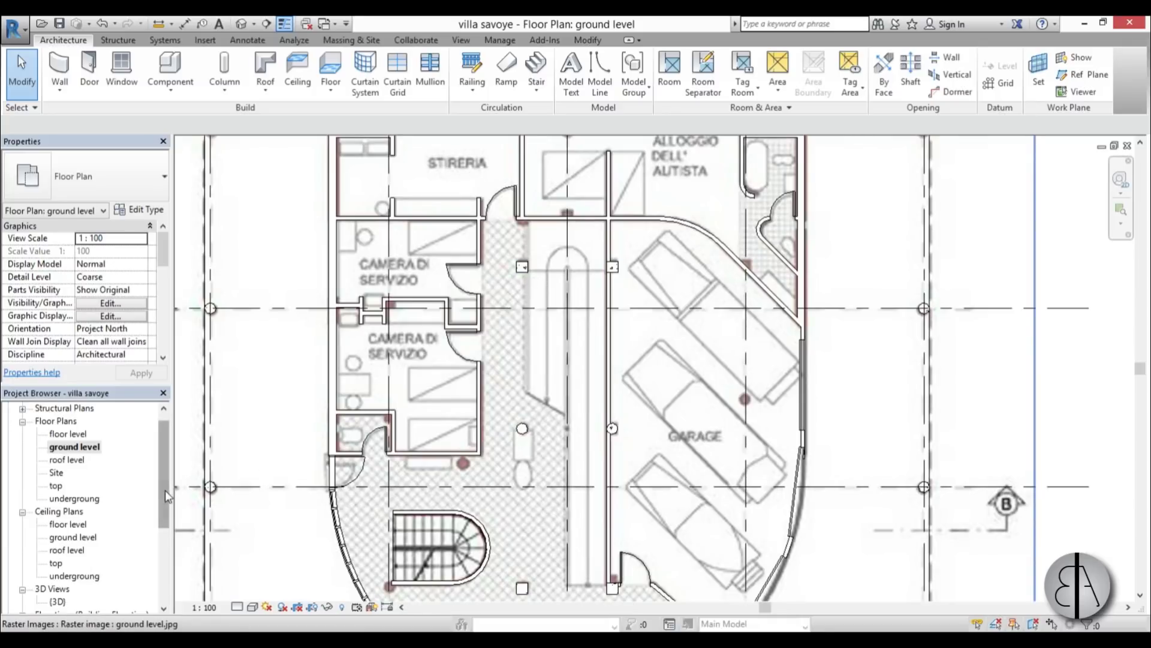
Step: Open the South elevation and check the elevation of the floor level
left_click_drag(166, 495, 166, 543)
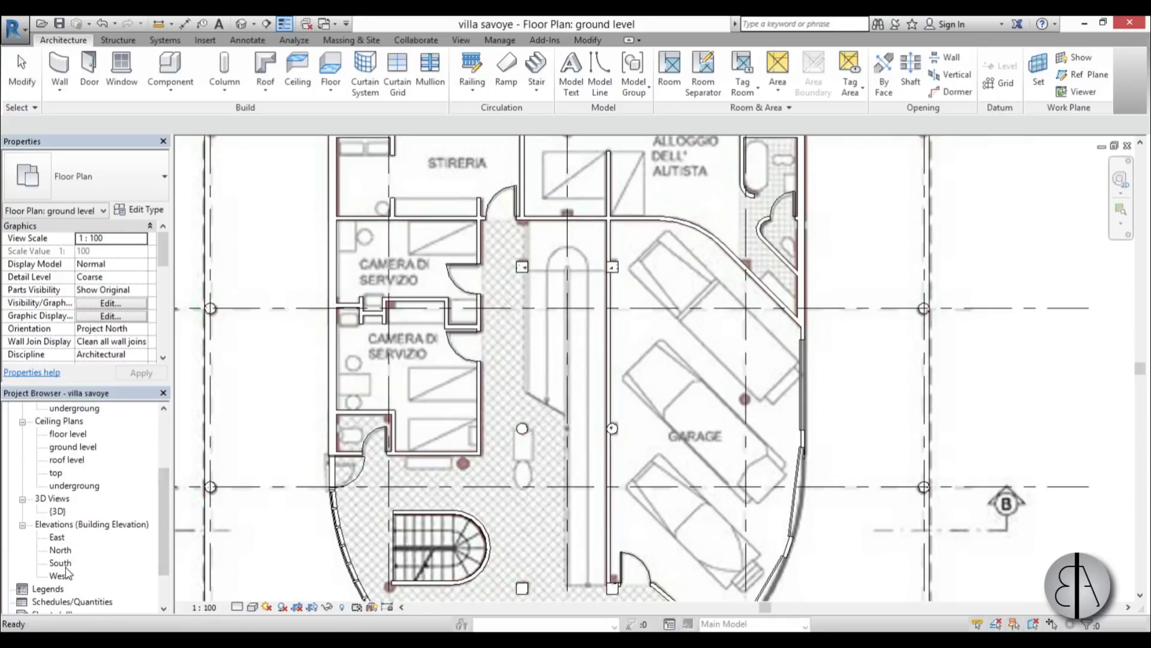
double_click(61, 564)
scroll(665, 383, "up", 2)
left_click(743, 328)
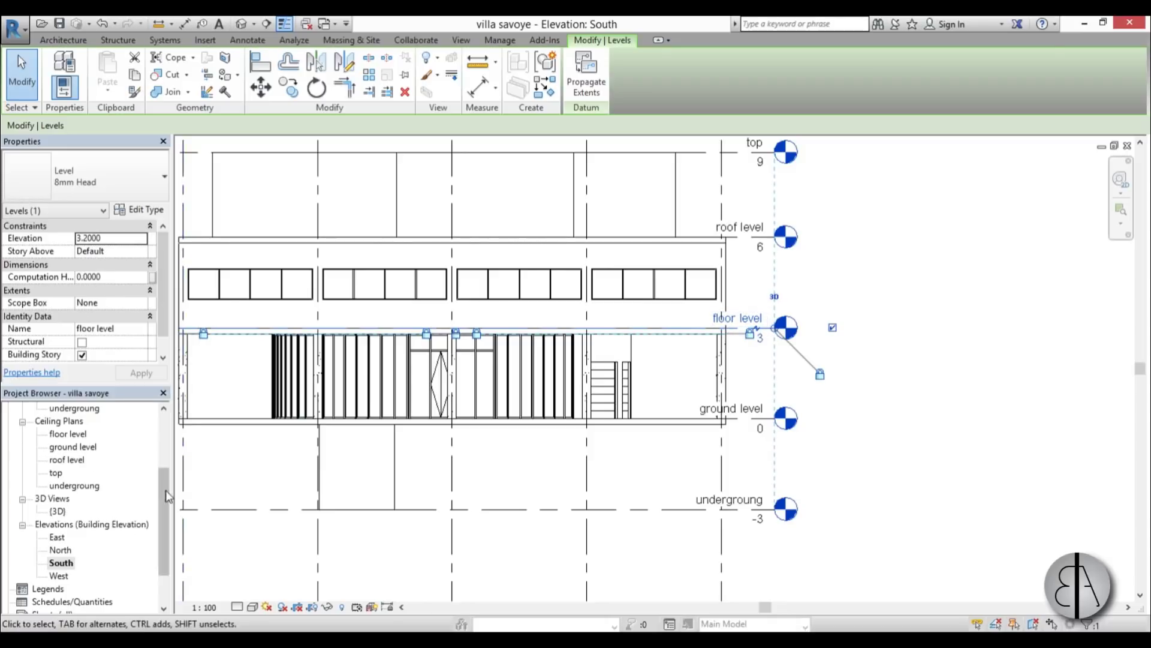
scroll(84, 460, "up", 3)
key("Escape")
Step: Return to the ground level floor plan and set its view range cut plane offset to 1.7
double_click(72, 460)
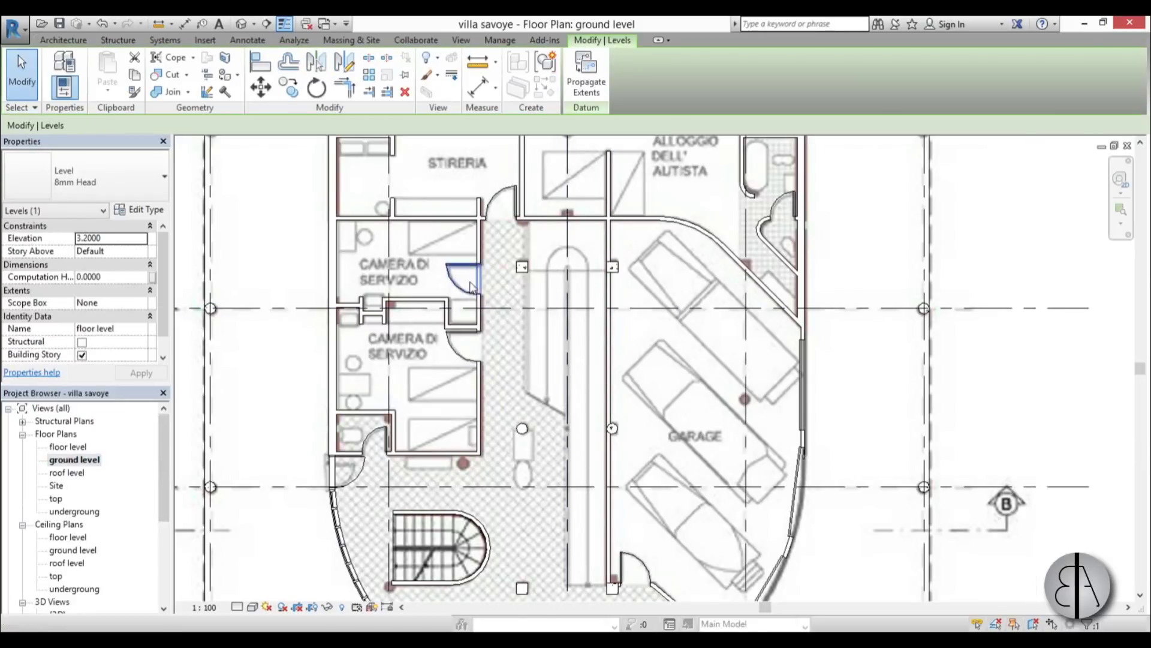
left_click(288, 412)
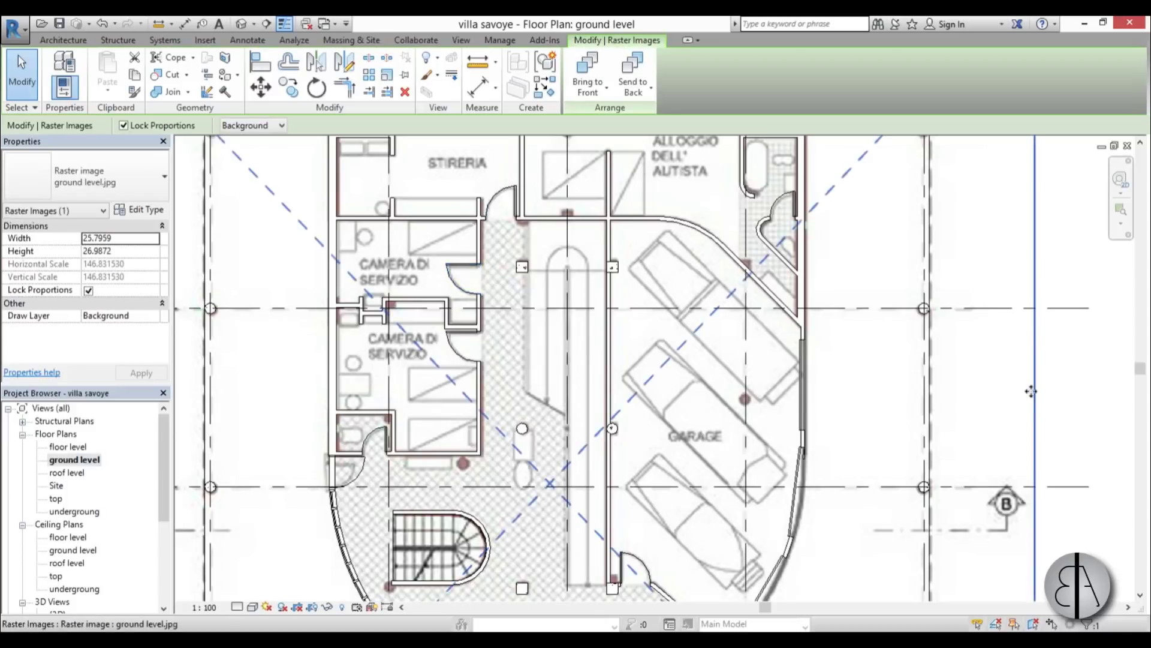
key("Escape")
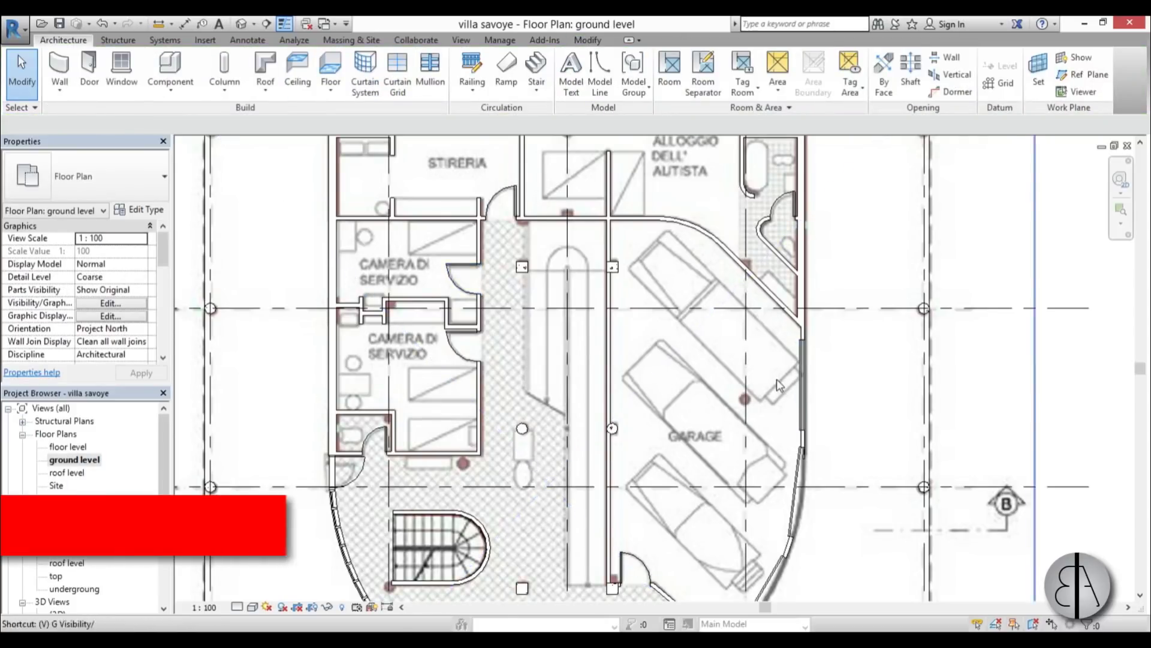
key("r")
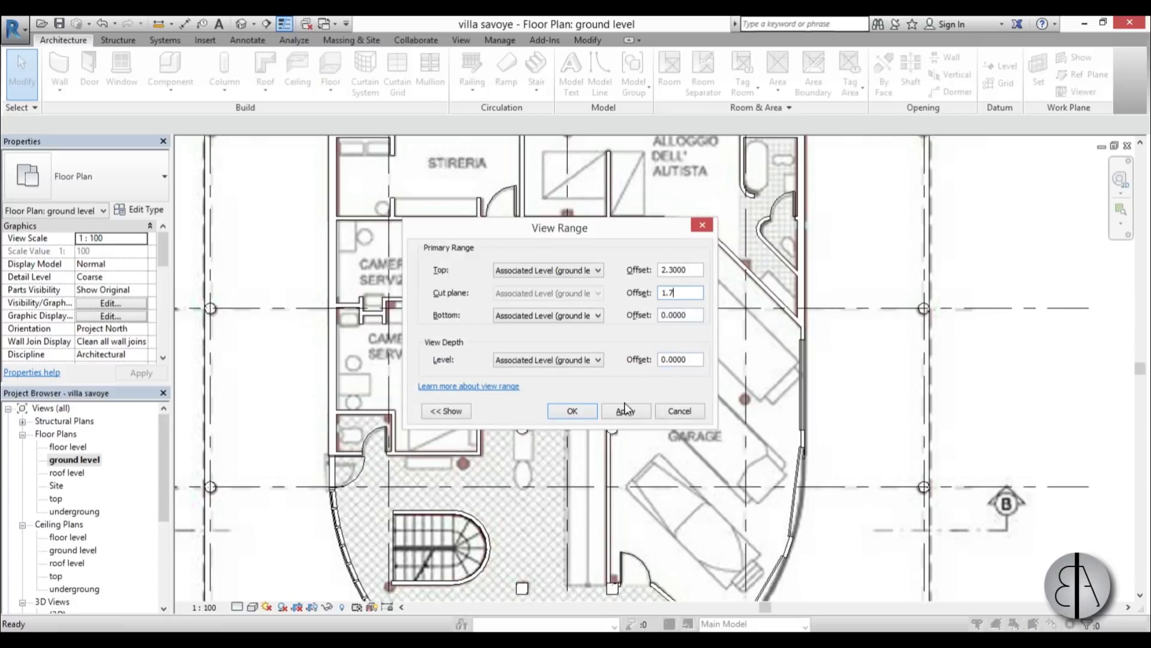
left_click(572, 411)
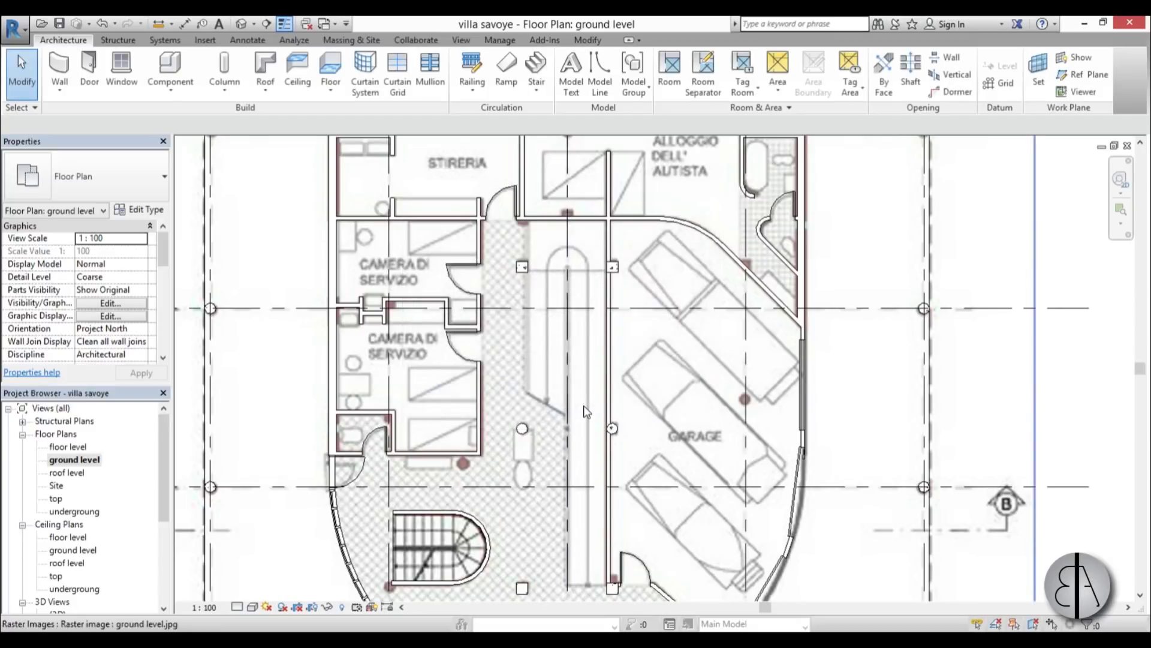
Step: Start a Generic 200mm floor and sketch a rectangular ramp landing about 2.1 by 1.4 m, from the wall corner to the opposite square column
scroll(457, 282, "down", 2)
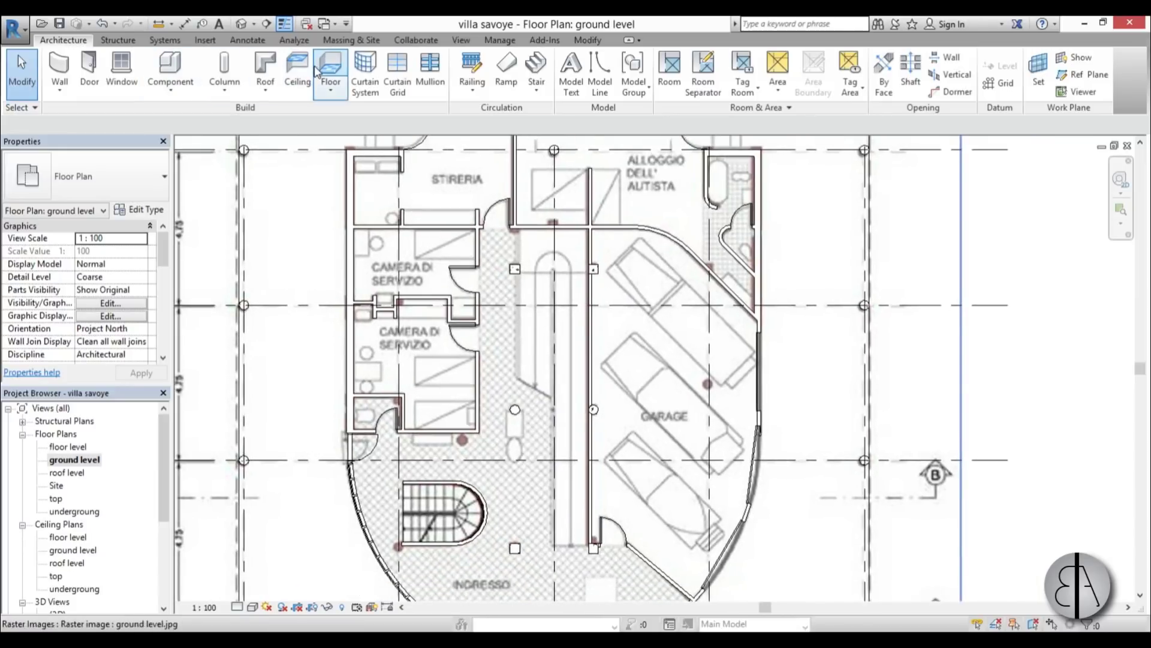
left_click(323, 83)
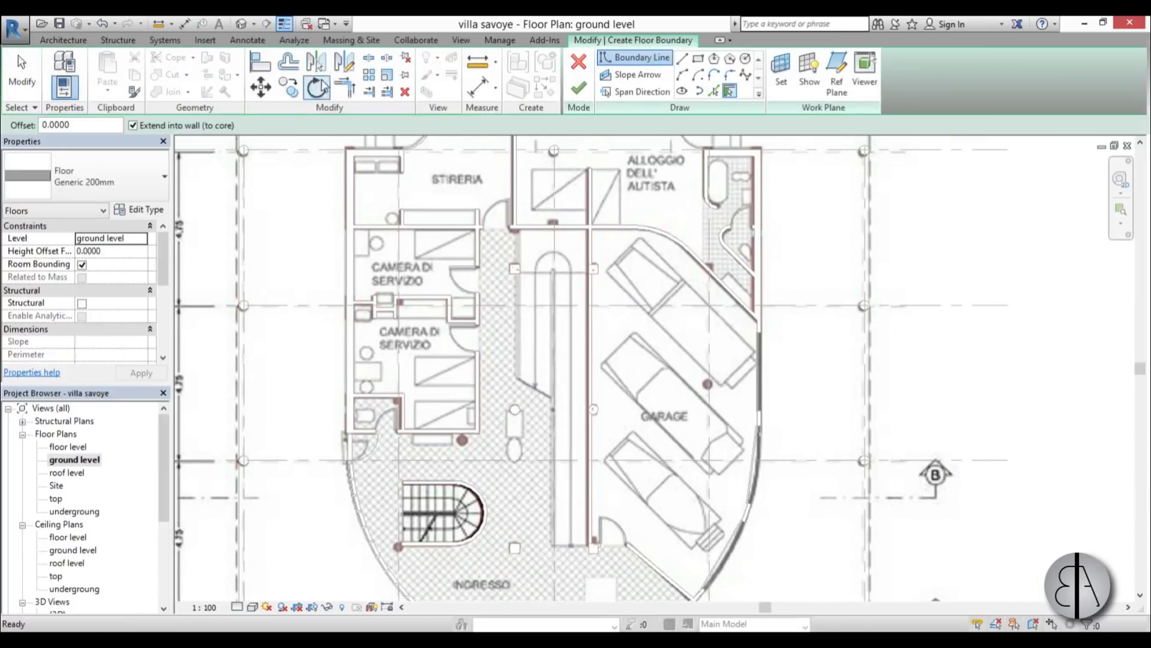
left_click(698, 58)
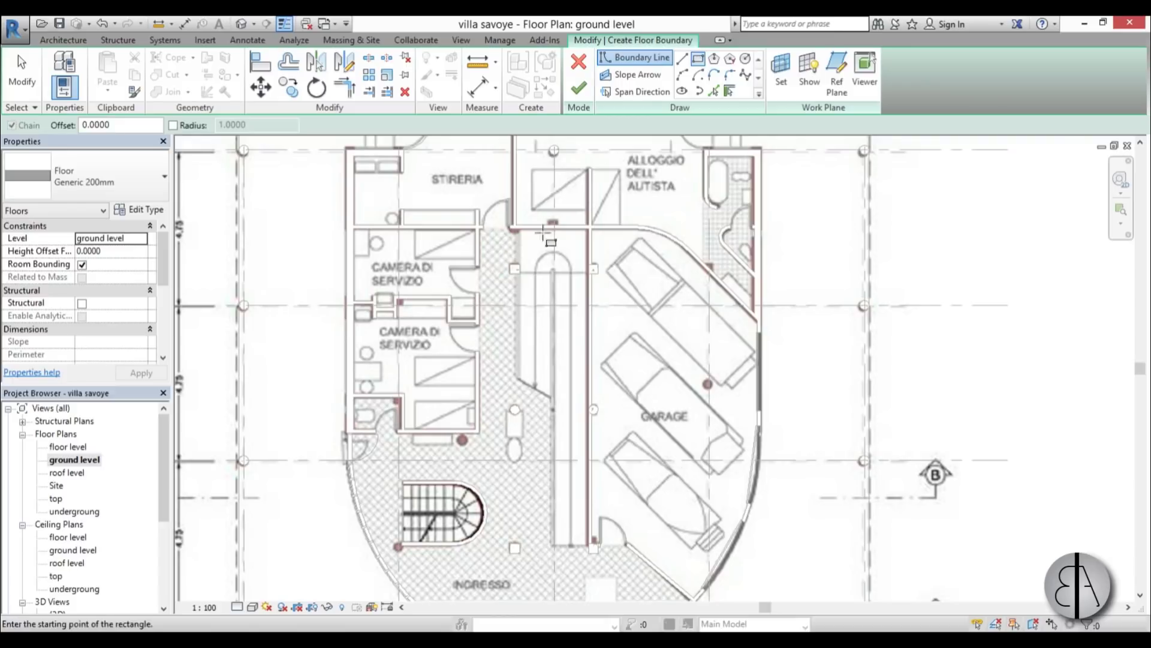
scroll(515, 242, "up", 5)
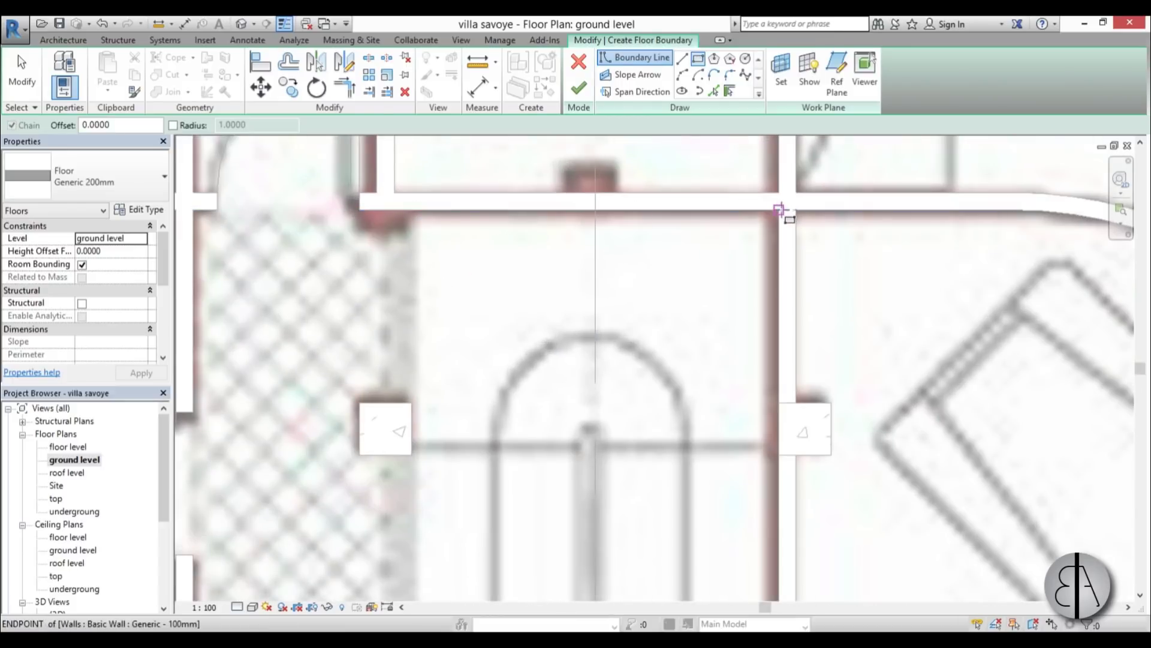
left_click(780, 210)
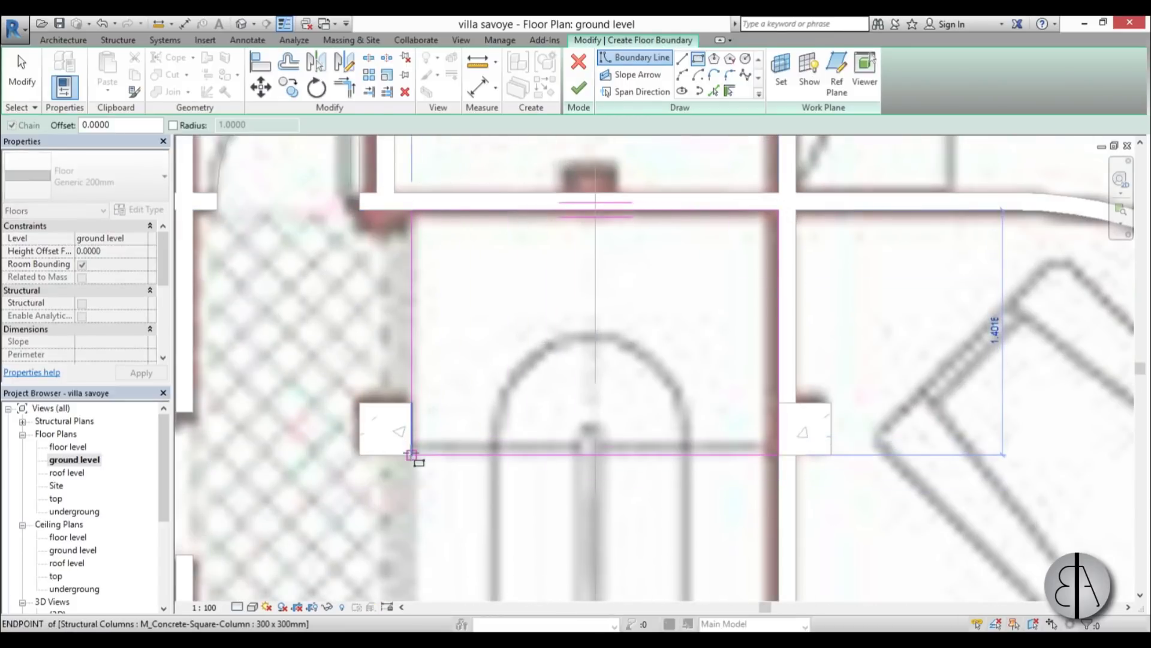
left_click(411, 455)
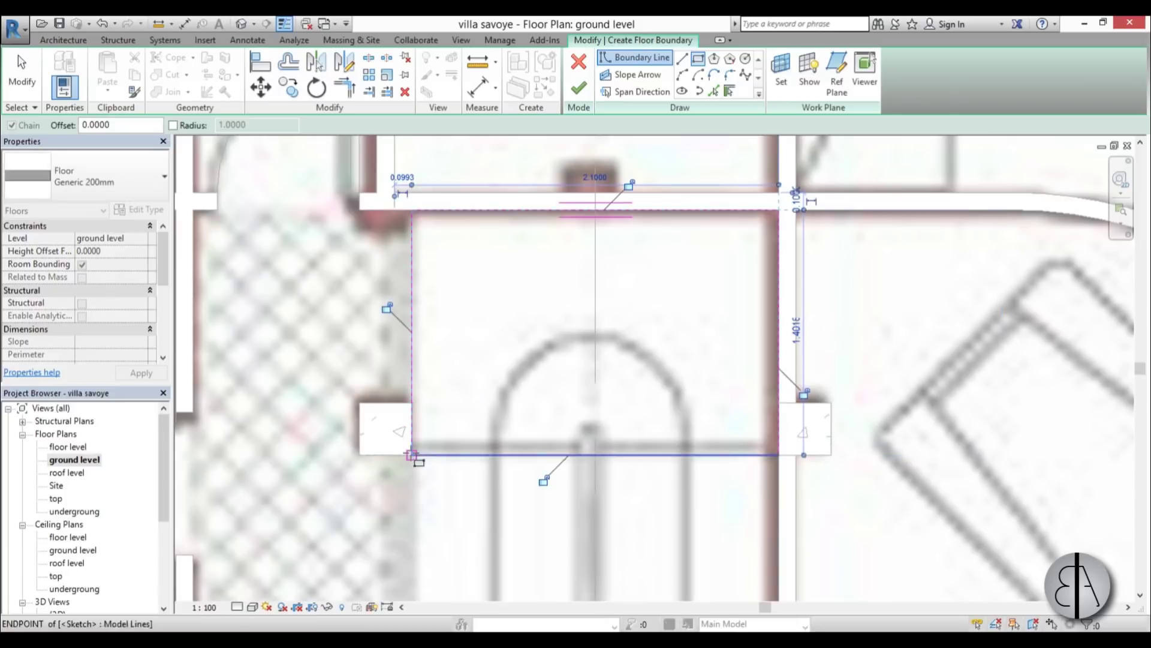
Step: Set the landing floor's height offset from the ground level to 1.6 and finish the floor
left_click(119, 252)
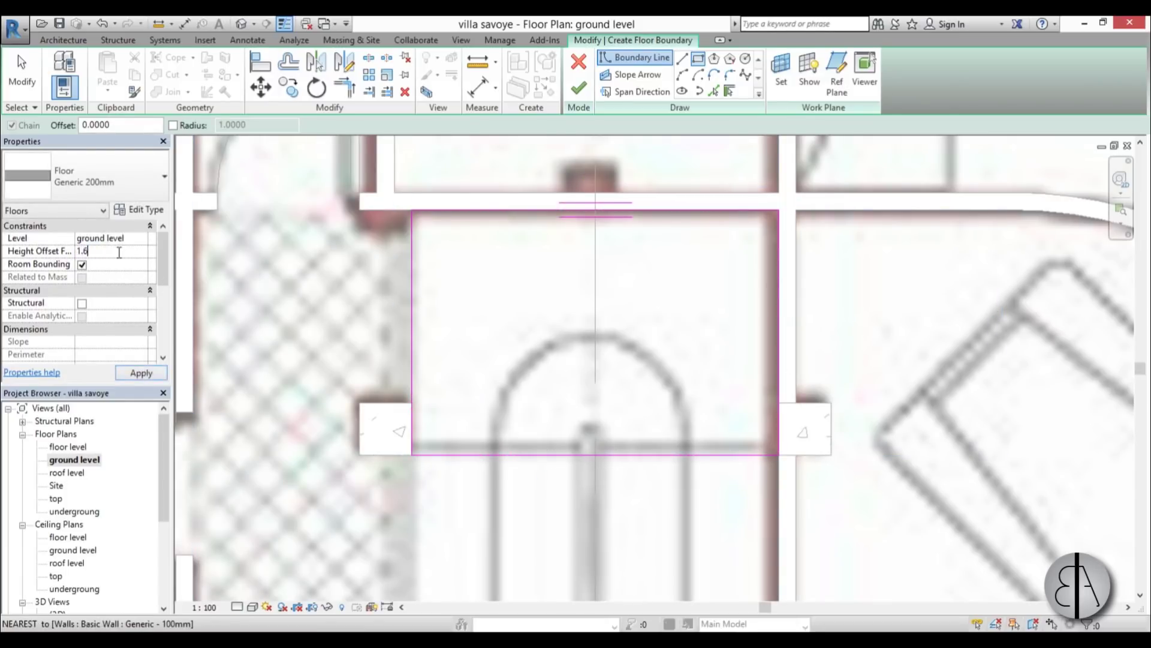
left_click(150, 375)
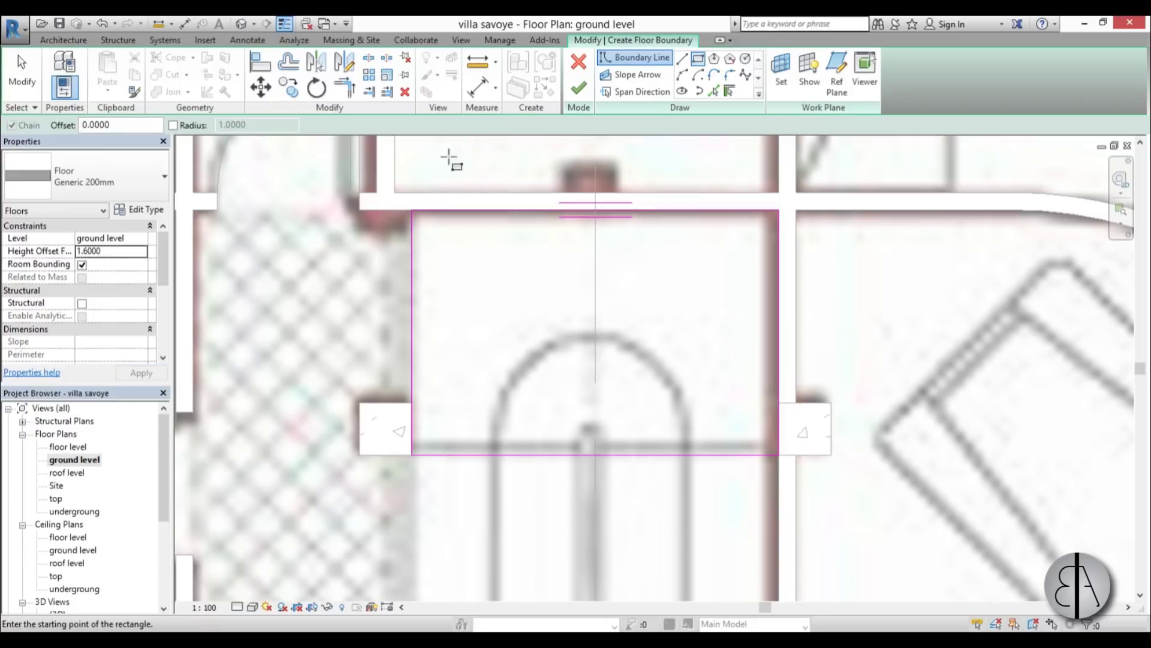
left_click(579, 90)
Step: Start another floor and sketch the first ramp flight beside the garage wall as a rectangle about 8.25 by 1.05 m, from the landing to the square column
scroll(548, 280, "down", 5)
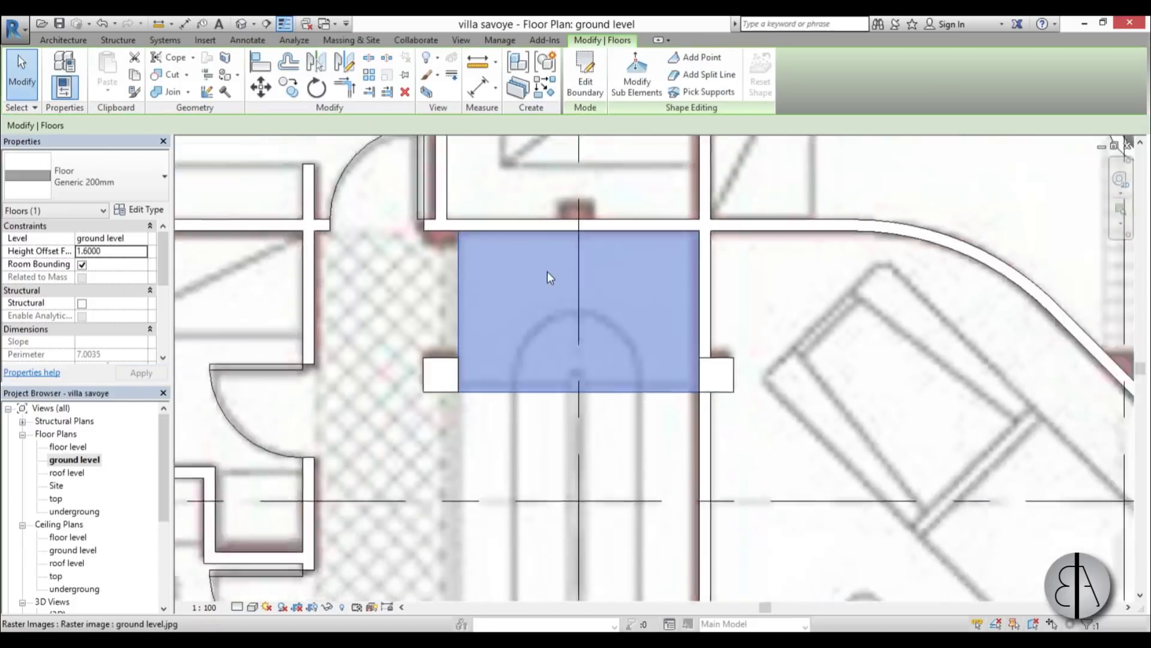
middle_click_drag(520, 367, 524, 299)
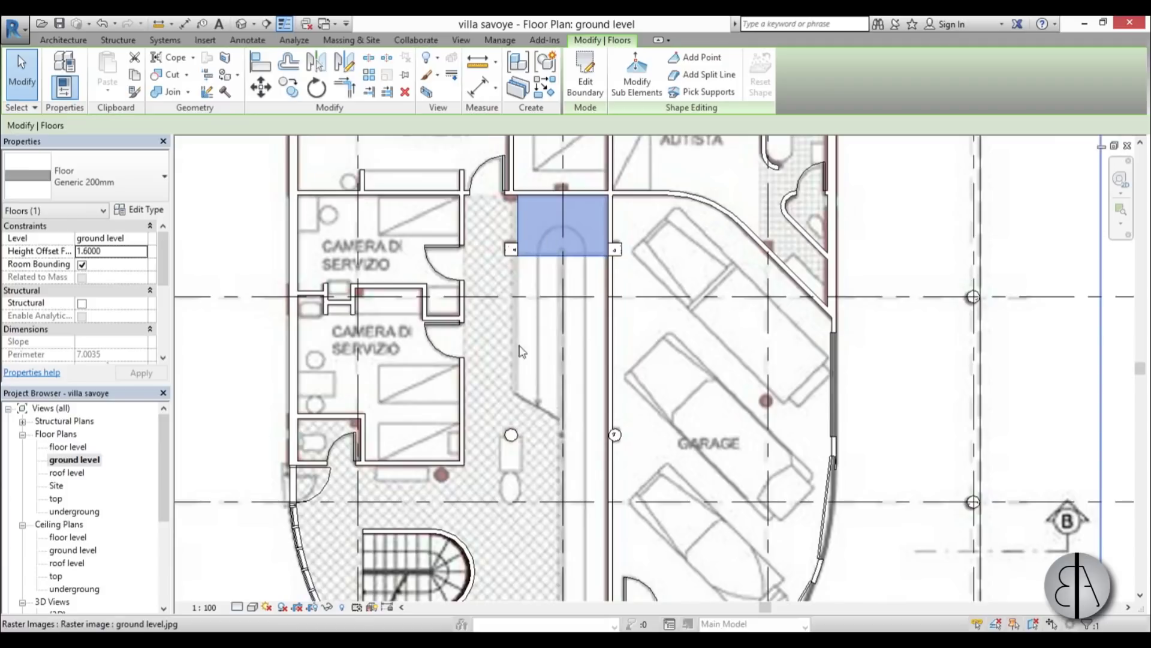
middle_click_drag(505, 354, 485, 307)
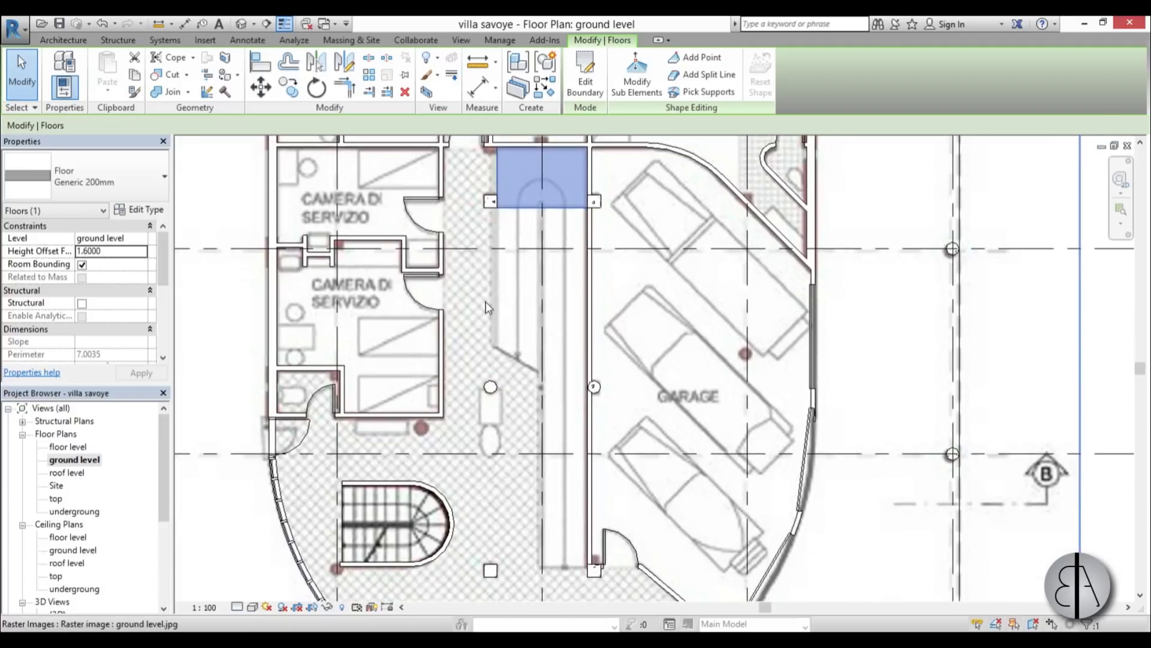
left_click(63, 40)
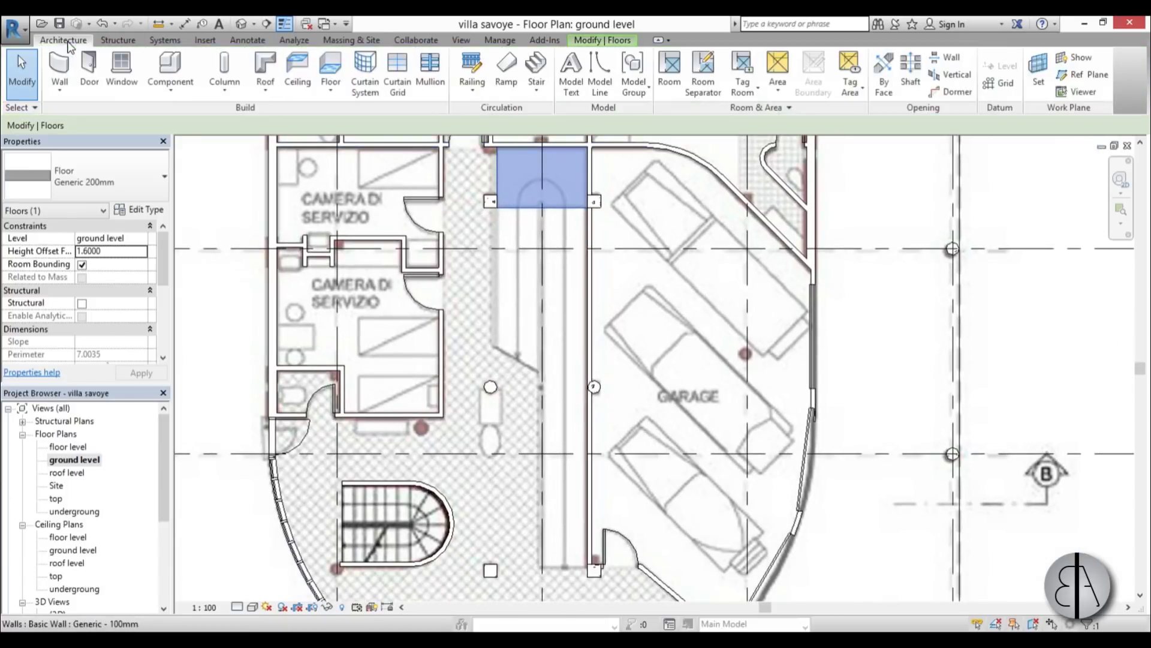
left_click(328, 71)
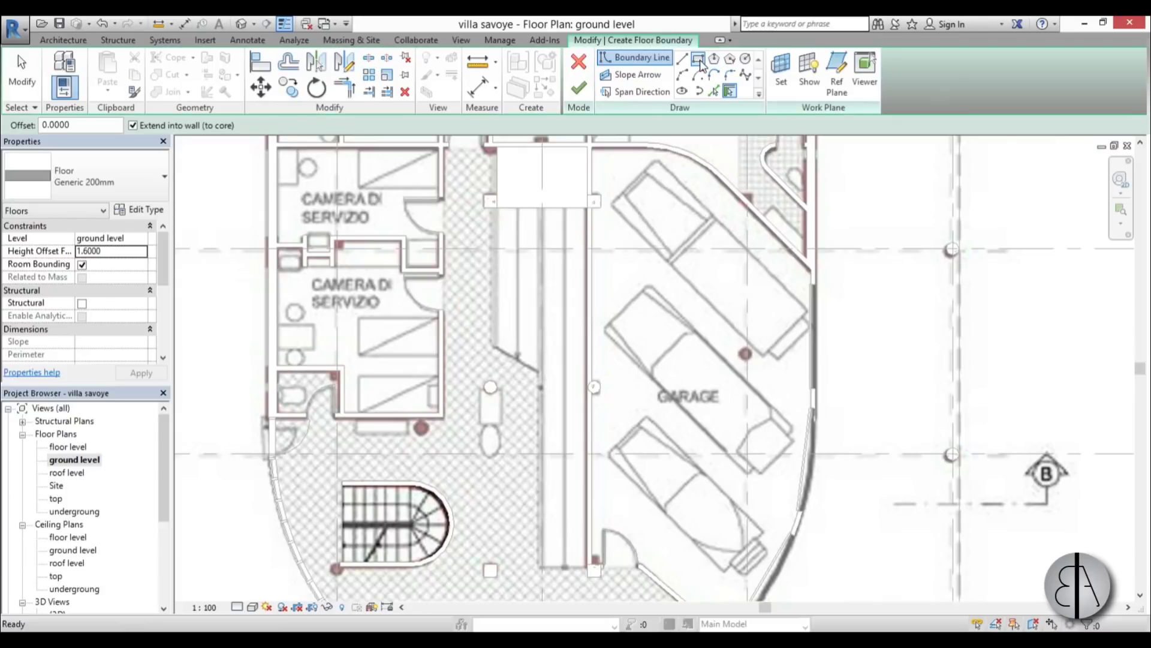
left_click(699, 60)
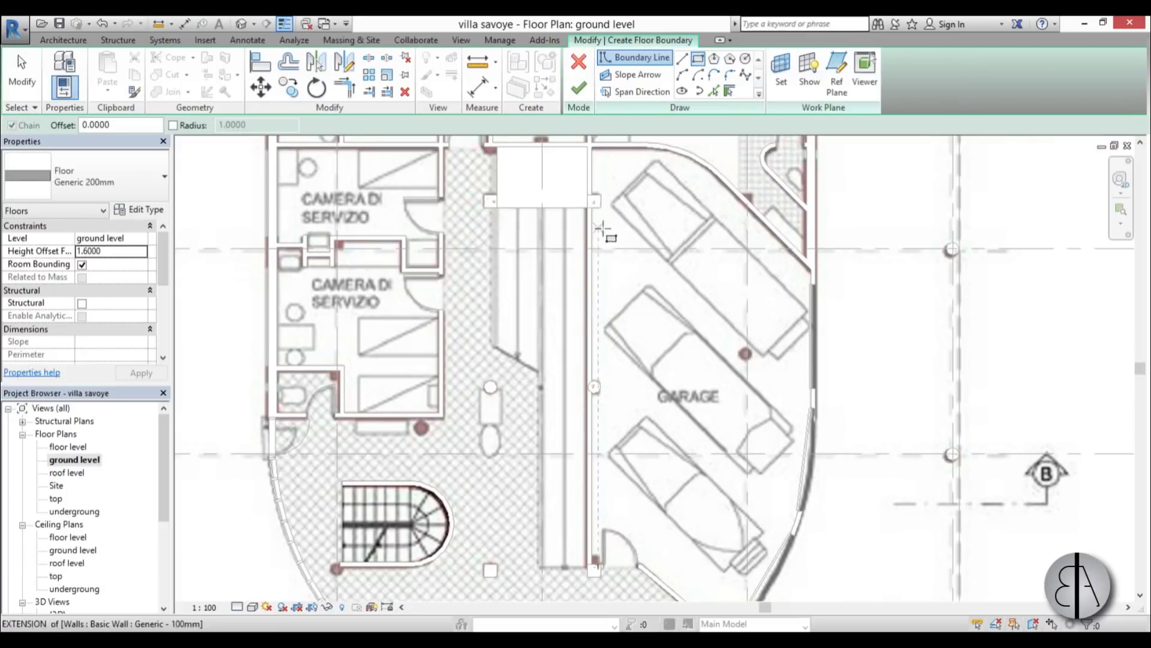
scroll(552, 215, "up", 2)
left_click(530, 199)
scroll(561, 393, "down", 2)
middle_click_drag(560, 393, 545, 170)
scroll(550, 434, "up", 4)
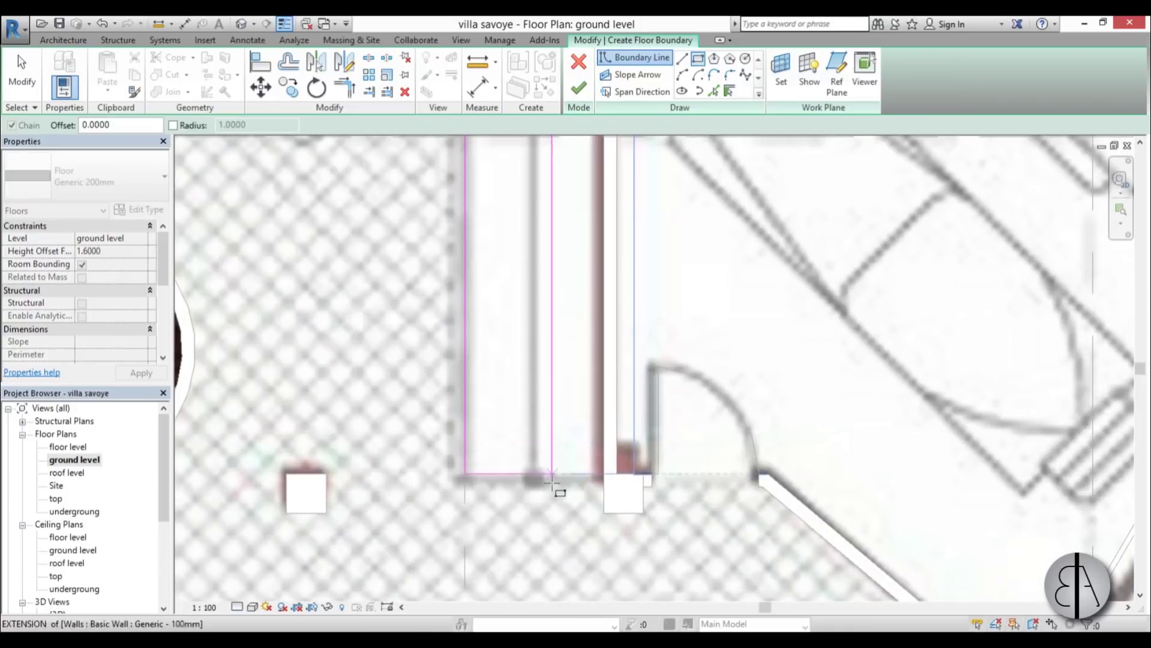
left_click(606, 476)
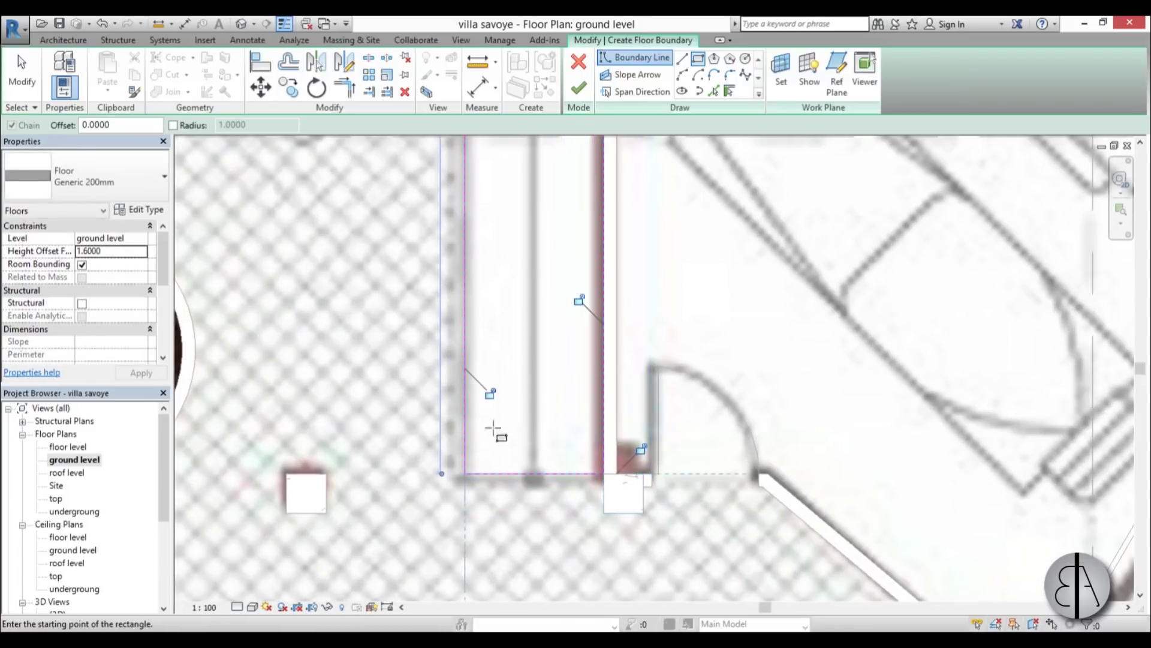
Step: Add a slope arrow along the ramp flight's centre, from the midpoint of its entrance end to the landing edge
scroll(516, 419, "down", 2)
middle_click_drag(493, 196, 498, 325)
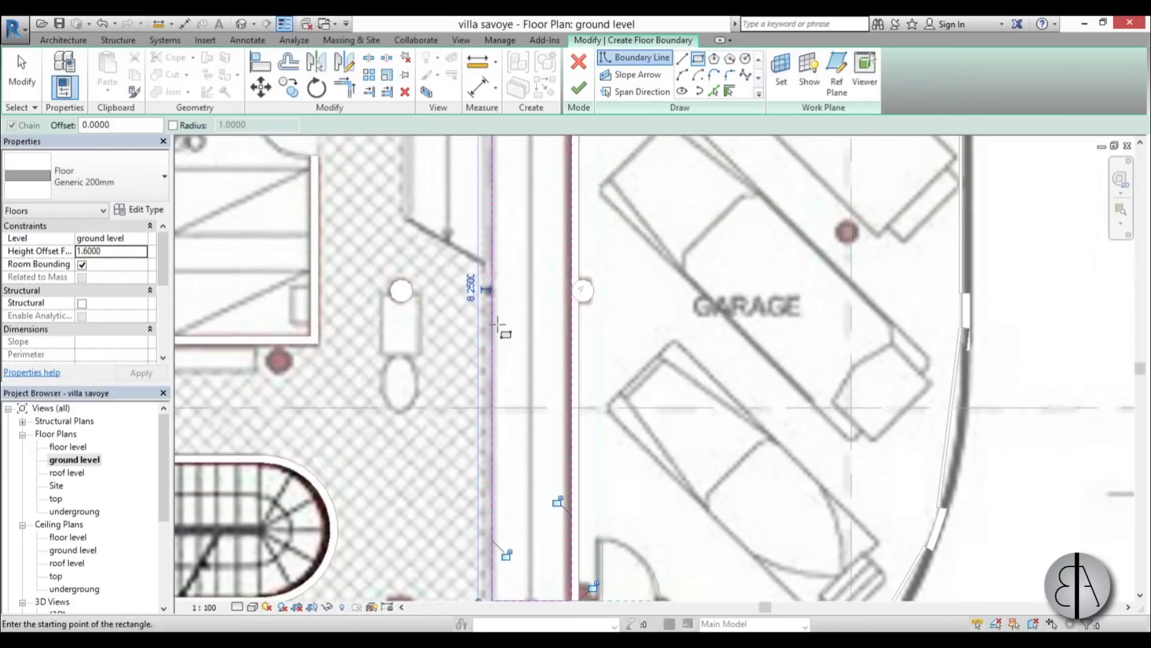
scroll(497, 327, "down", 1)
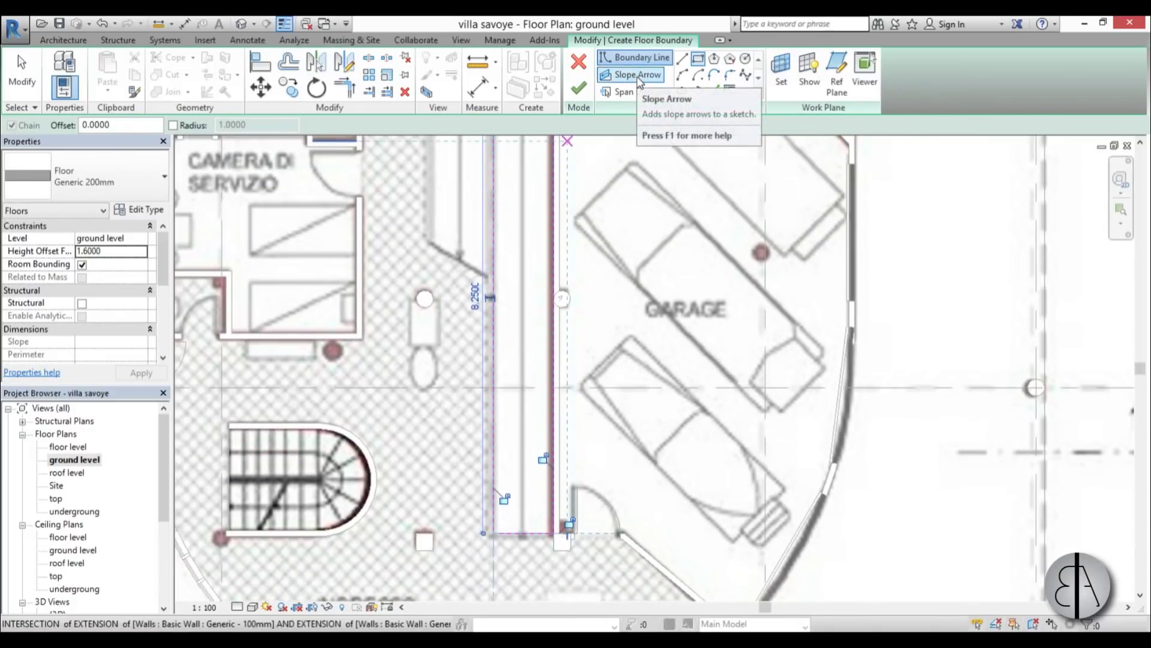
left_click(634, 76)
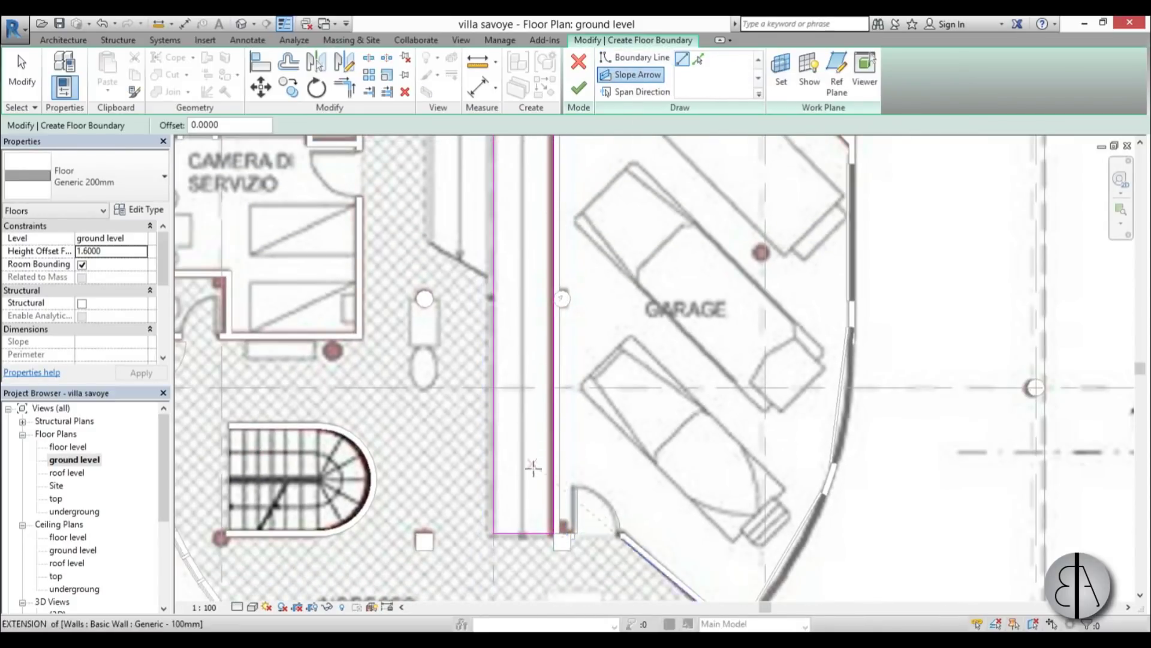
left_click(522, 533)
scroll(528, 360, "down", 2)
scroll(532, 295, "up", 2)
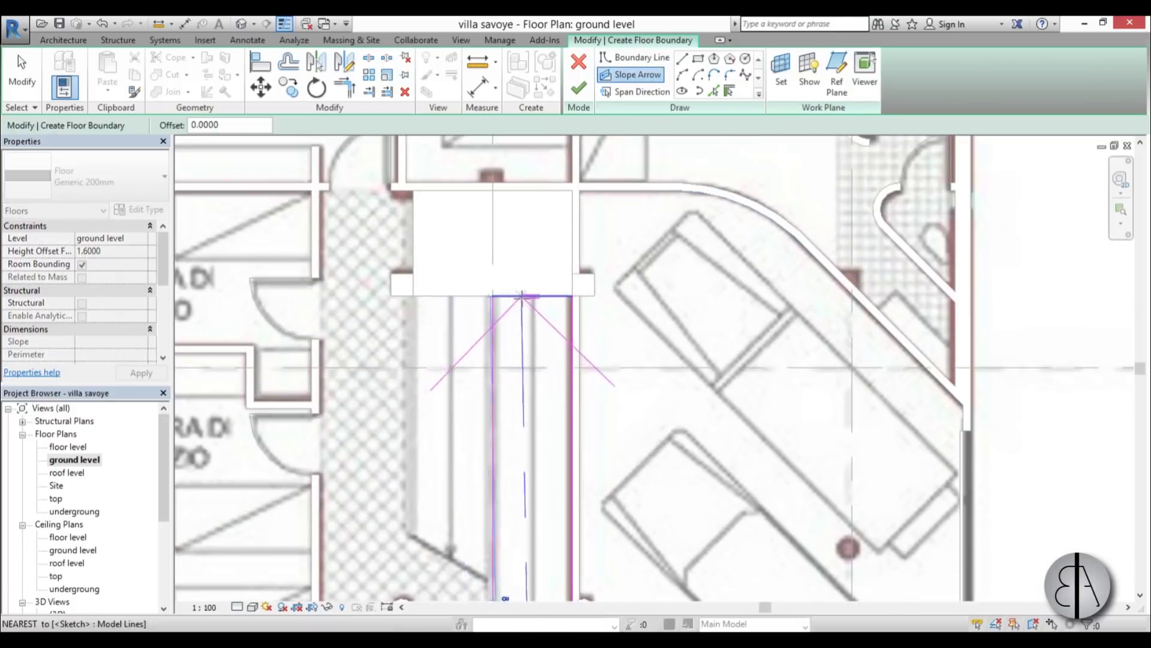
left_click(532, 296)
scroll(523, 215, "down", 3)
middle_click_drag(524, 393, 522, 327)
scroll(522, 331, "up", 2)
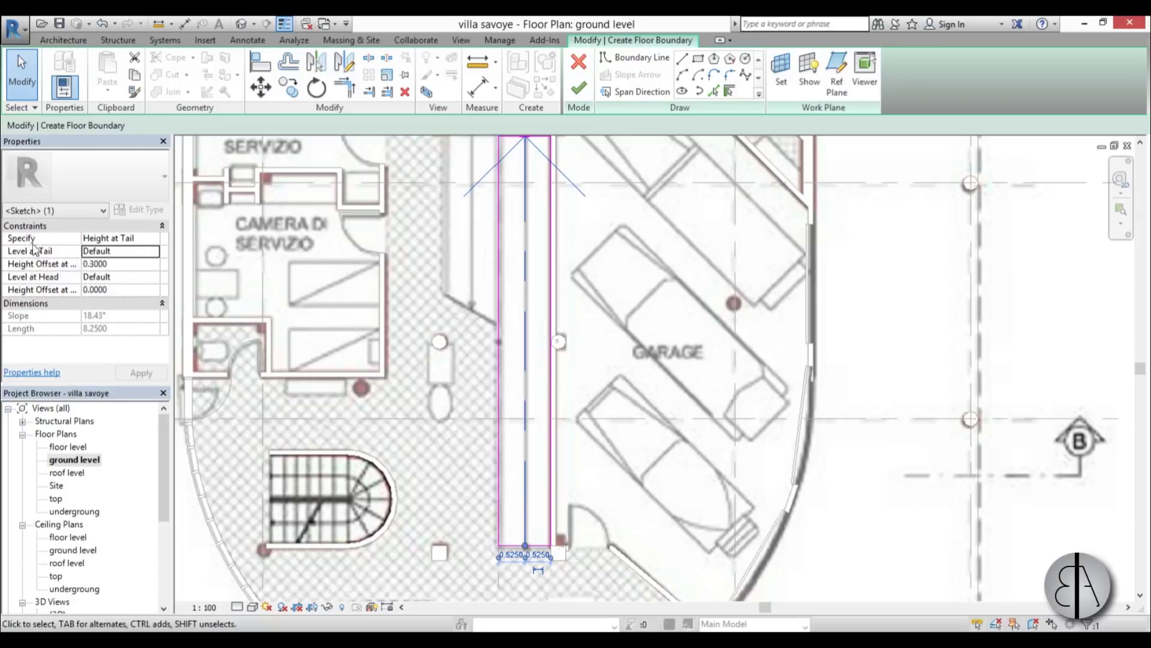
Step: Set the slope arrow's height offset to 0 at the tail and 1.6 at the head, and finish the floor
left_click(148, 254)
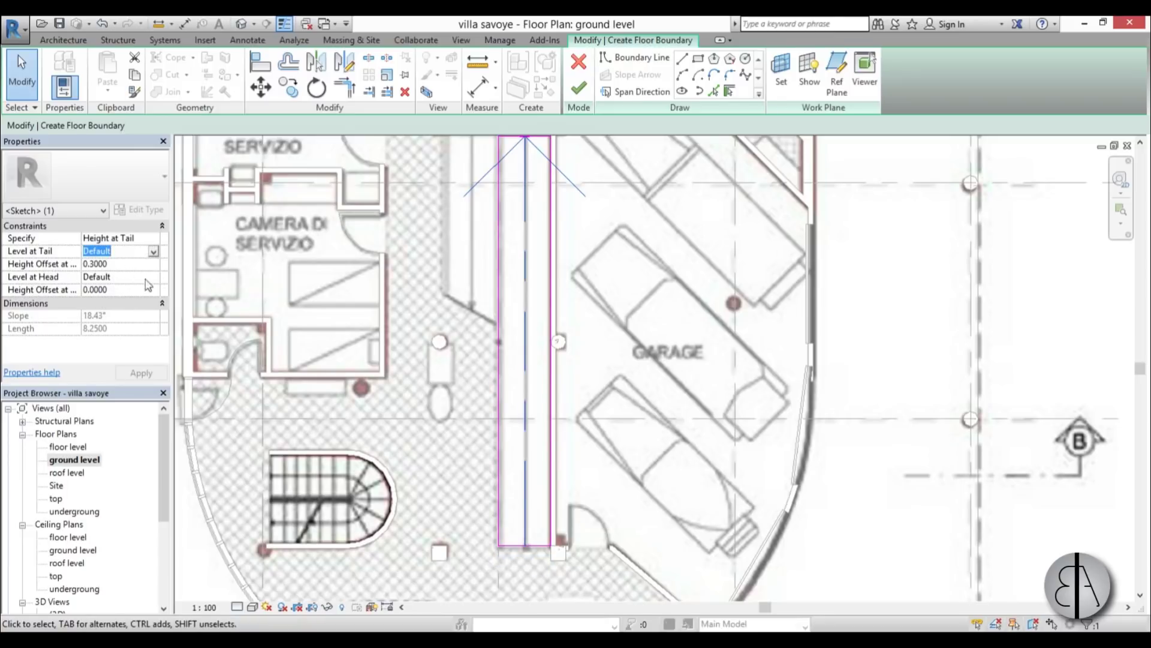
left_click(122, 264)
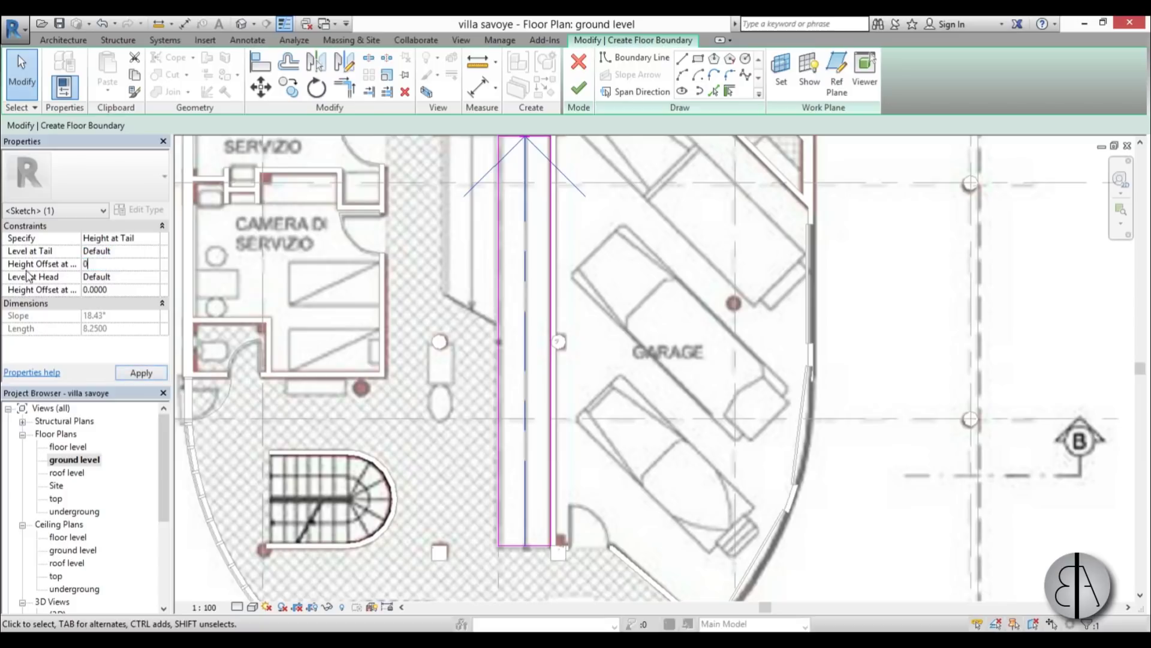
middle_click_drag(595, 319, 571, 446)
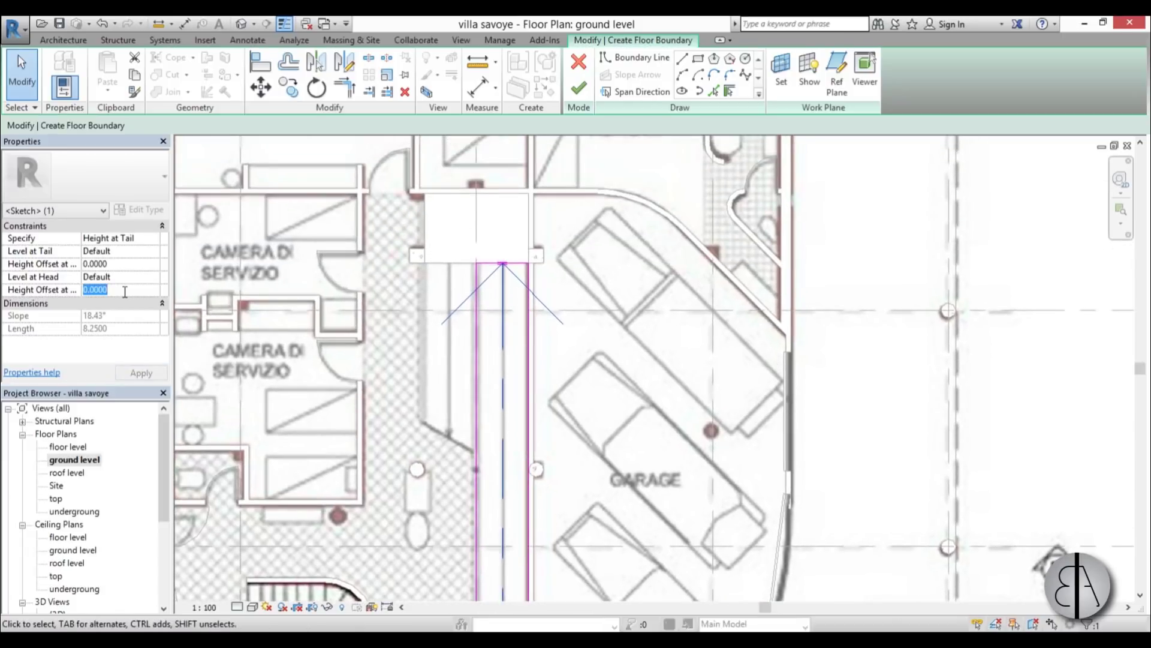
left_click(144, 375)
left_click(579, 88)
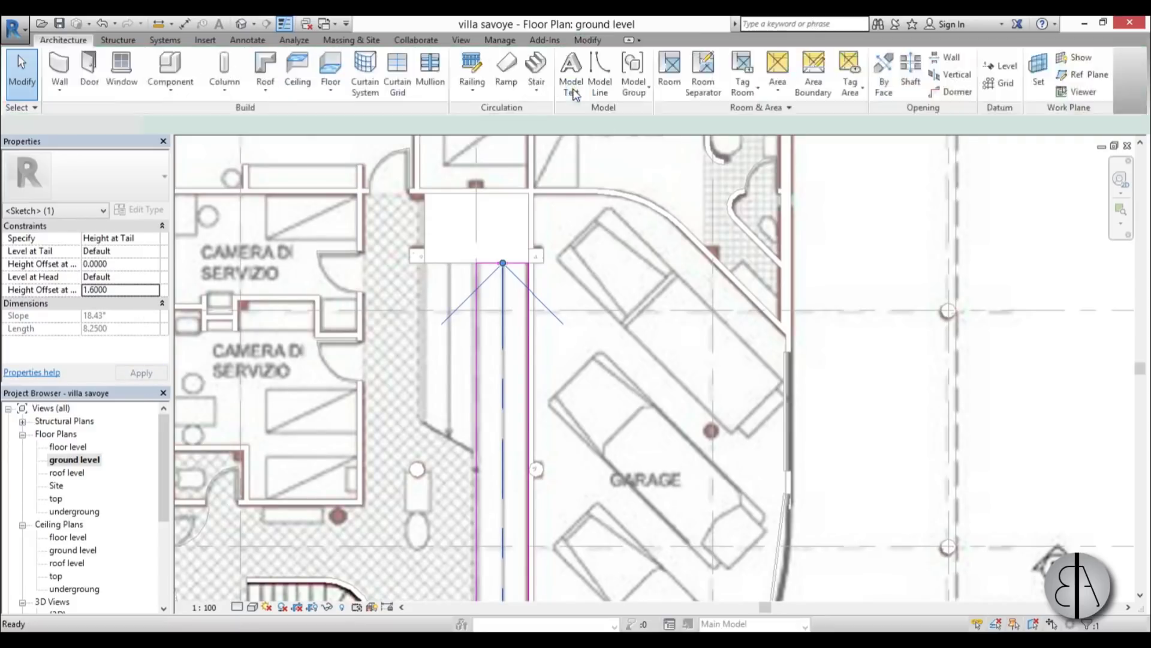
Step: Edit the first ramp flight's boundary, set its slope arrow's tail and head levels to ground level, and finish the edit
scroll(523, 251, "down", 3)
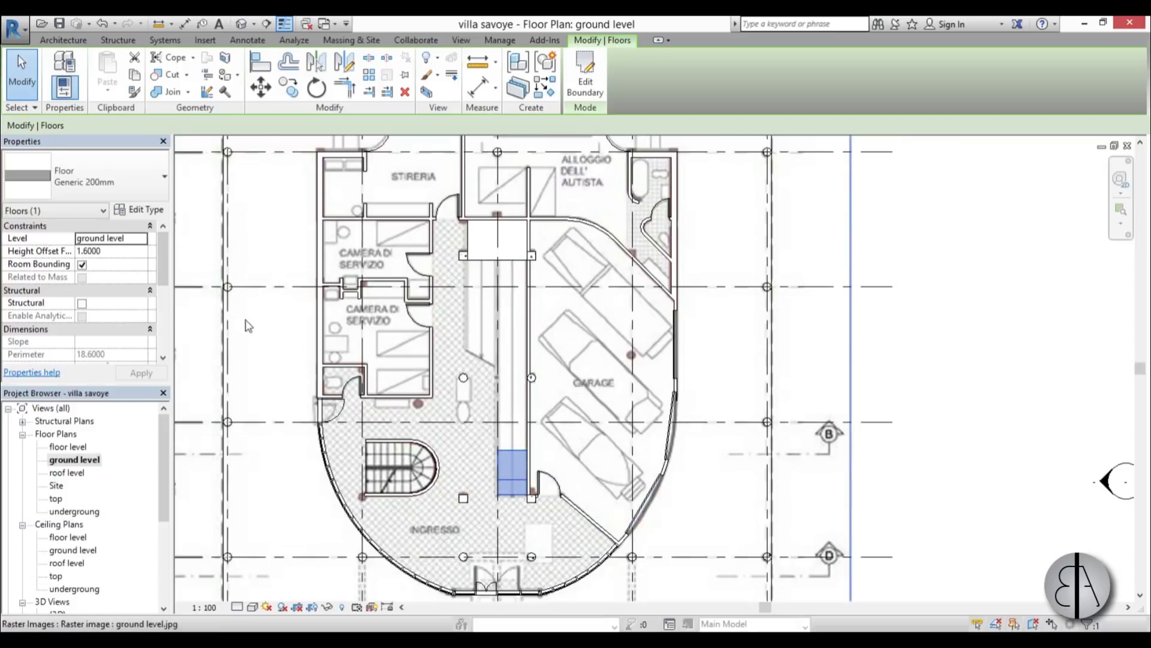
left_click(585, 81)
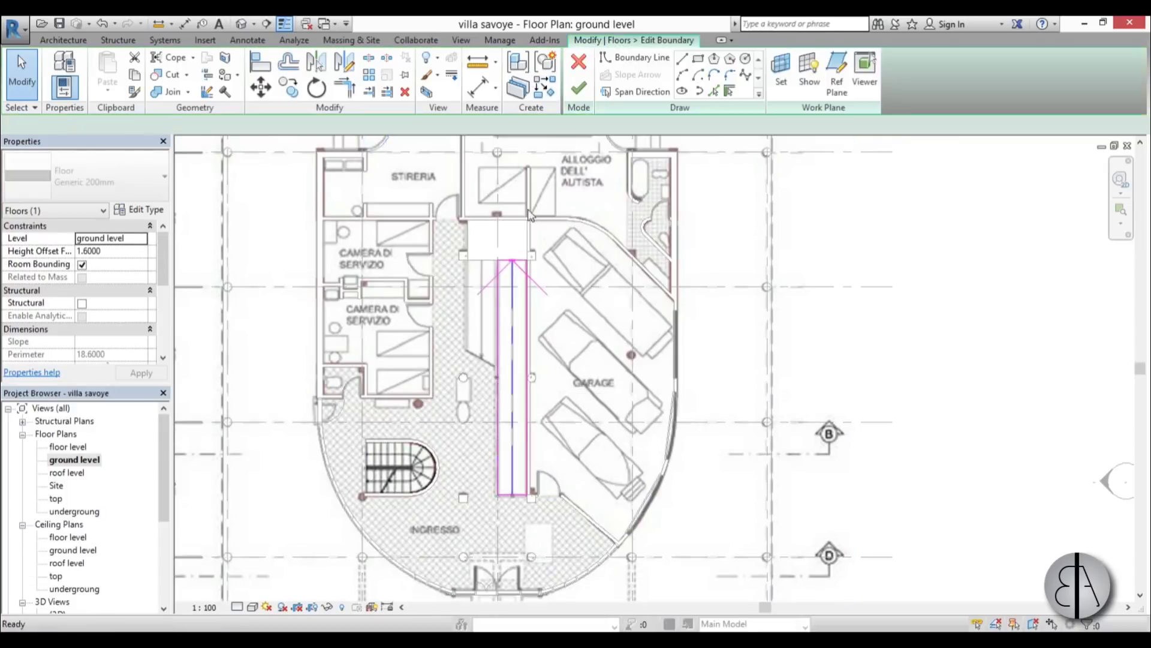
left_click(513, 315)
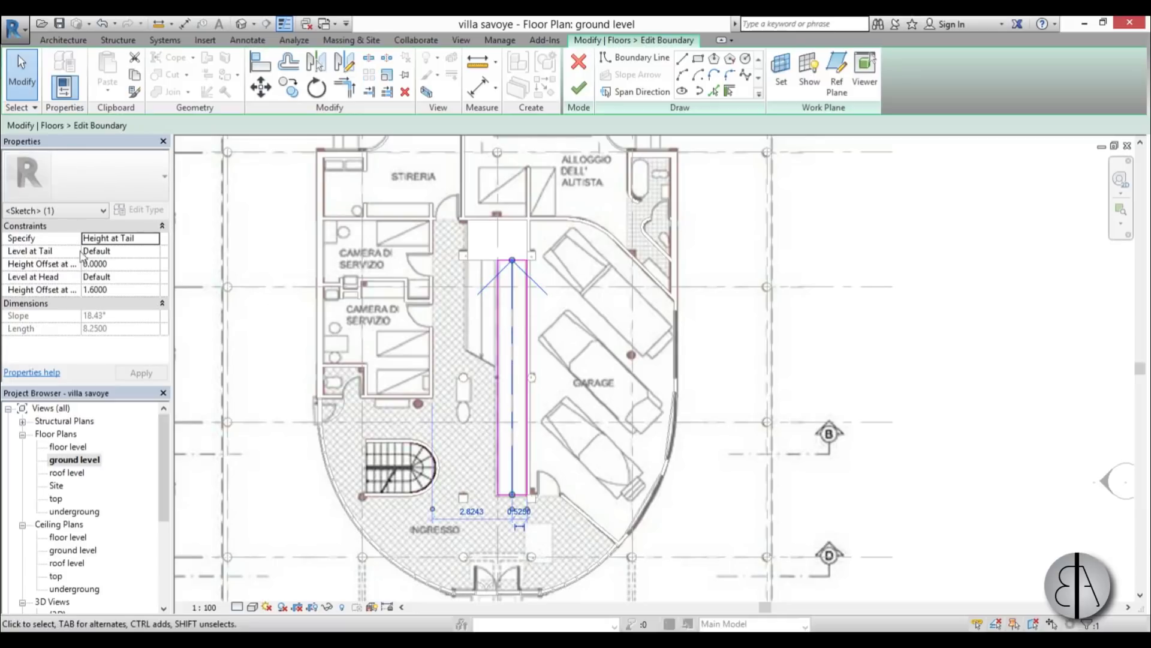
left_click(151, 240)
left_click(150, 241)
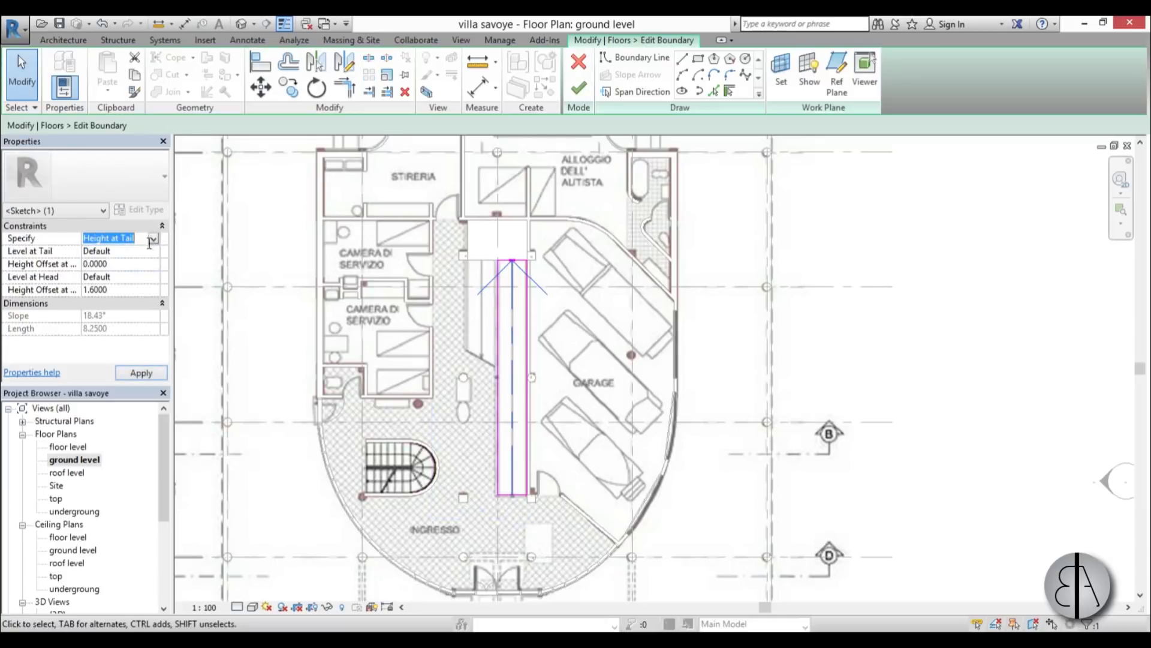
left_click(146, 277)
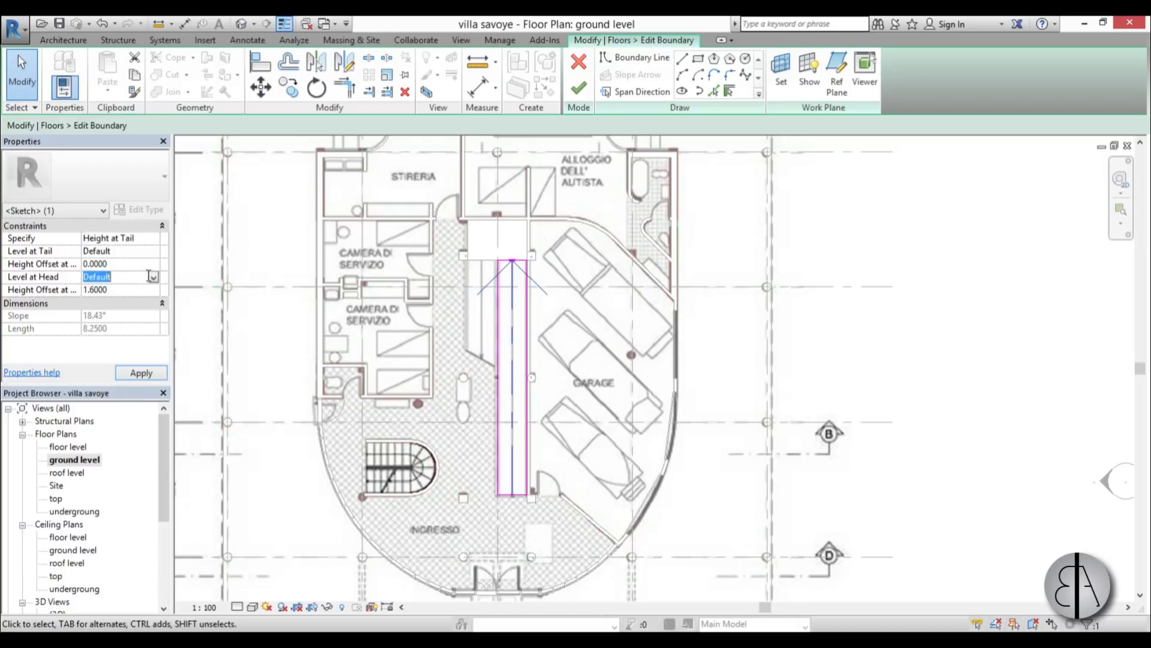
left_click(154, 277)
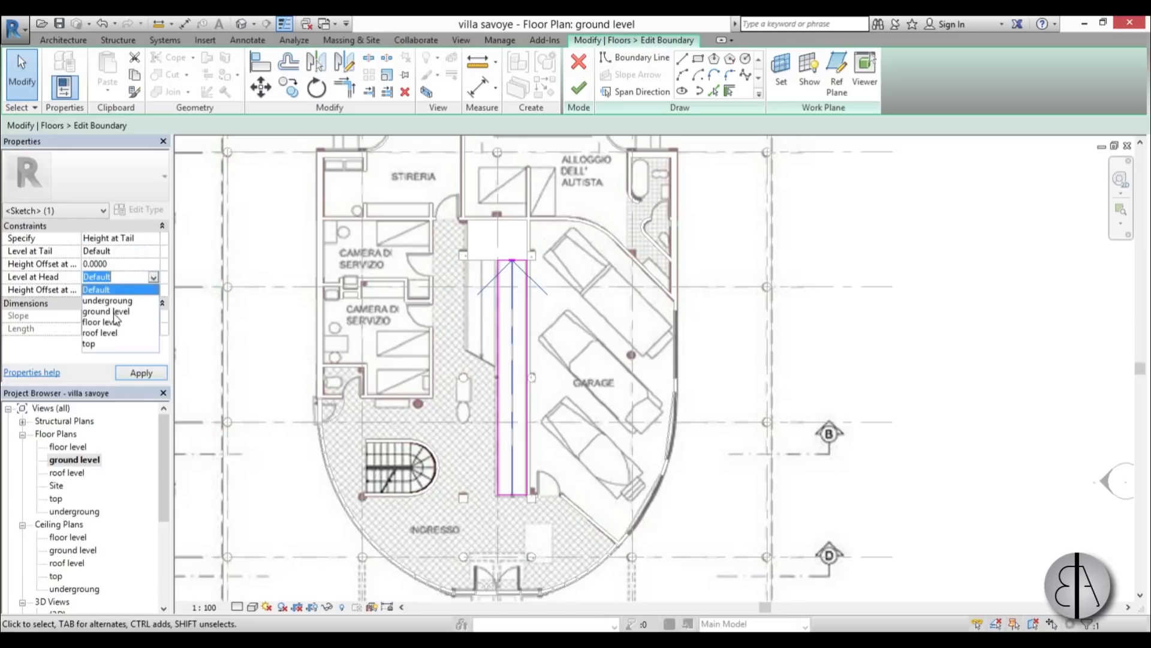
left_click(114, 312)
left_click(147, 251)
left_click(153, 252)
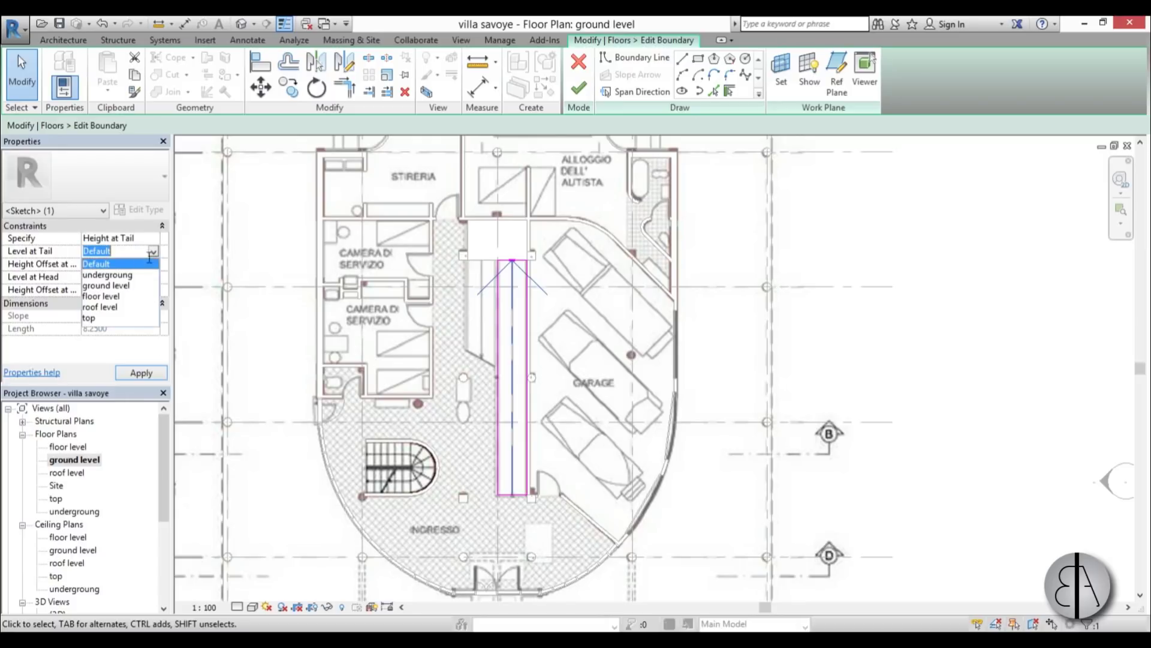
left_click(116, 286)
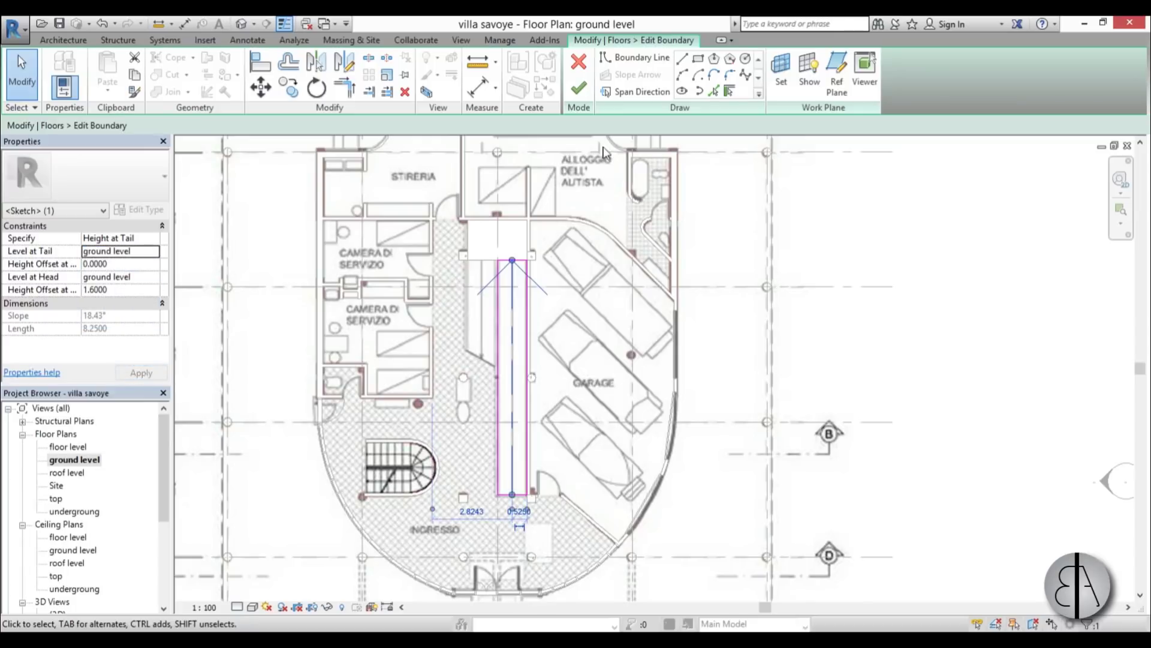
left_click(579, 90)
Step: Mirror a copy of the first ramp flight about the grid line along its inner edge to make the second flight
scroll(528, 360, "up", 3)
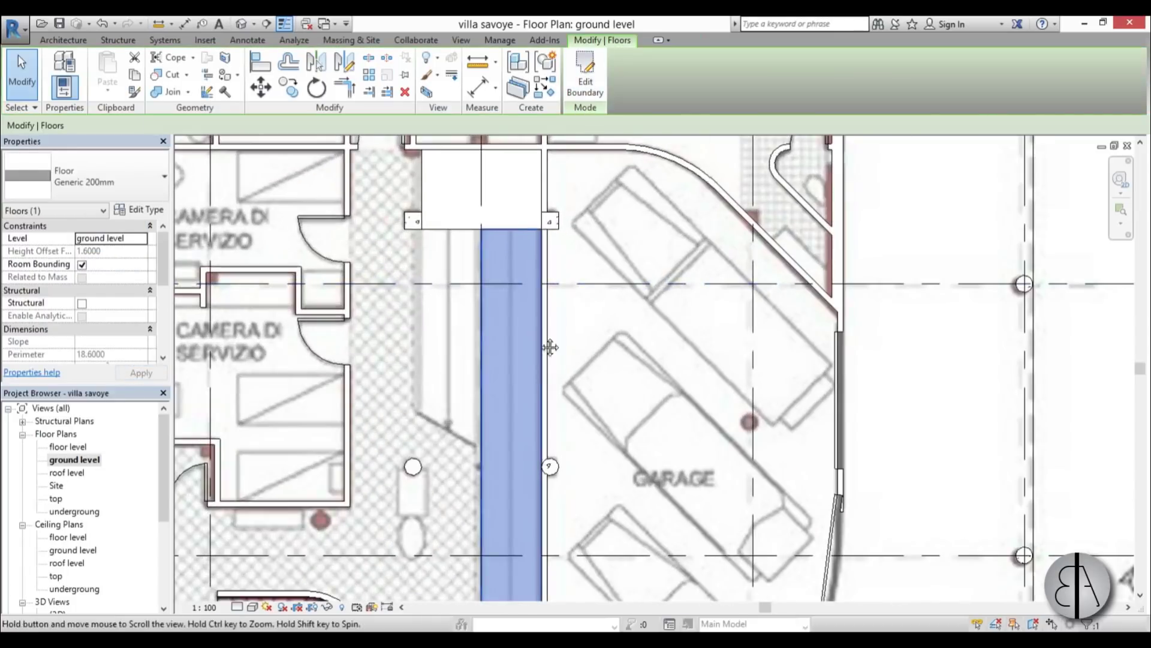
middle_click_drag(539, 362, 561, 314)
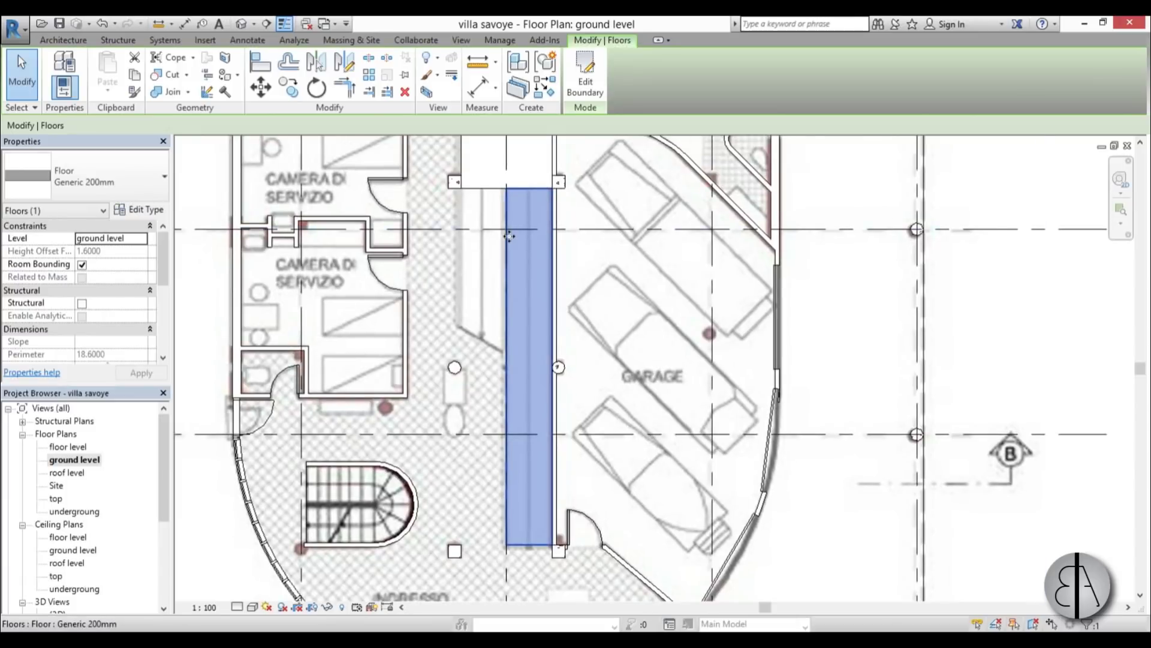
scroll(510, 237, "down", 1)
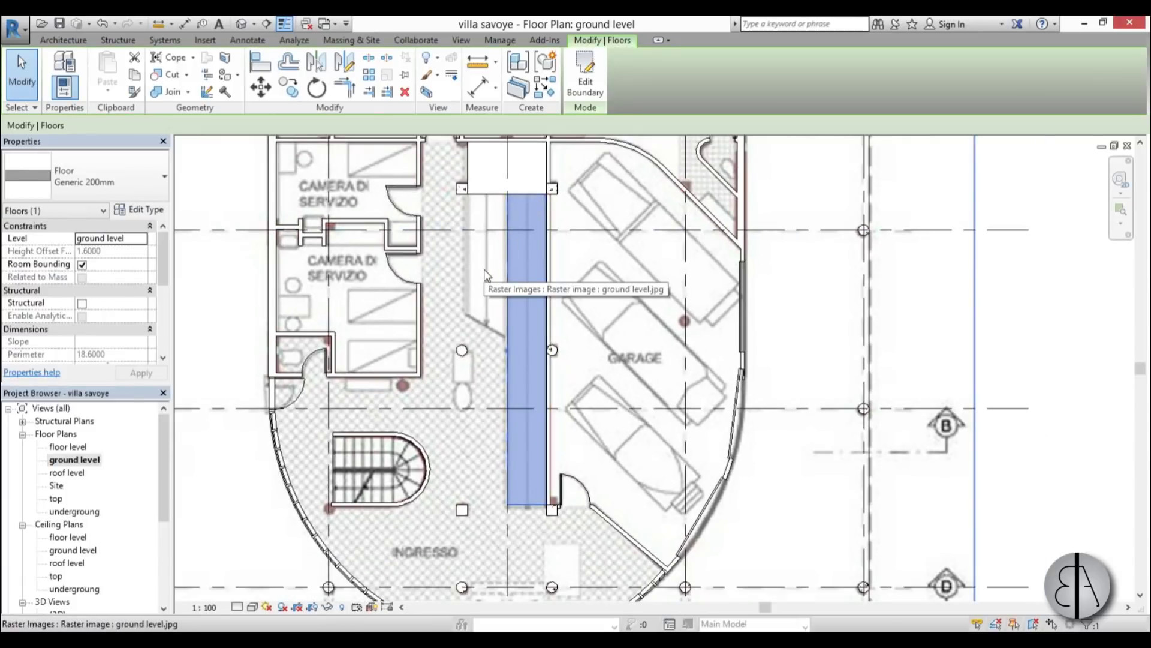
key("m")
key("m")
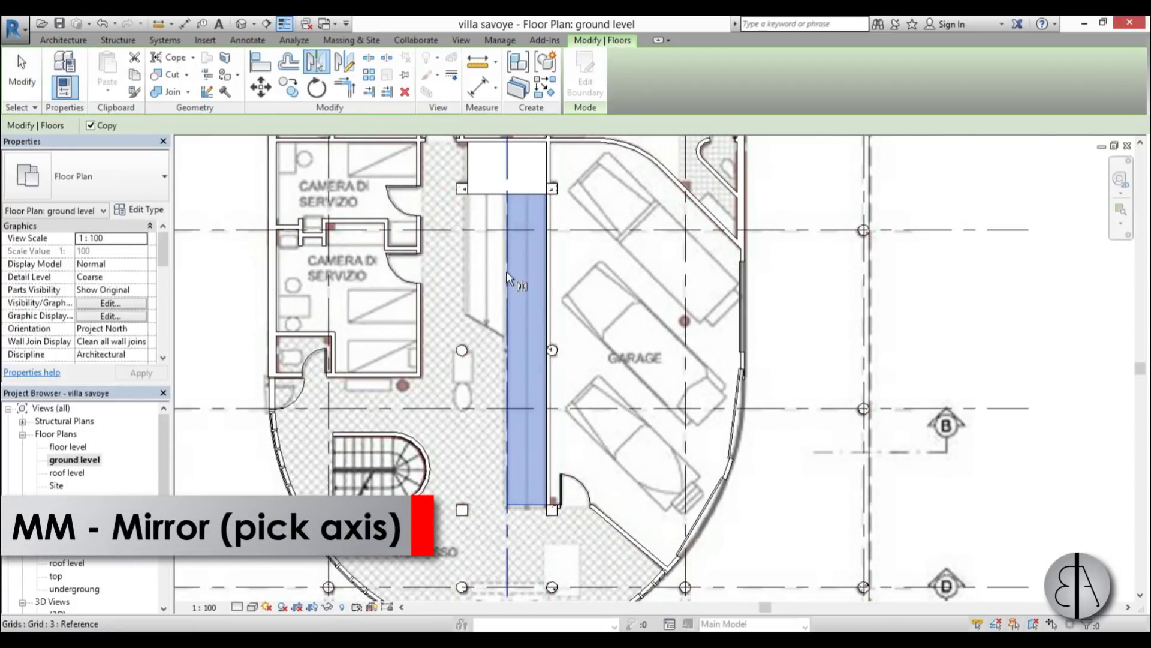
left_click(506, 271)
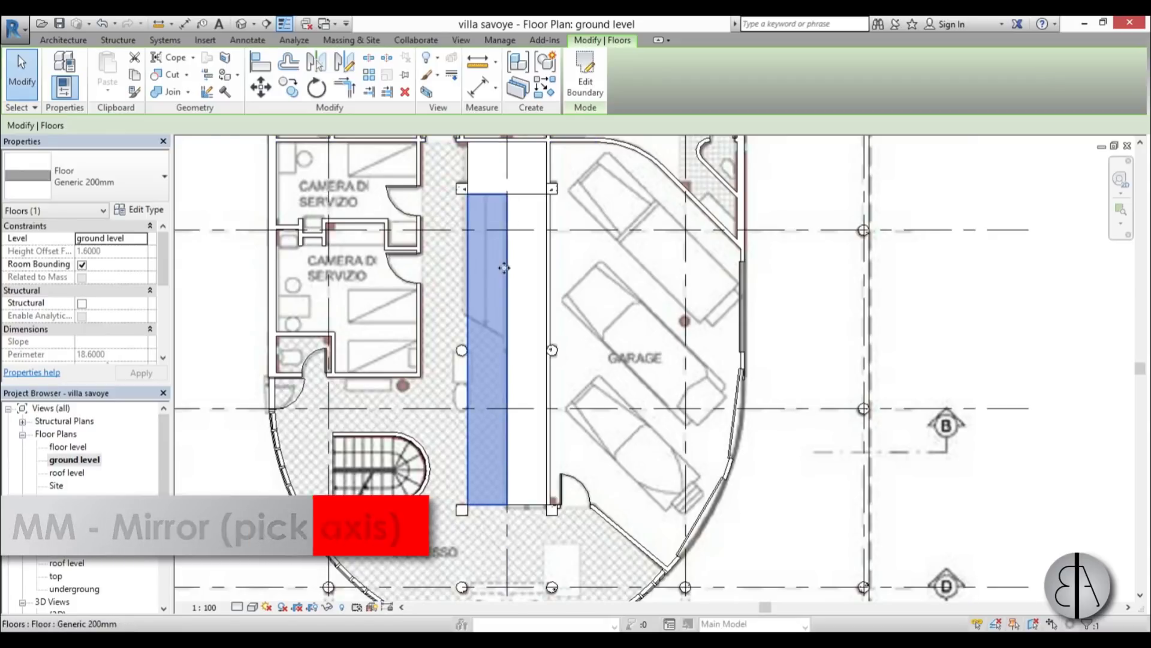
Step: Edit the mirrored flight's boundary and reverse its slope arrow so the tail starts at the landing and the head ends at the entrance side
scroll(497, 336, "up", 3)
scroll(502, 343, "down", 1)
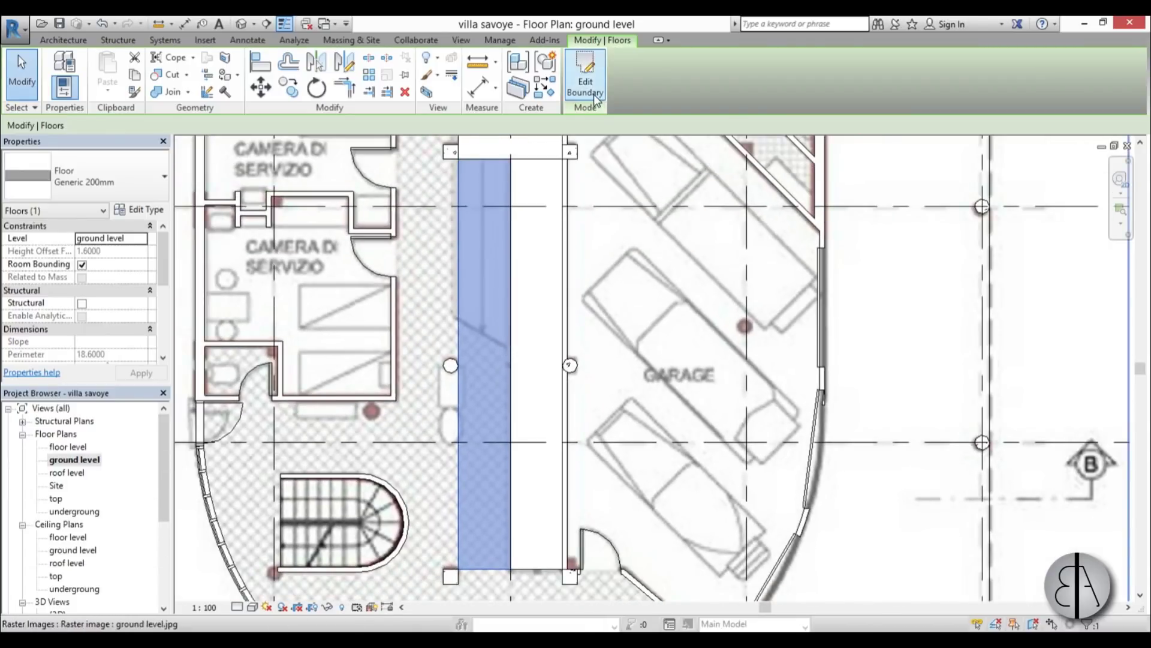
left_click(593, 93)
left_click(483, 328)
left_click_drag(484, 160, 601, 349)
left_click_drag(484, 569, 485, 157)
mouse_move(602, 349)
left_mouse_down()
mouse_move(485, 521)
mouse_move(484, 568)
left_mouse_up()
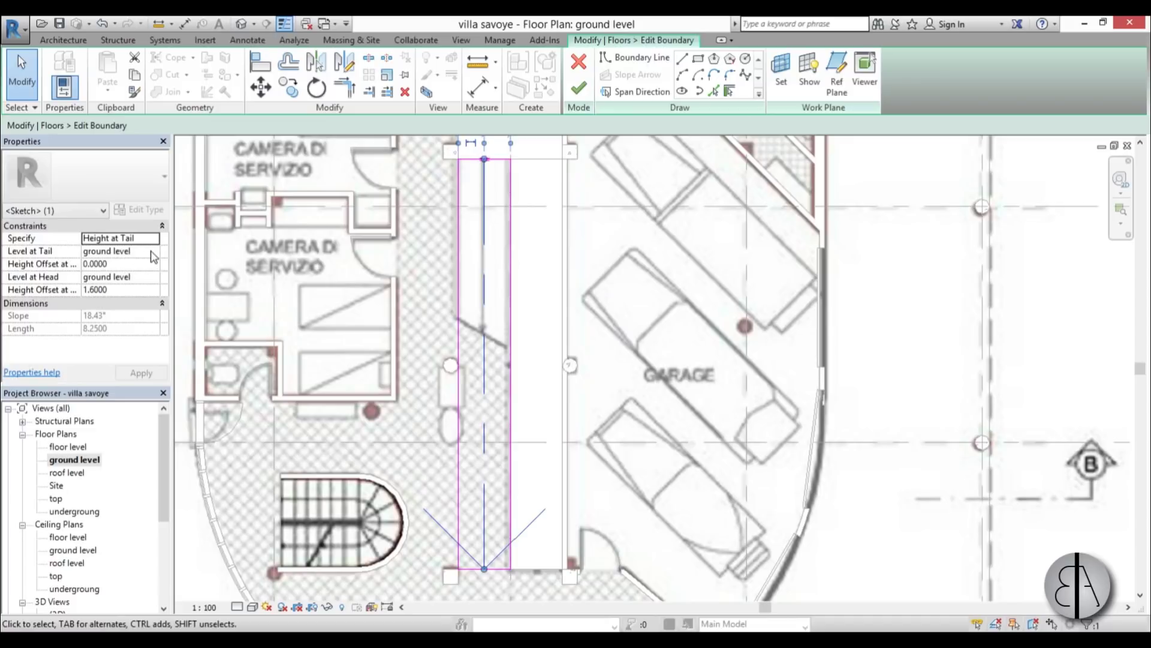
Step: Set the reversed slope arrow's height offset to 1.6 at the tail and 3.2 at the head, and finish the second flight
left_click(137, 264)
type("16")
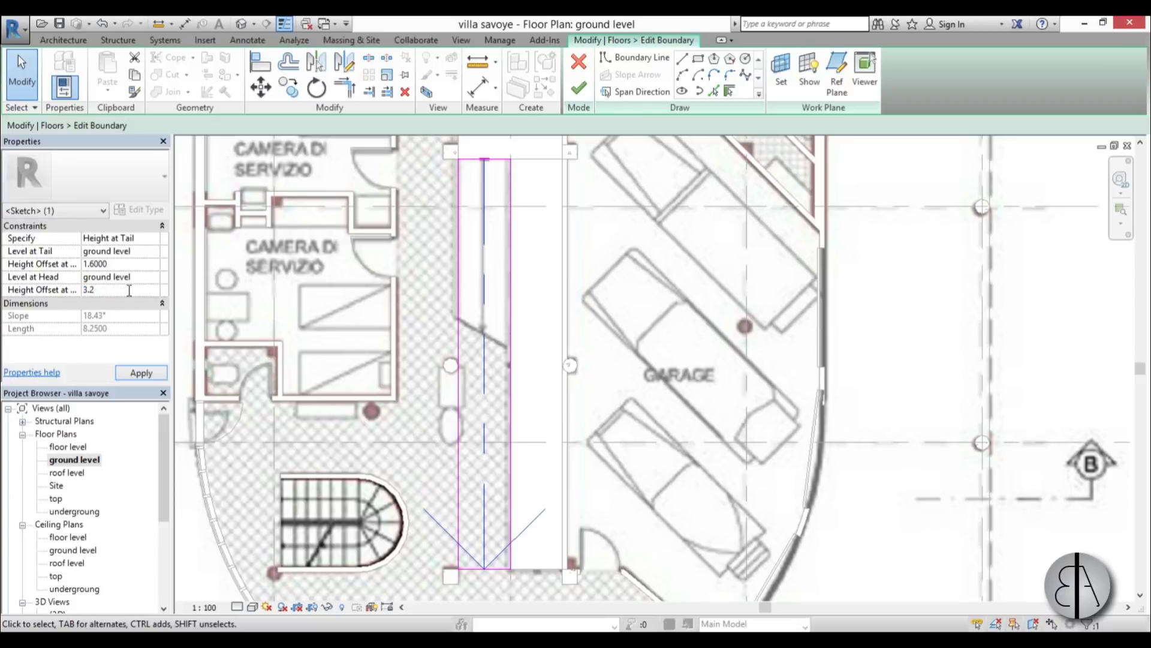
left_click(142, 373)
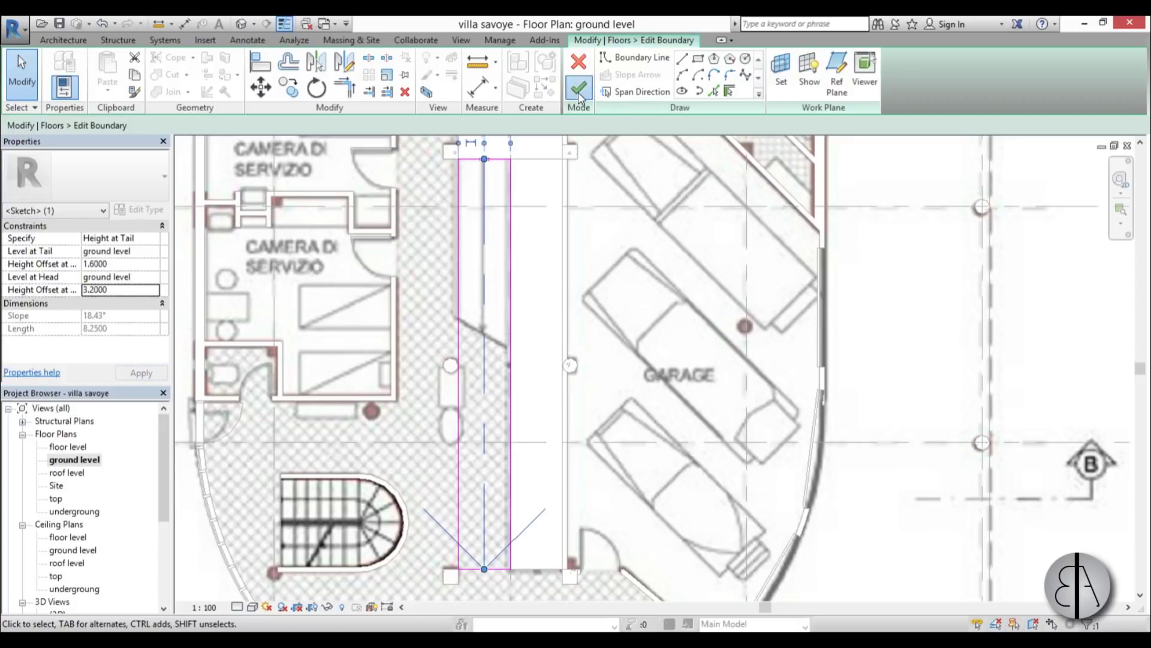
left_click(579, 88)
Step: Open the 3D view and select both sloped ramp flights together with the landing floor
scroll(473, 205, "down", 3)
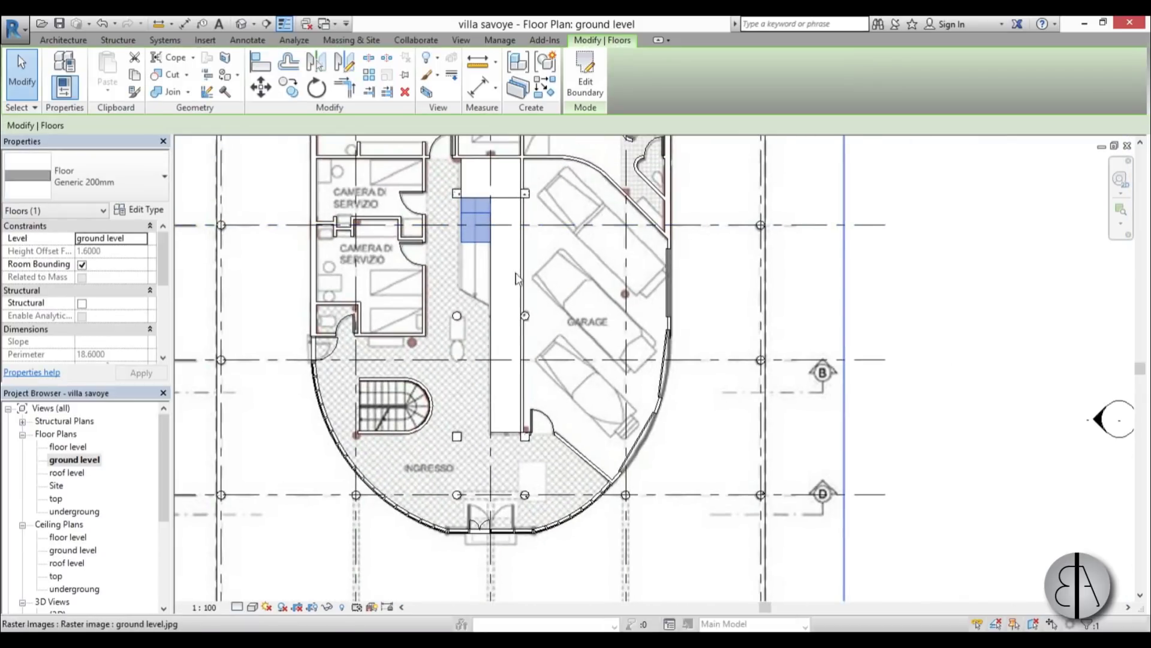
left_click(243, 24)
middle_click_drag(657, 336, 635, 528, "shift")
scroll(660, 300, "up", 5)
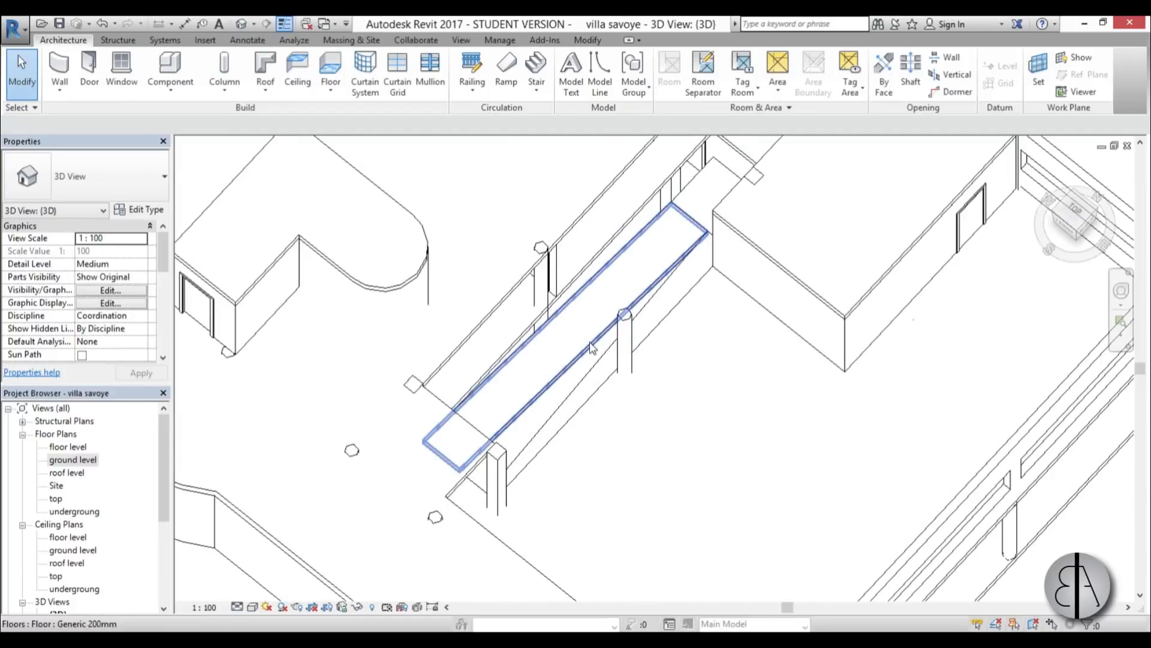
left_click(660, 298)
left_click(660, 297, "ctrl")
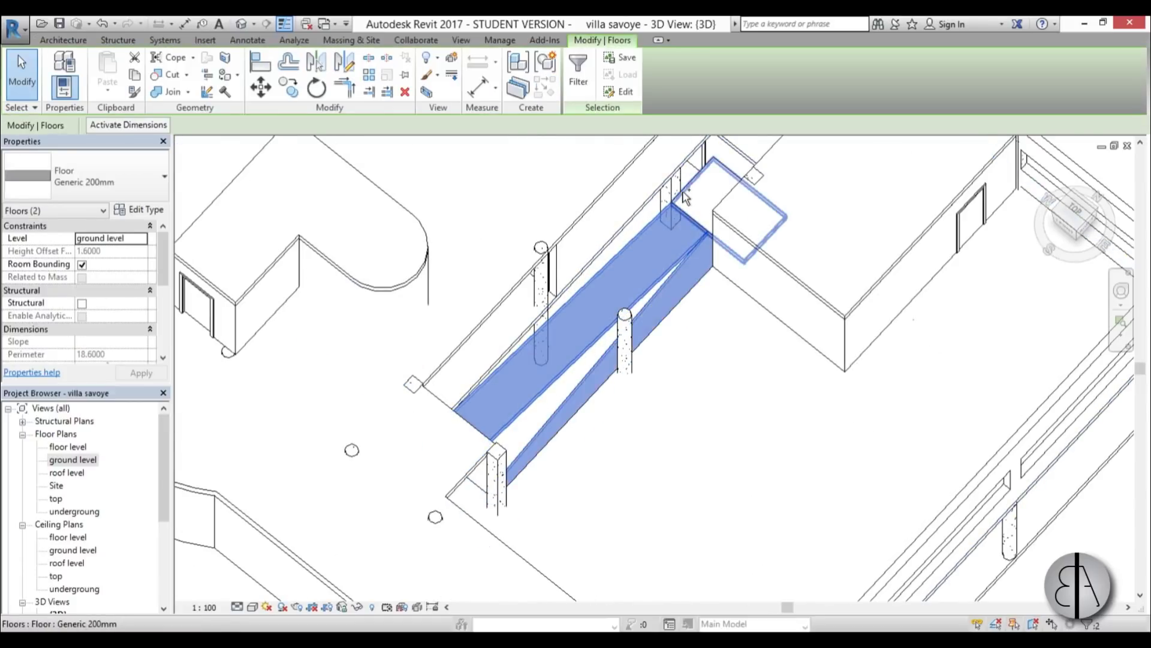
left_click(681, 196, "ctrl")
Step: Display the 3D view in Wireframe and examine the selected ramp floors inside the building from several angles
scroll(682, 196, "down", 3)
middle_click_drag(686, 424, 660, 390, "shift")
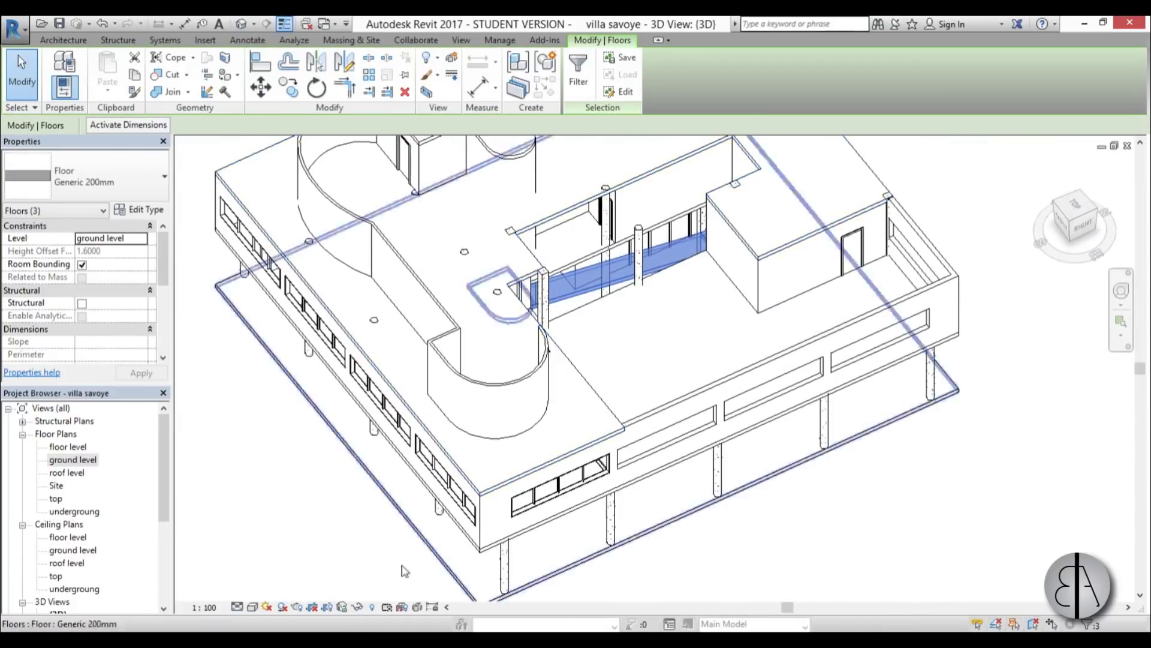
left_click(251, 606)
left_click(297, 532)
middle_click_drag(420, 360, 552, 384, "shift")
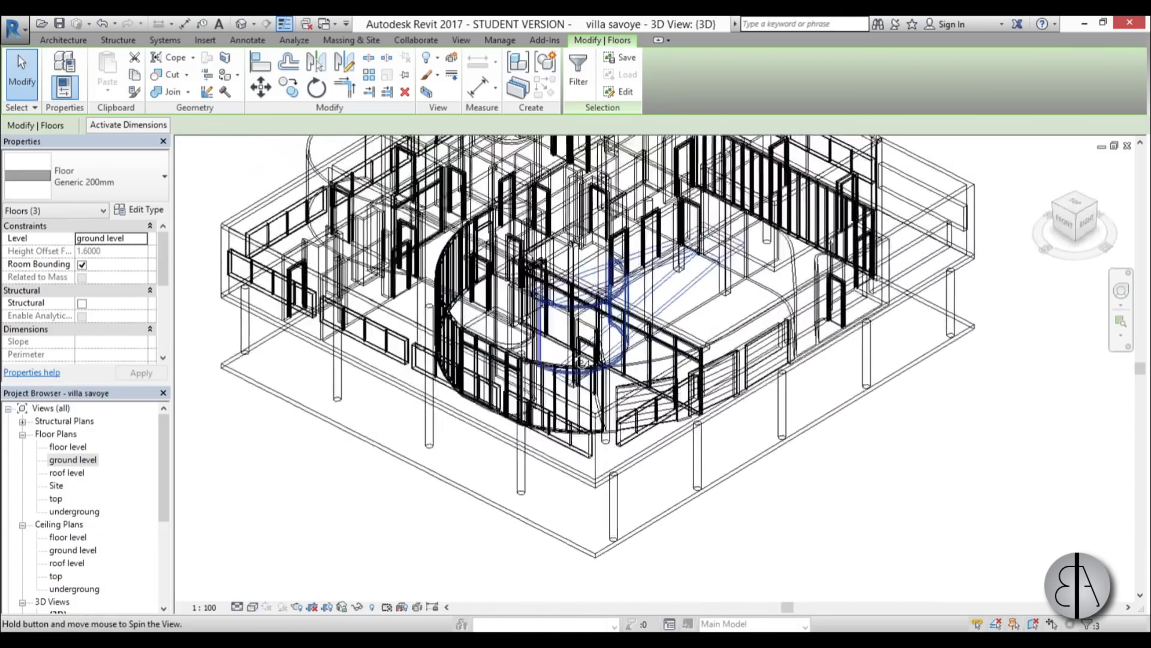
scroll(660, 291, "up", 2)
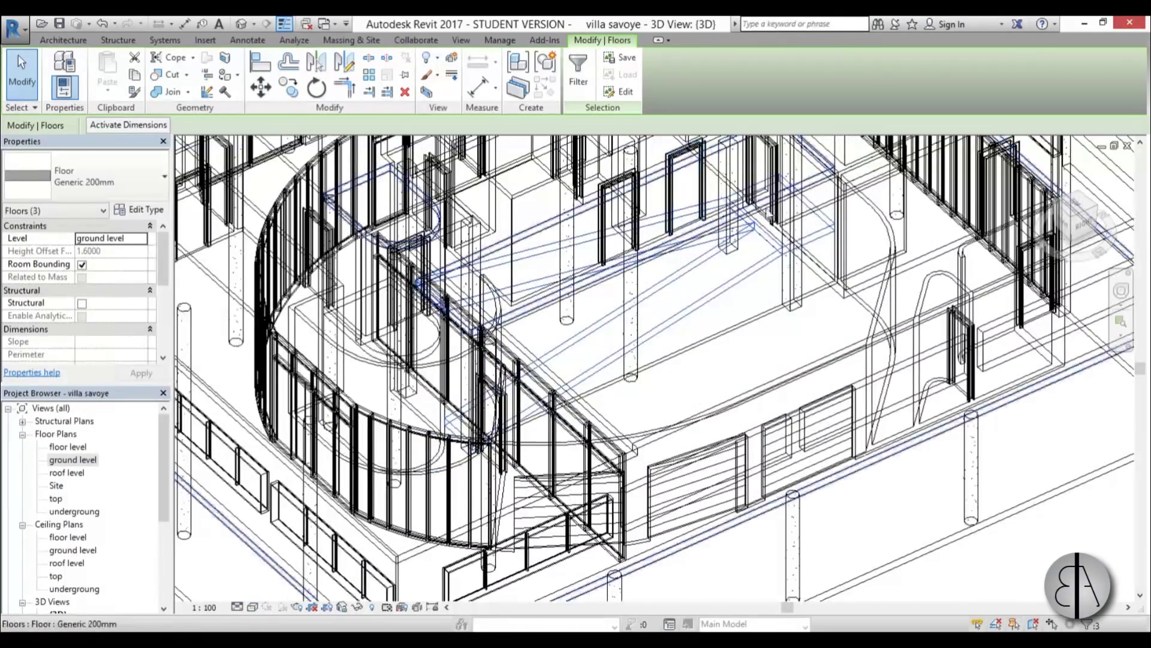
scroll(696, 303, "down", 2)
middle_click_drag(691, 318, 672, 343)
middle_click_drag(629, 425, 493, 257, "shift")
scroll(493, 257, "up", 2)
scroll(493, 257, "down", 2)
middle_click_drag(483, 390, 605, 327, "shift")
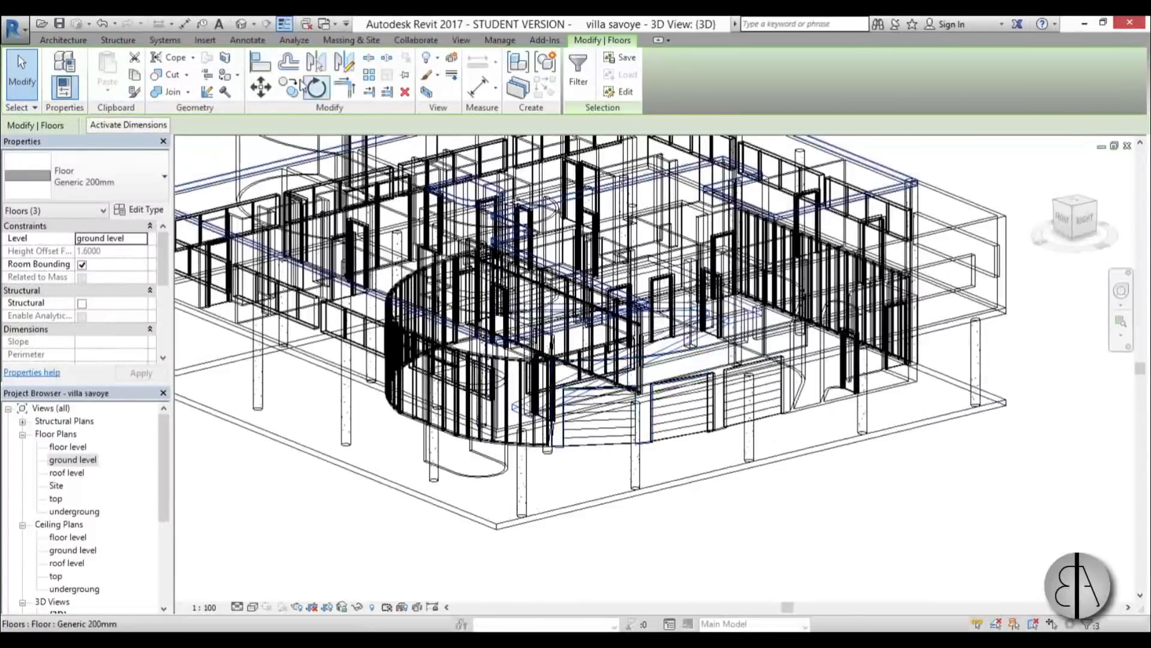
Step: Copy the three selected ramp floors and paste them aligned to the floor level
left_click(133, 76)
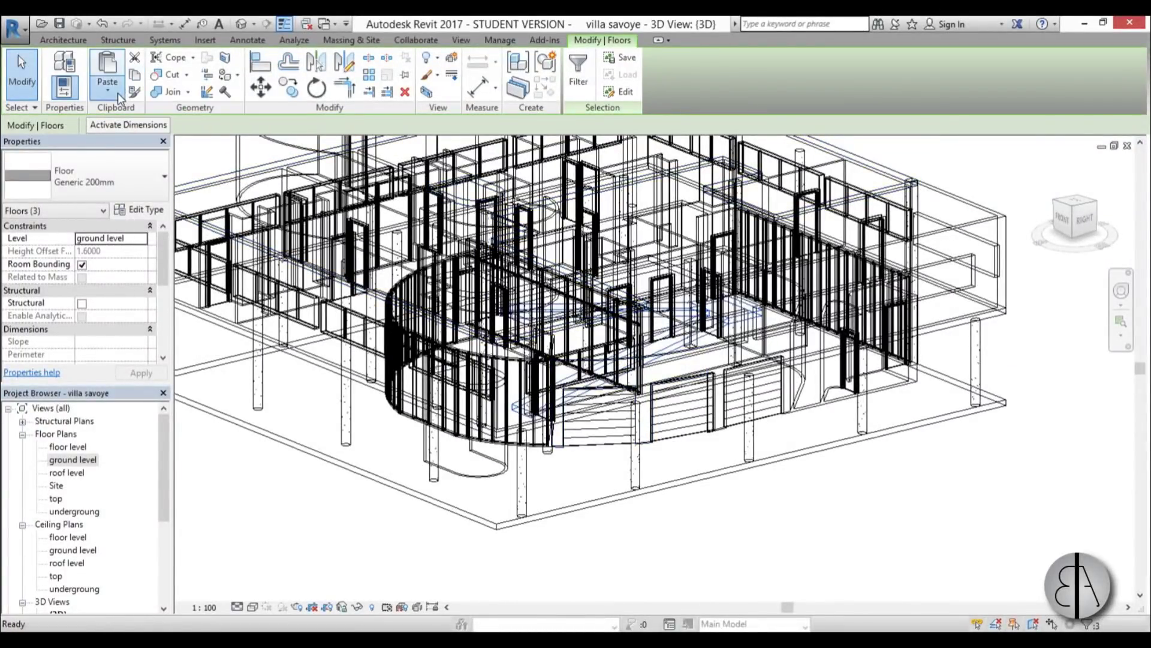
left_click(114, 91)
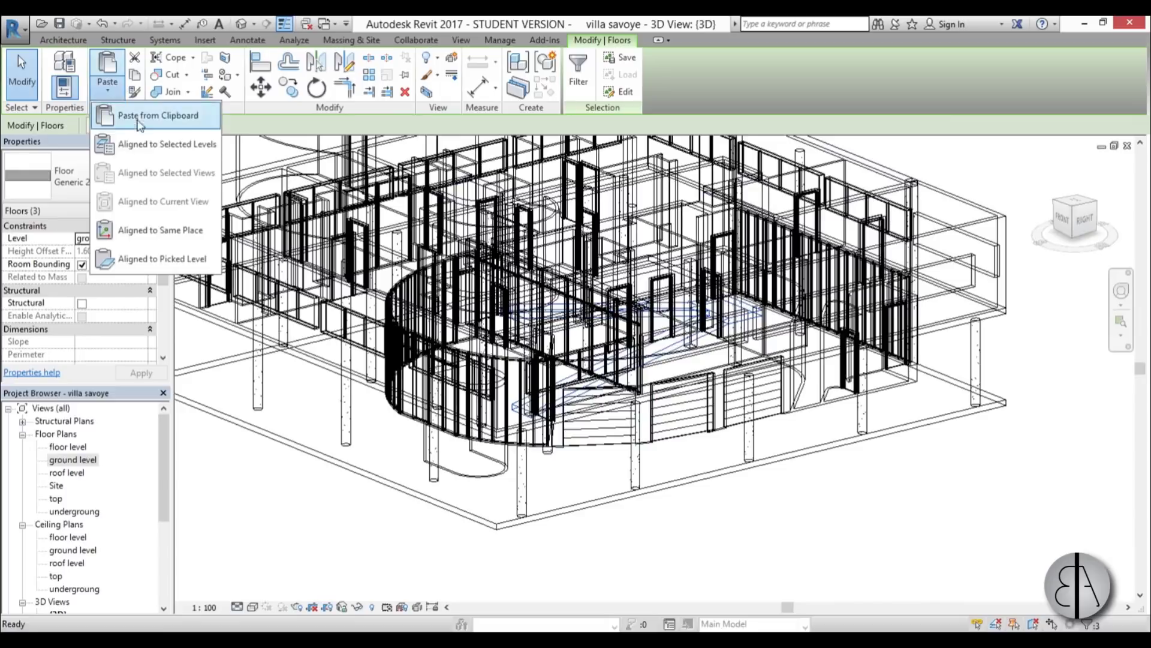
left_click(131, 150)
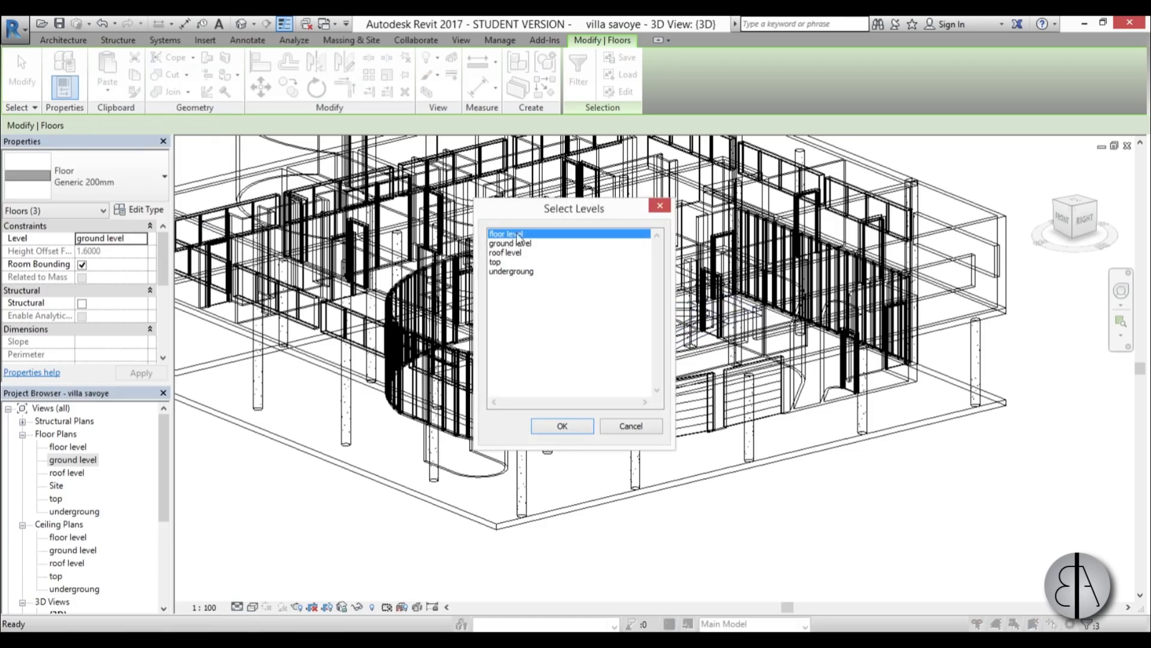
left_click(562, 427)
Step: Switch the 3D view back to Hidden Line, clear the selection and inspect the pasted upper ramp
middle_click_drag(563, 427, 608, 501, "shift")
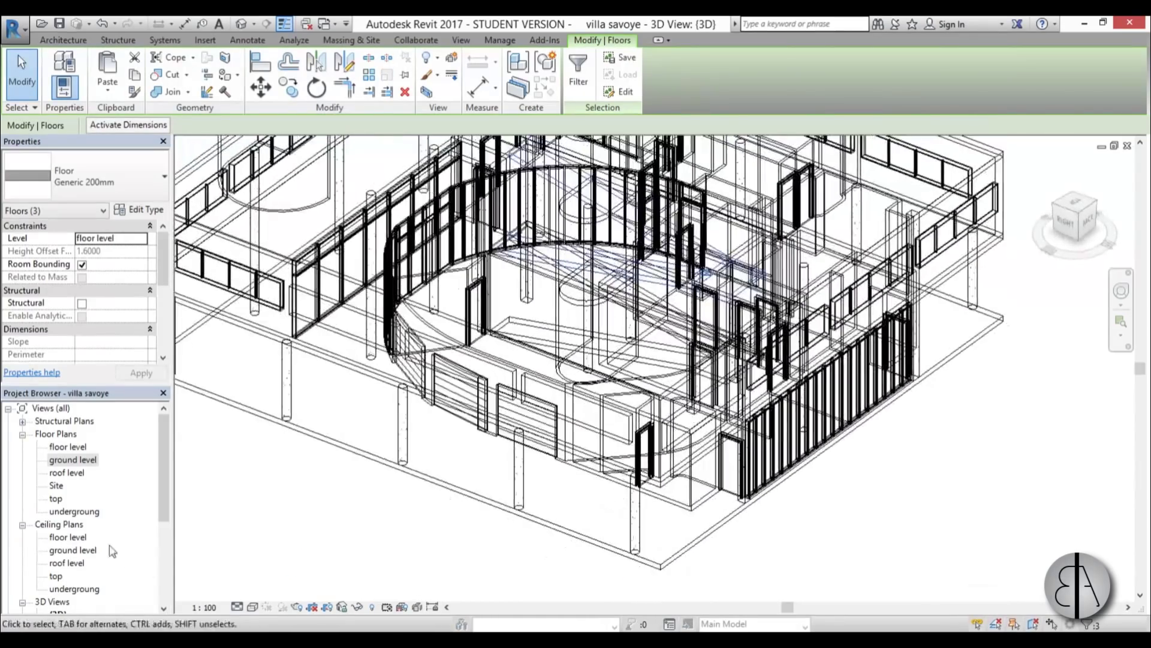
left_click(253, 606)
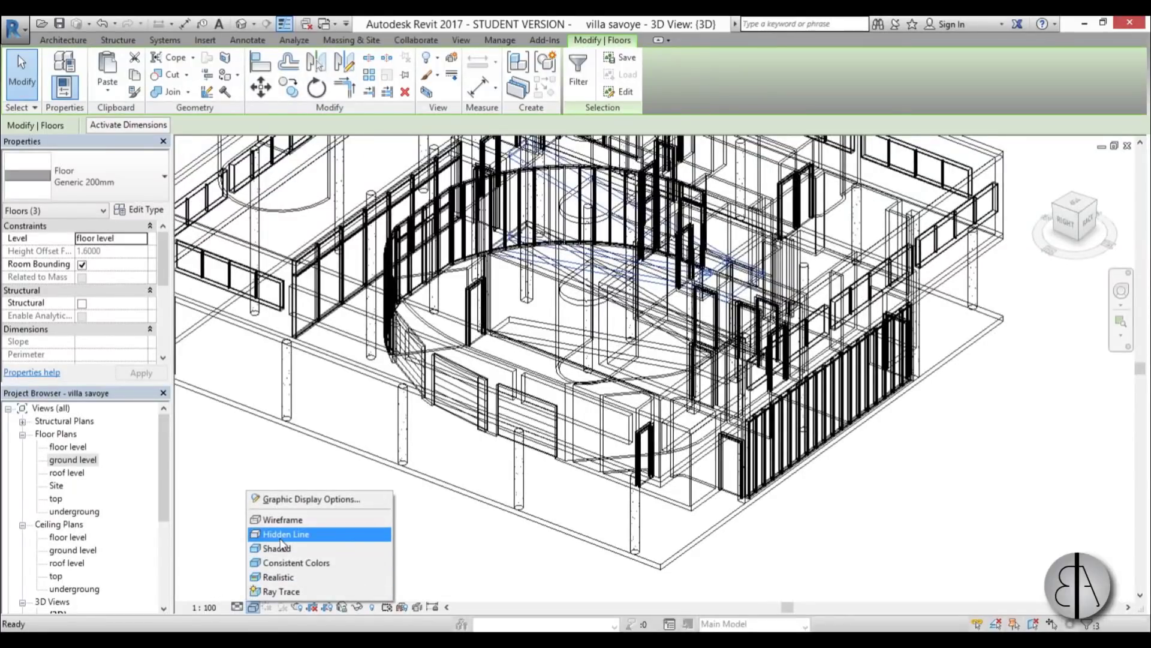
left_click(280, 538)
middle_click_drag(603, 347, 527, 281, "shift")
left_click(646, 363)
scroll(528, 281, "up", 3)
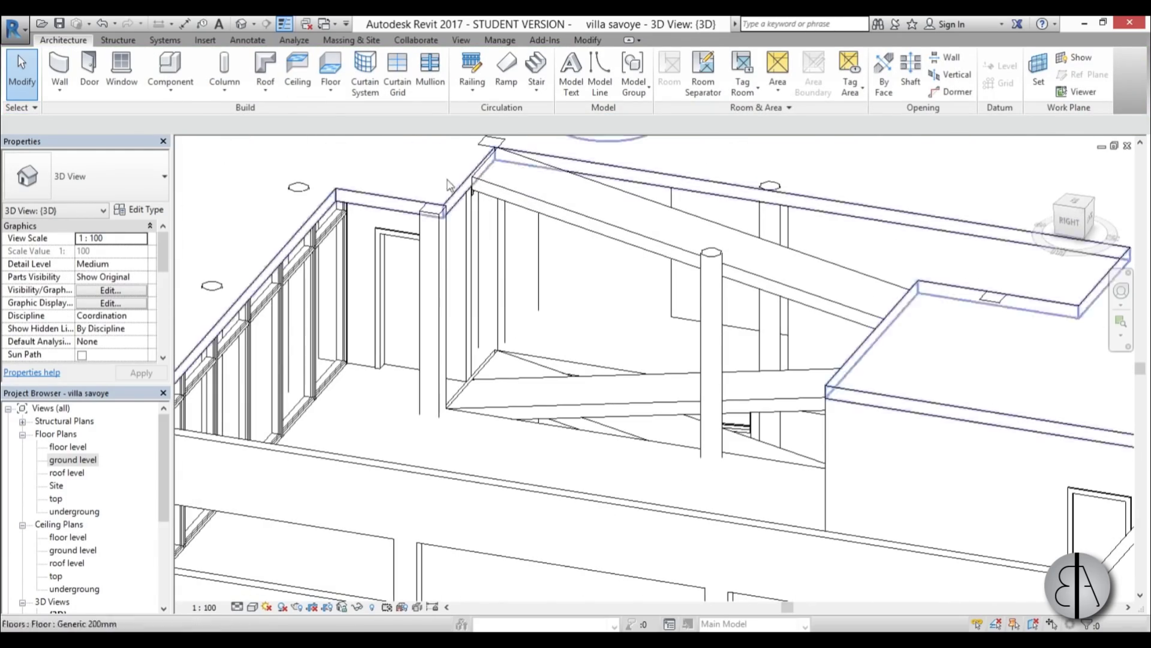
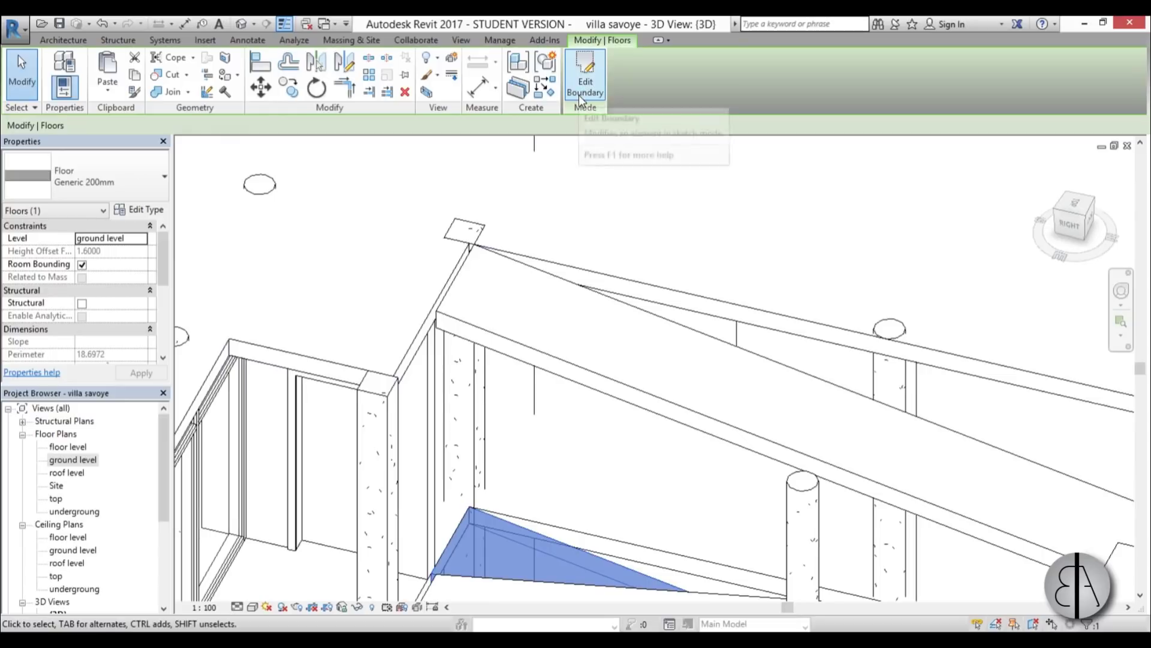
Step: Edit the boundary of the upper sloped ramp floor, align its end line with the roof opening's edge, and finish the sketch
left_click(479, 334)
left_click(585, 82)
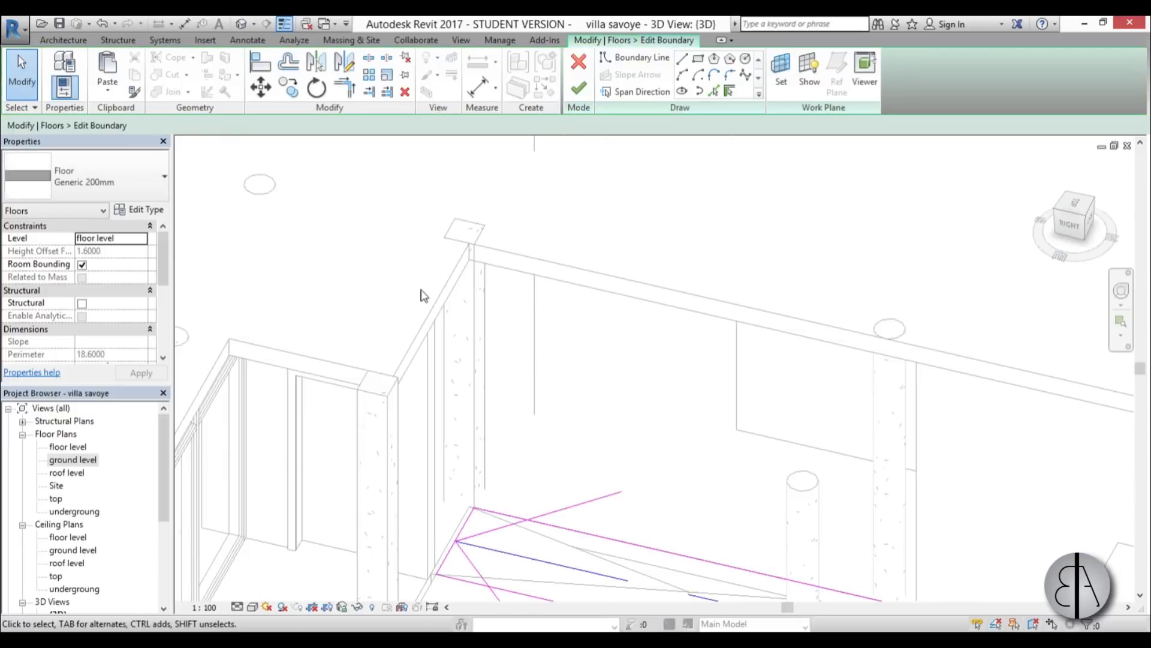
key("l")
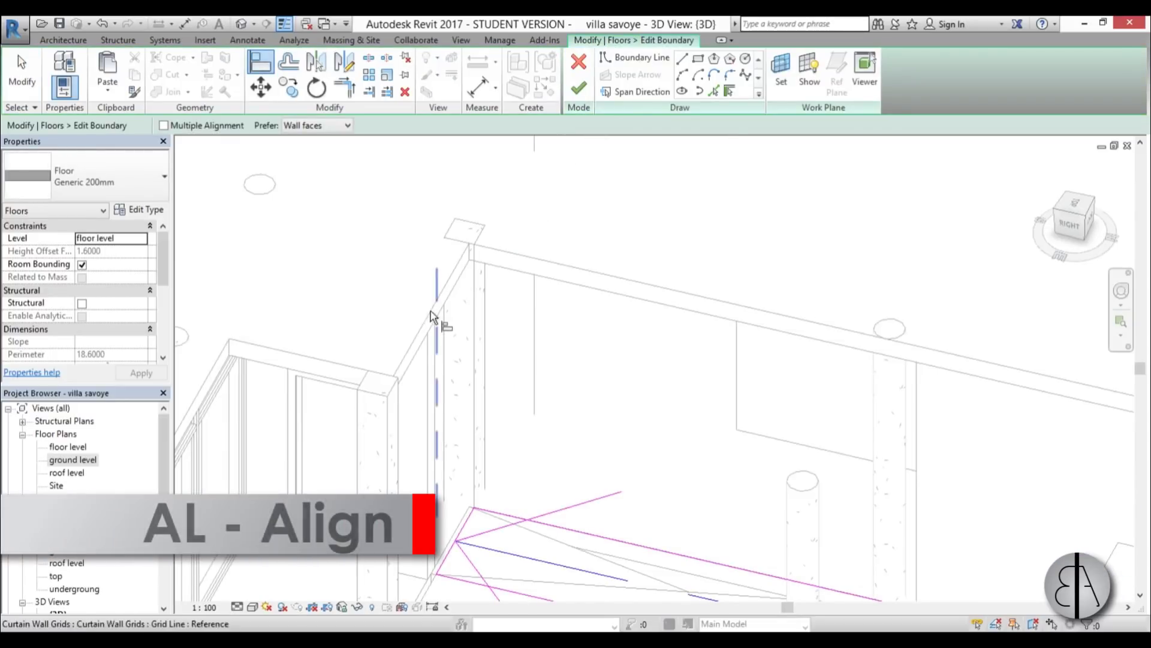
left_click(445, 557)
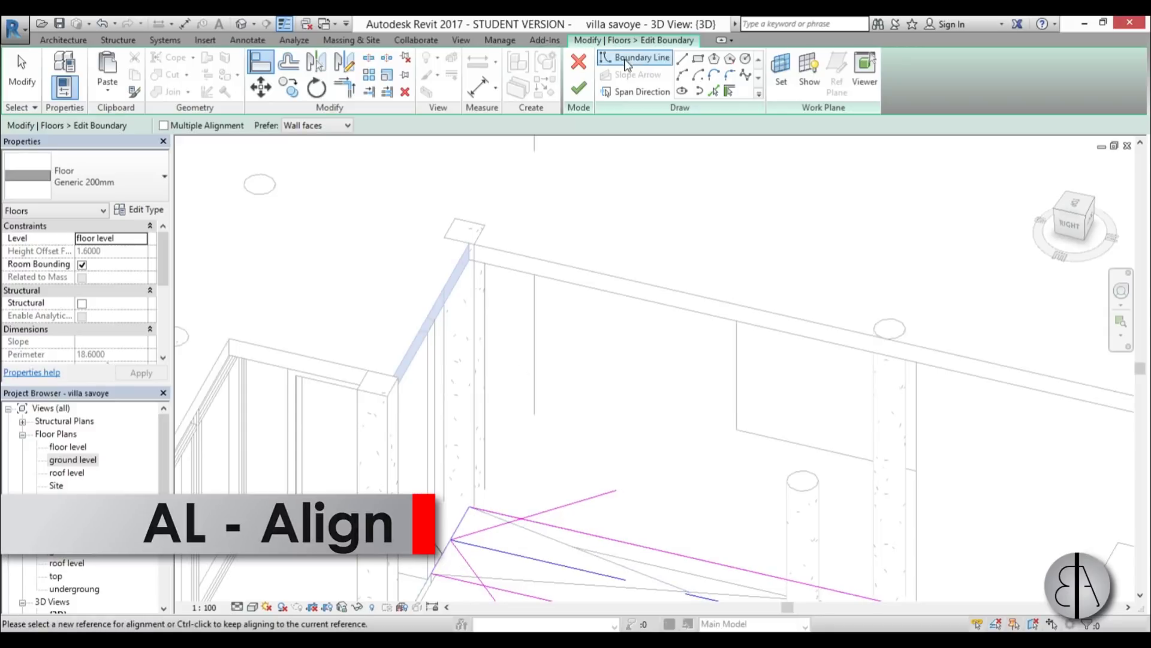
left_click(578, 88)
scroll(442, 168, "down", 2)
scroll(418, 401, "up", 3)
key("Escape")
scroll(403, 510, "up", 2)
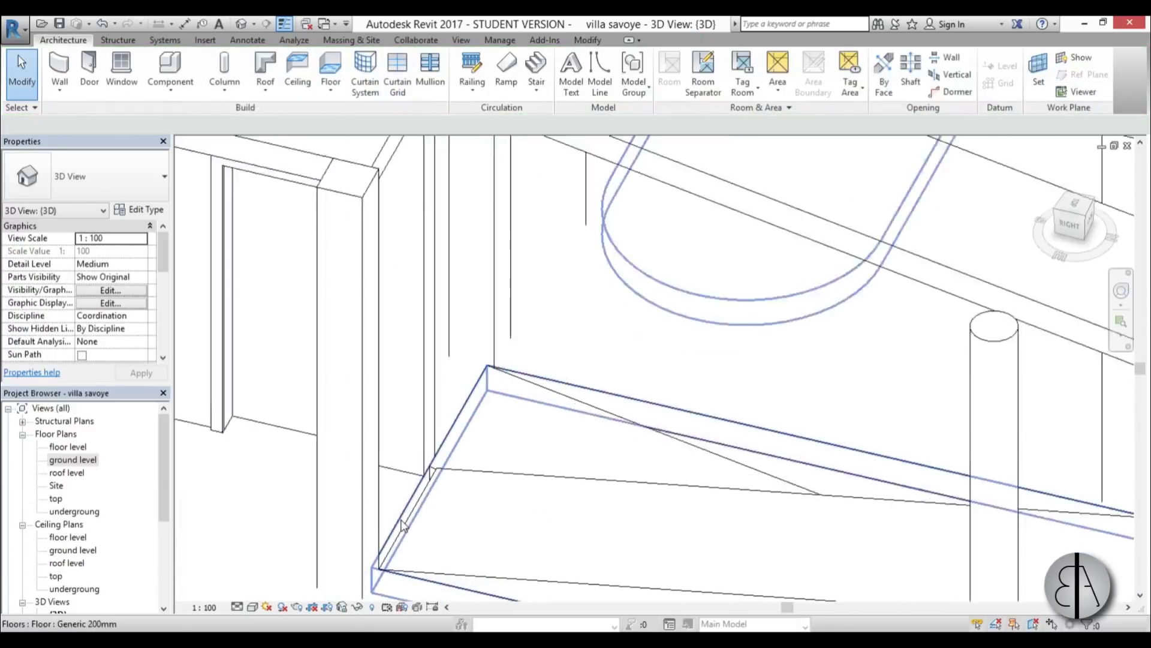
Step: Align the lower ramp flight's end boundary line with the floor slab's opening edge and finish without attaching walls to it
middle_click_drag(411, 526, 412, 380)
left_click(563, 450)
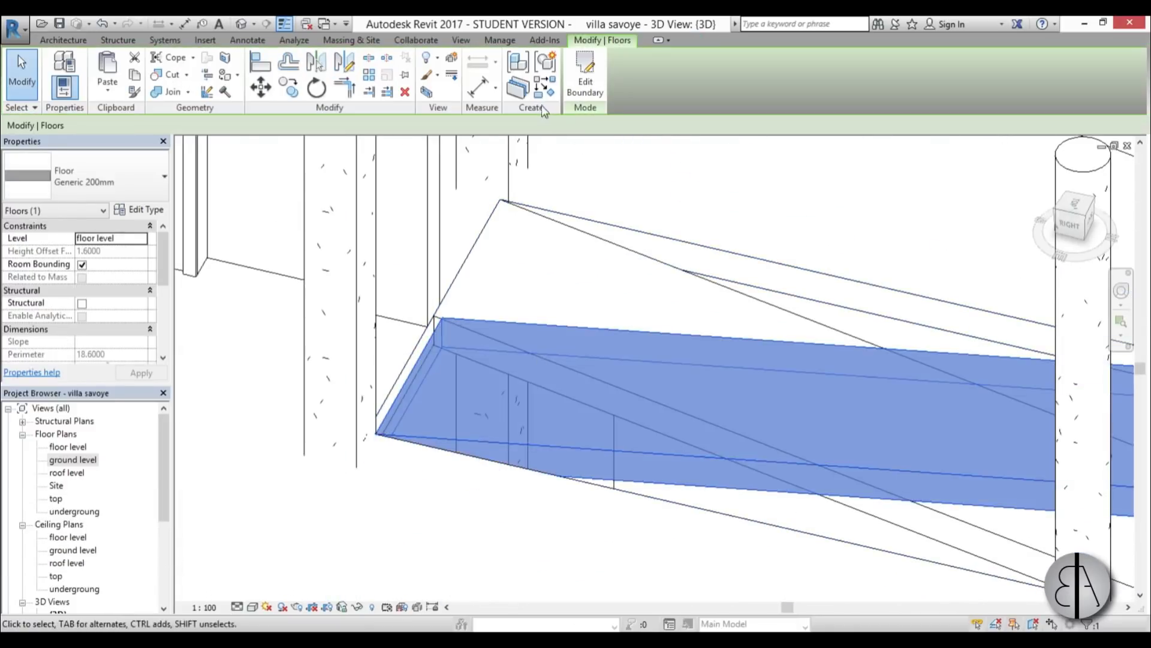
left_click(584, 95)
key("l")
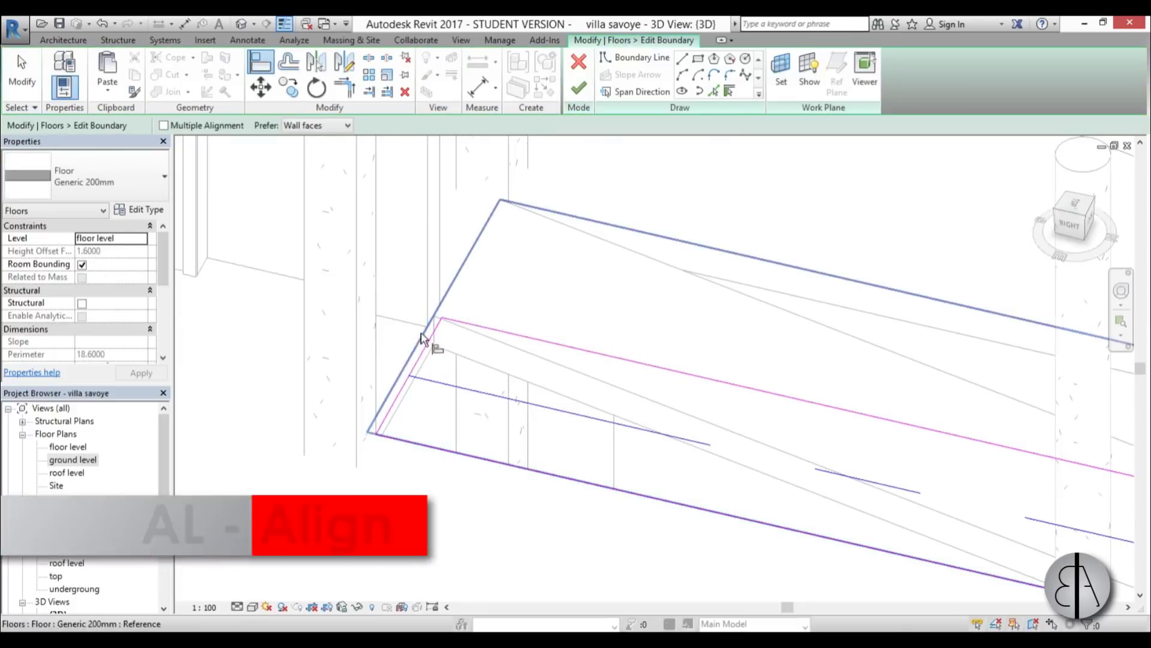
left_click(426, 358)
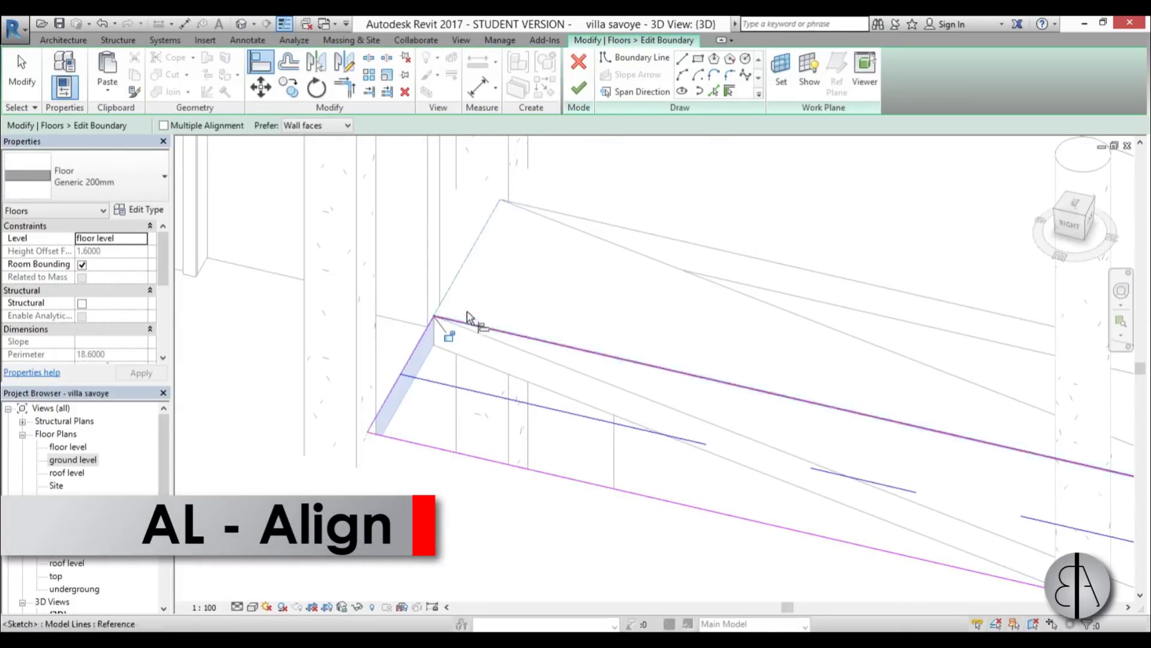
left_click(578, 89)
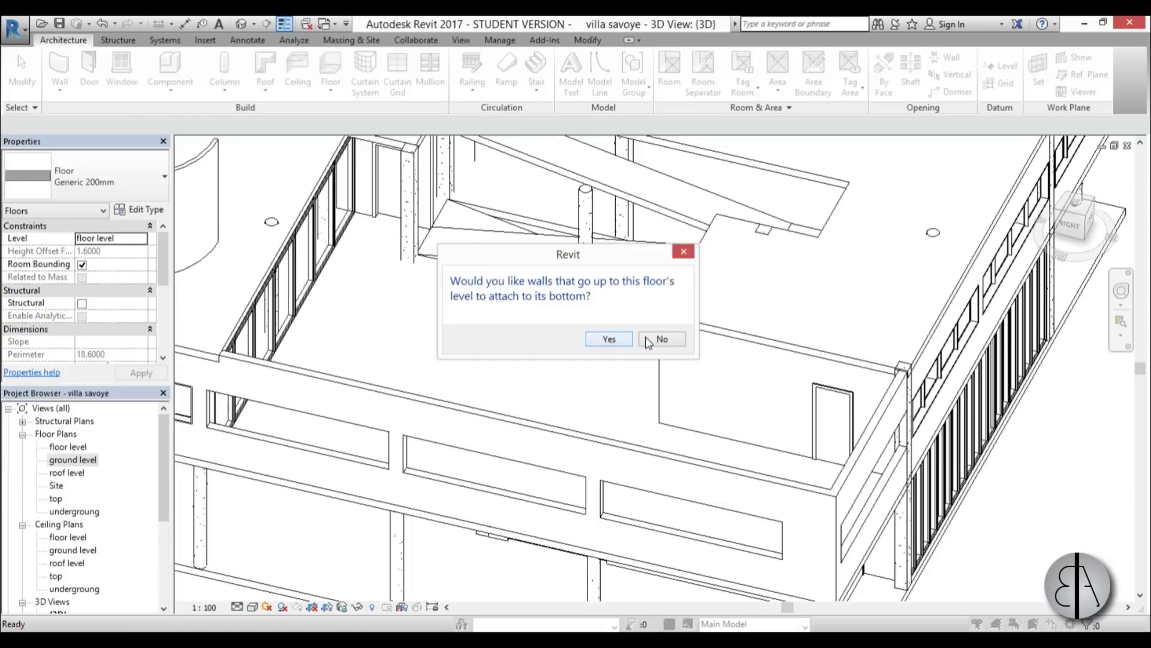
left_click(662, 341)
Step: Attach the top of the 300mm round concrete column standing beside the ramp on the terrace to the floor slab below
scroll(434, 315, "down", 2)
middle_click_drag(447, 418, 556, 361, "shift")
scroll(556, 366, "down", 5)
middle_click_drag(733, 392, 593, 450)
scroll(533, 368, "up", 1)
left_click(532, 367)
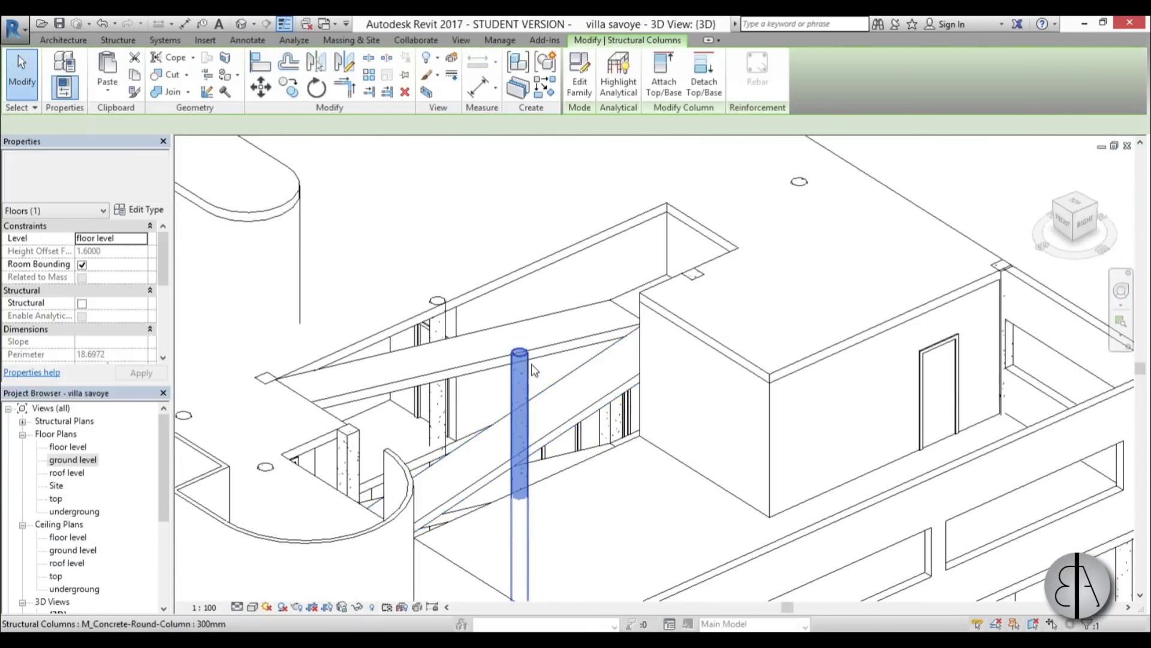
scroll(510, 336, "down", 3)
middle_click_drag(569, 493, 546, 444, "shift")
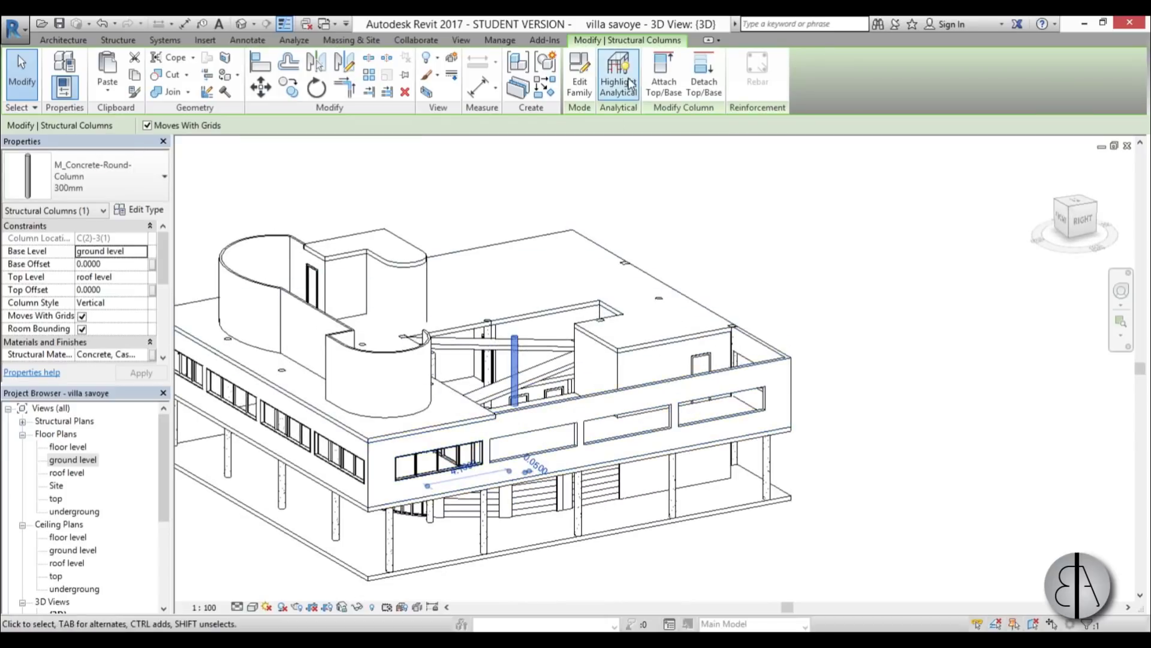
left_click(670, 92)
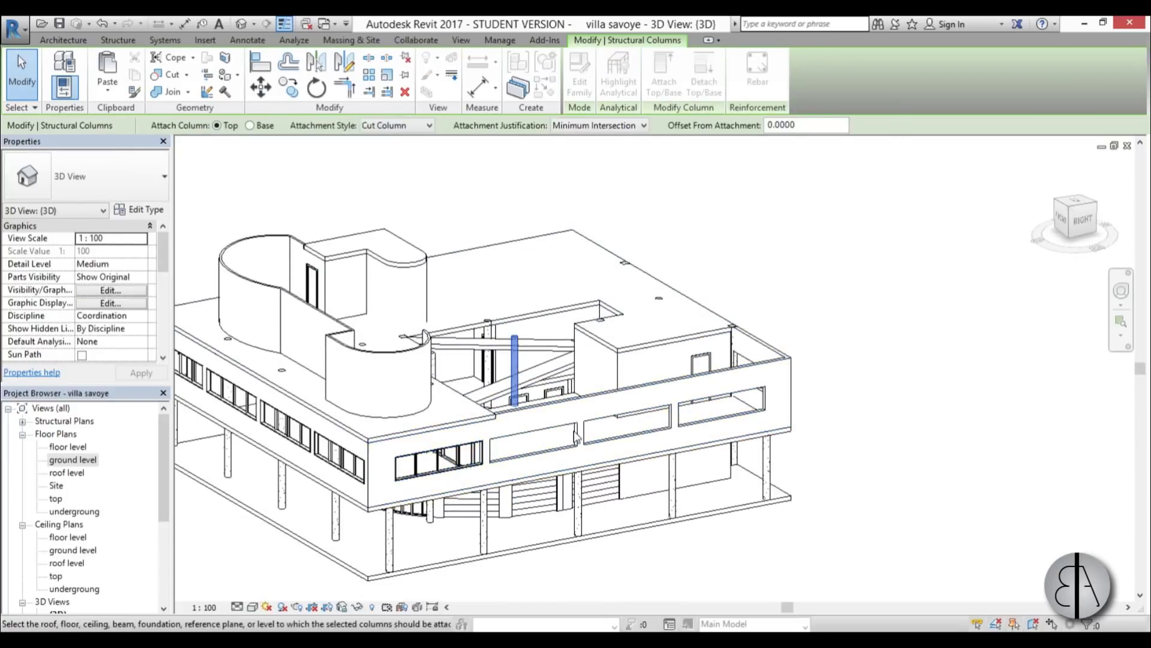
left_click(554, 477)
middle_click_drag(554, 476, 592, 414, "shift")
left_click(540, 476)
scroll(540, 476, "up", 3)
scroll(594, 462, "down", 2)
scroll(578, 324, "up", 3)
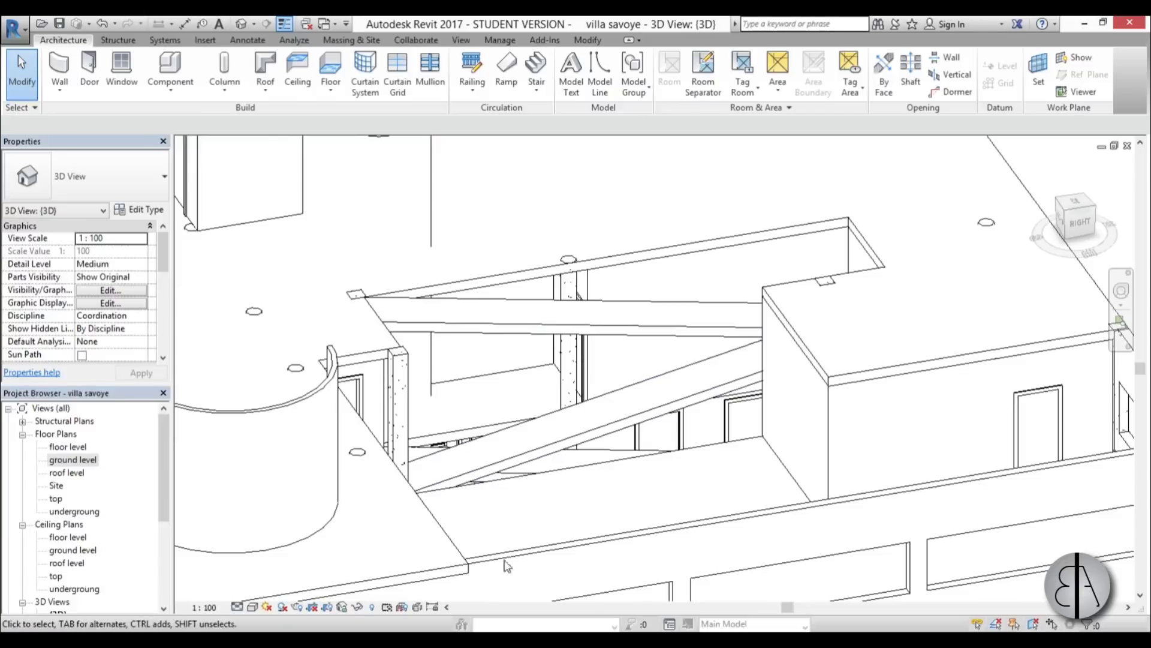
Step: Turn on shadows in the 3D view and check the ramp flights
left_click(285, 607)
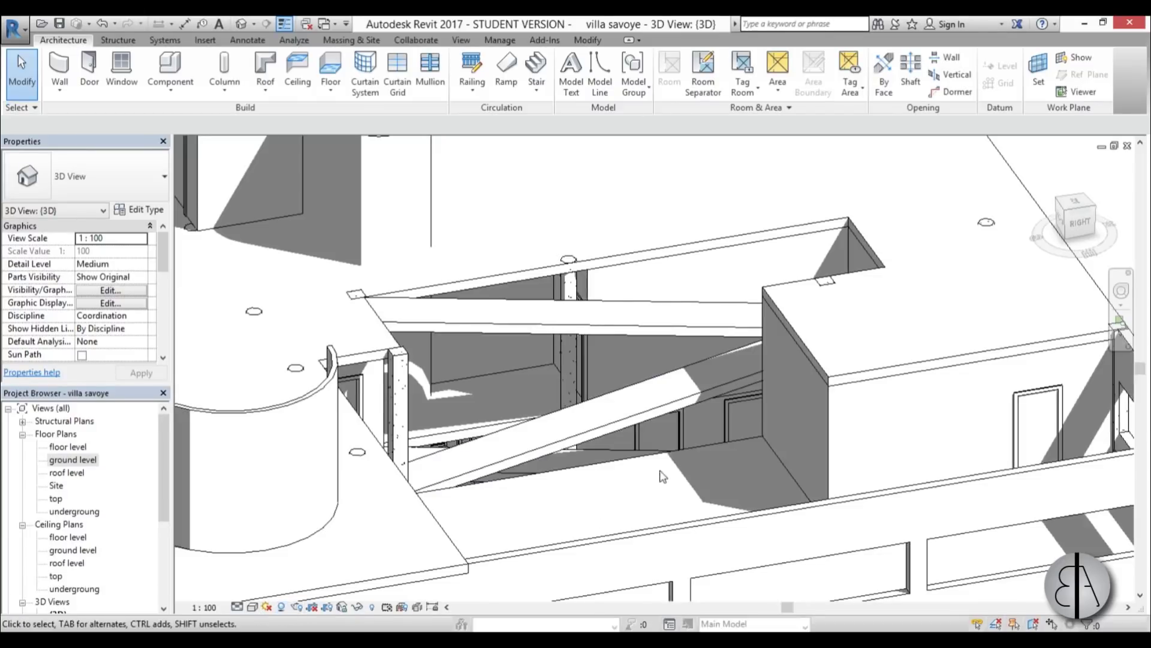
mouse_move(627, 492)
middle_mouse_down("shift")
mouse_move(640, 534)
mouse_move(707, 529)
mouse_move(642, 490)
mouse_move(546, 335)
middle_mouse_up("shift")
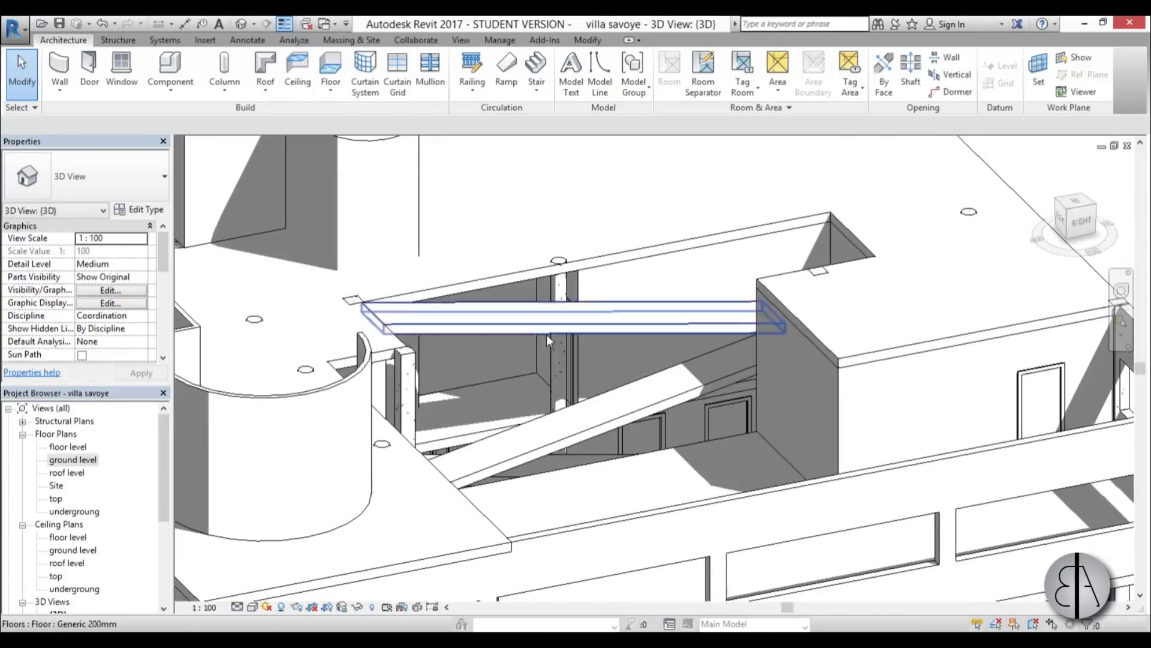
scroll(545, 324, "up", 3)
scroll(575, 282, "down", 3)
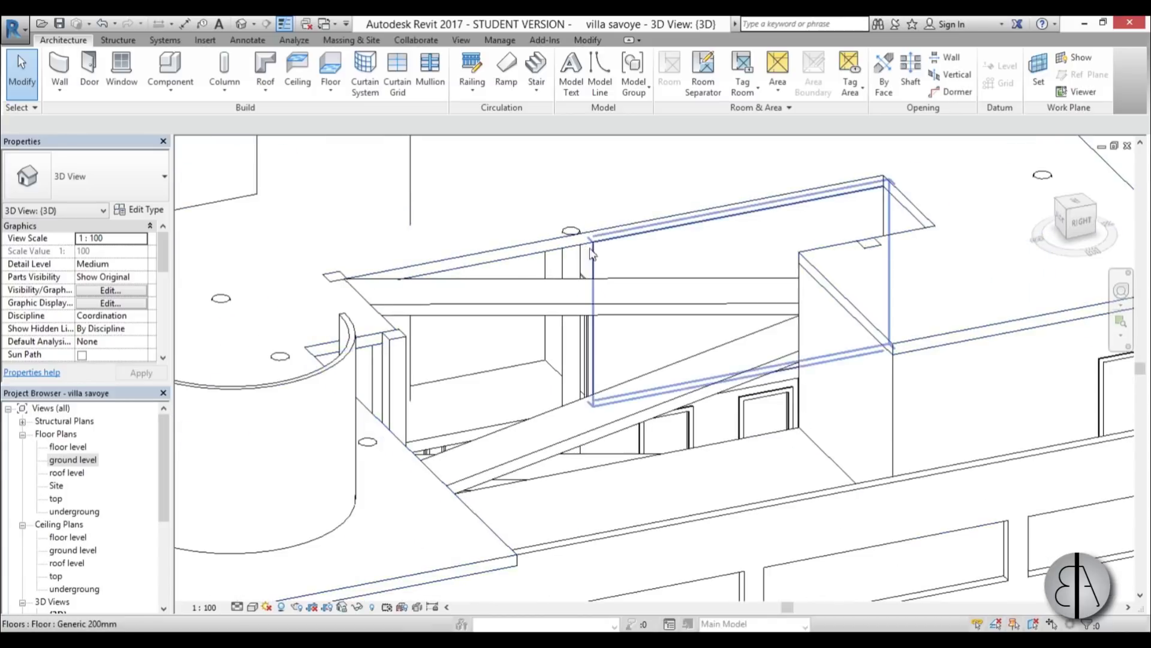
Step: Edit the profile of the 200mm wall behind the ramp and pick the upper flight's sloping edge as a new profile line
left_click(600, 259)
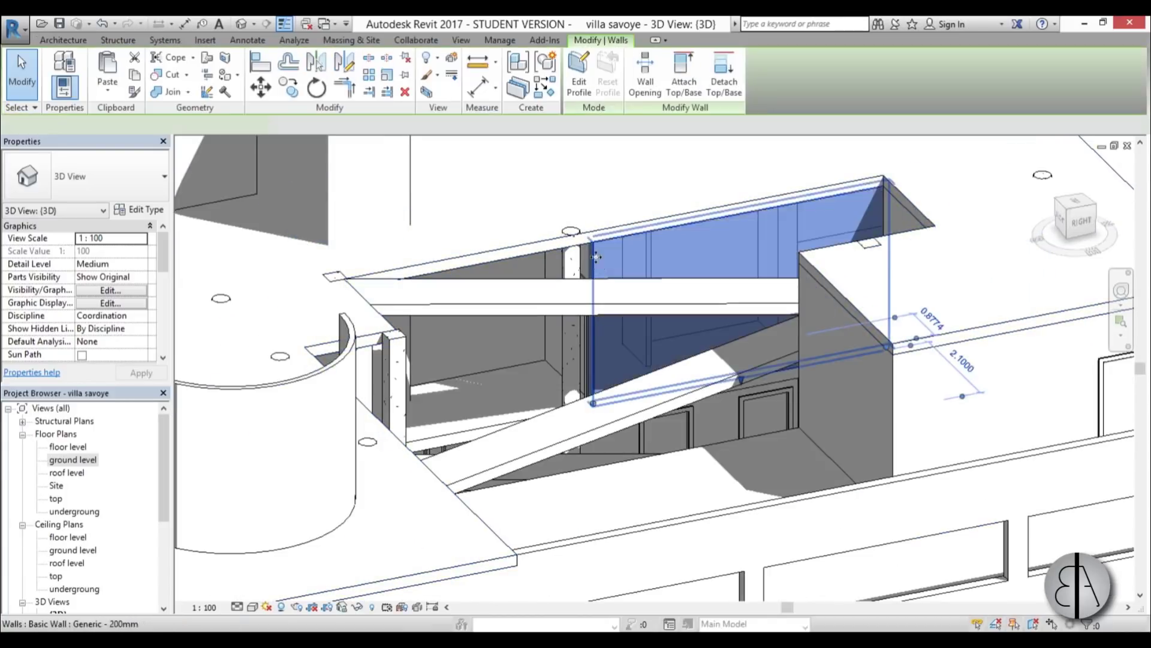
left_click(583, 90)
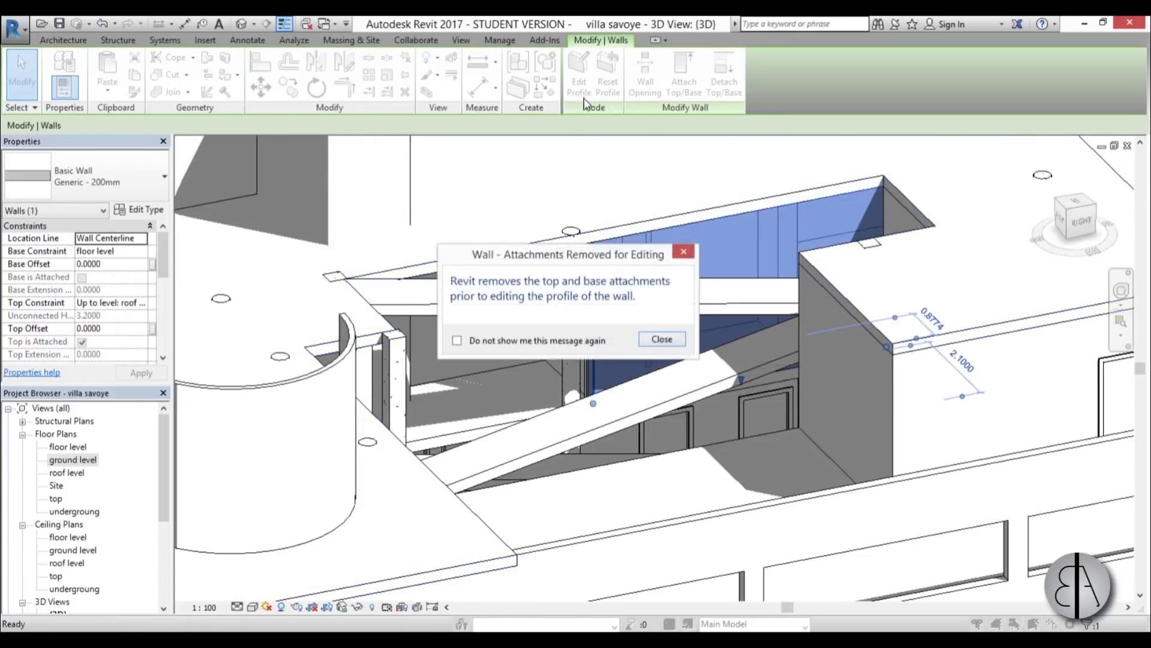
left_click(659, 339)
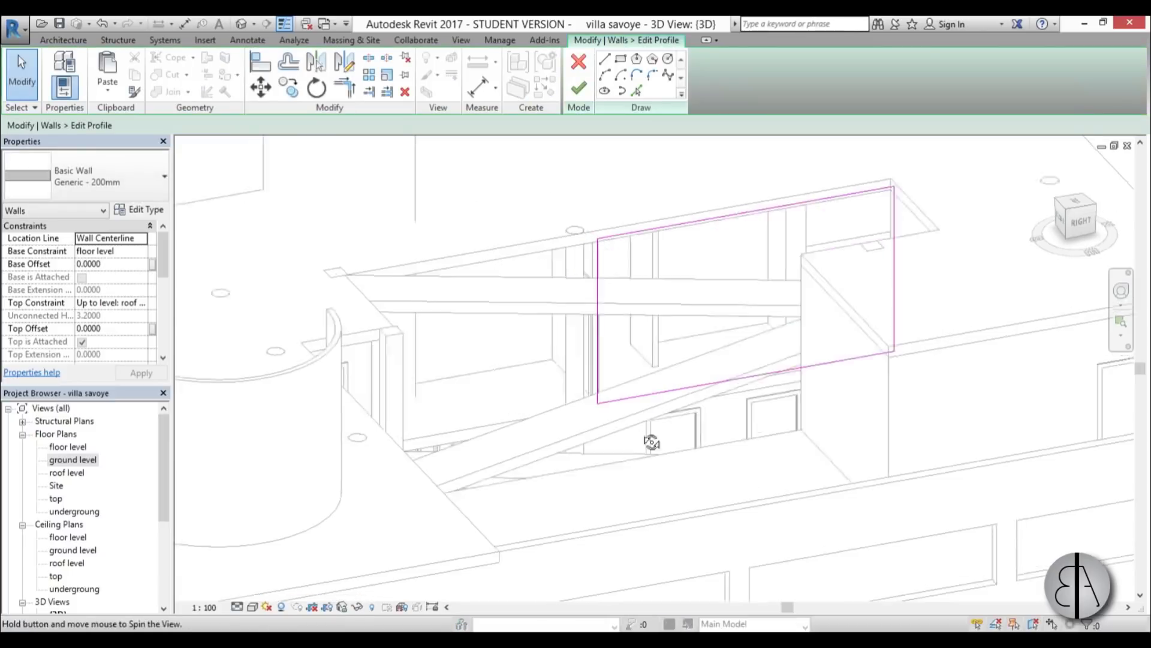
left_click(636, 90)
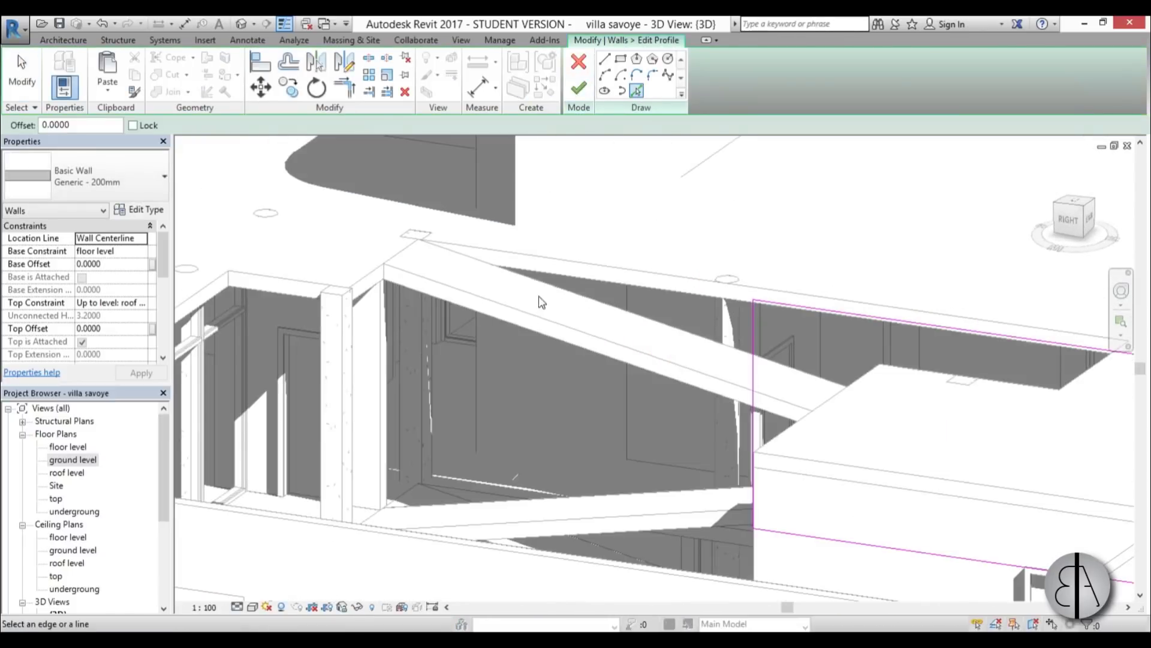
left_click(516, 326)
mouse_move(516, 326)
middle_mouse_down("shift")
mouse_move(534, 367)
mouse_move(520, 409)
mouse_move(612, 339)
mouse_move(607, 411)
mouse_move(595, 402)
middle_mouse_up("shift")
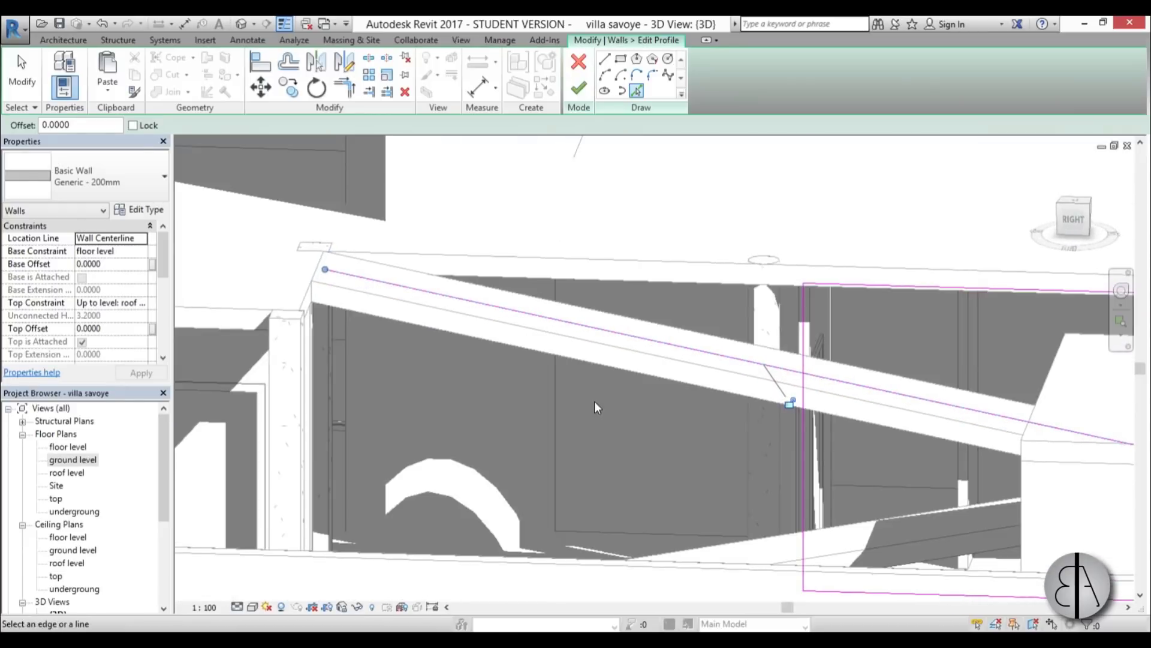
Step: Trim the sloping profile line to the wall's vertical side and top edge, finish the profile, and inspect the reshaped wall
key("t")
key("r")
left_click(666, 343)
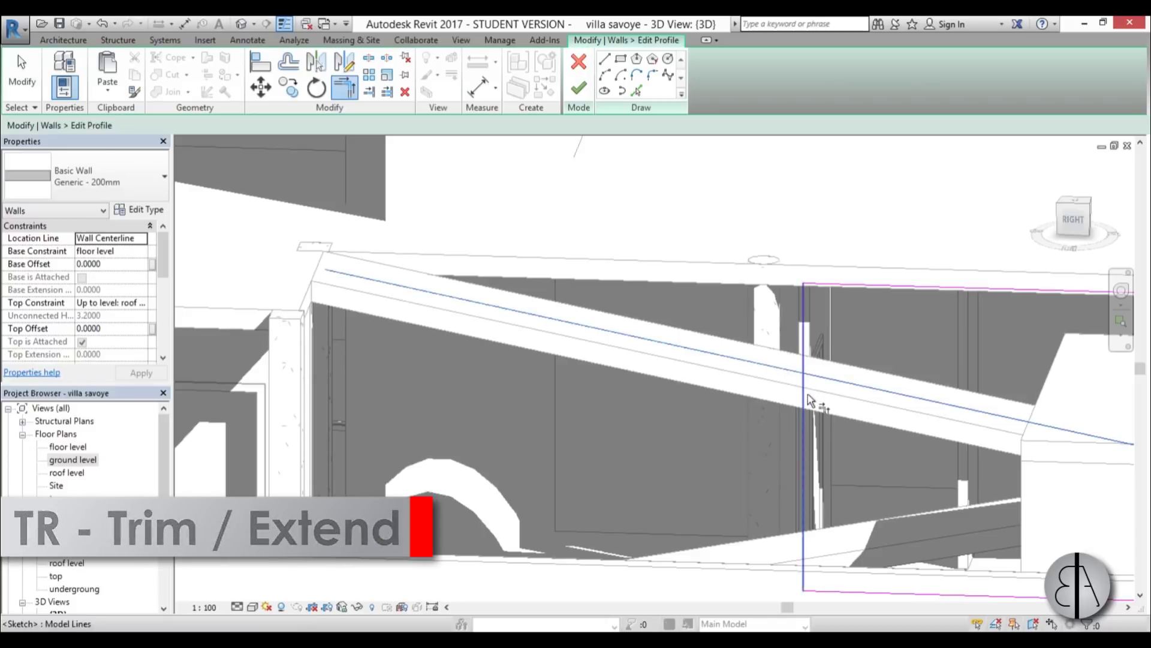
left_click(802, 367)
left_click(864, 288)
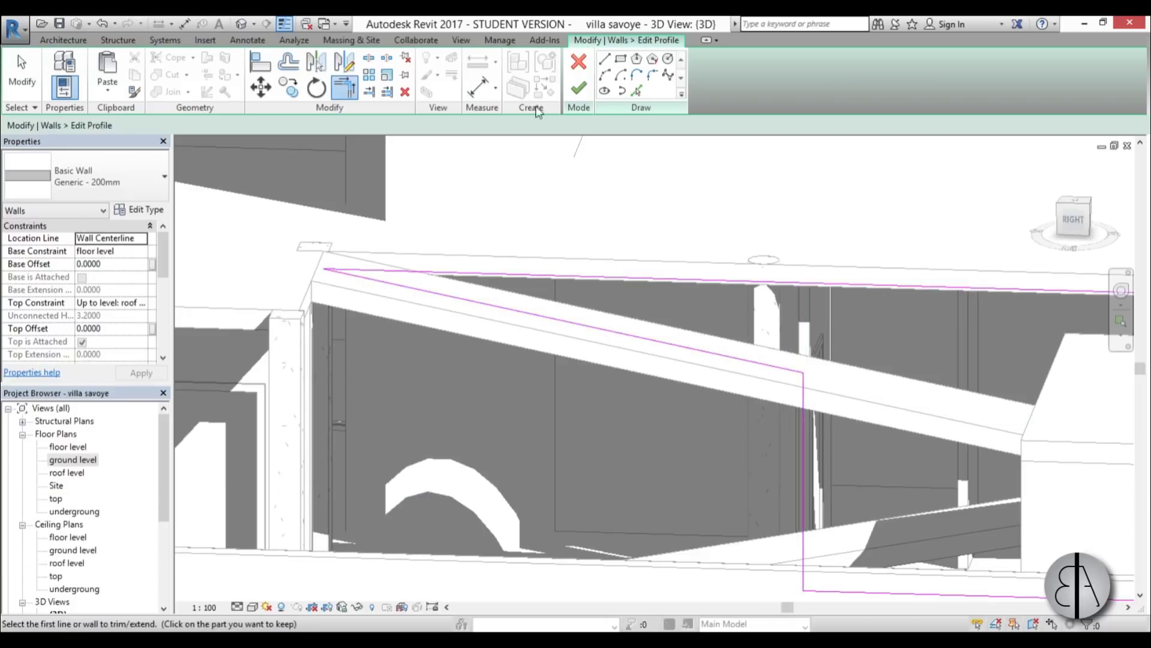
left_click(580, 89)
key("Escape")
scroll(733, 228, "down", 5)
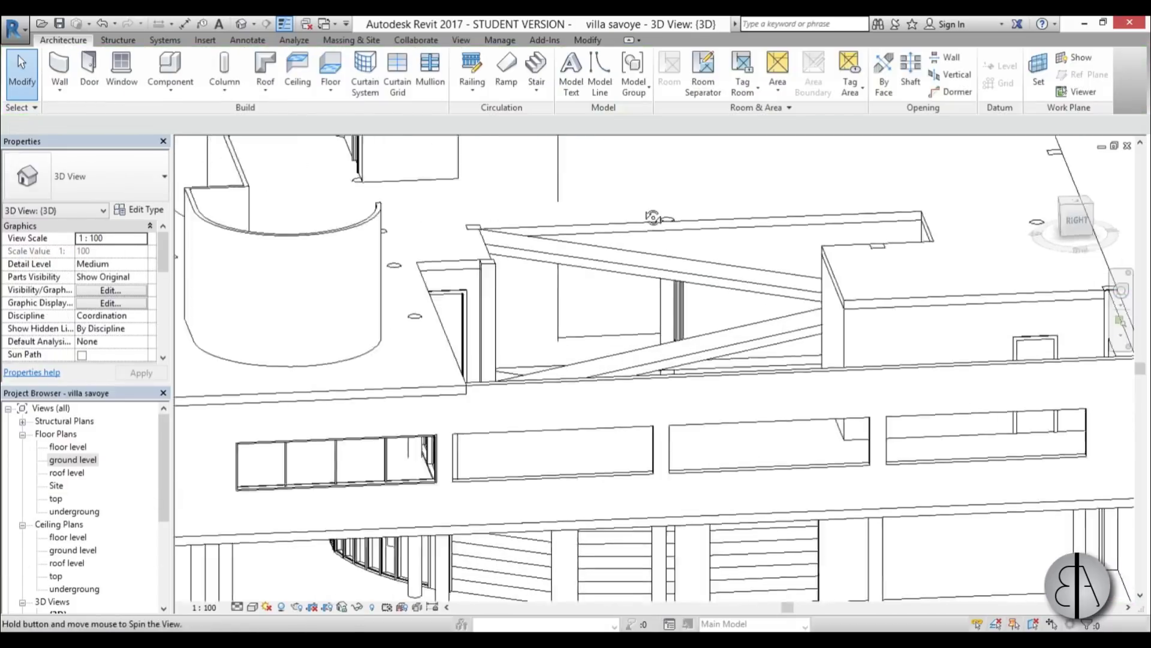
mouse_move(693, 272)
middle_mouse_down("shift")
mouse_move(620, 322)
mouse_move(565, 288)
mouse_move(707, 298)
mouse_move(732, 288)
middle_mouse_up("shift")
scroll(732, 288, "up", 1)
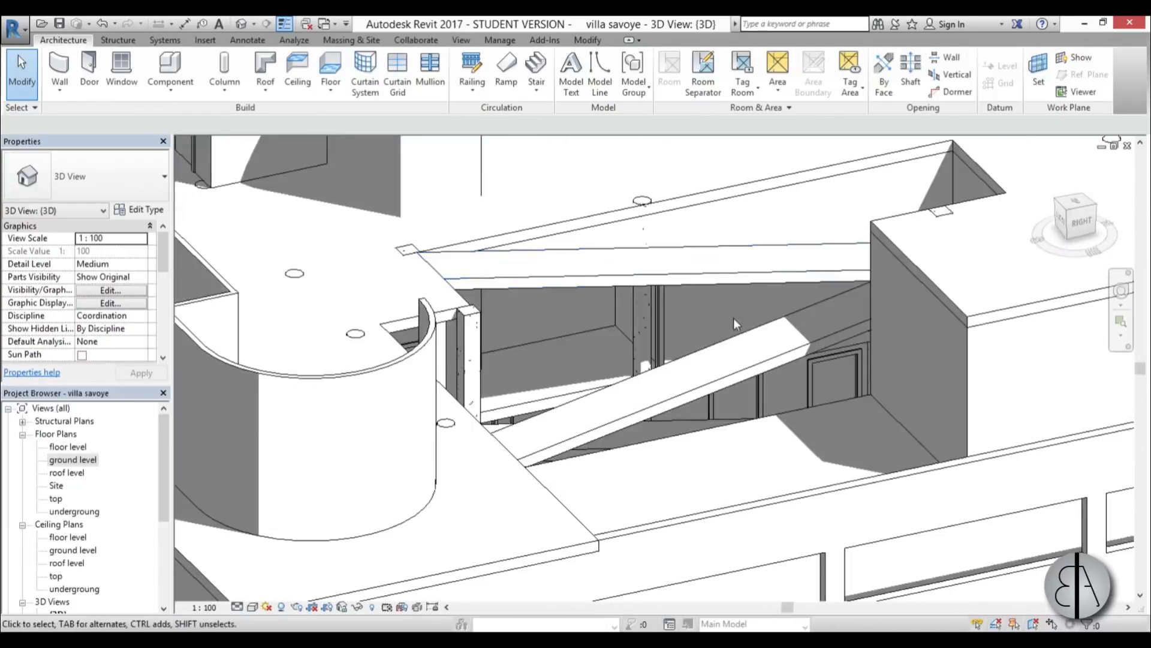
middle_click_drag(683, 464, 373, 422, "shift")
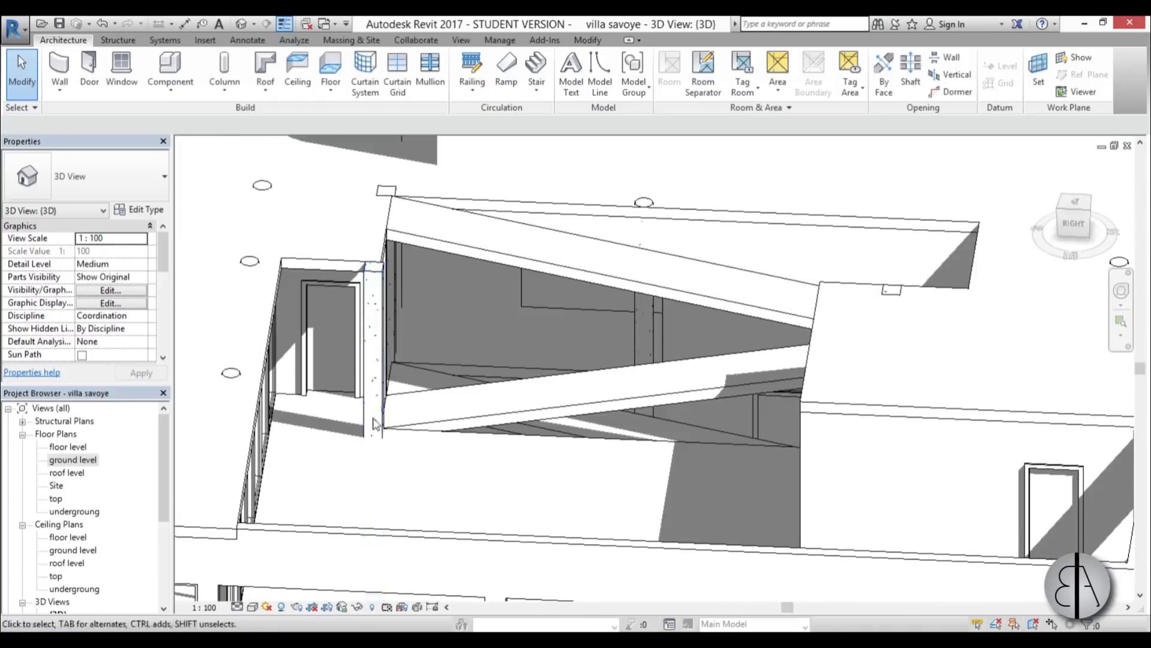
Step: Open the floor level plan, zoom to the ramp, and start a wall using the Storefront curtain wall type
double_click(67, 447)
scroll(687, 342, "up", 5)
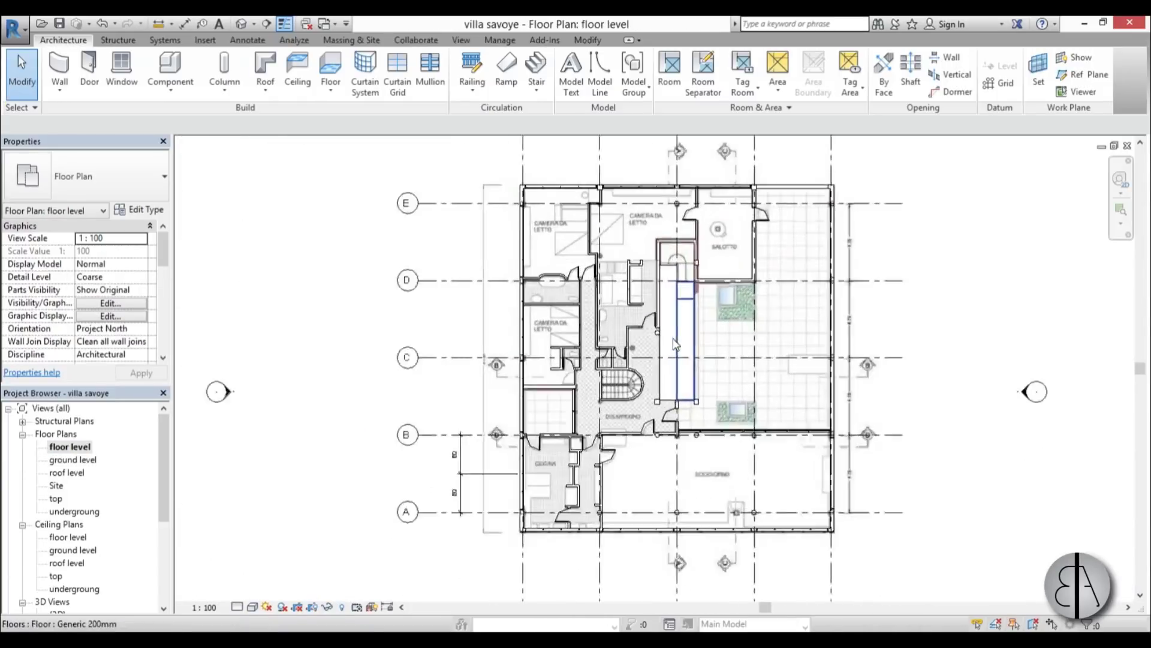
scroll(687, 342, "up", 3)
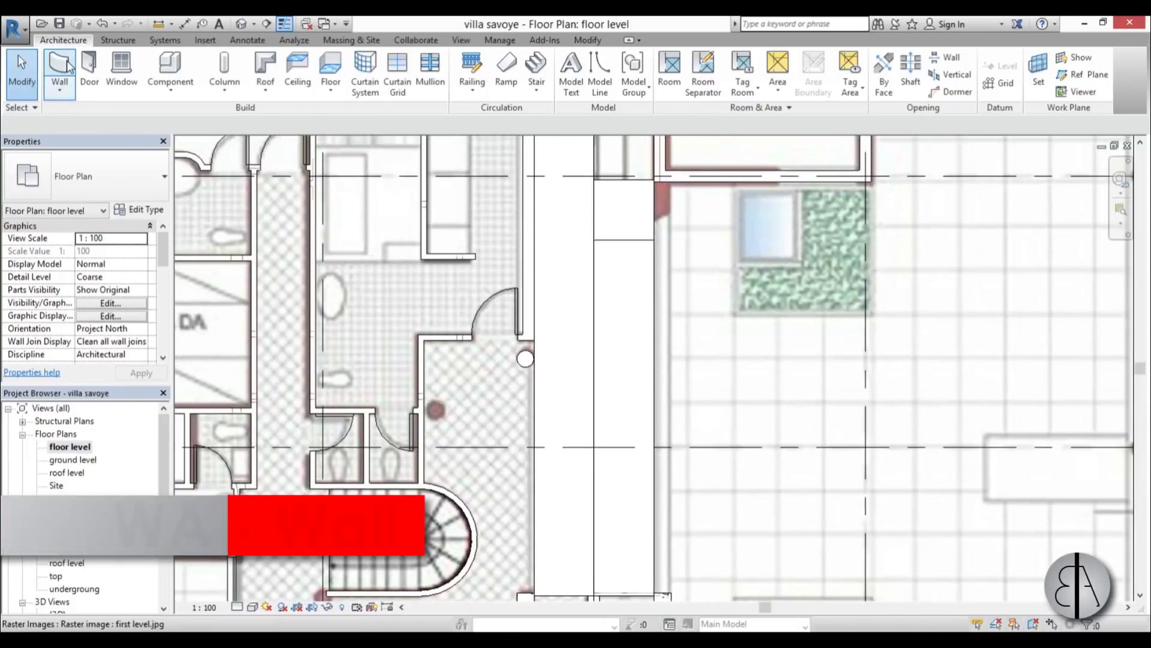
left_click(61, 66)
left_click(135, 183)
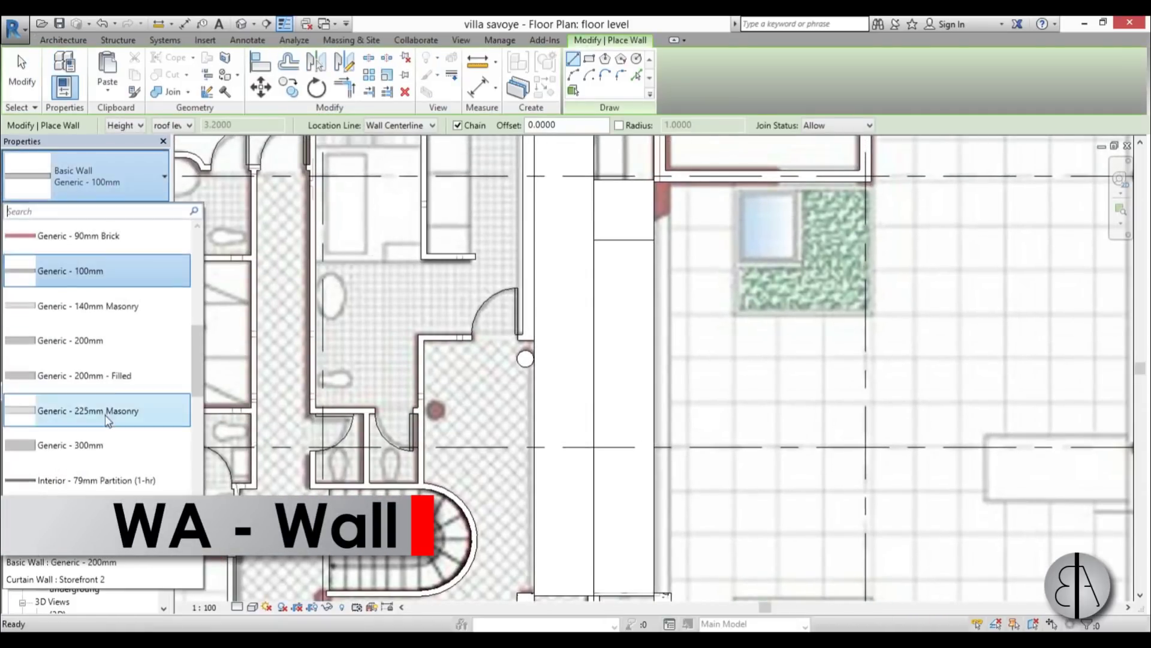
scroll(110, 418, "down", 5)
scroll(110, 418, "down", 3)
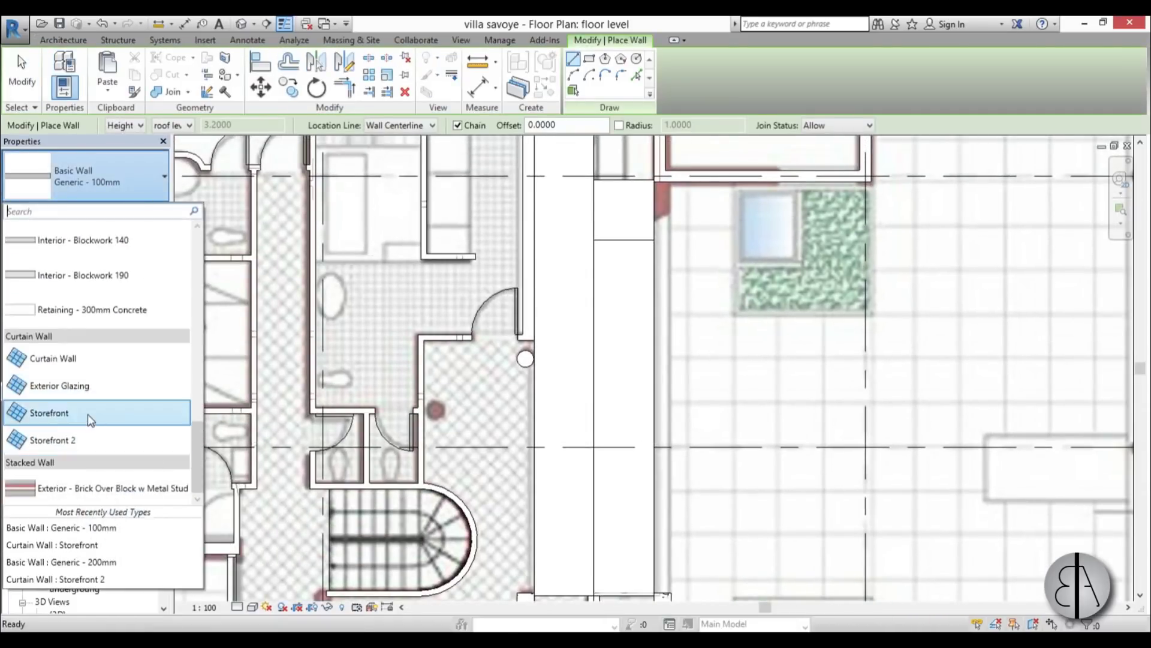
left_click(88, 414)
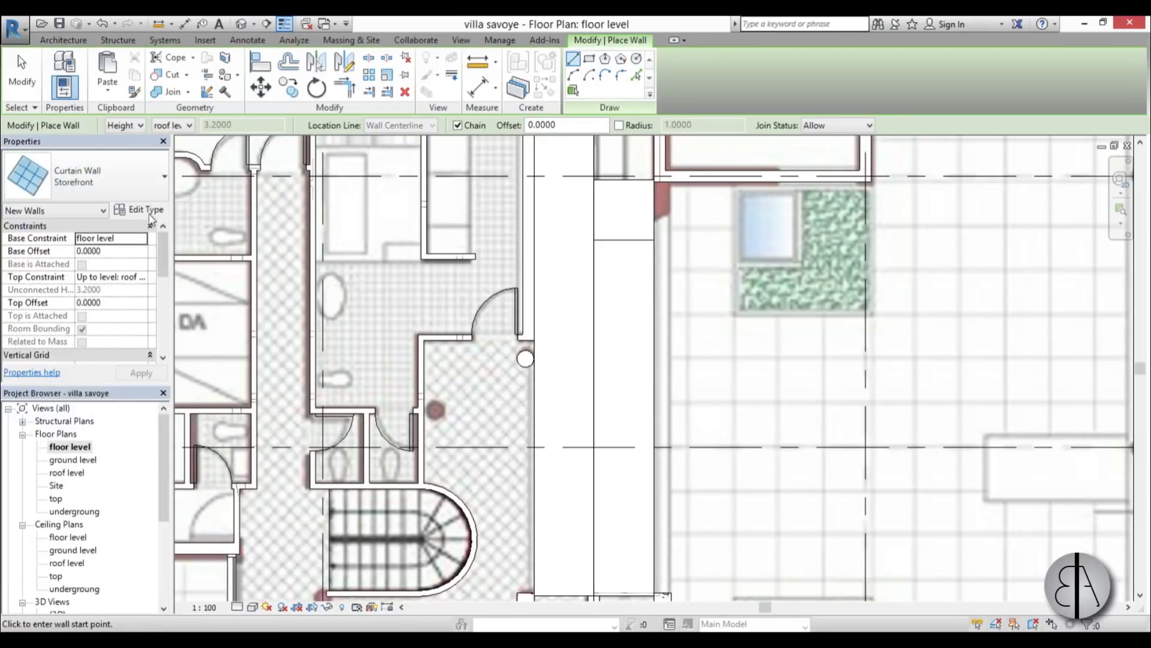
Step: Duplicate the curtain wall type as Storefront 3 with vertical grid spacing 5 and horizontal grid spacing 0.4
left_click(147, 211)
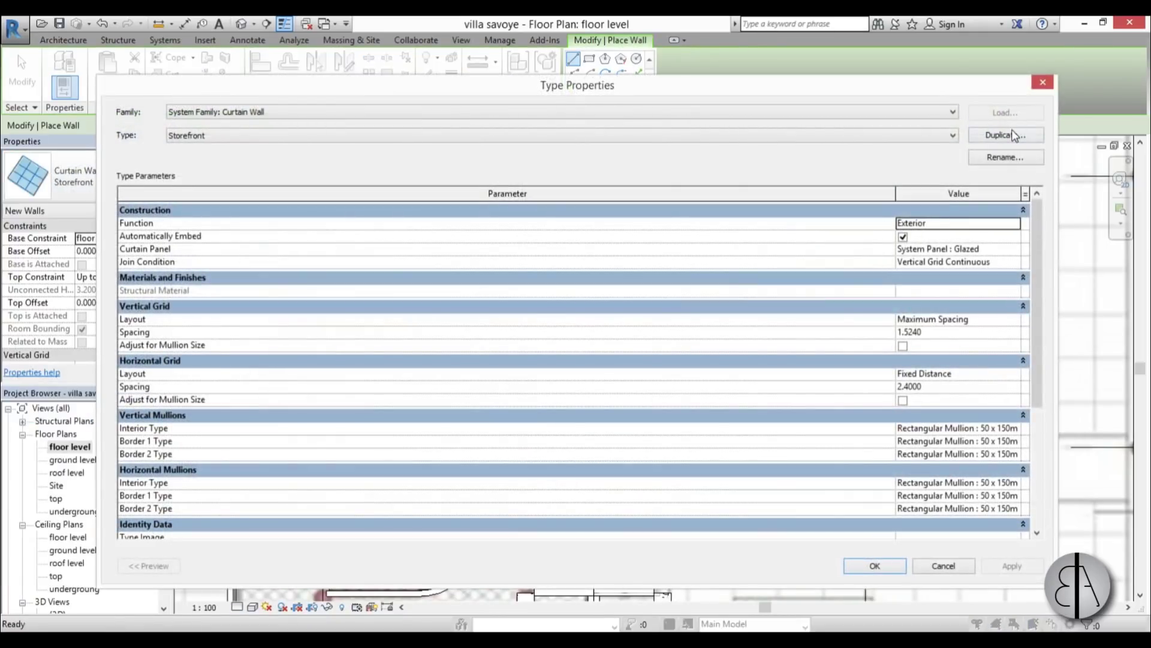
left_click(1012, 135)
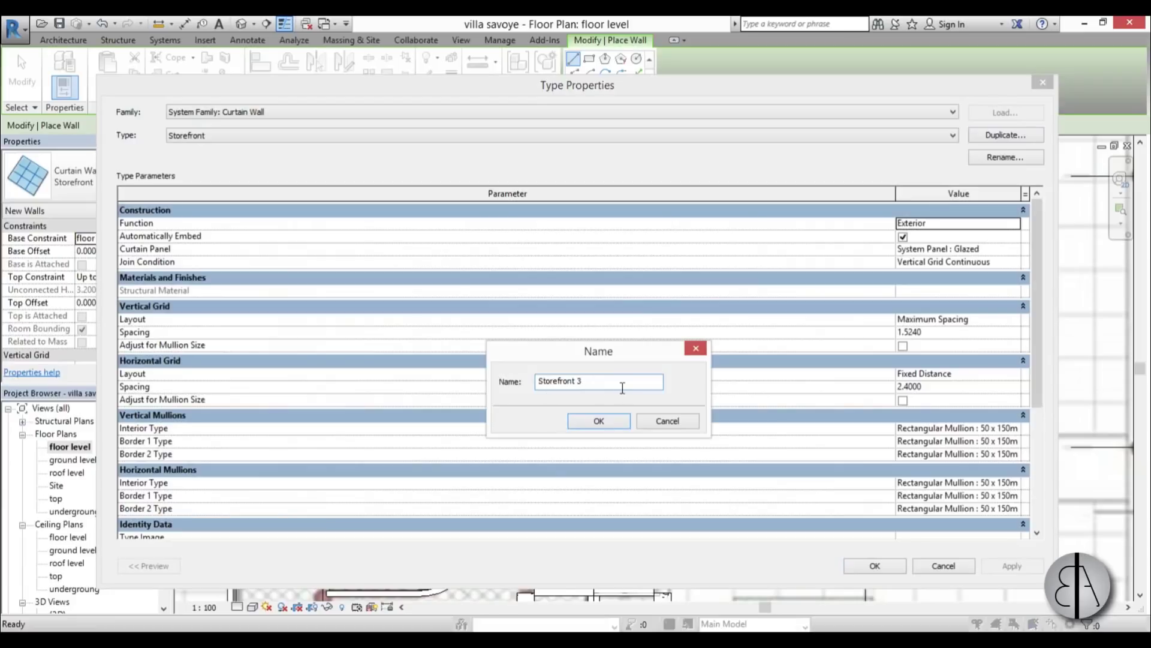
left_click(598, 422)
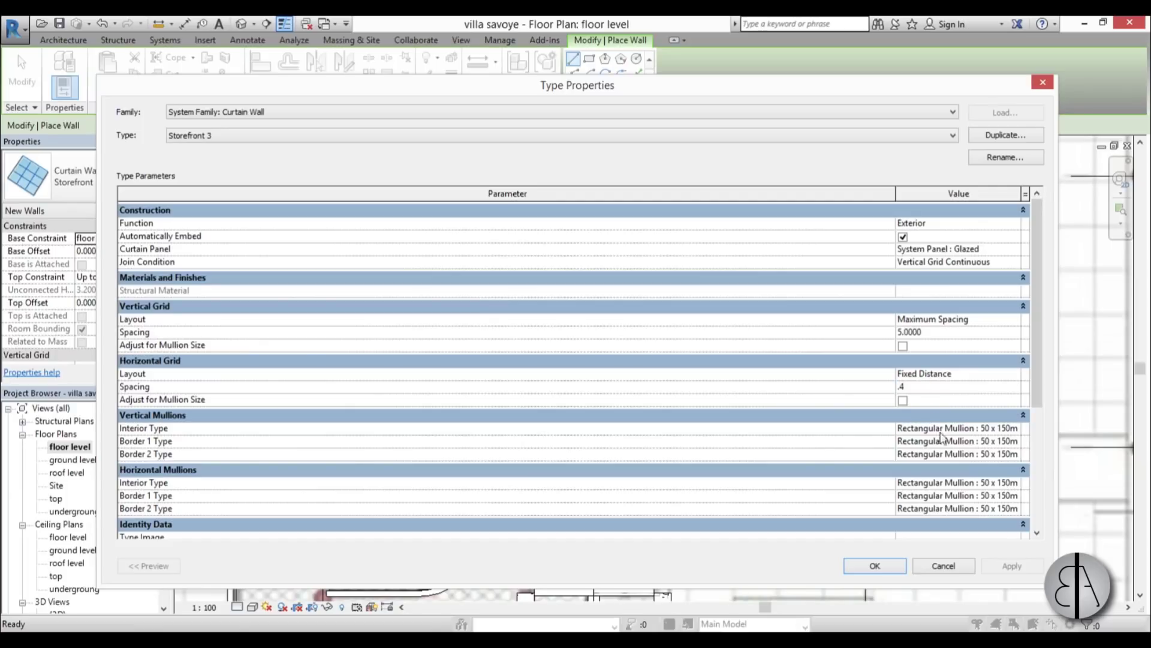
left_click(874, 566)
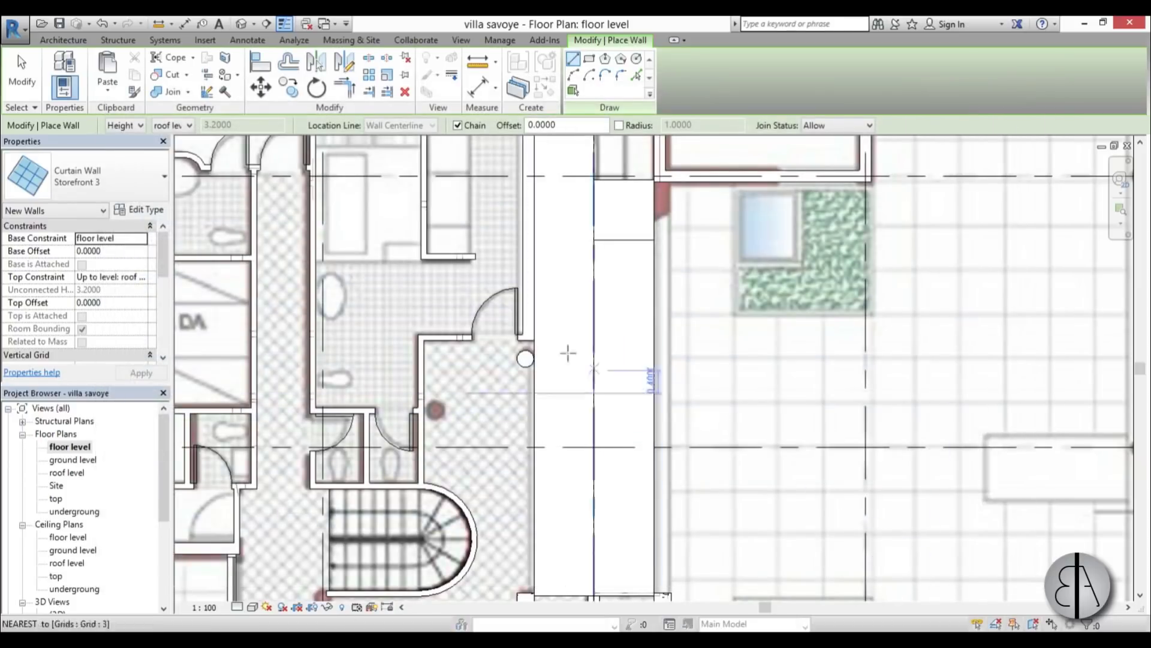
Step: Draw a Storefront 3 curtain wall along the ramp's centre line, starting at the wall end between the two square columns
scroll(568, 353, "down", 3)
scroll(573, 479, "up", 5)
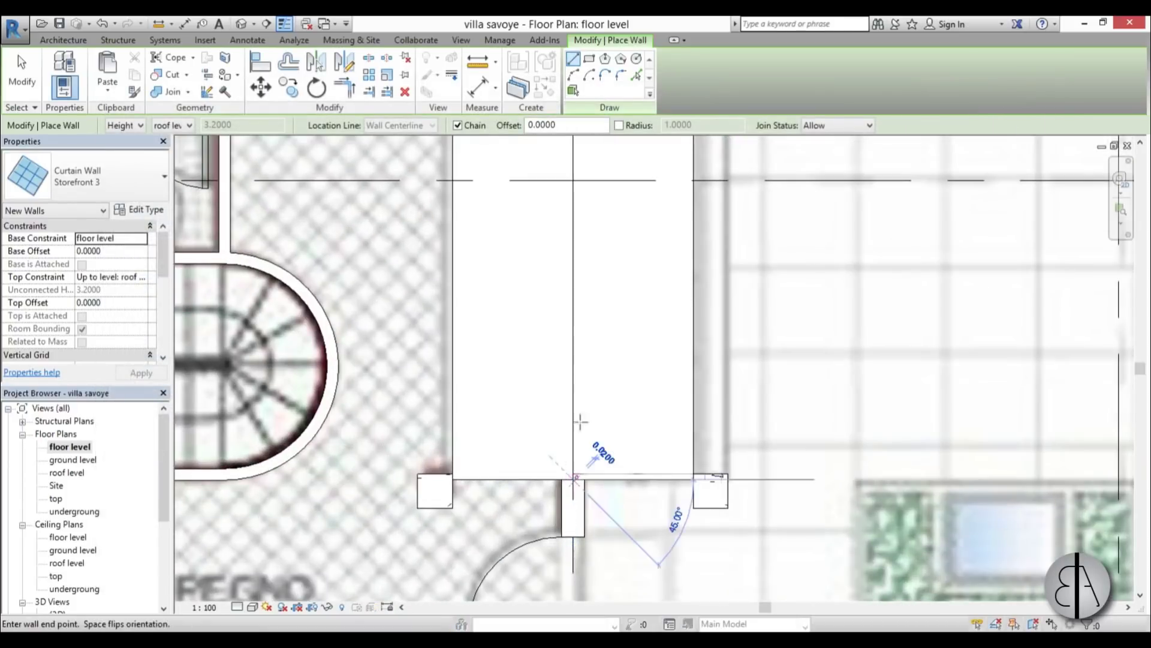
scroll(592, 342, "down", 2)
middle_click_drag(591, 342, 585, 474)
middle_click_drag(590, 274, 590, 480)
left_click(574, 425)
key("Escape")
Step: Draw a second Storefront 3 curtain wall along the ramp's outer edge on the terrace side, starting at the square column, and finish placing walls
middle_click_drag(606, 434, 582, 199)
scroll(626, 533, "up", 2)
left_click(612, 517)
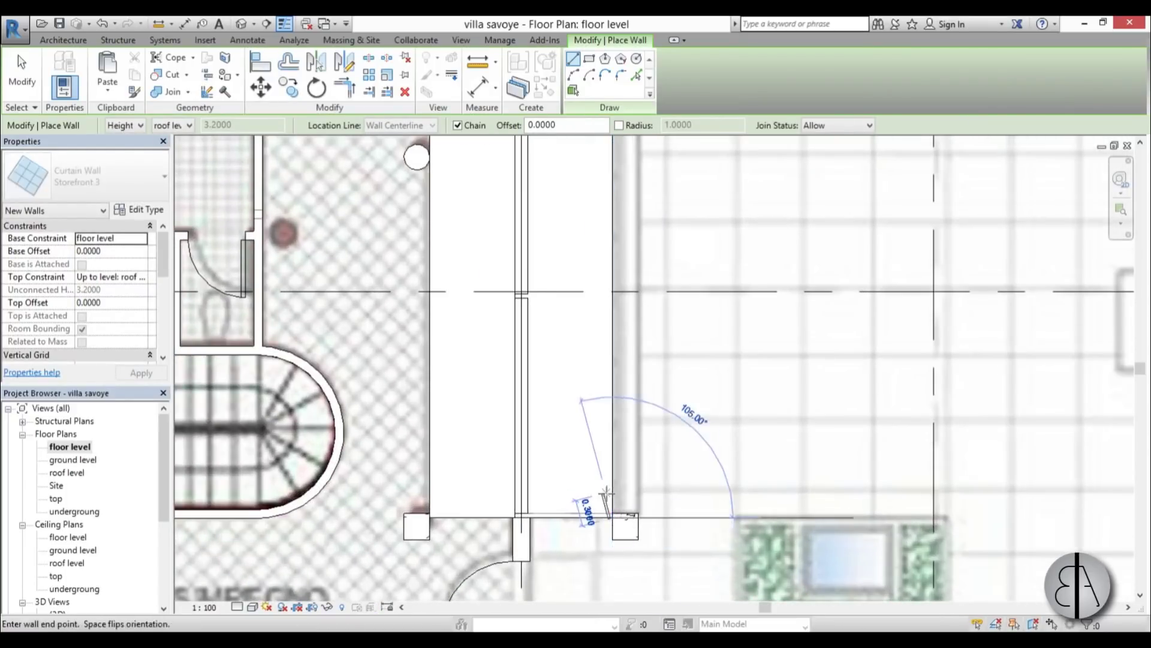
scroll(606, 496, "down", 2)
left_click(609, 327)
key("Escape")
key("Escape")
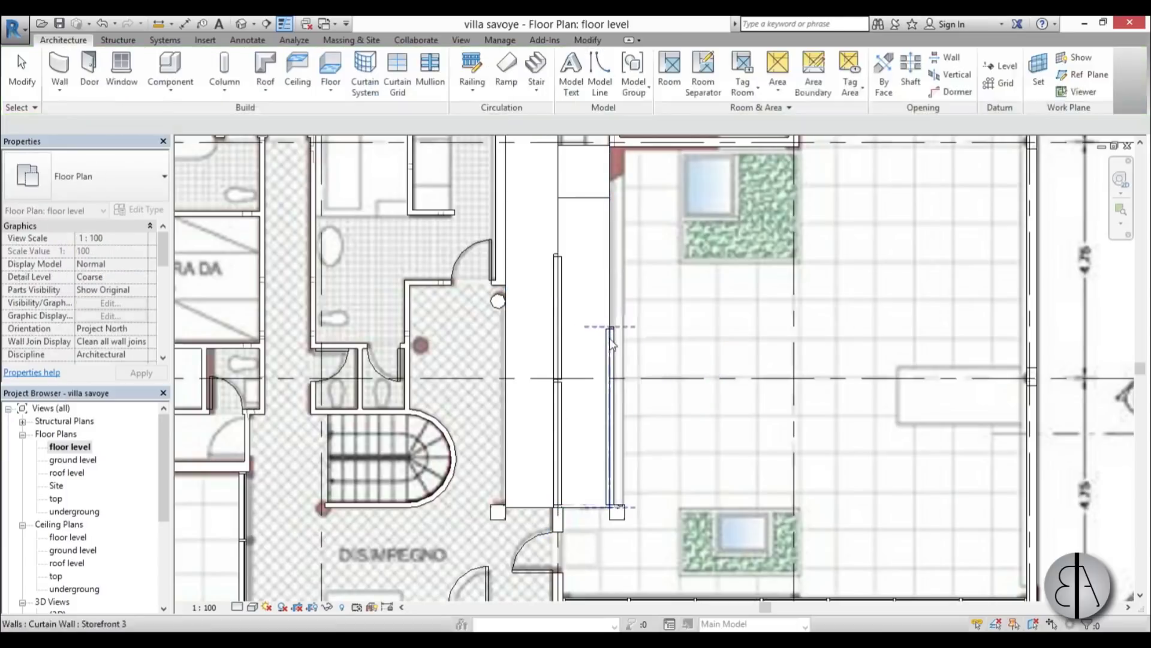
Step: Open the 3D view and start editing the profile of the curtain wall between the two ramp flights
left_click(240, 28)
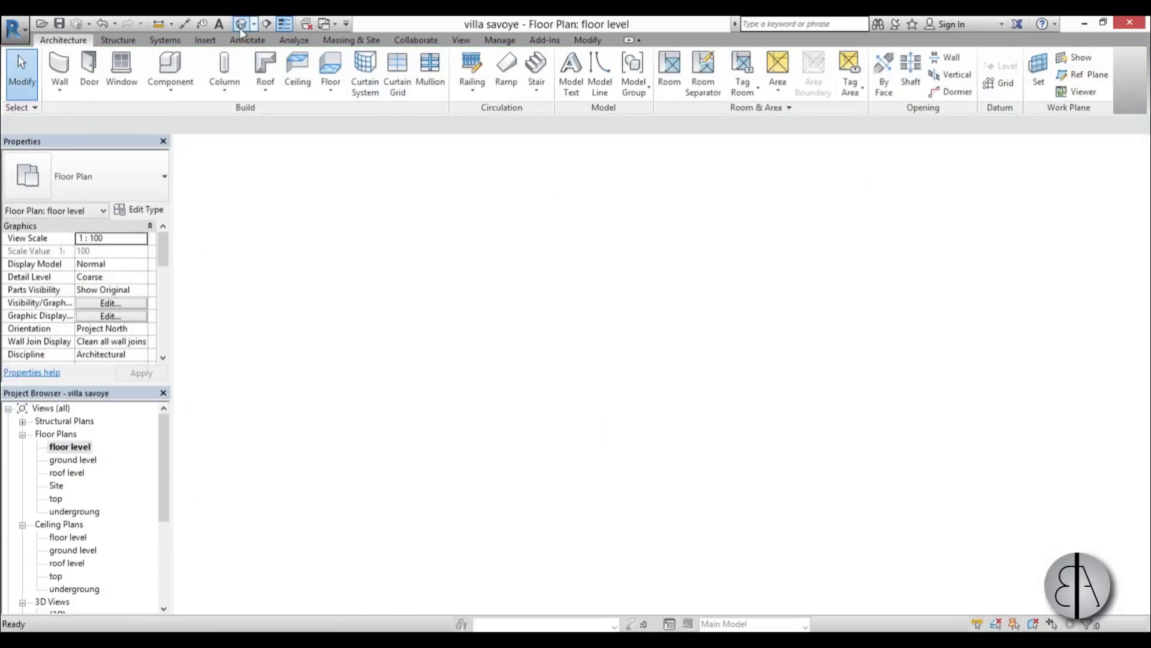
mouse_move(540, 390)
middle_mouse_down("shift")
mouse_move(601, 472)
mouse_move(589, 454)
middle_mouse_up("shift")
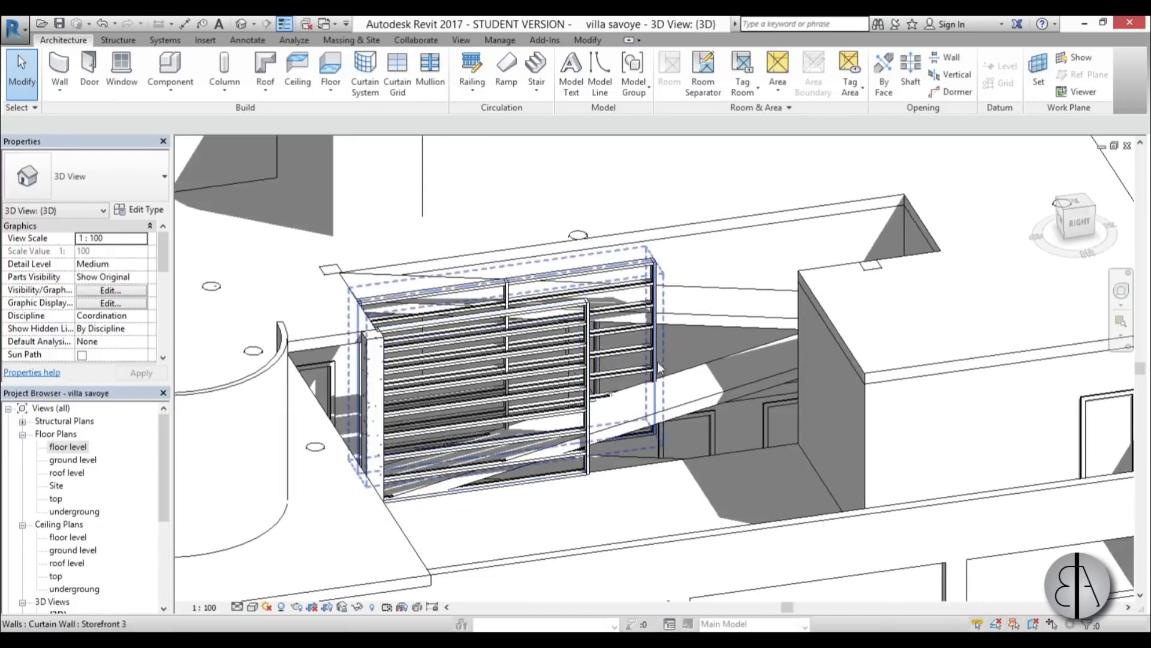
left_click(647, 336)
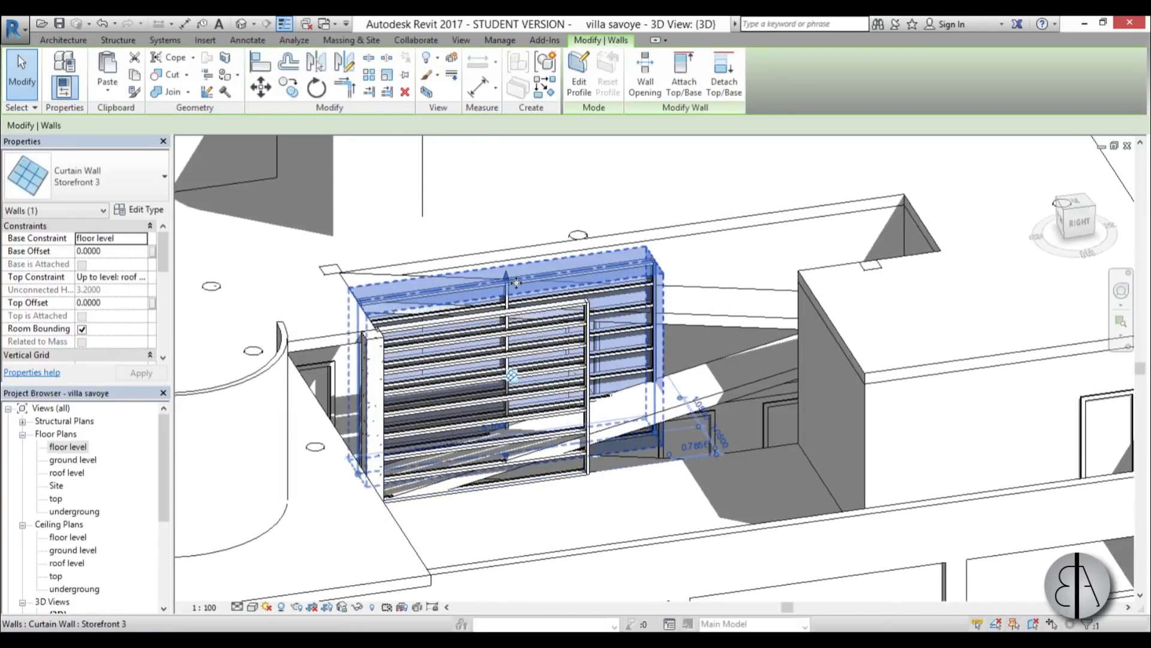
middle_click_drag(511, 307, 596, 462, "shift")
left_click(584, 91)
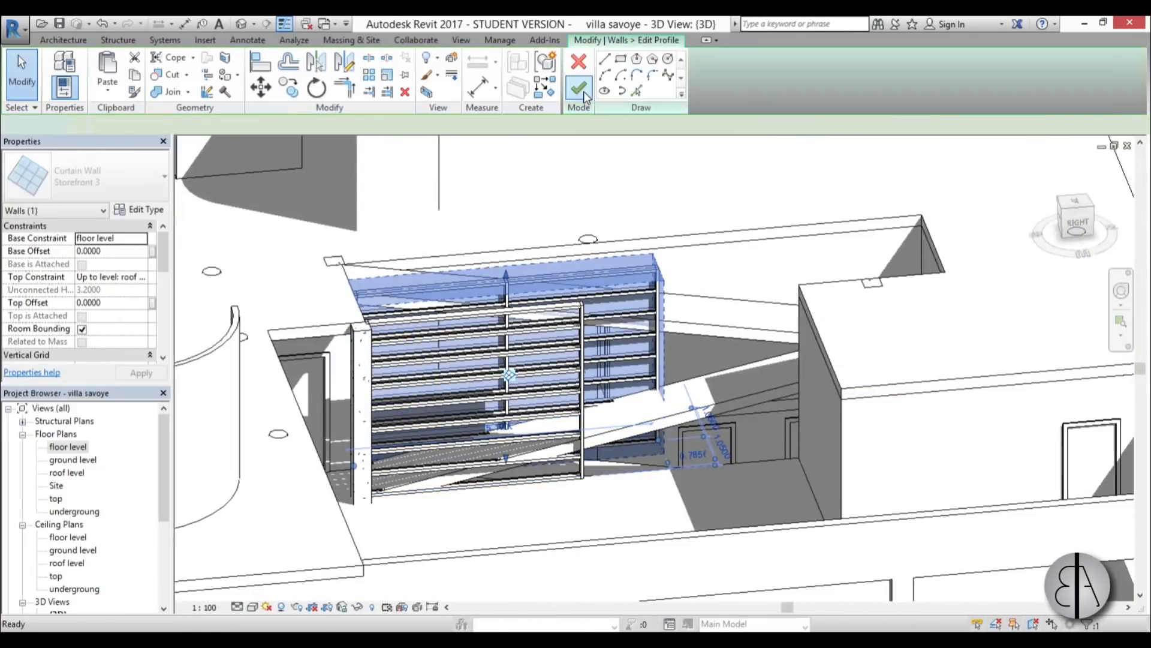
mouse_move(456, 360)
middle_mouse_down("shift")
mouse_move(396, 374)
mouse_move(488, 344)
middle_mouse_up("shift")
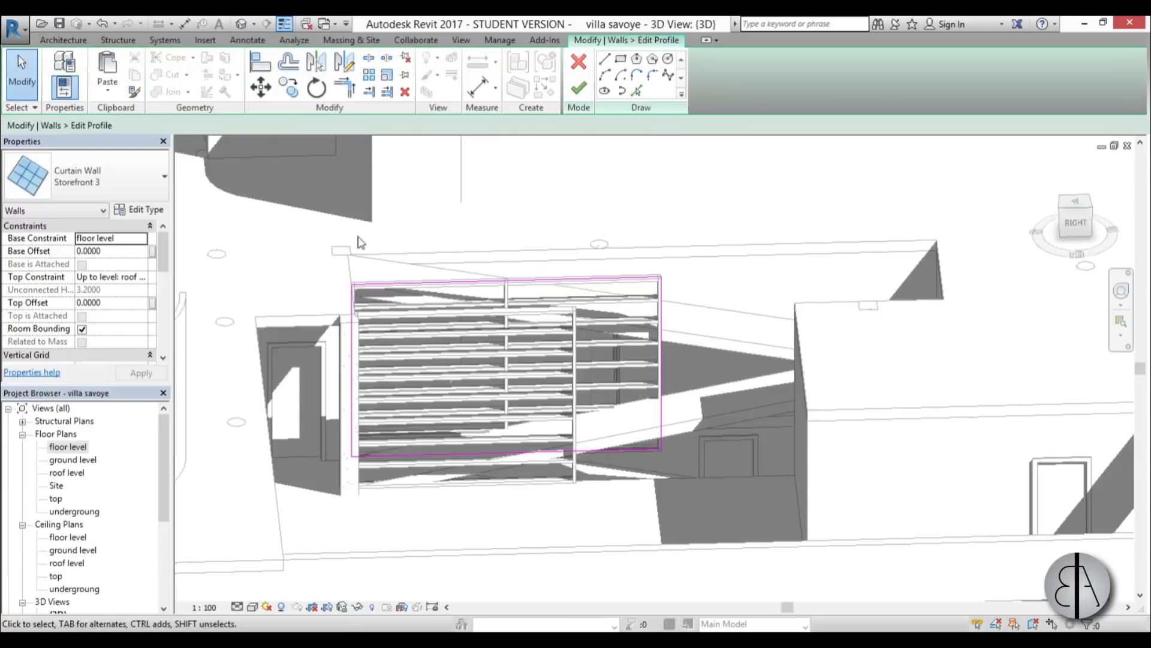
middle_click_drag(697, 385, 797, 348, "shift")
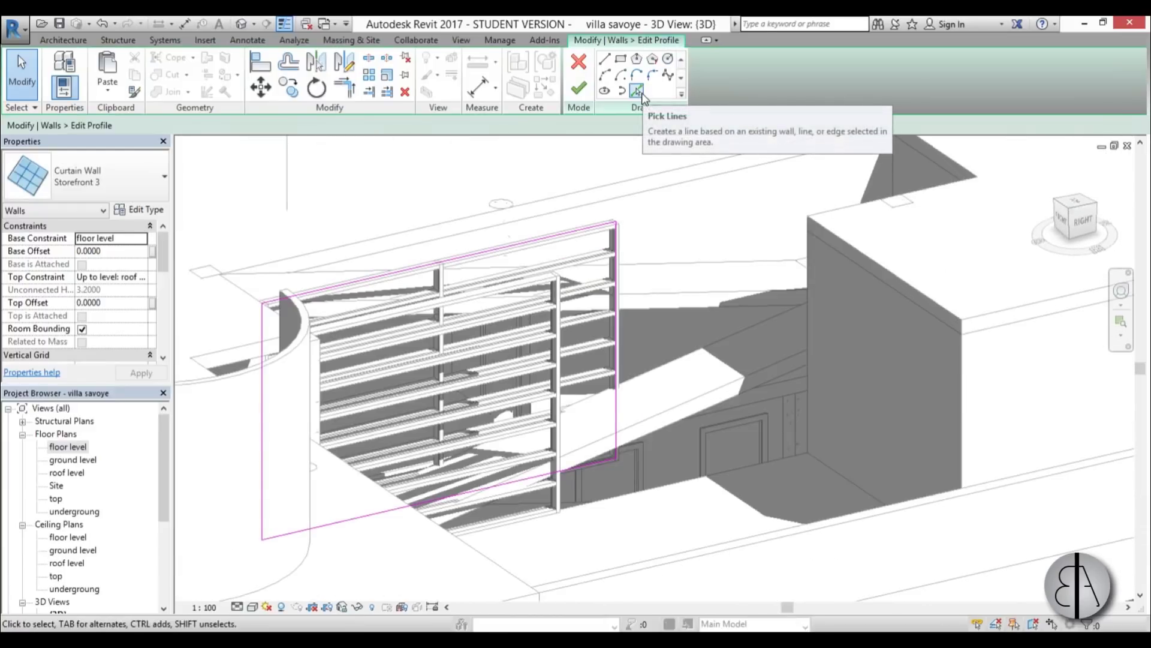
Step: Pick the sloping edges of the lower and upper ramp flights as new profile lines for the middle curtain wall
left_click(639, 96)
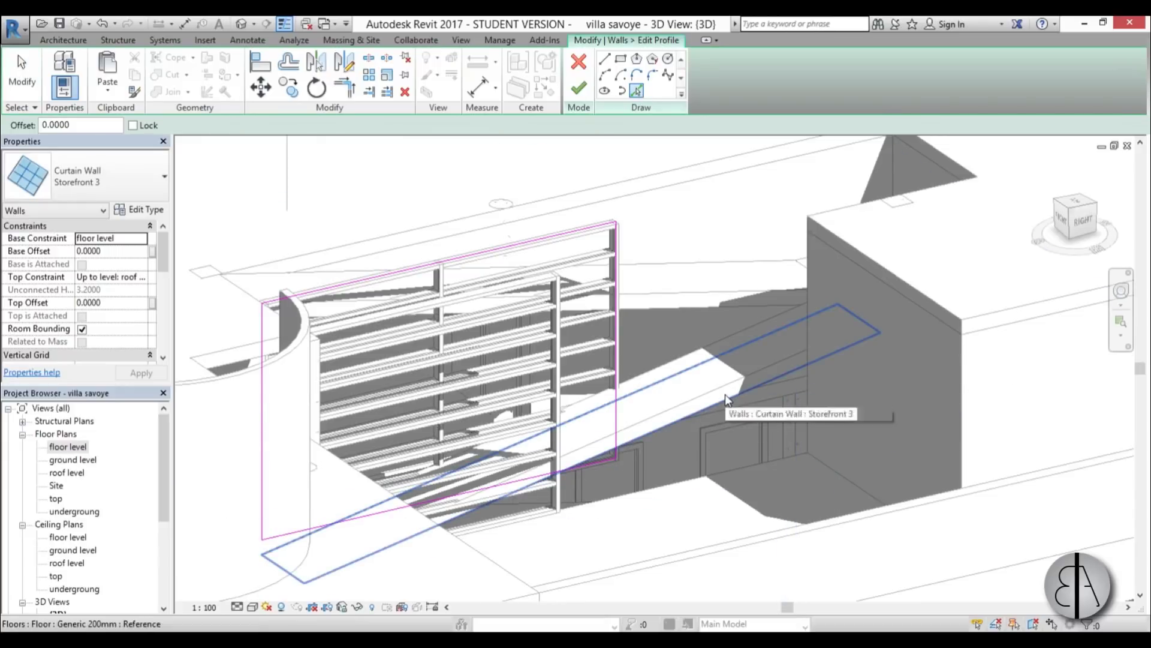
left_click(720, 362)
mouse_move(704, 310)
middle_mouse_down("shift")
mouse_move(676, 385)
mouse_move(579, 373)
mouse_move(651, 251)
middle_mouse_up("shift")
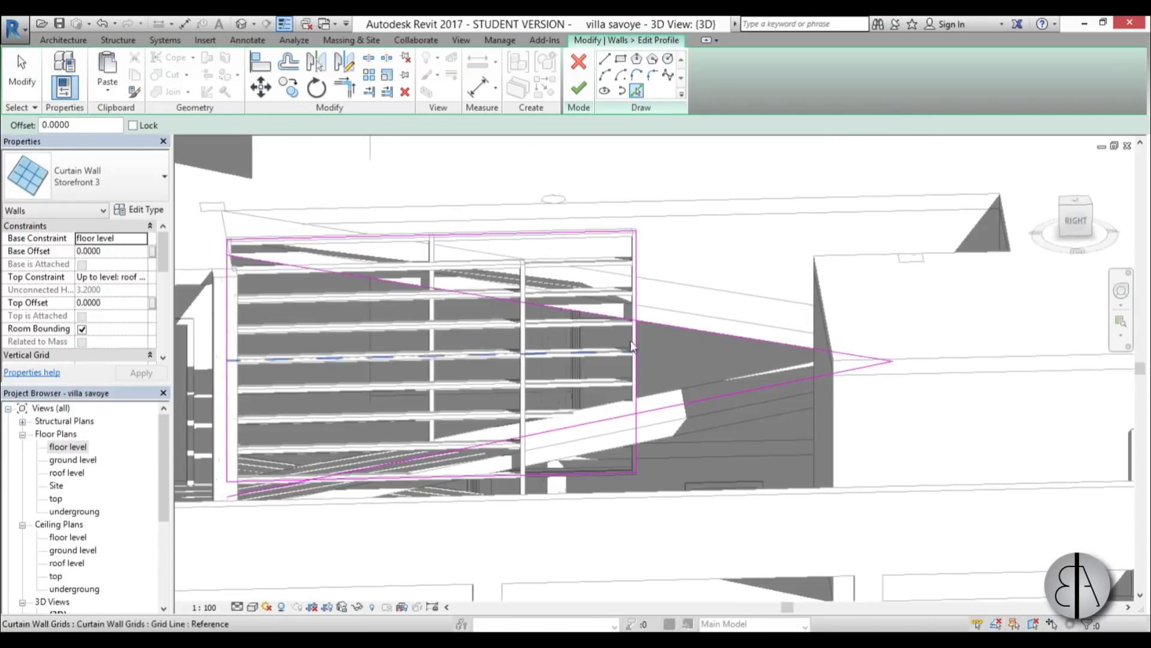
key("Escape")
Step: Trim the sloping lines to the profile's base and near vertical side, and delete the original top and far side lines
left_click_drag(612, 222, 605, 219)
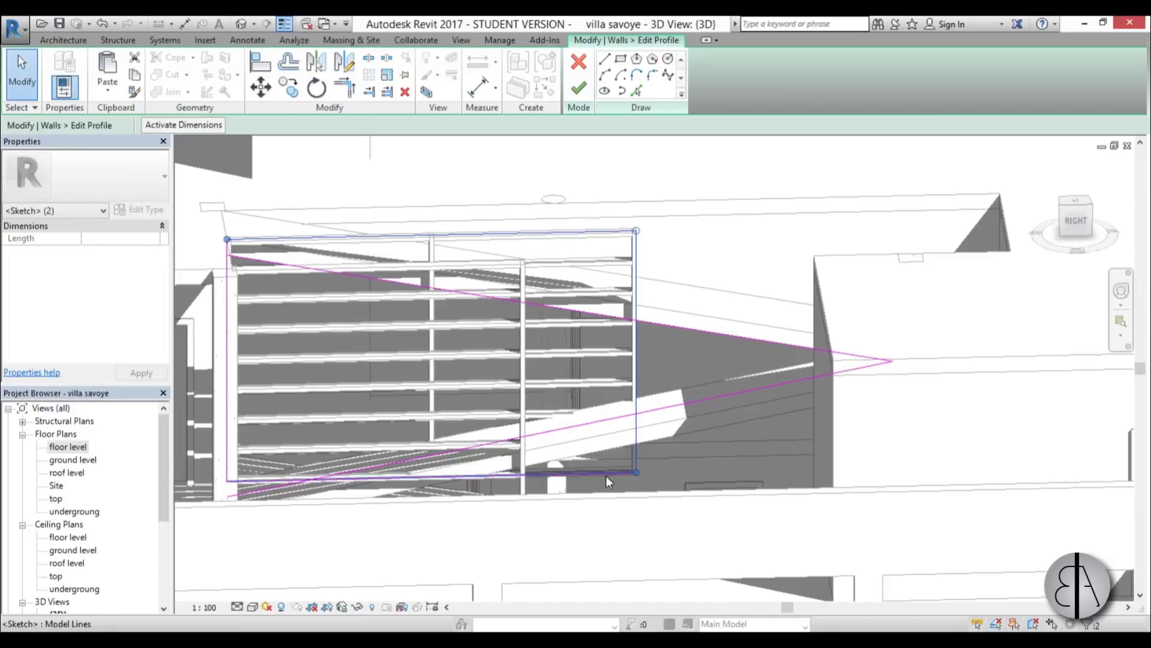
left_click(601, 475, "ctrl")
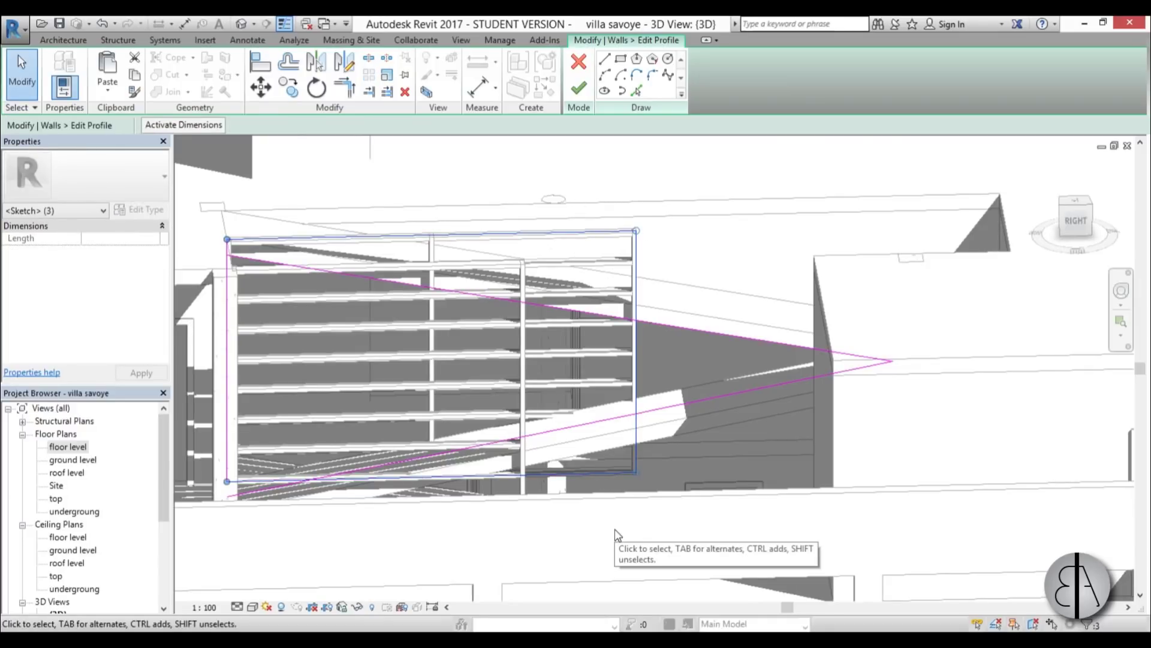
left_click(599, 537)
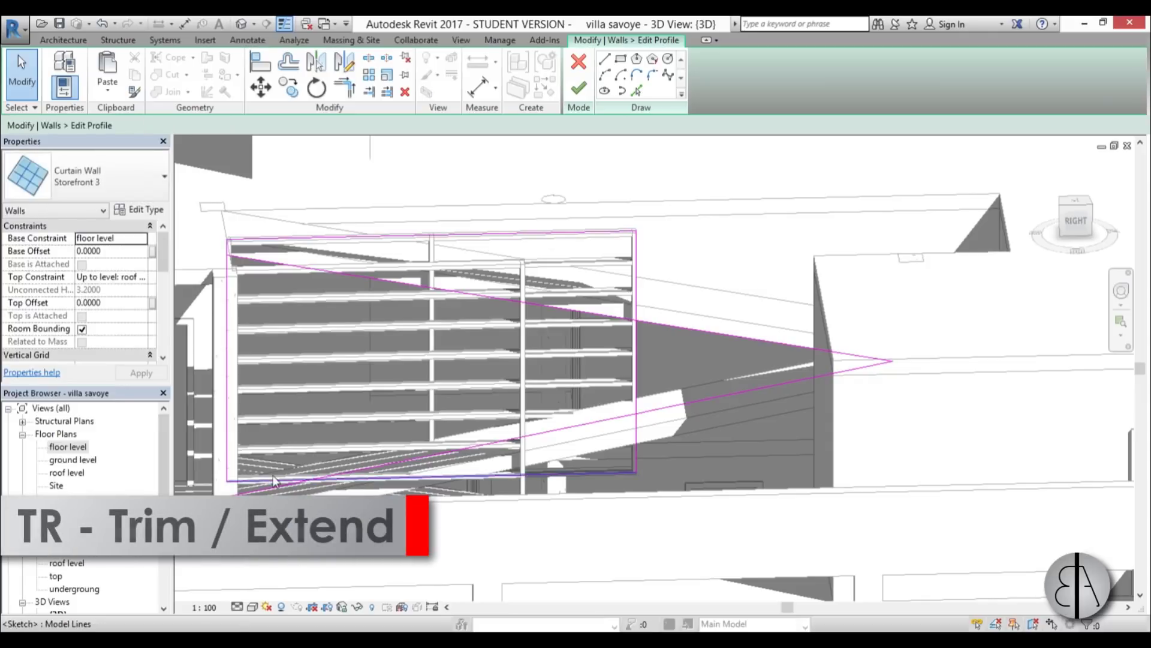
key("r")
left_click(273, 480)
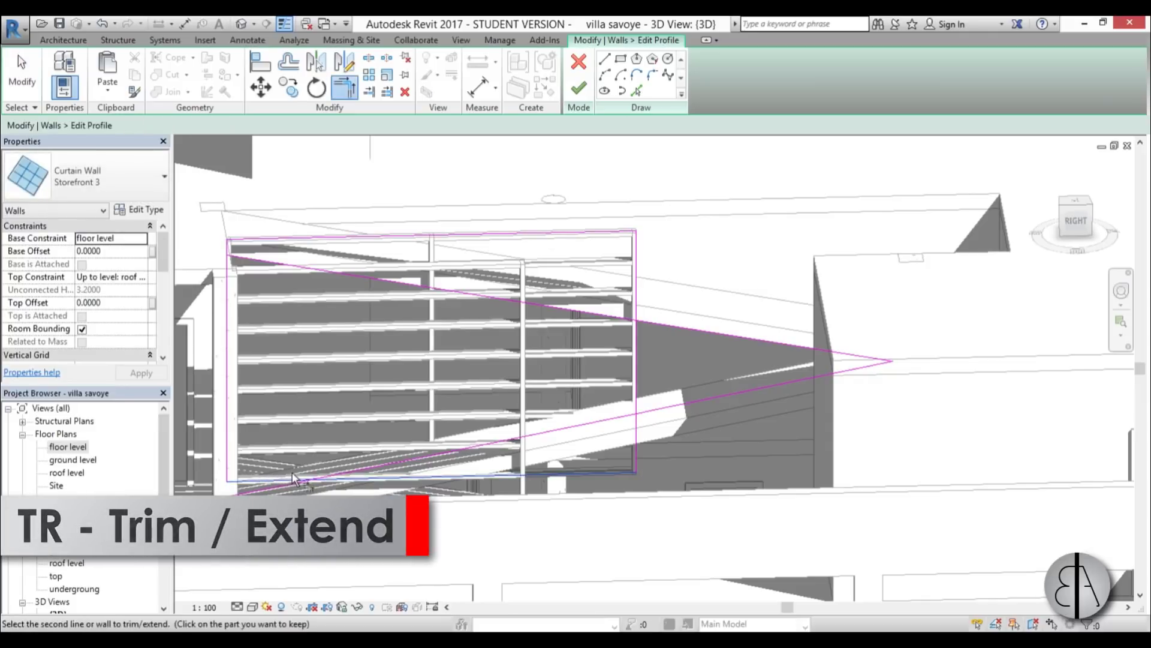
left_click(339, 475)
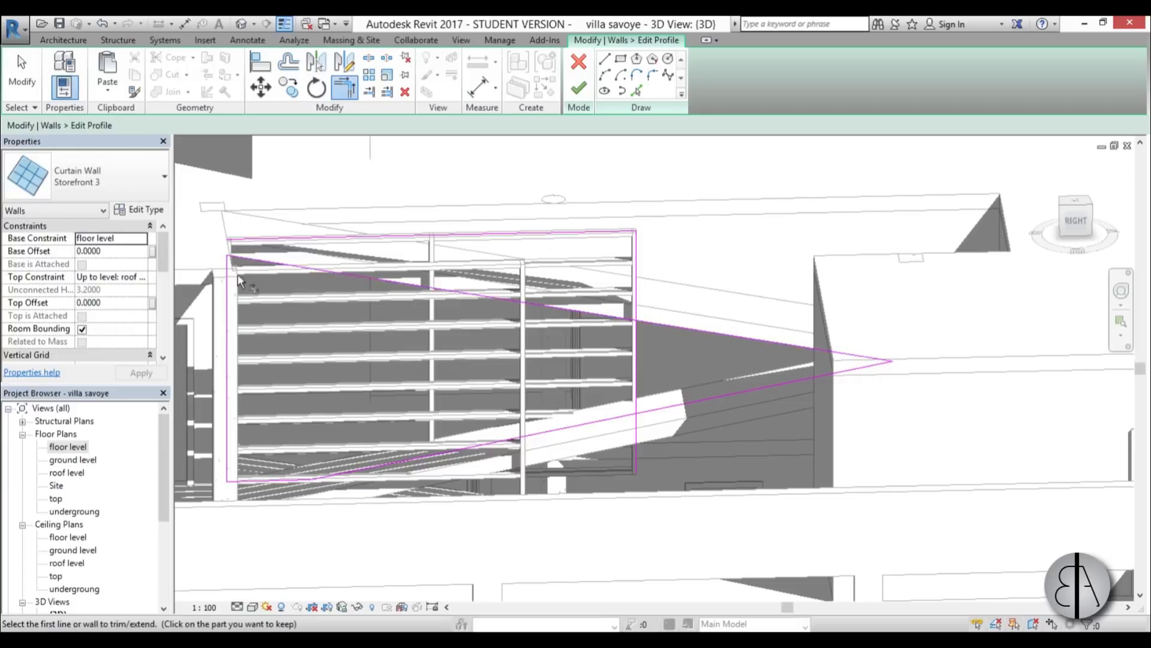
left_click_drag(695, 264, 624, 216)
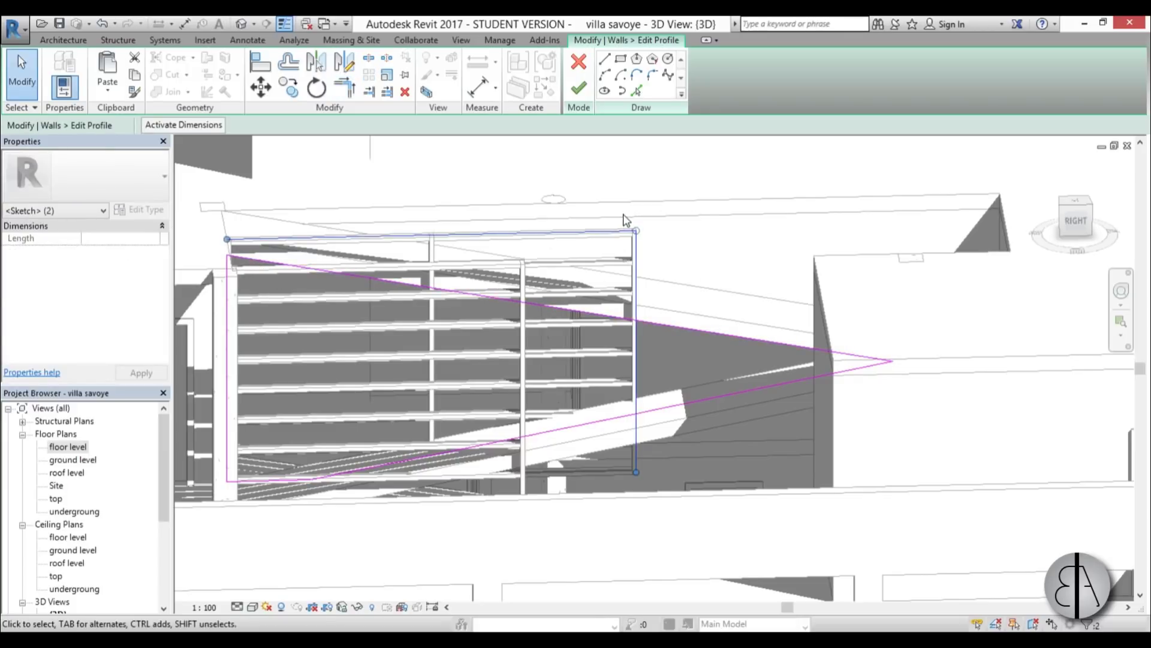
key("Delete")
Step: Finish the middle curtain wall's profile, deleting the mullions that no longer fit, and check the reshaped wall
mouse_move(614, 223)
middle_mouse_down("shift")
mouse_move(506, 275)
mouse_move(540, 260)
mouse_move(535, 242)
middle_mouse_up("shift")
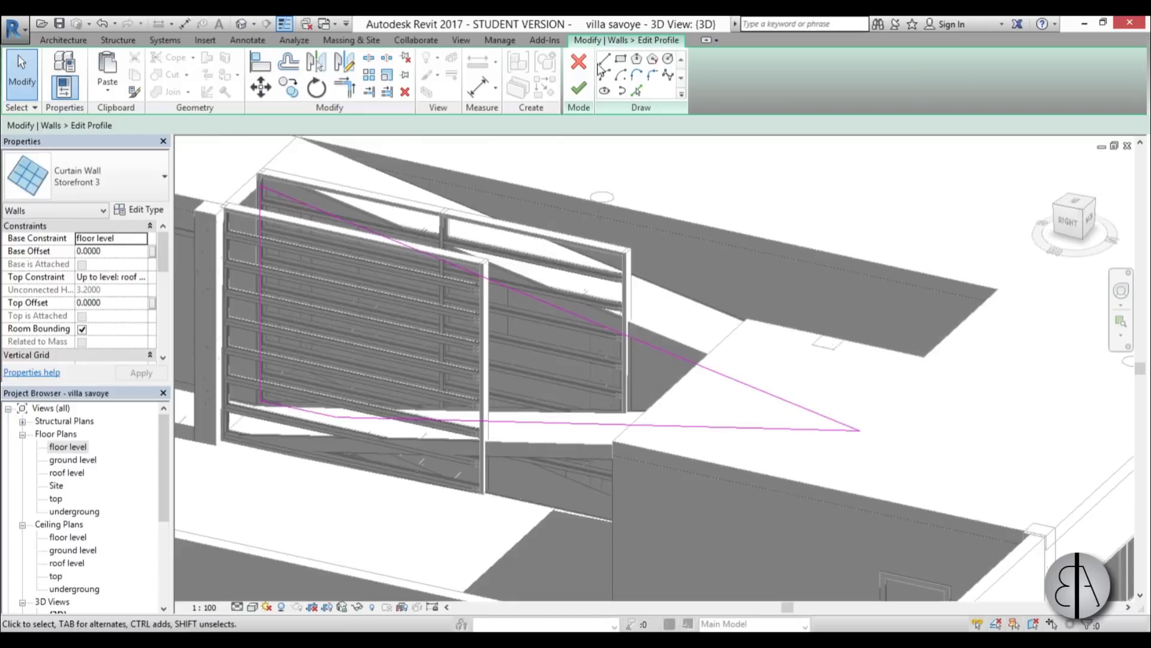
left_click(582, 91)
left_click(880, 618)
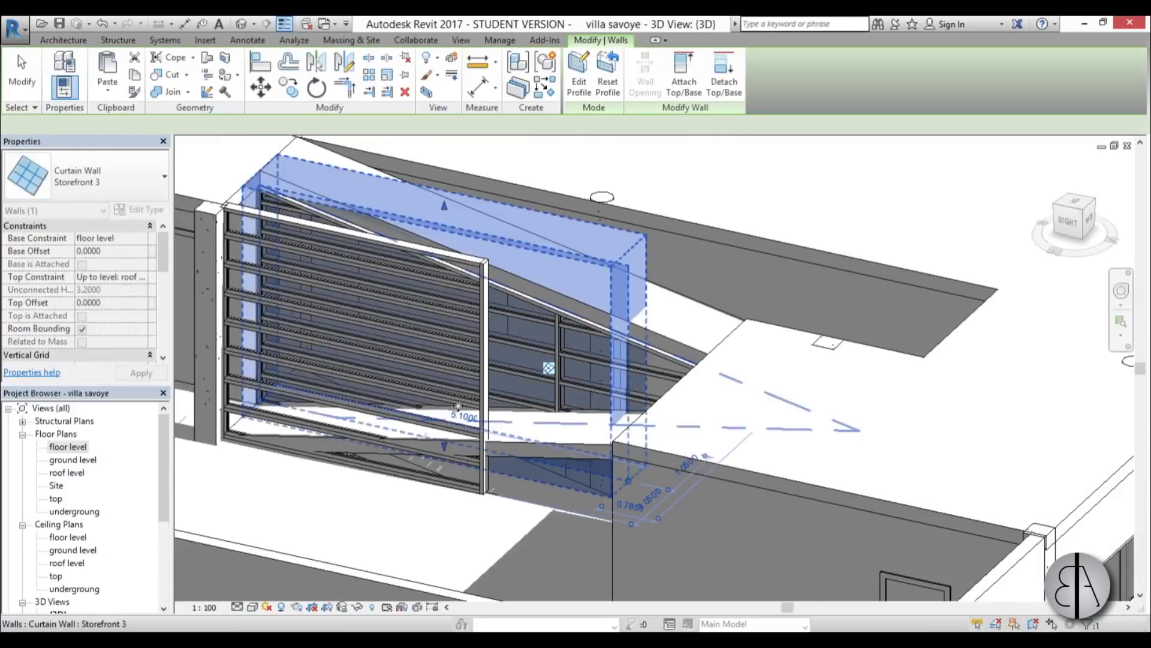
middle_click_drag(458, 406, 624, 384, "shift")
left_click(523, 184)
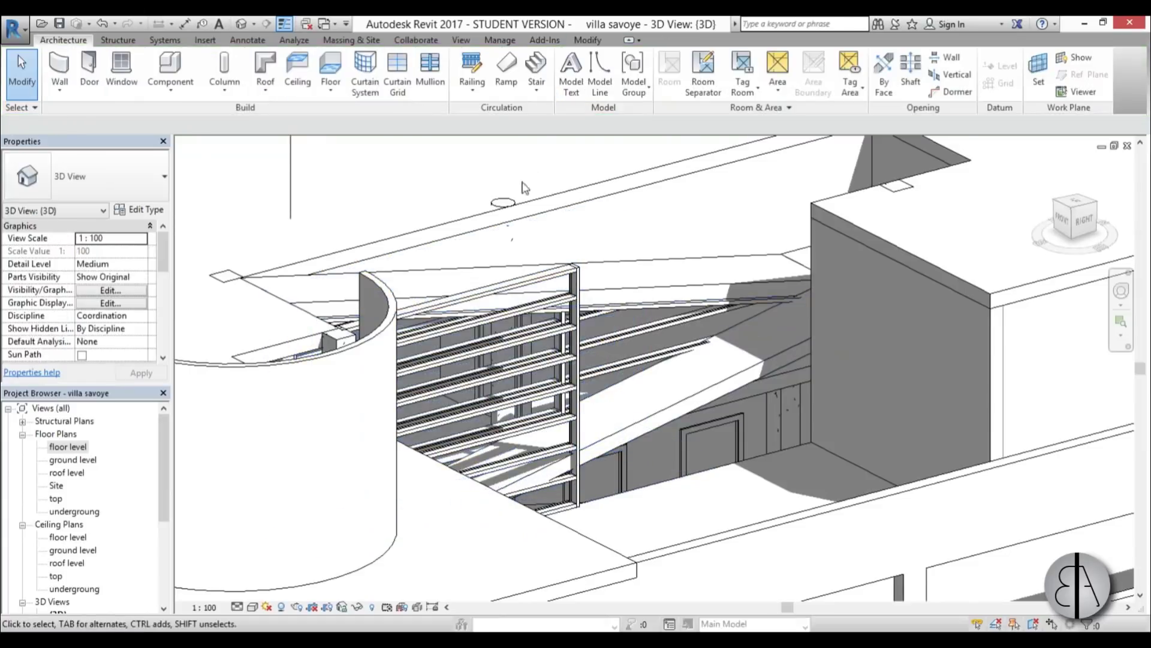
Step: Start editing the profile of the outer curtain wall on the terrace side of the ramp
scroll(627, 340, "down", 3)
middle_click_drag(628, 341, 547, 384, "shift")
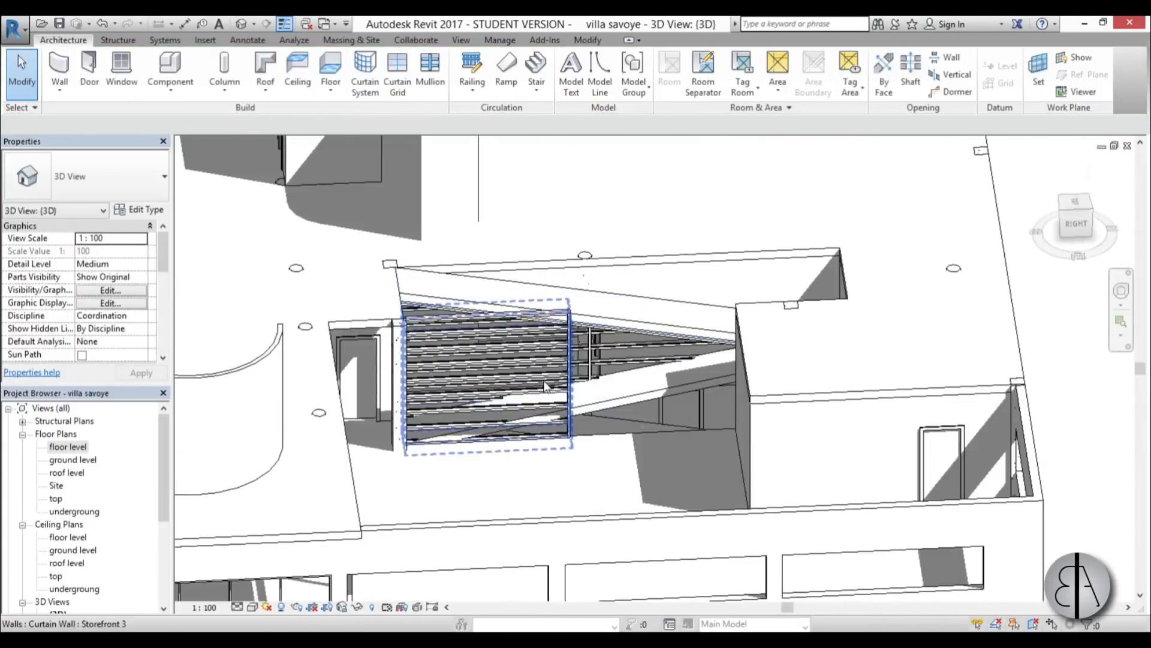
left_click(547, 384)
middle_click_drag(608, 464, 748, 452, "shift")
scroll(648, 331, "up", 2)
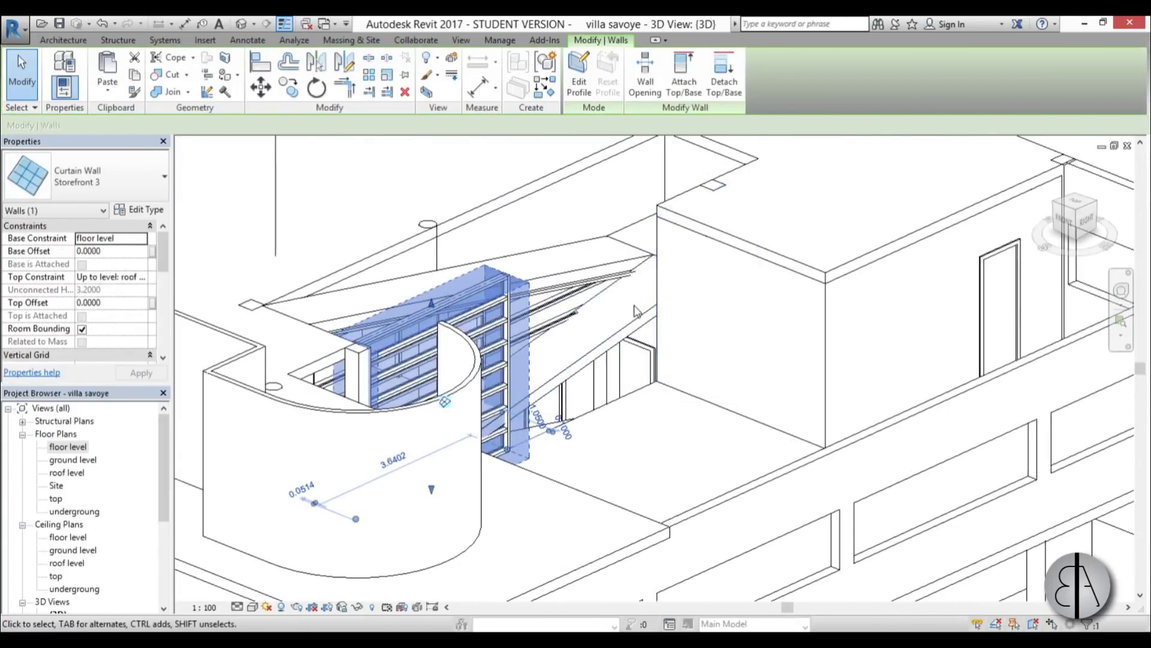
left_click(576, 78)
mouse_move(656, 441)
middle_mouse_down()
mouse_move(533, 482)
mouse_move(556, 461)
middle_mouse_up()
Step: Pick the lower flight's bottom sloping edge and the vertical corner of the terrace wall as new profile lines
left_click(636, 91)
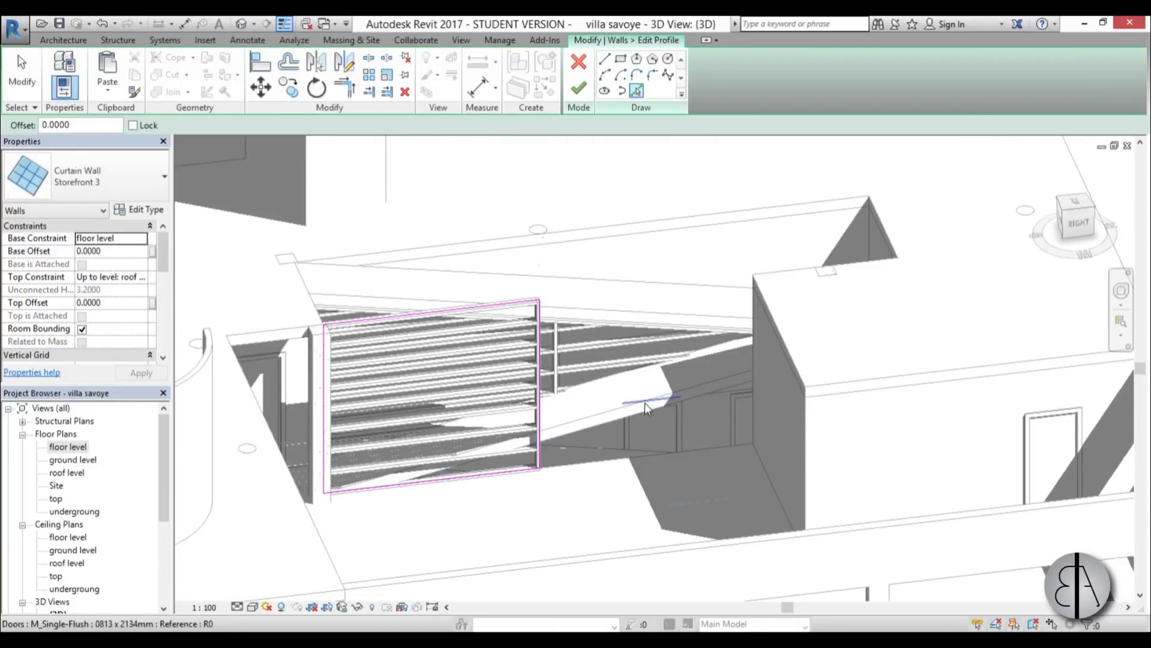
left_click(608, 424)
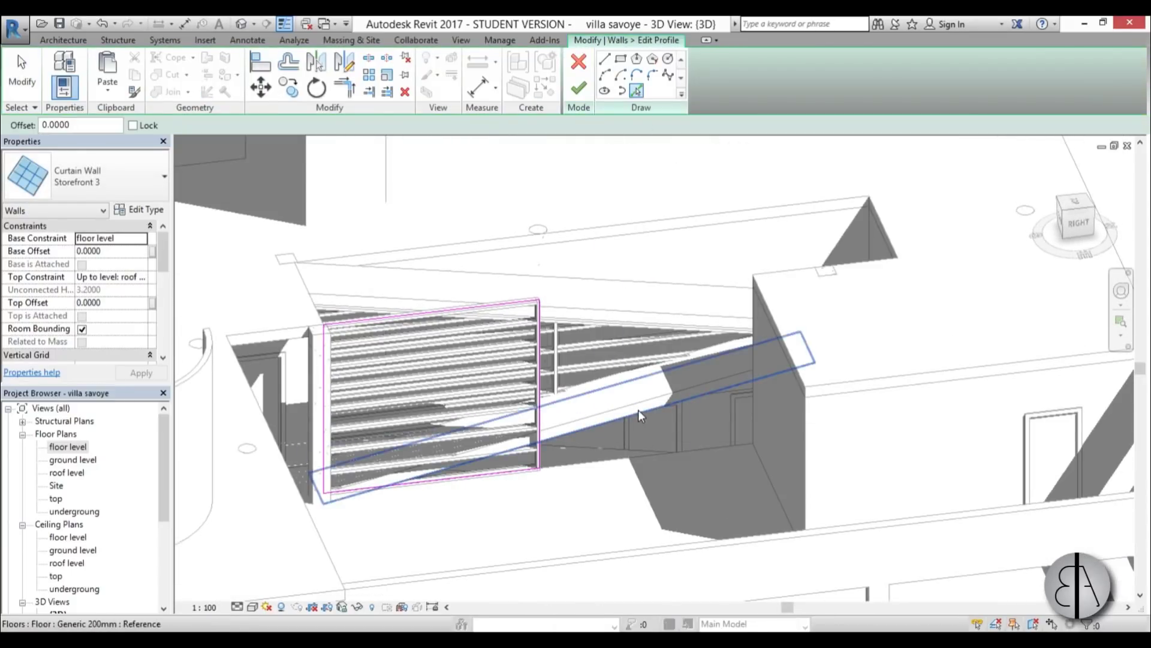
scroll(596, 441, "up", 3)
middle_click_drag(687, 519, 708, 504, "shift")
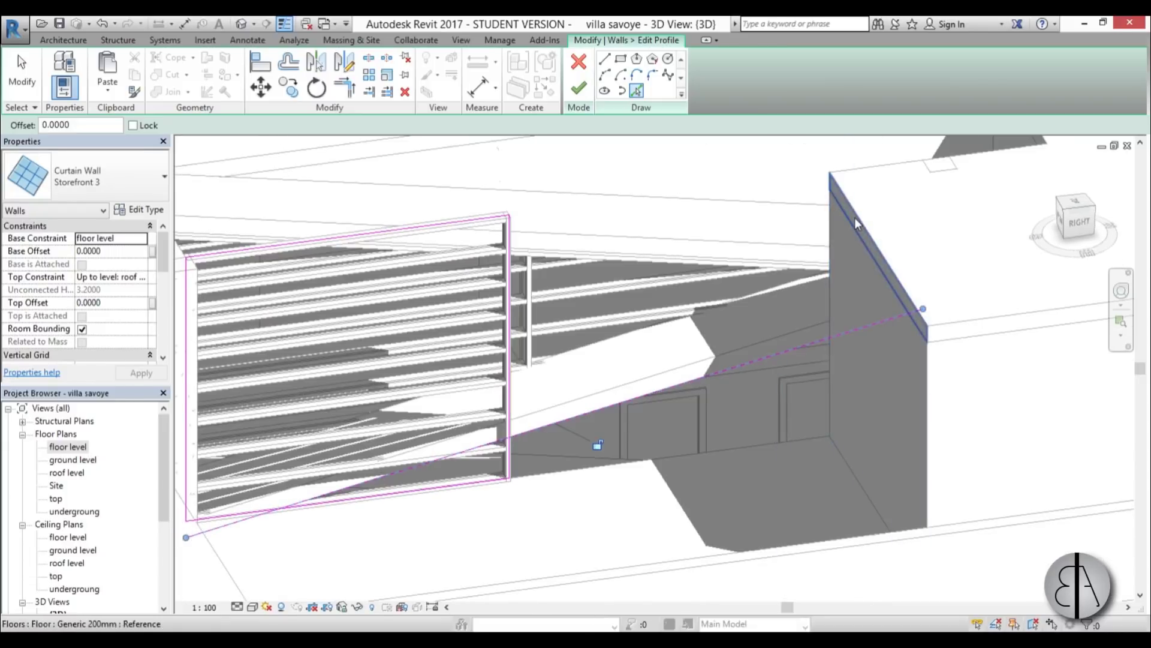
left_click(792, 418)
scroll(792, 418, "down", 2)
key("Escape")
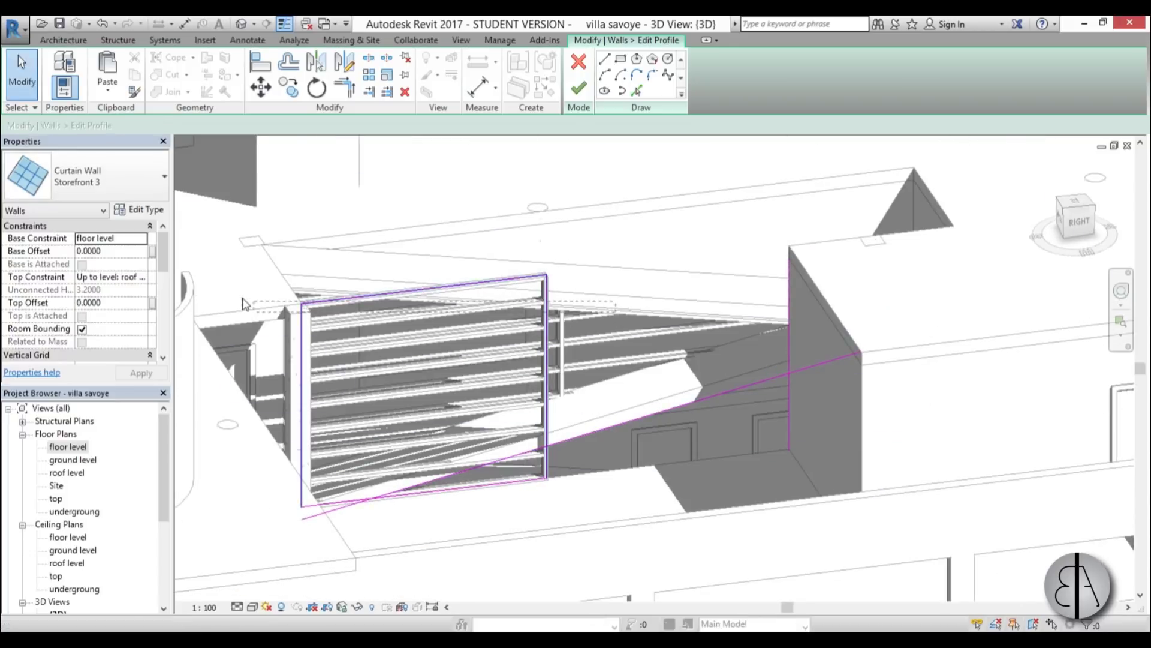
Step: Delete the outer profile's original top and side lines and trim the remaining lines into a closed triangle beneath the ramp
left_click_drag(243, 298, 233, 298)
key("Delete")
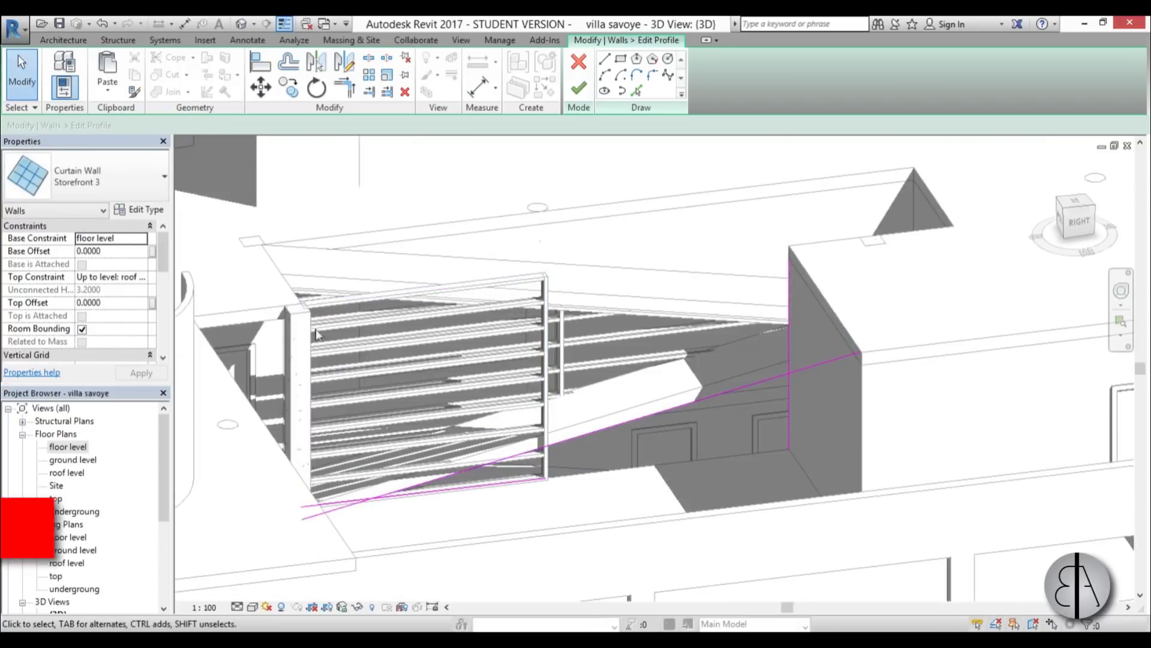
key("t")
key("r")
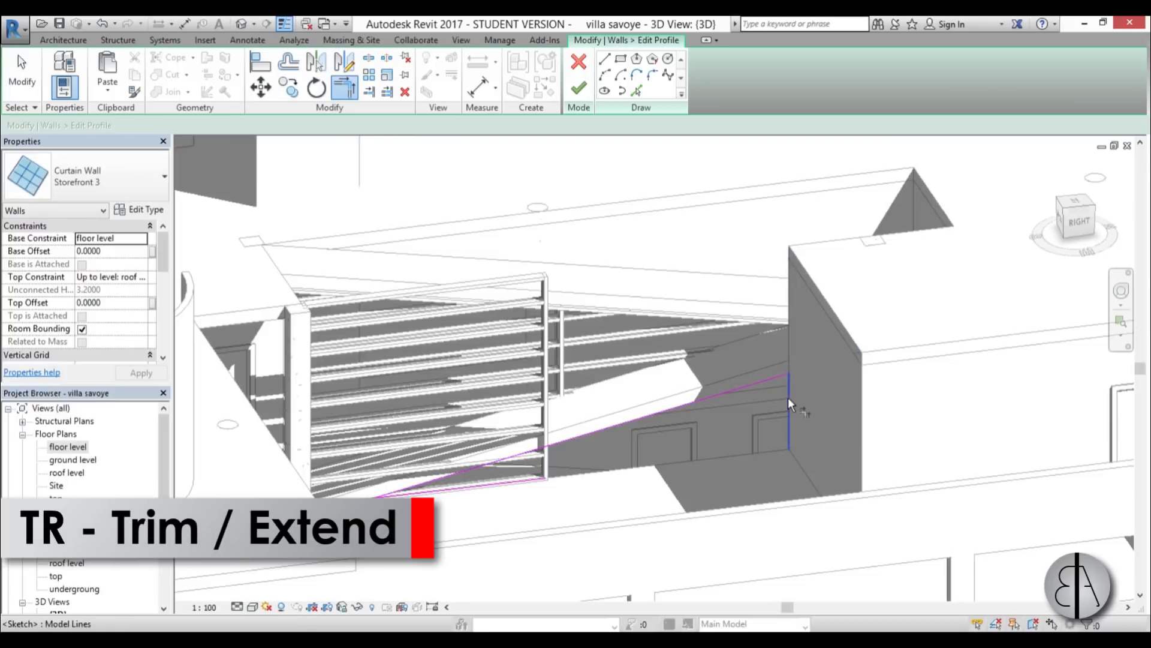
left_click(511, 491)
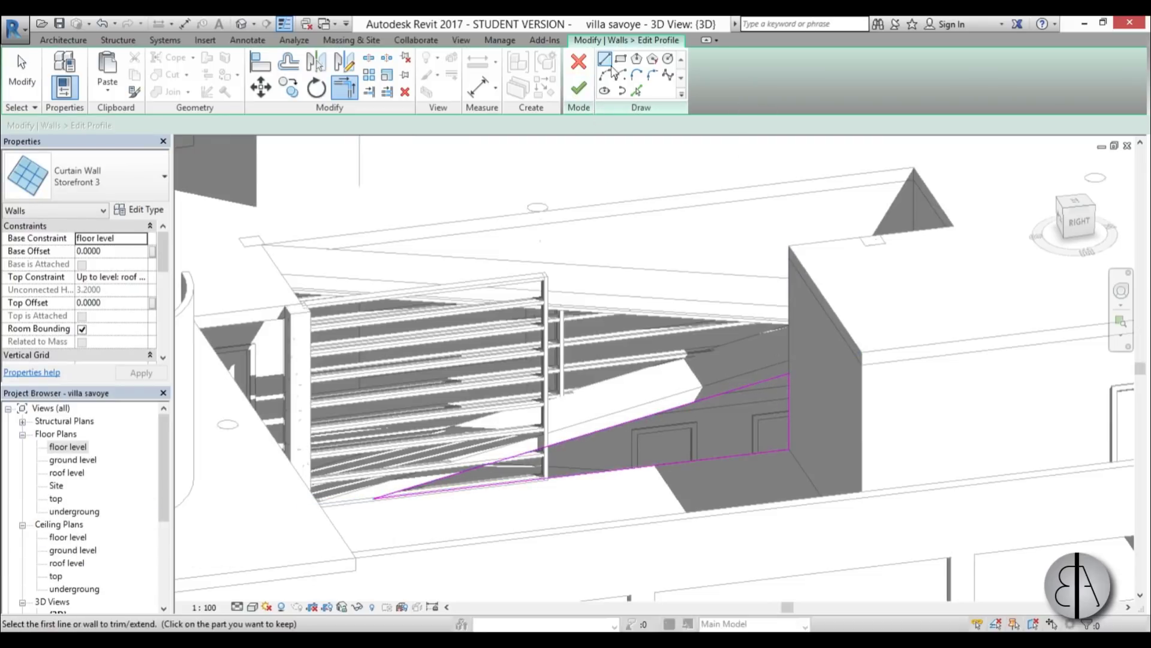
Step: Finish the outer curtain wall's profile, deleting the mullions that no longer fit, and inspect both ramp curtain walls
left_click(590, 92)
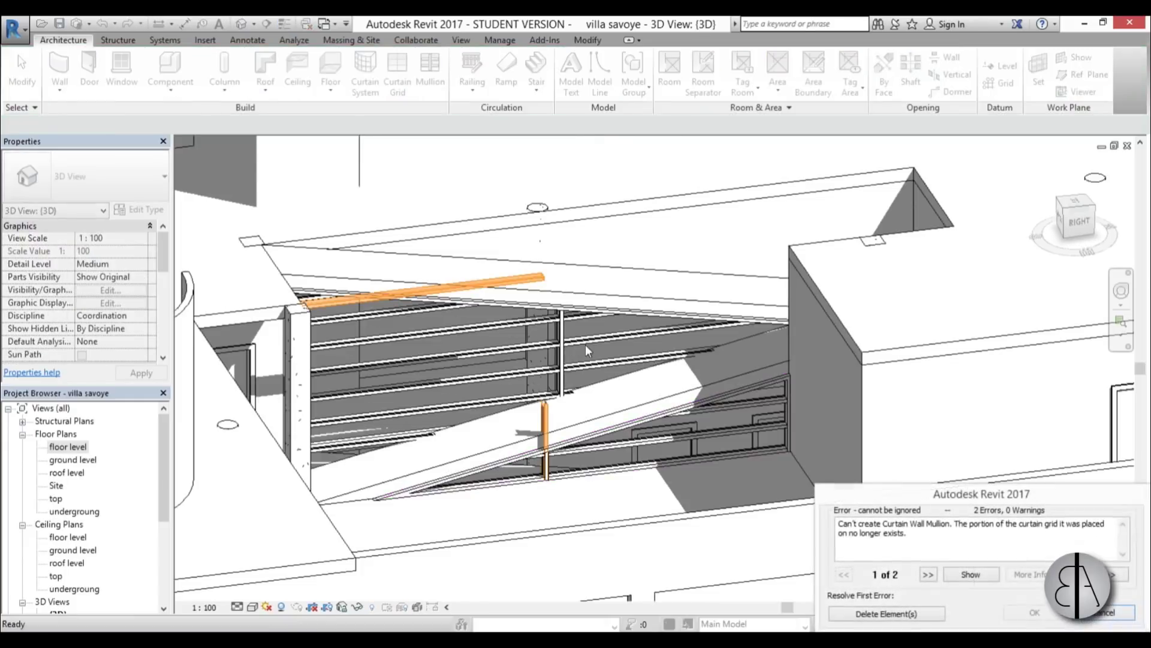
left_click(897, 614)
scroll(584, 333, "down", 3)
middle_click_drag(539, 336, 589, 326, "shift")
left_click(569, 243)
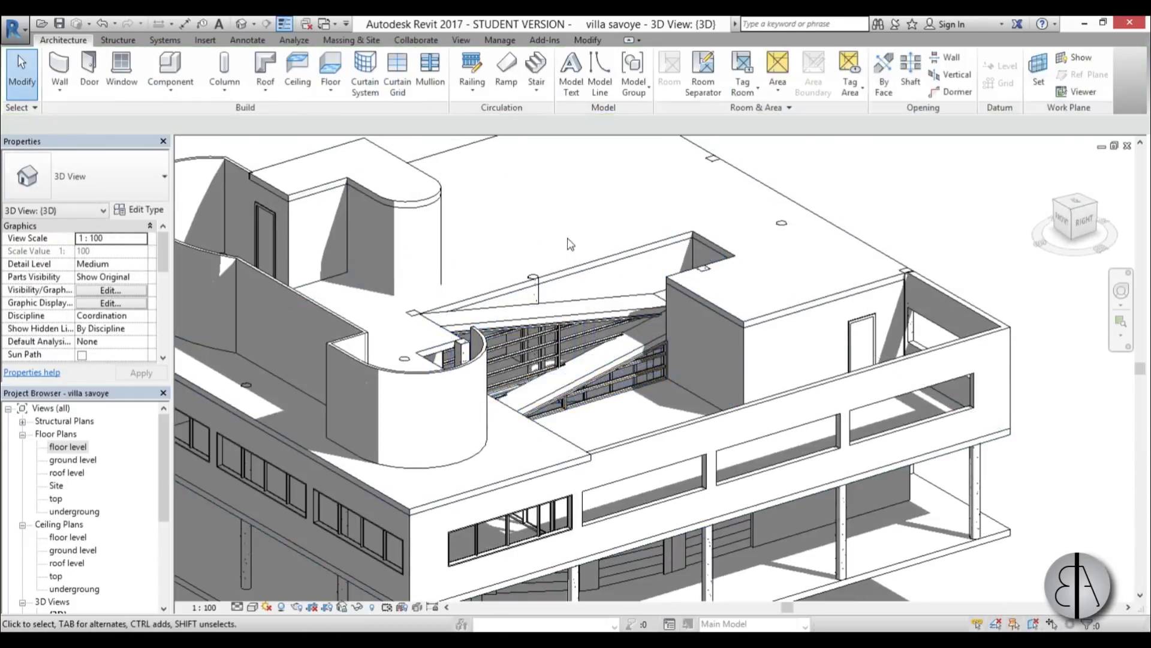
mouse_move(570, 244)
middle_mouse_down("shift")
mouse_move(663, 514)
mouse_move(652, 414)
middle_mouse_up("shift")
scroll(652, 413, "up", 2)
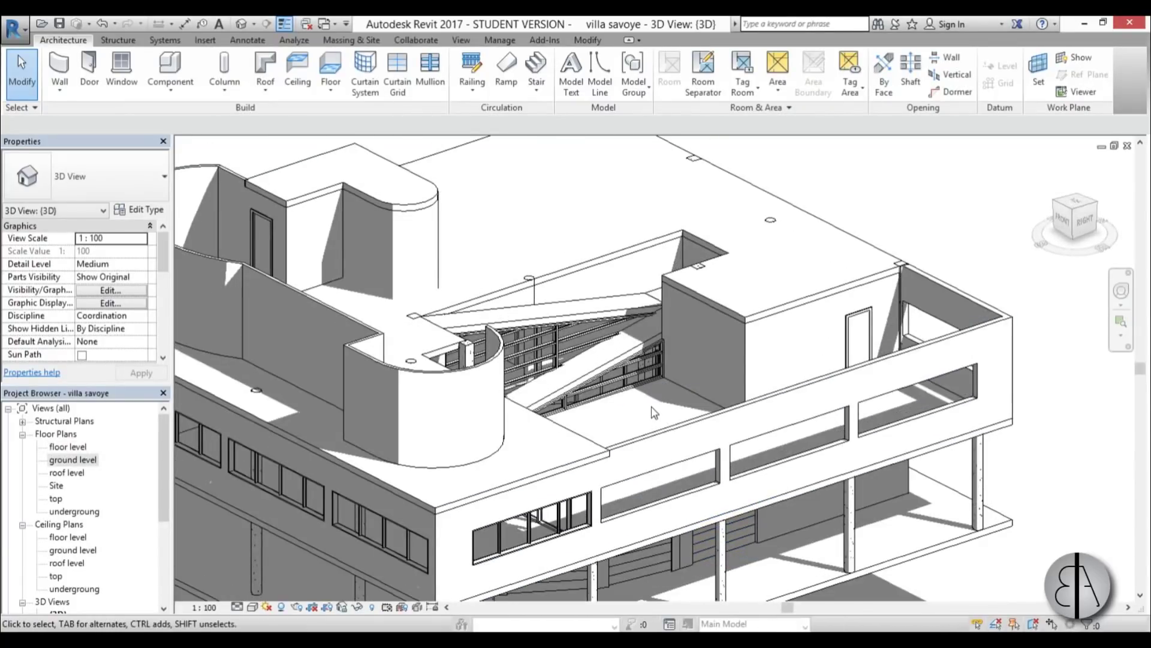
Step: Open the ground level floor plan and try to align the stair enclosure's lower wall end with the upper wall's end
double_click(72, 460)
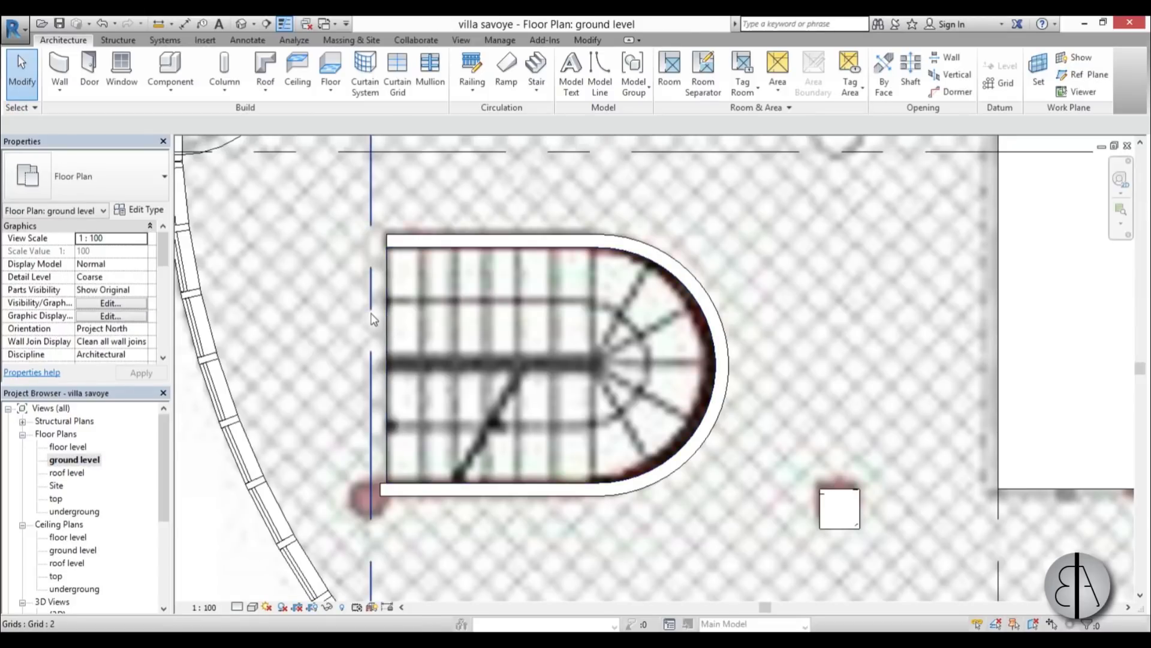
key("a")
key("l")
left_click(387, 333)
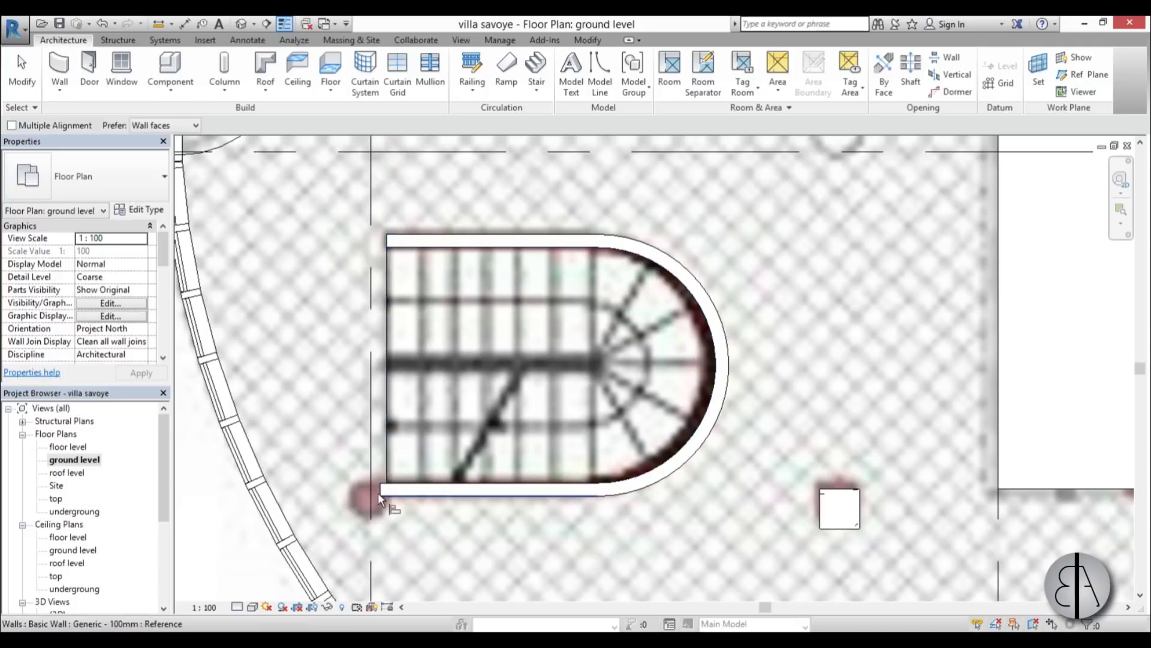
scroll(379, 492, "up", 8)
left_click(413, 390)
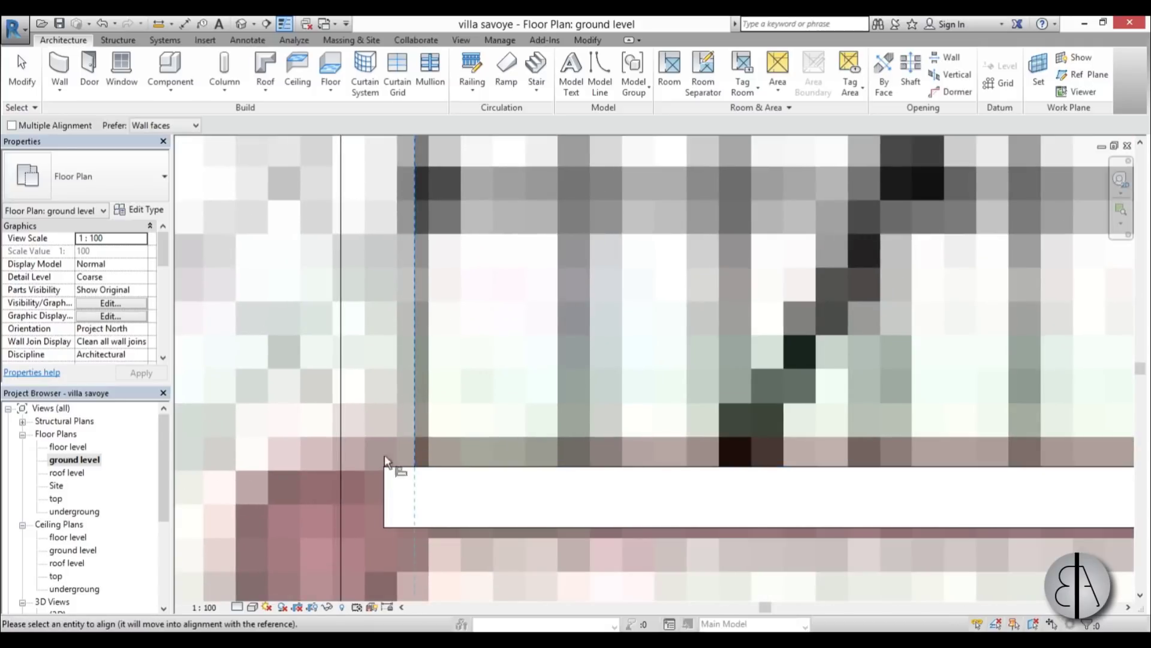
key("Escape")
key("Escape")
Step: Try to shorten the enclosure's lower straight wall by moving its open end in line with the upper wall
left_click(385, 501)
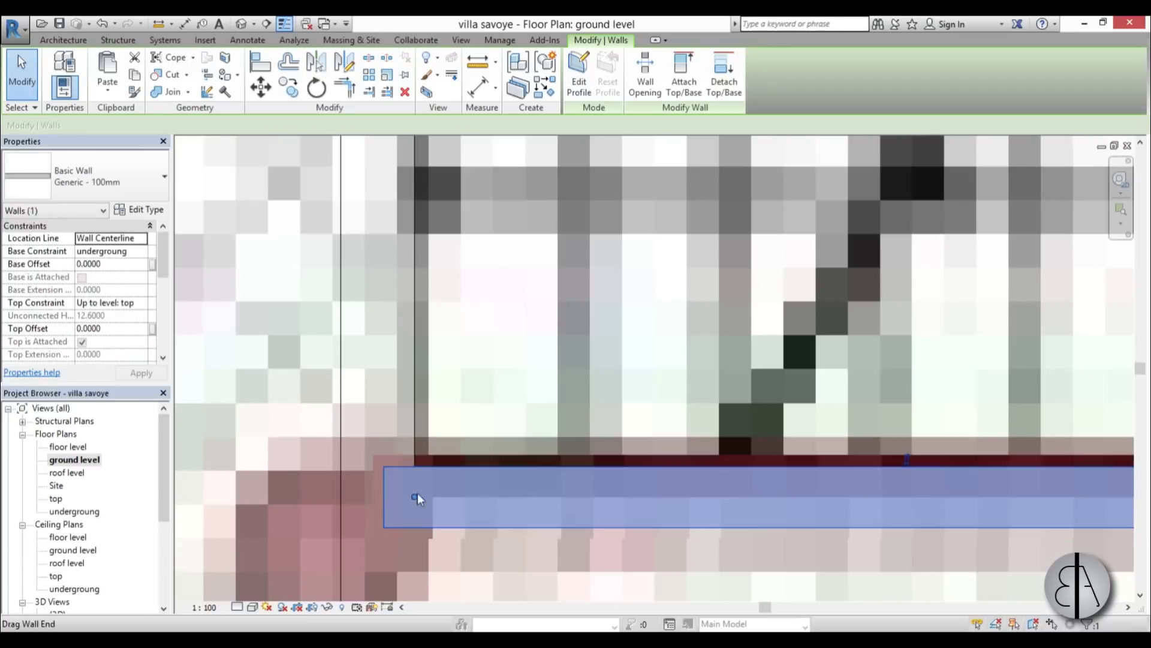
left_click_drag(417, 494, 415, 498)
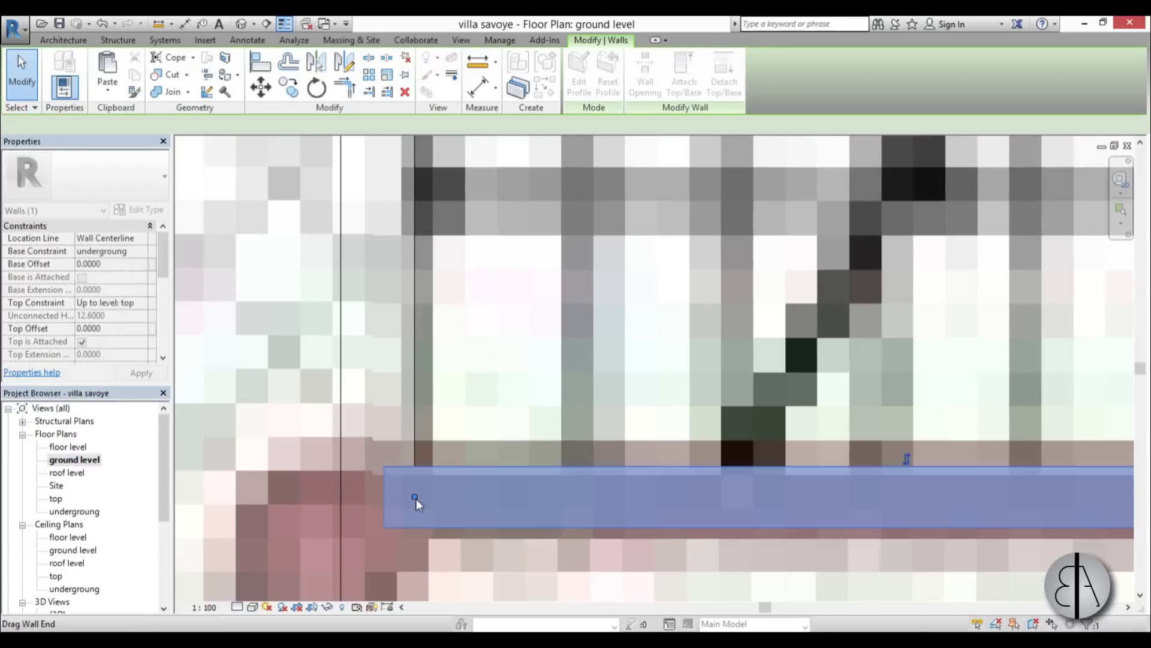
key("Escape")
scroll(408, 473, "down", 4)
scroll(408, 474, "down", 2)
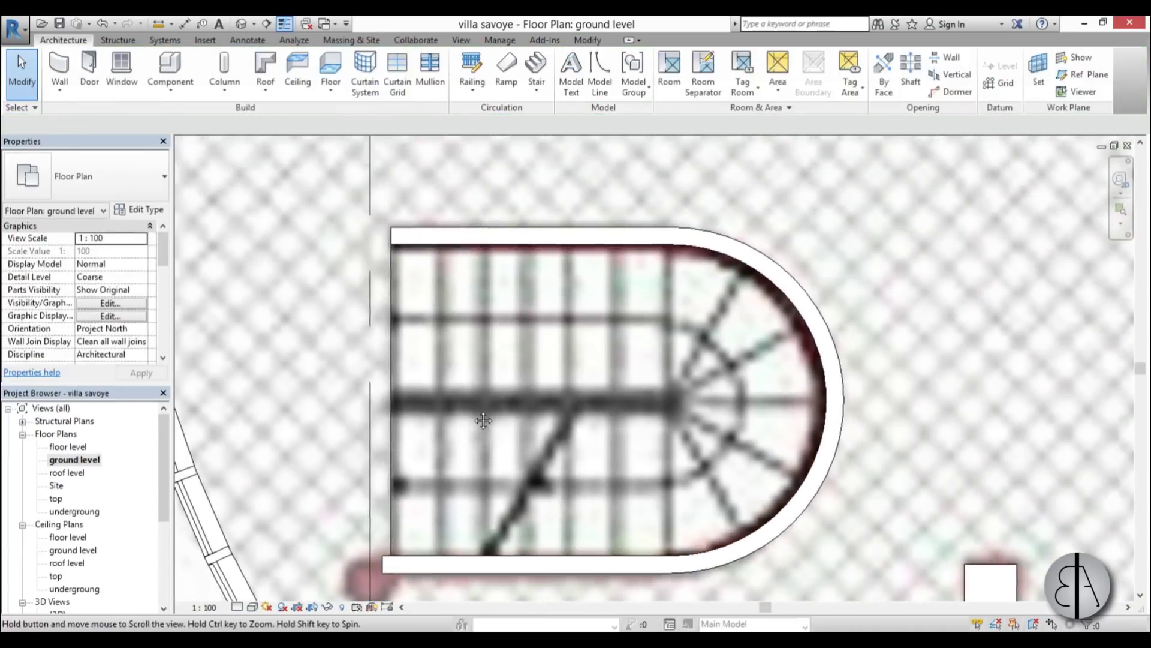
Step: Start a stair with a sketched run and pick the enclosure's straight and curved inner wall faces as its outer boundary
middle_click_drag(474, 416, 480, 369)
left_click(536, 79)
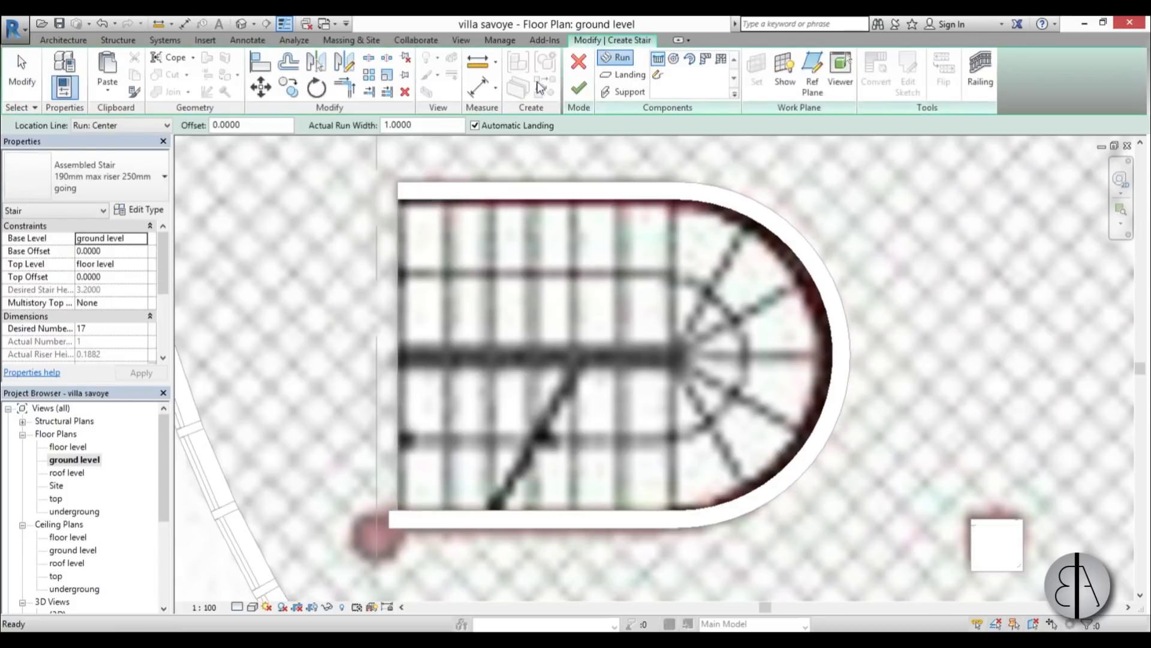
left_click(657, 76)
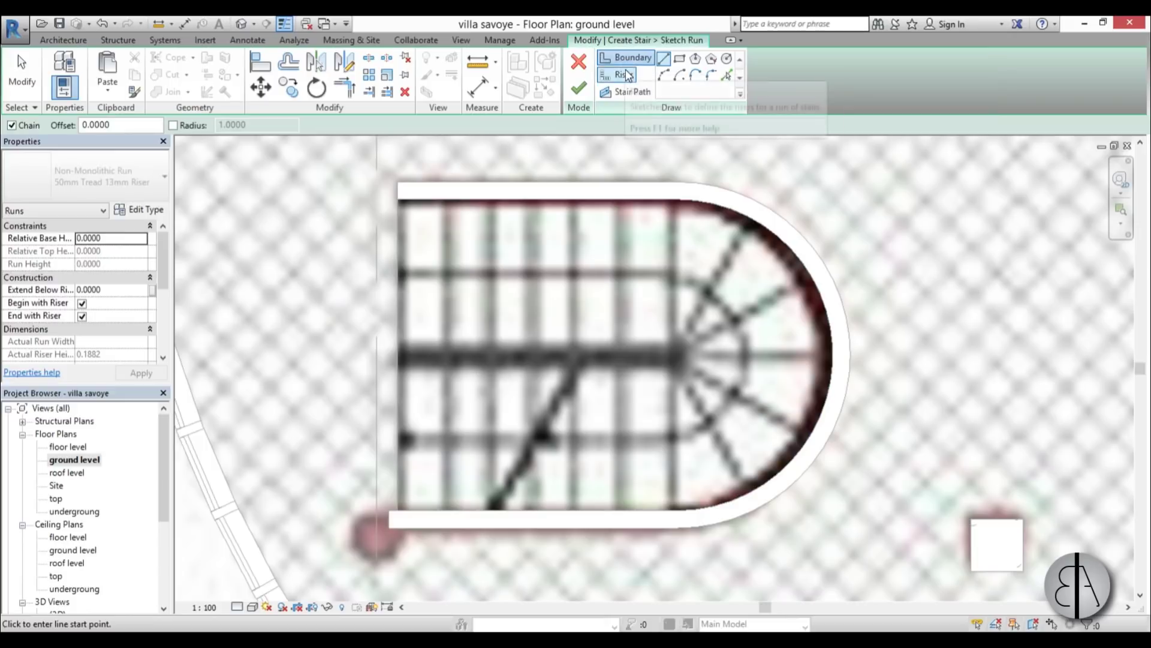
left_click(726, 76)
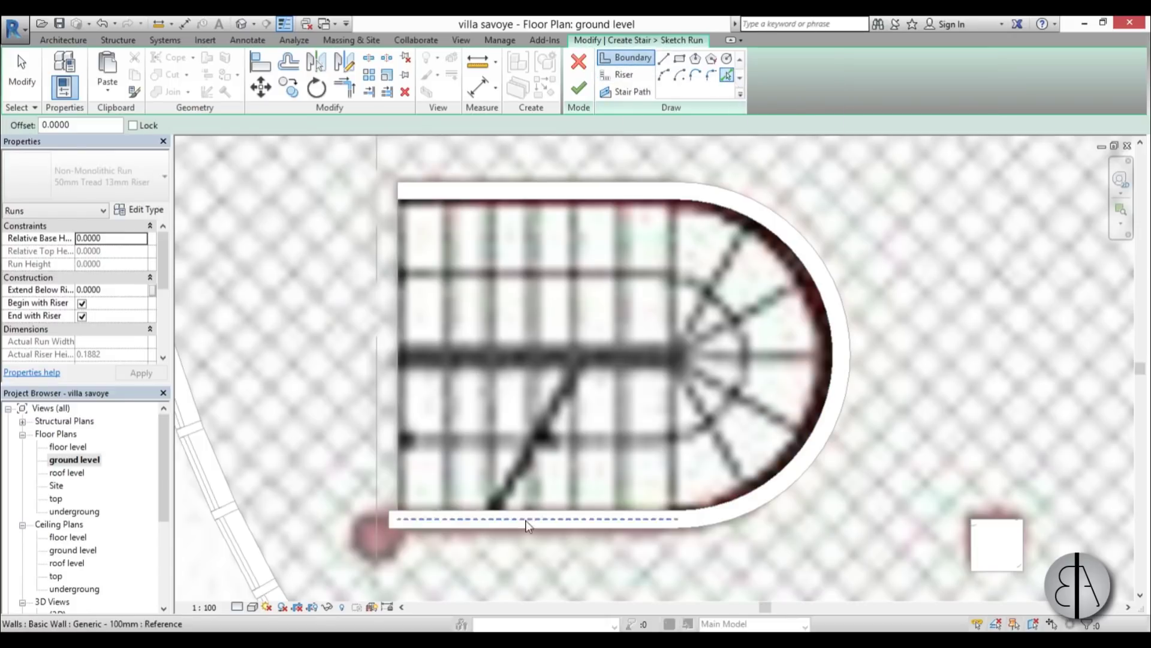
left_click(712, 501)
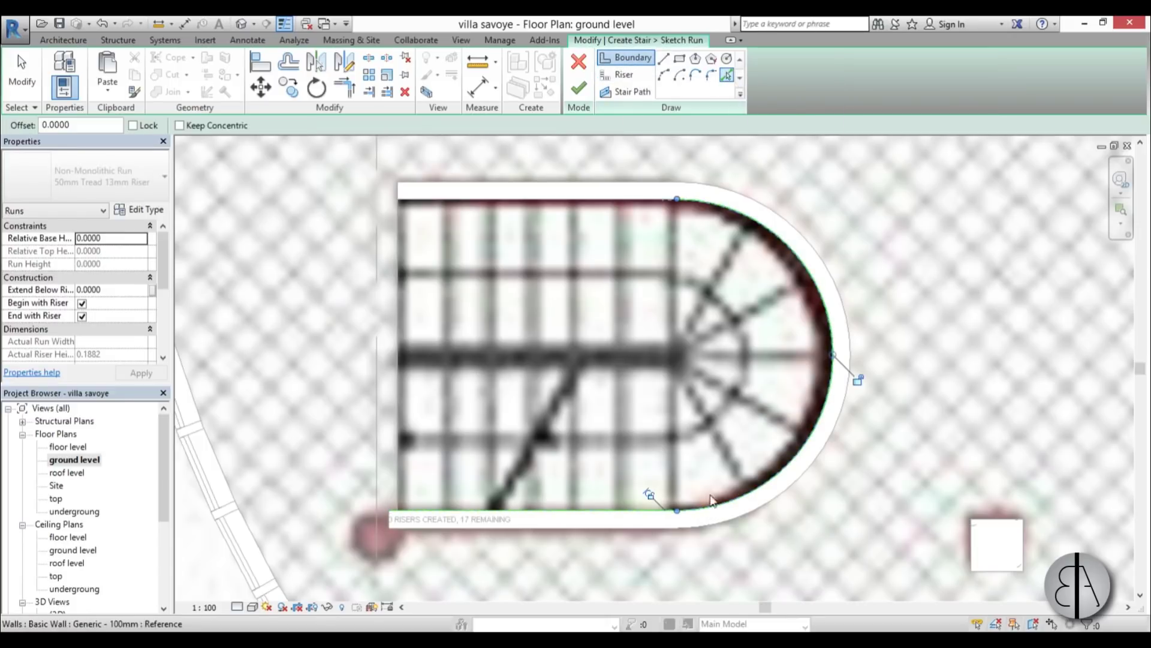
left_click(579, 200)
middle_click_drag(513, 398, 507, 381)
Step: Draw a horizontal boundary line about 1.6 m long through the middle of the stair, ending at the curve's centre
left_click(664, 58)
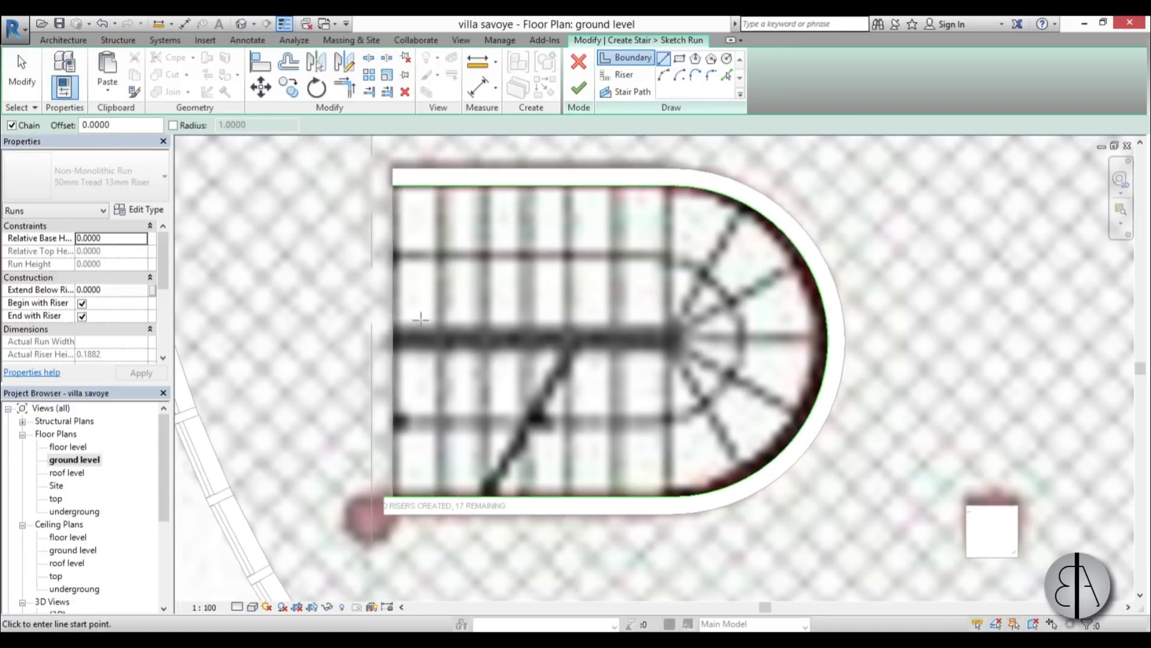
left_click(393, 340)
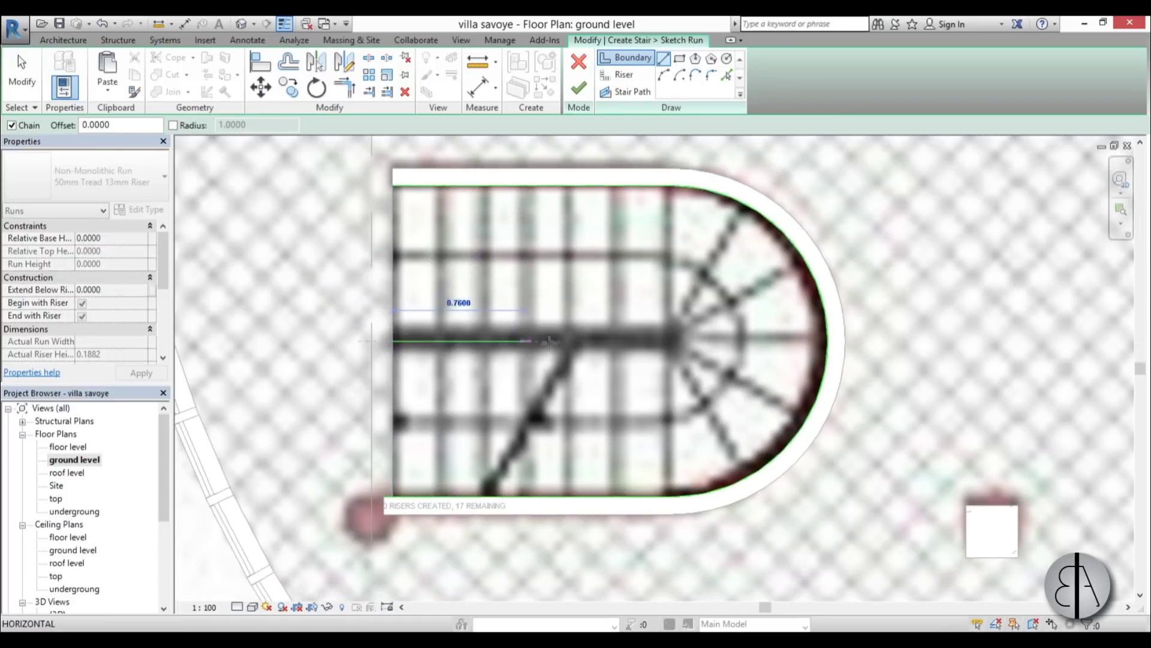
left_click(667, 341)
key("Escape")
key("Escape")
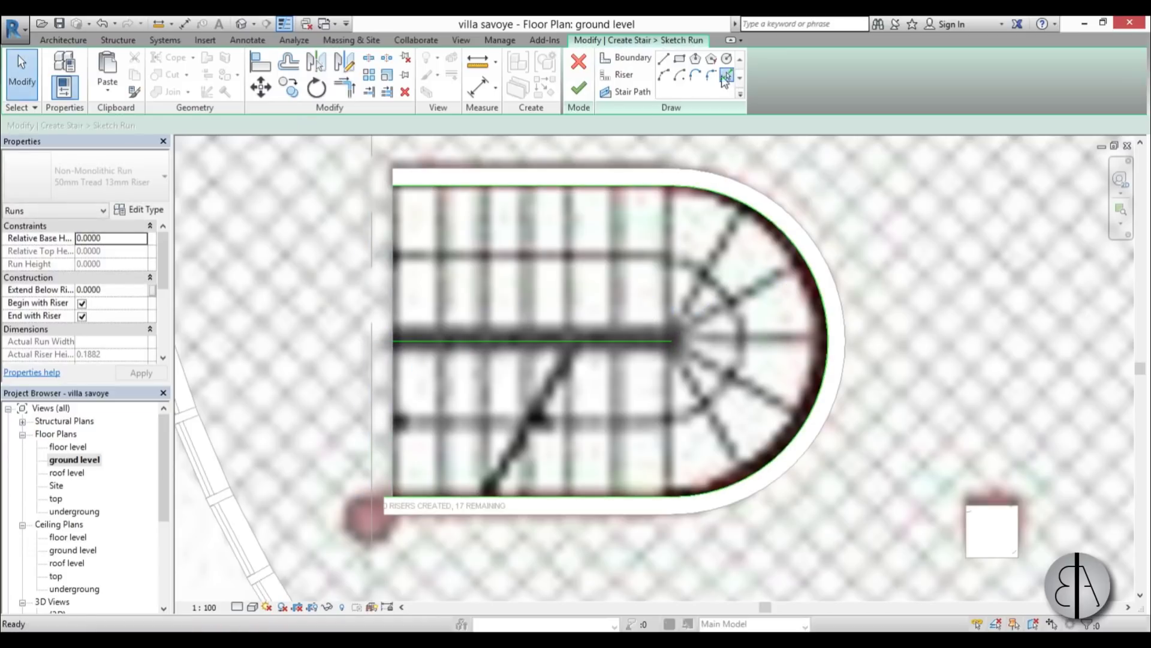
Step: Create parallel boundary lines offset 0.1 m on both sides of the stair's centre line
left_click(726, 76)
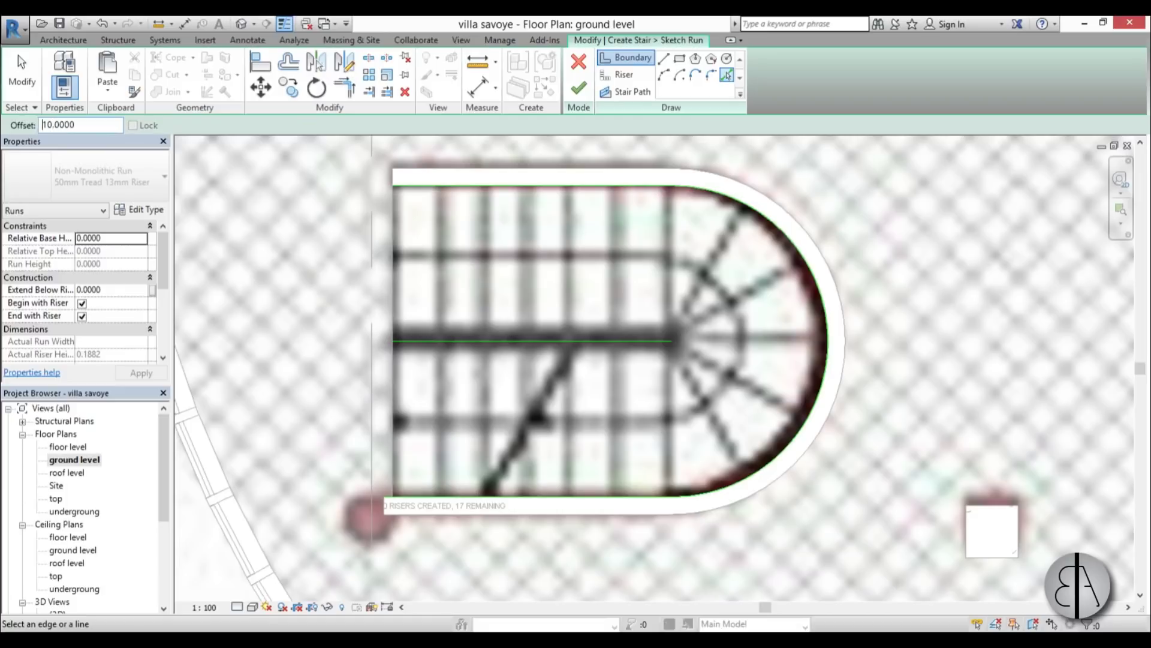
left_click(545, 344)
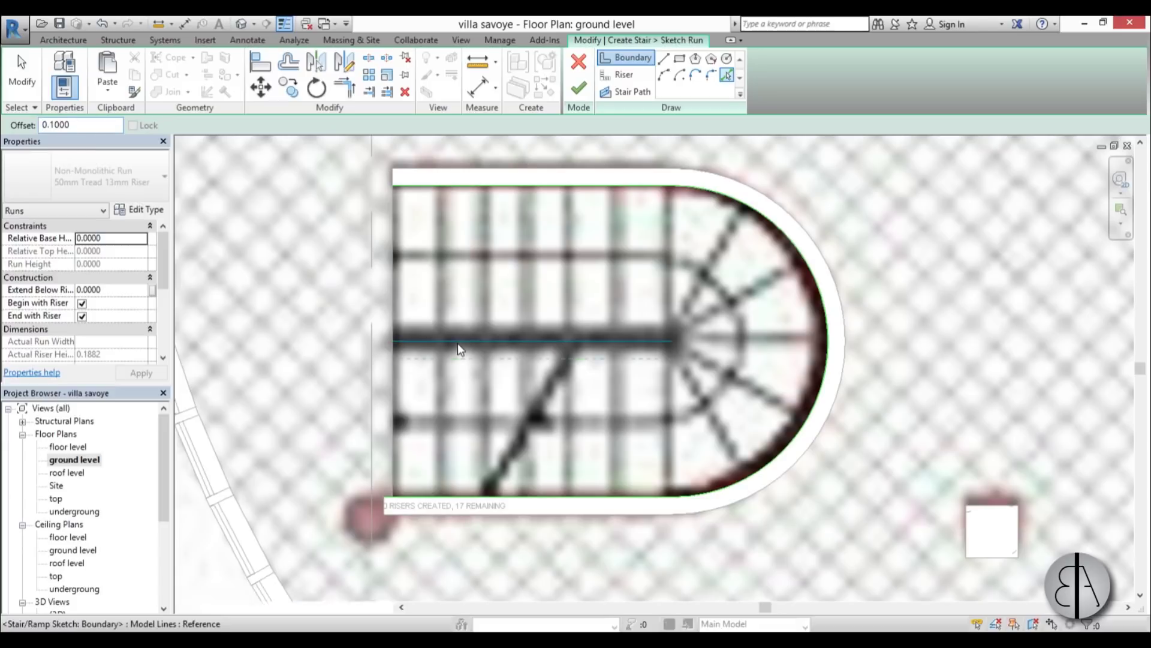
key("Escape")
scroll(726, 223, "up", 1)
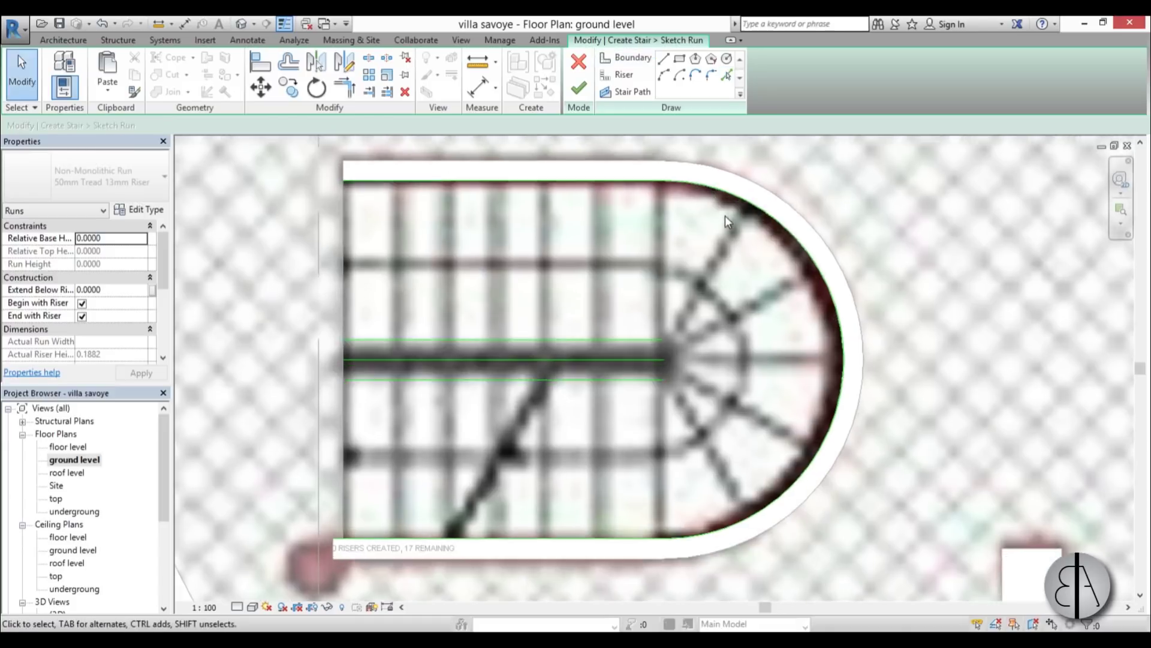
Step: Join the ends of the two offset boundary lines with a 180° arc and delete the centre line between them
left_click(663, 74)
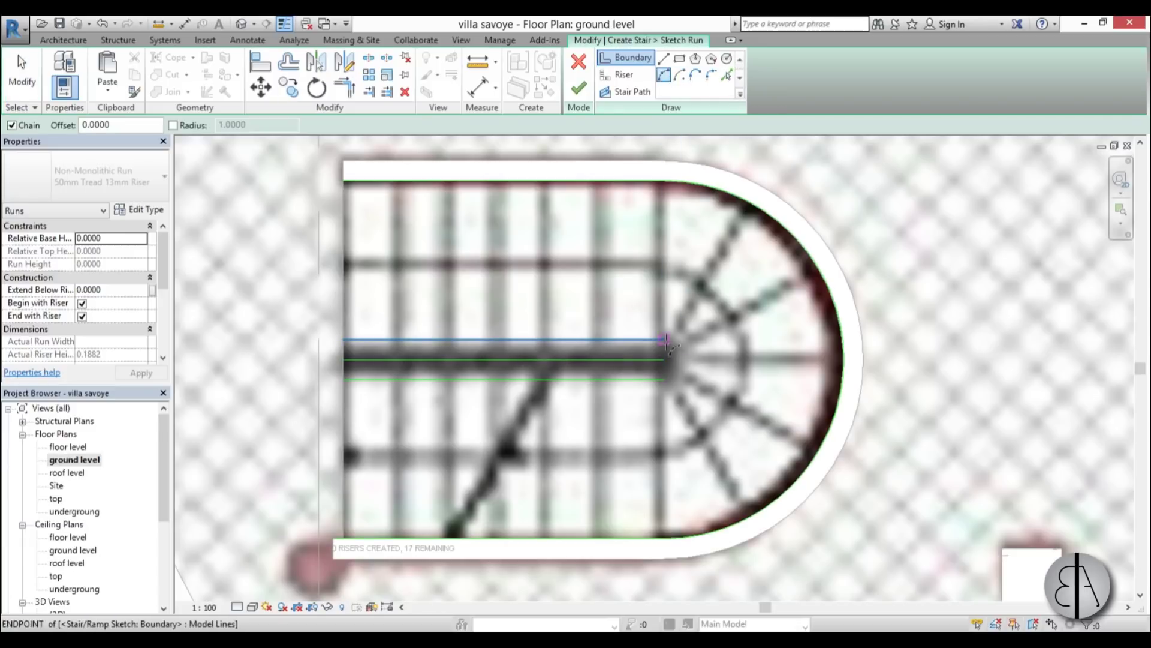
key("Escape")
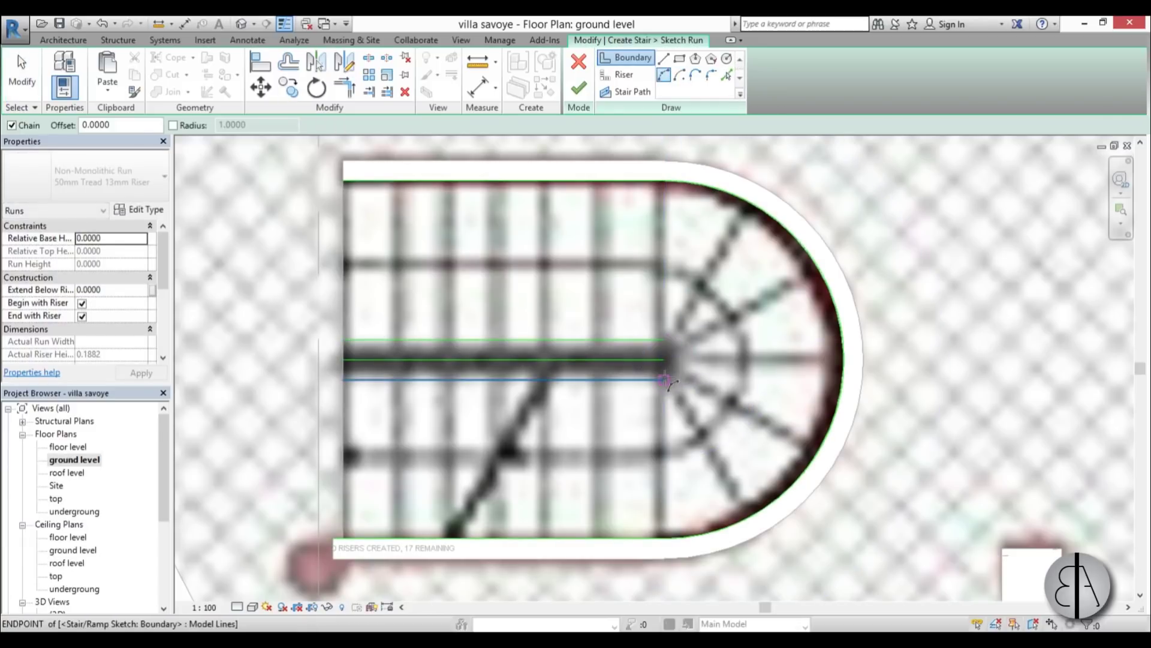
left_click(664, 380)
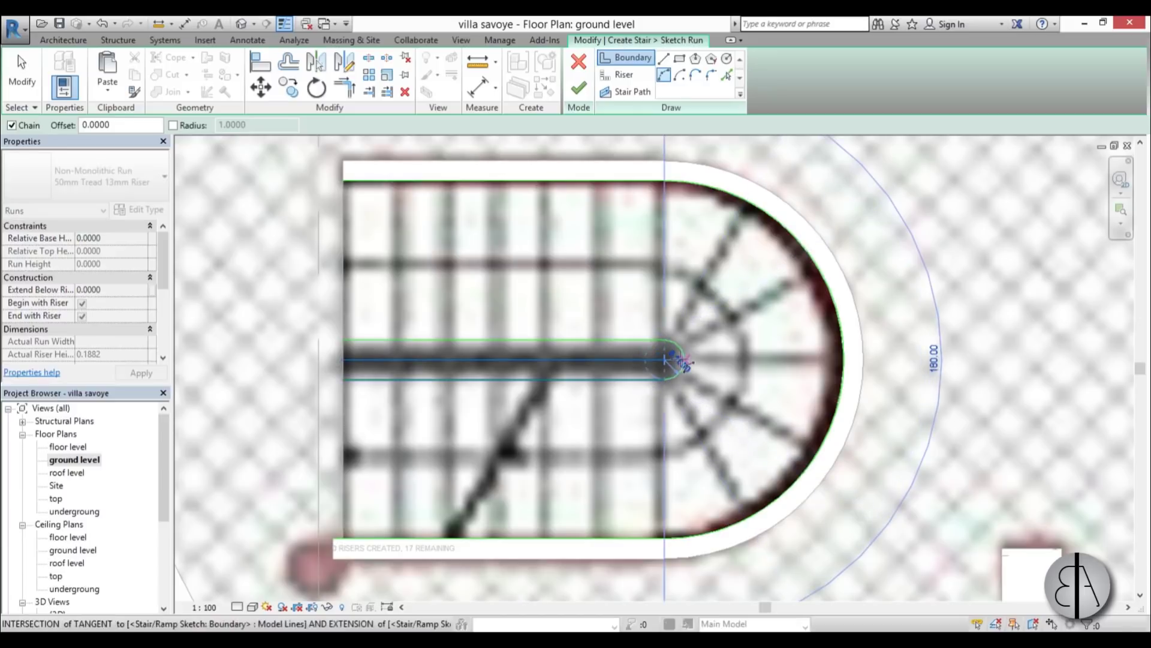
left_click(684, 363)
key("Escape")
key("Escape")
left_click(654, 367)
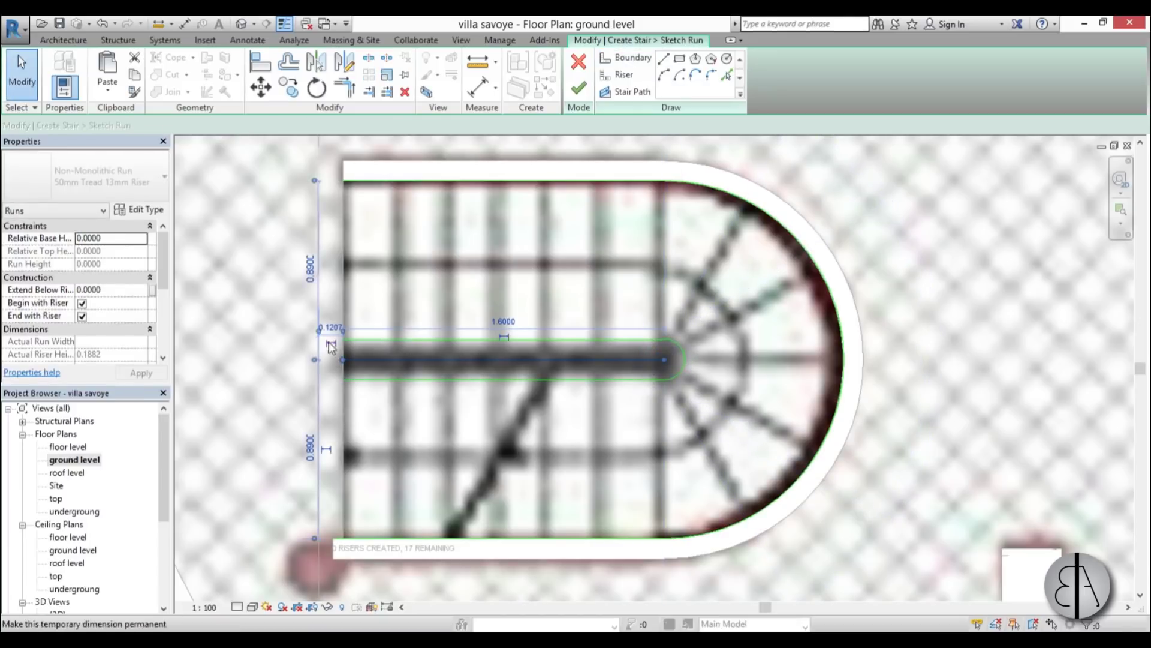
left_click(234, 346)
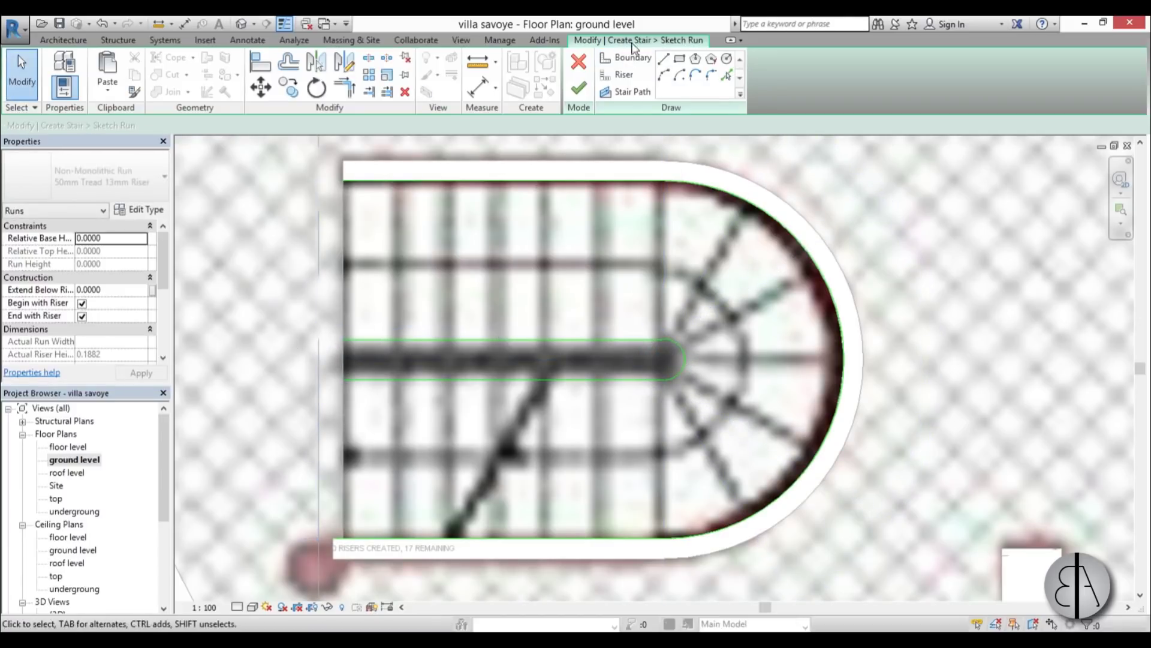
Step: Draw the lower flight's first four straight risers from the inner to the outer boundary, tracing the underlay from the open end
left_click(624, 75)
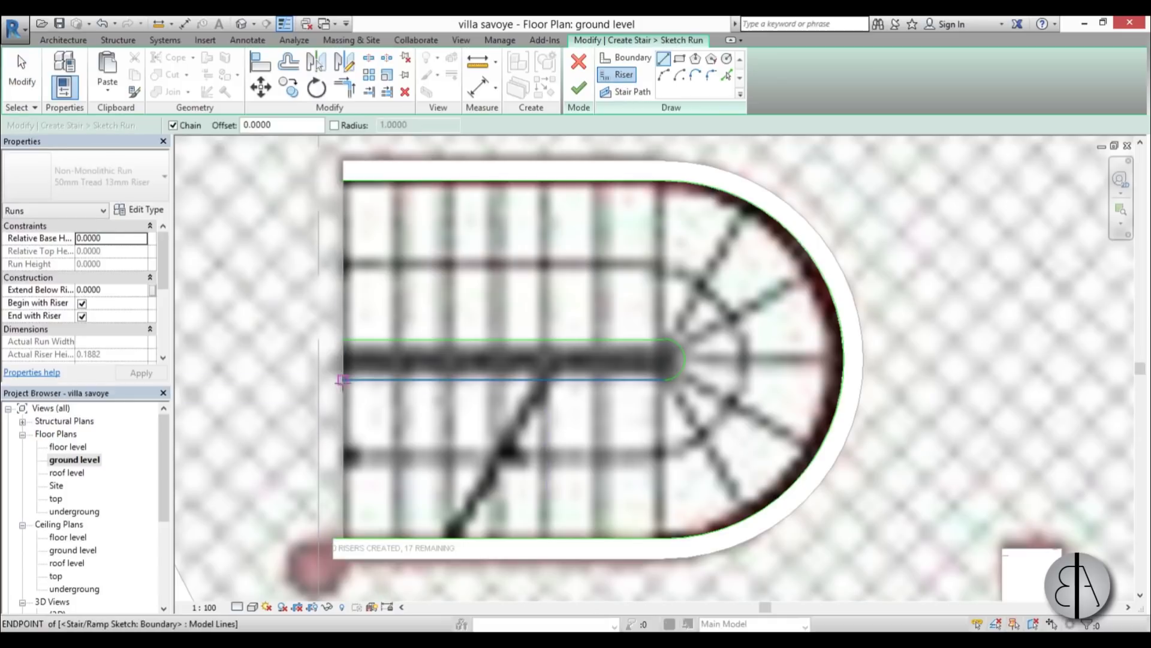
left_click(342, 379)
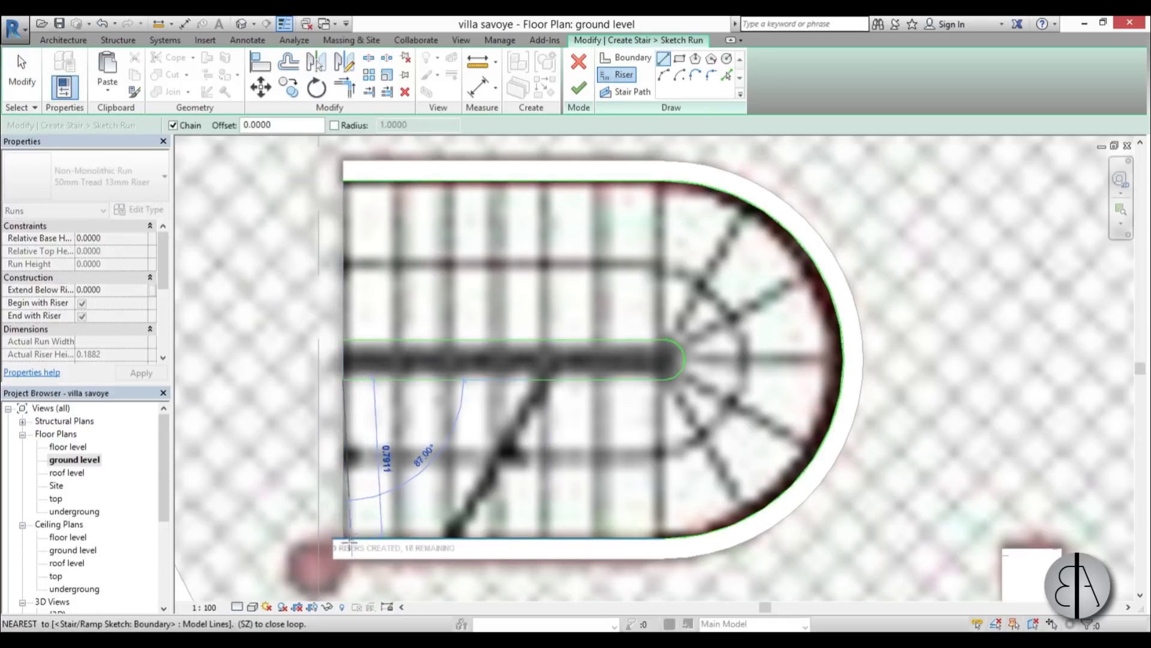
left_click(343, 538)
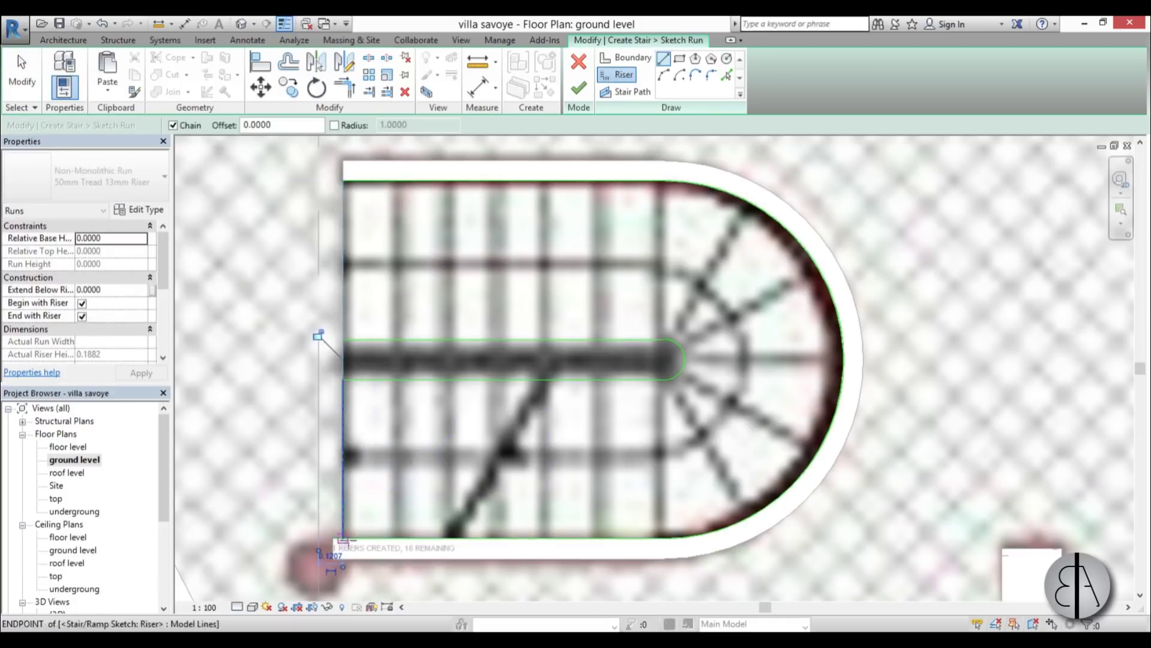
left_click(400, 380)
left_click(399, 539)
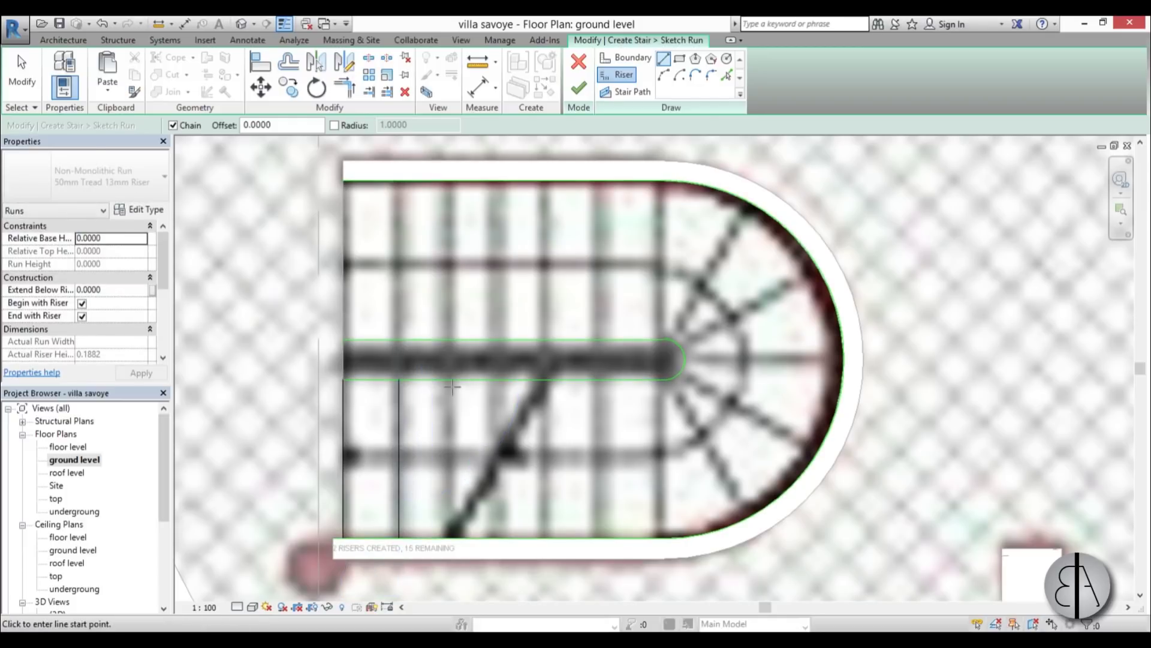
left_click(451, 380)
left_click(451, 539)
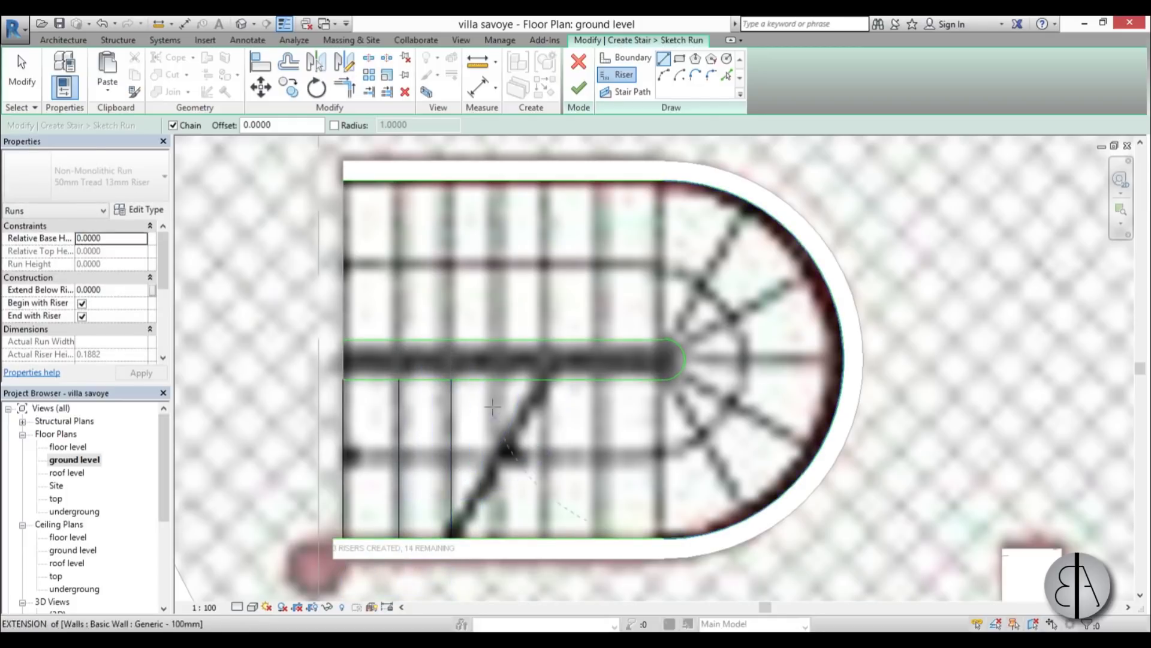
left_click(503, 380)
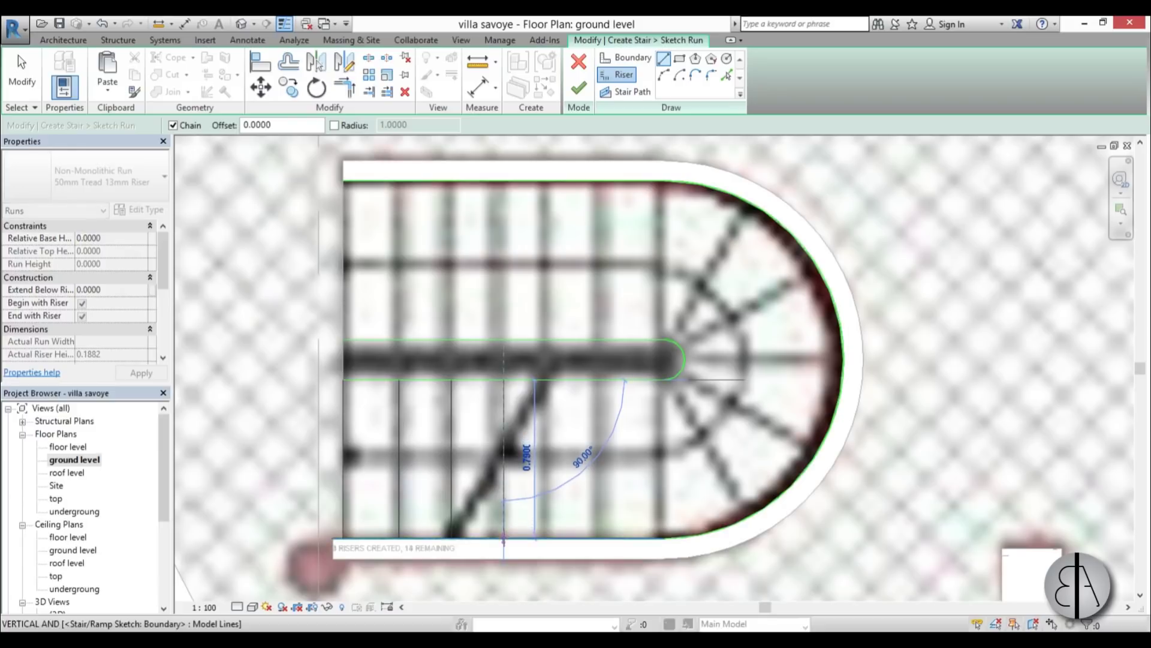
left_click(503, 539)
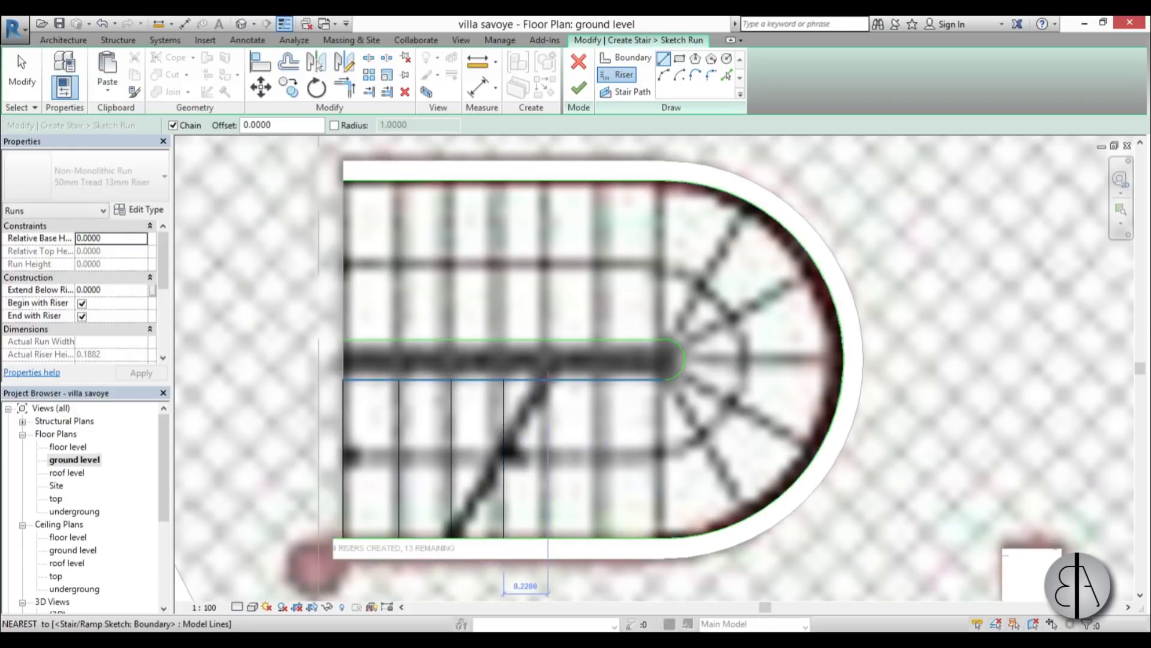
Step: Draw three more straight risers across the lower flight, ending with one at the start of the curve
left_click(547, 380)
left_click(547, 538)
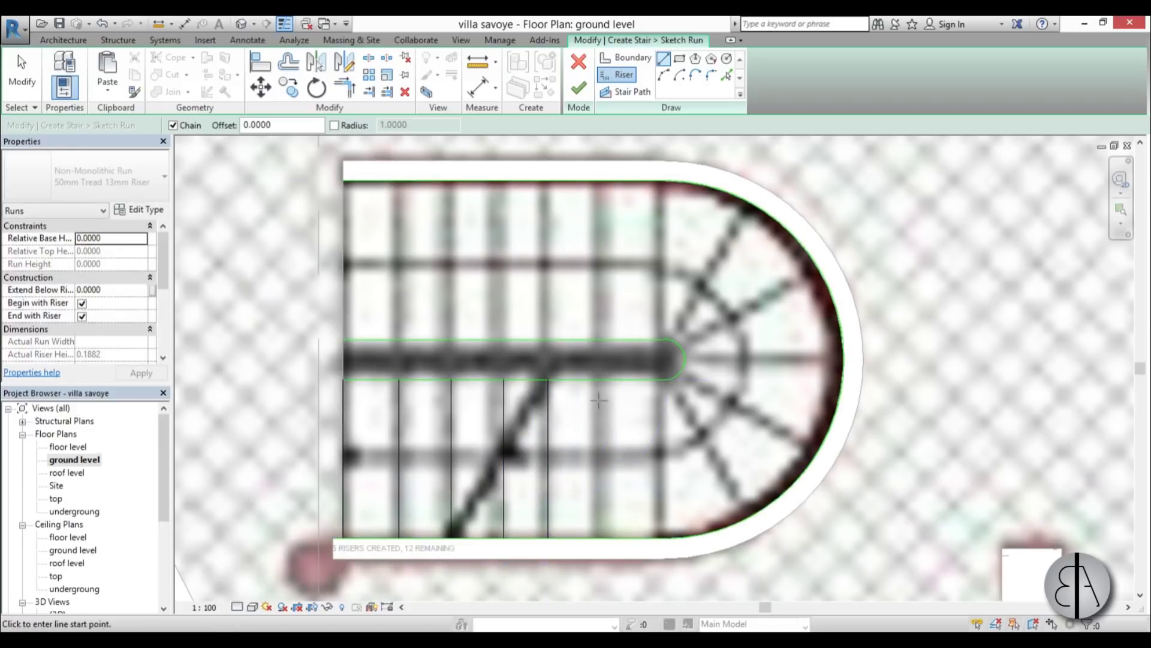
left_click(605, 380)
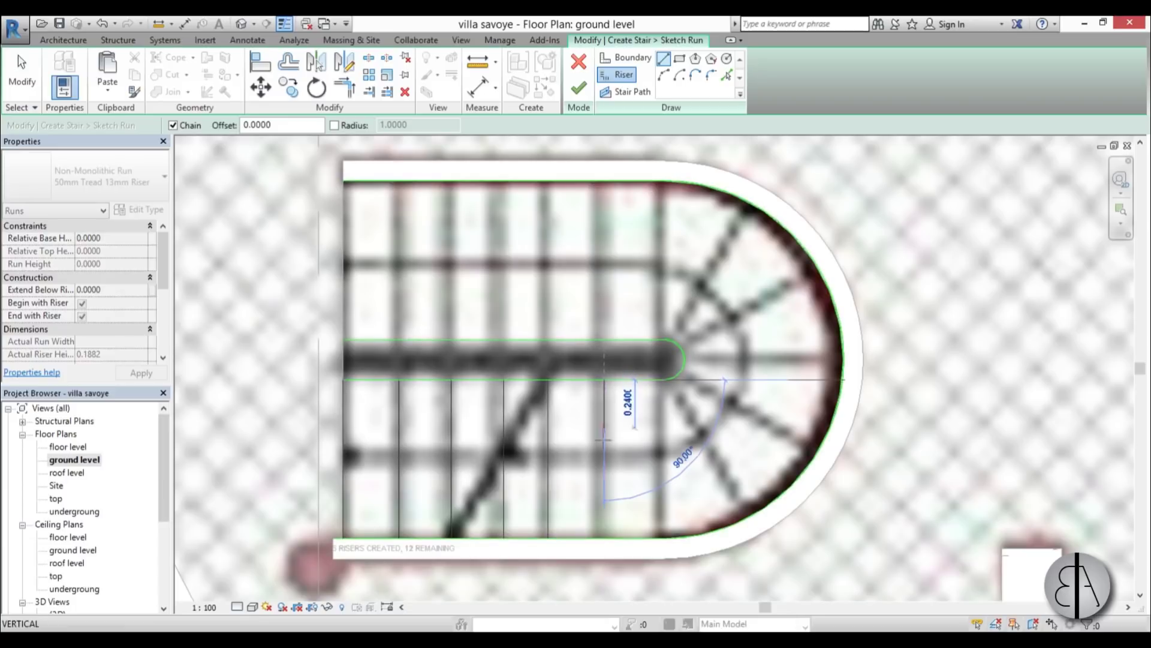
left_click(603, 540)
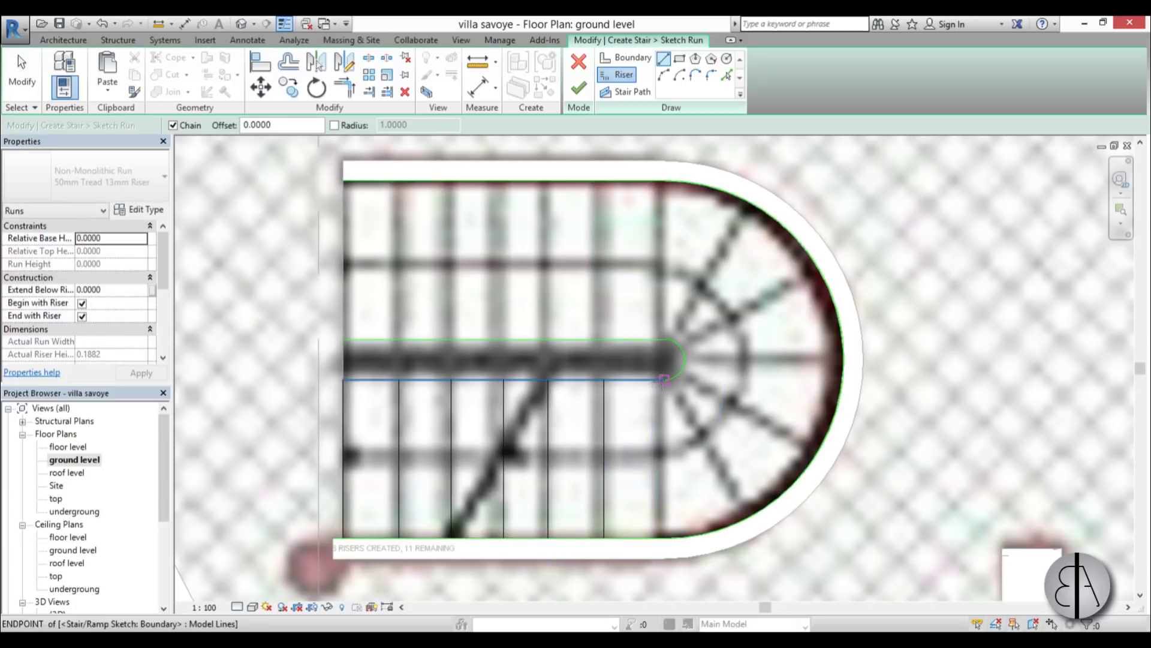
left_click(664, 380)
left_click(664, 537)
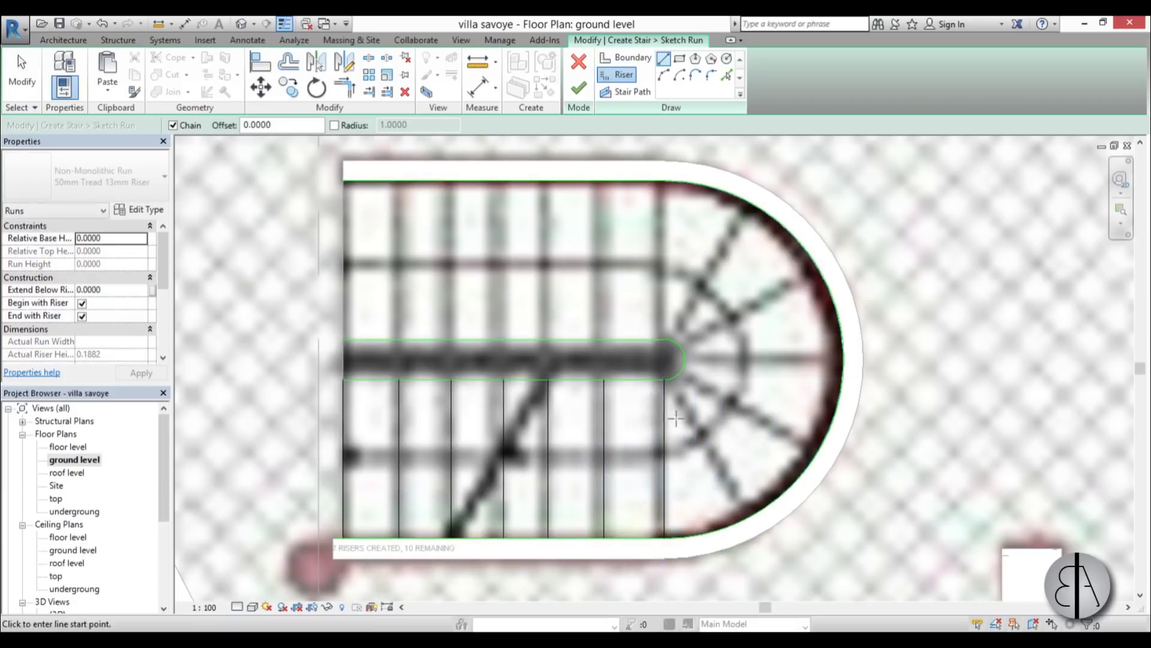
Step: Draw three winder risers from the inner arc's centre to the outer boundary, tracing the underlay and ending with the horizontal one
left_click(666, 366)
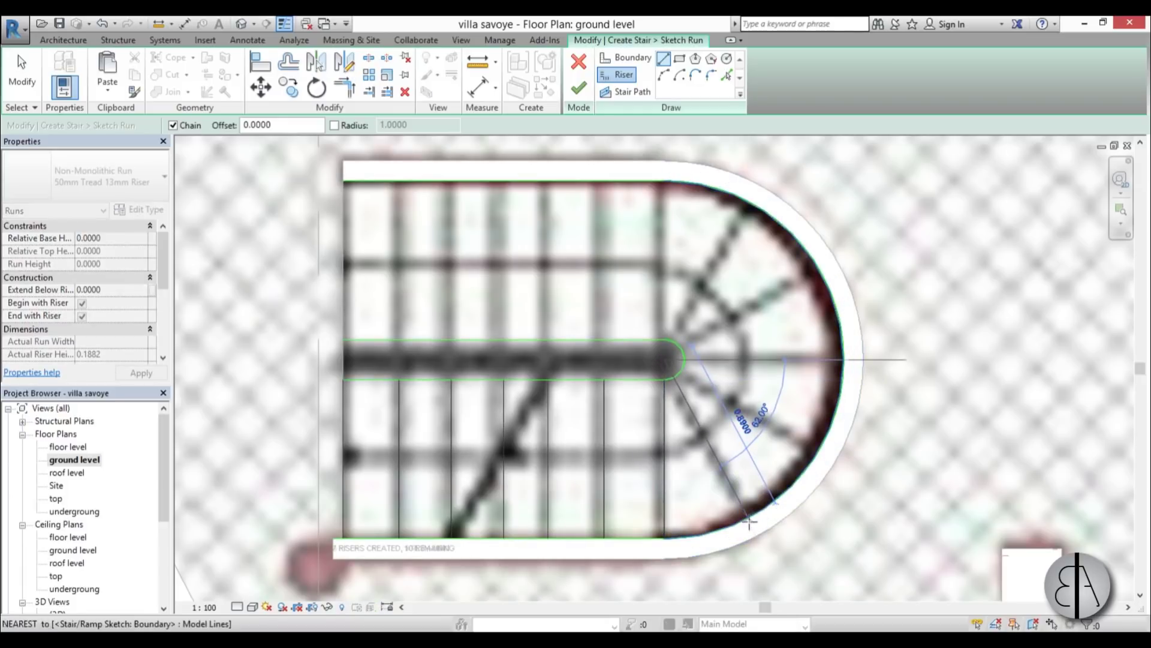
left_click(748, 515)
left_click(666, 363)
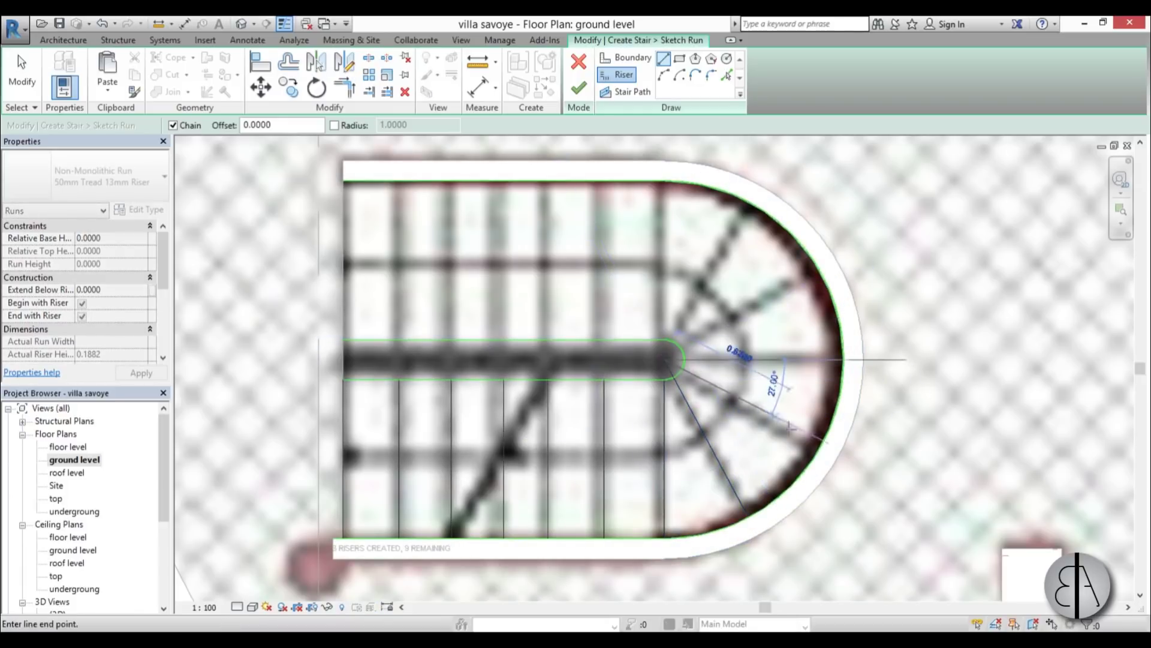
left_click(811, 449)
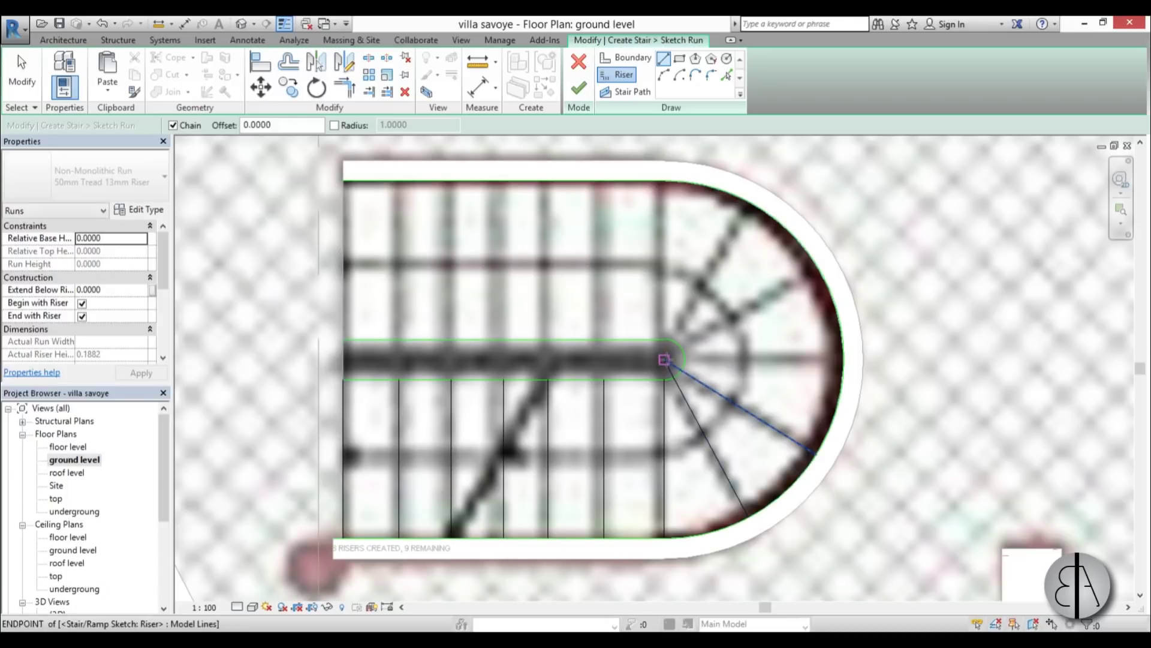
left_click(664, 360)
left_click(842, 360)
key("Escape")
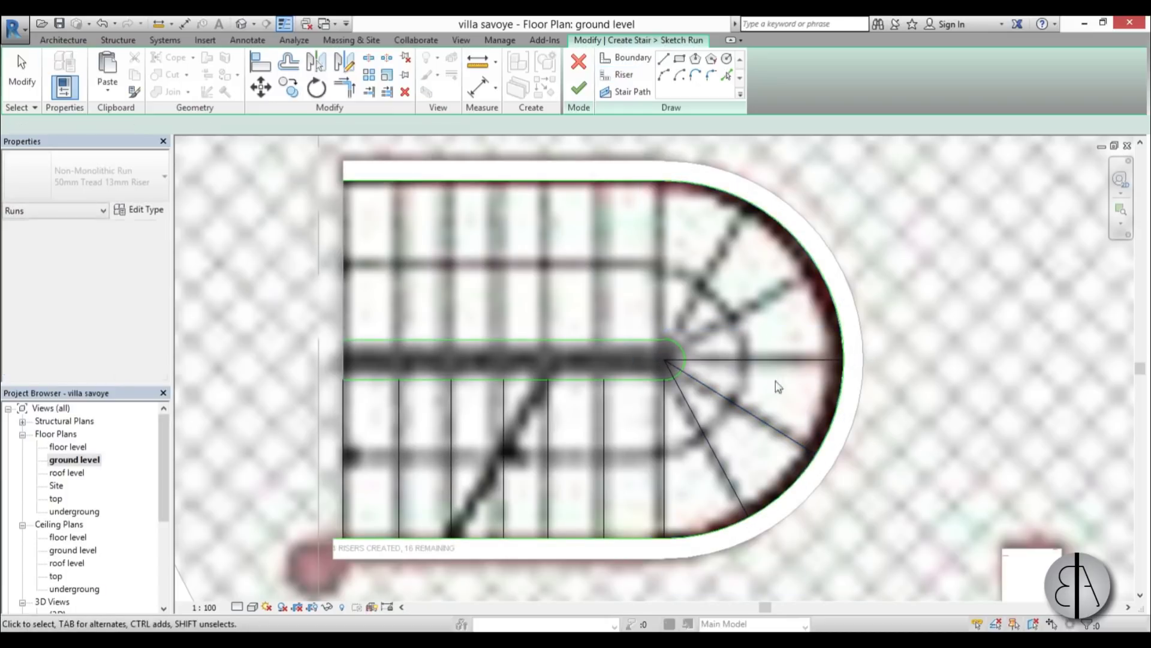
key("Escape")
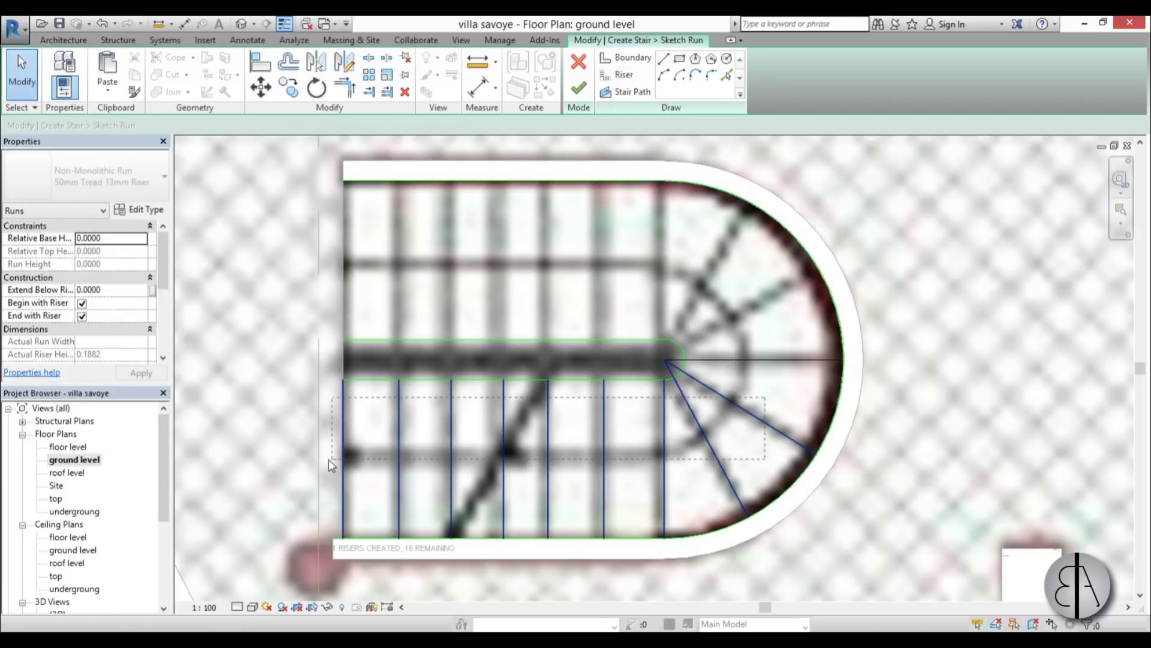
Step: Mirror the lower flight's straight risers and the two angled winder risers about the horizontal winder riser
left_click_drag(329, 460, 334, 457)
key("m")
key("m")
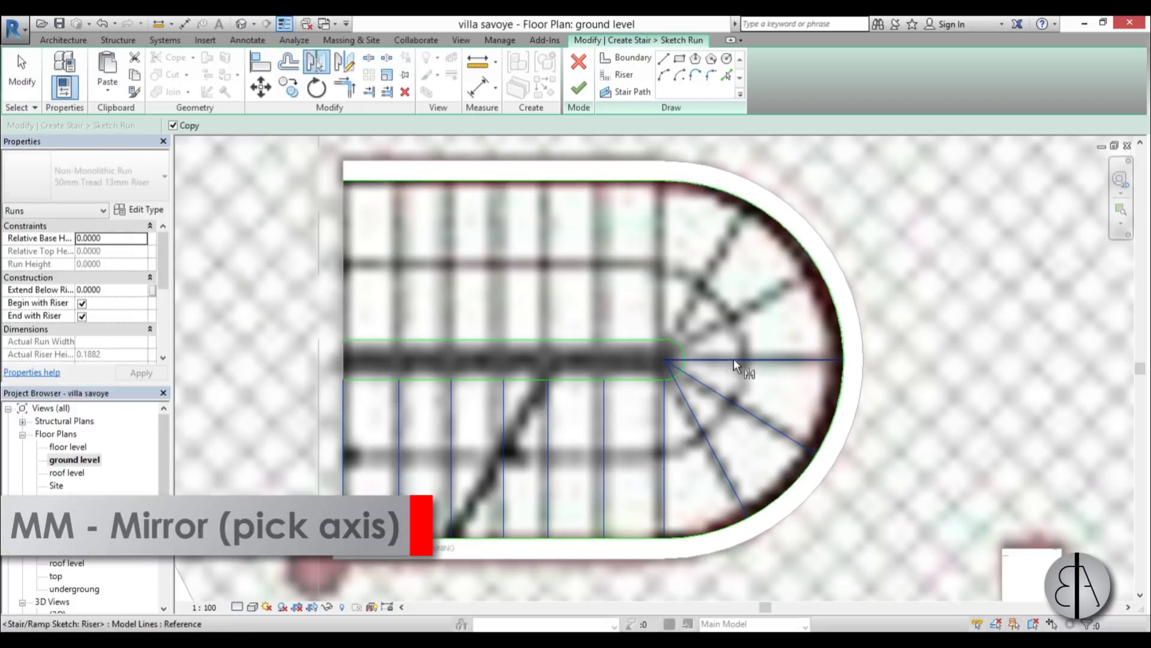
left_click(732, 359)
left_click(671, 355)
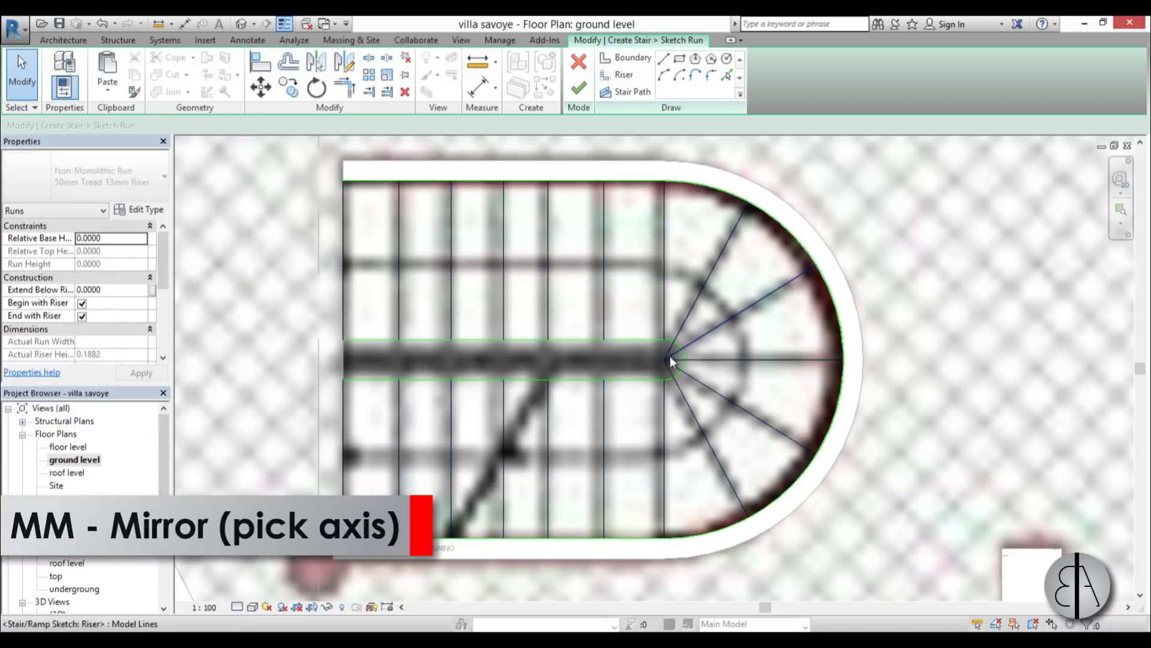
Step: Trim the inner ends of the winder risers back to the inner boundary arc
scroll(669, 356, "up", 3)
left_click_drag(661, 363, 679, 399)
left_click(671, 341)
left_click(689, 364)
left_click(677, 374)
left_click(684, 409)
scroll(685, 378, "down", 3)
left_click(662, 379)
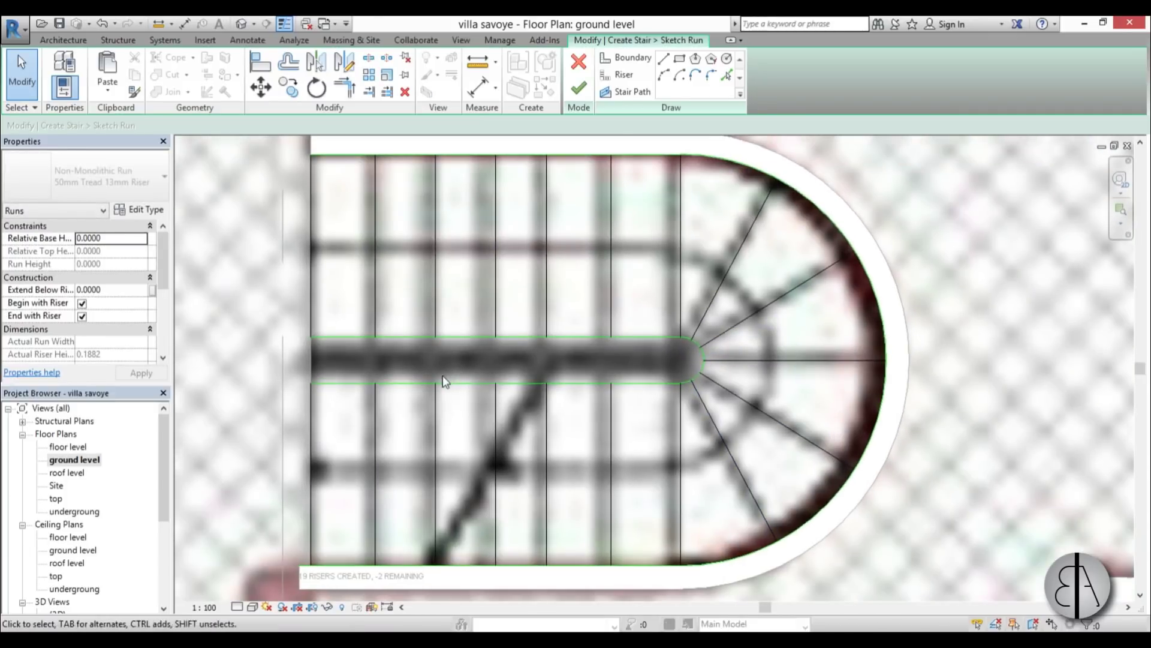
Step: Draw the stair path straight along the lower flight from the open end, continuing with a 180° arc around the curve
middle_click_drag(444, 384, 451, 384)
scroll(442, 382, "down", 1)
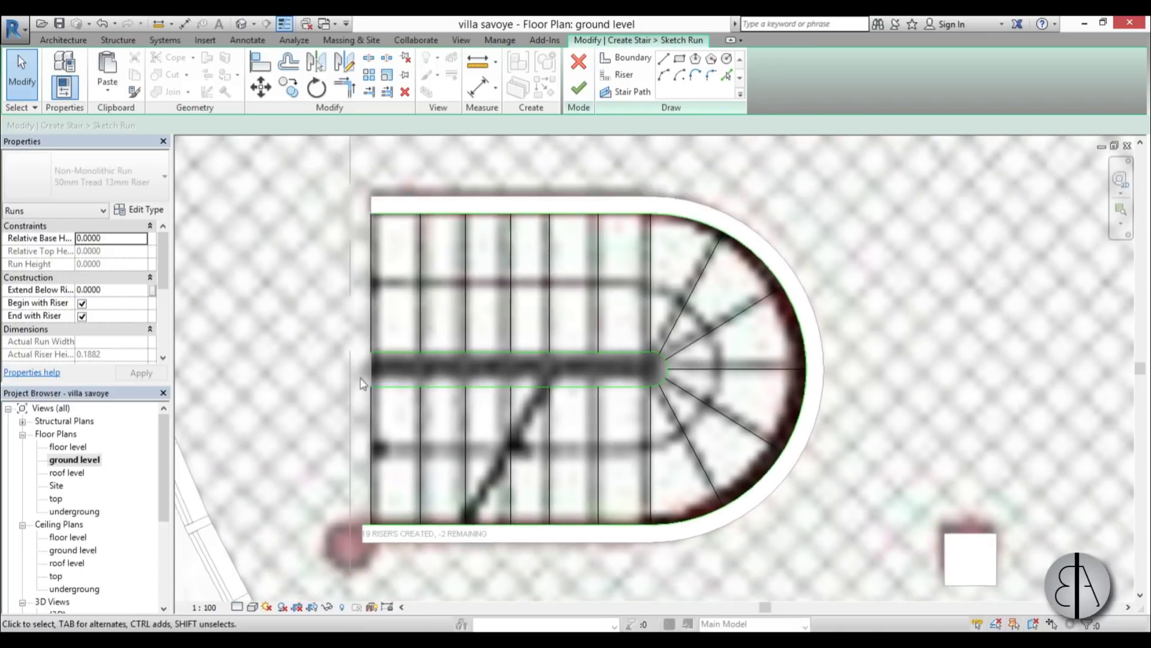
scroll(501, 399, "up", 3)
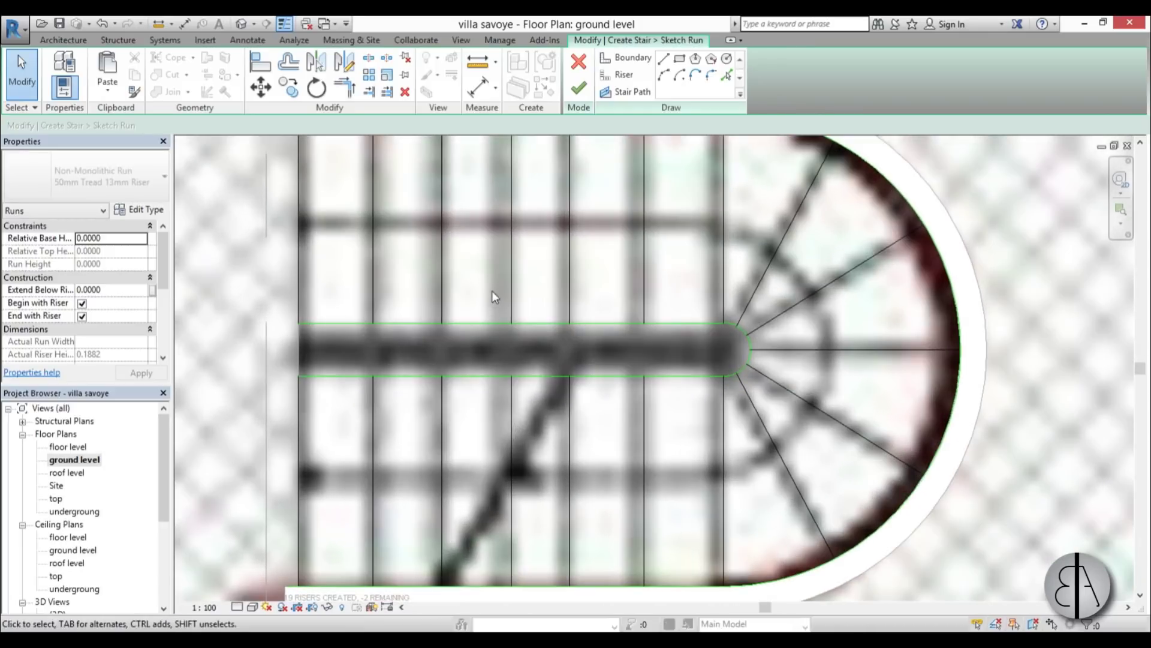
scroll(491, 296, "down", 4)
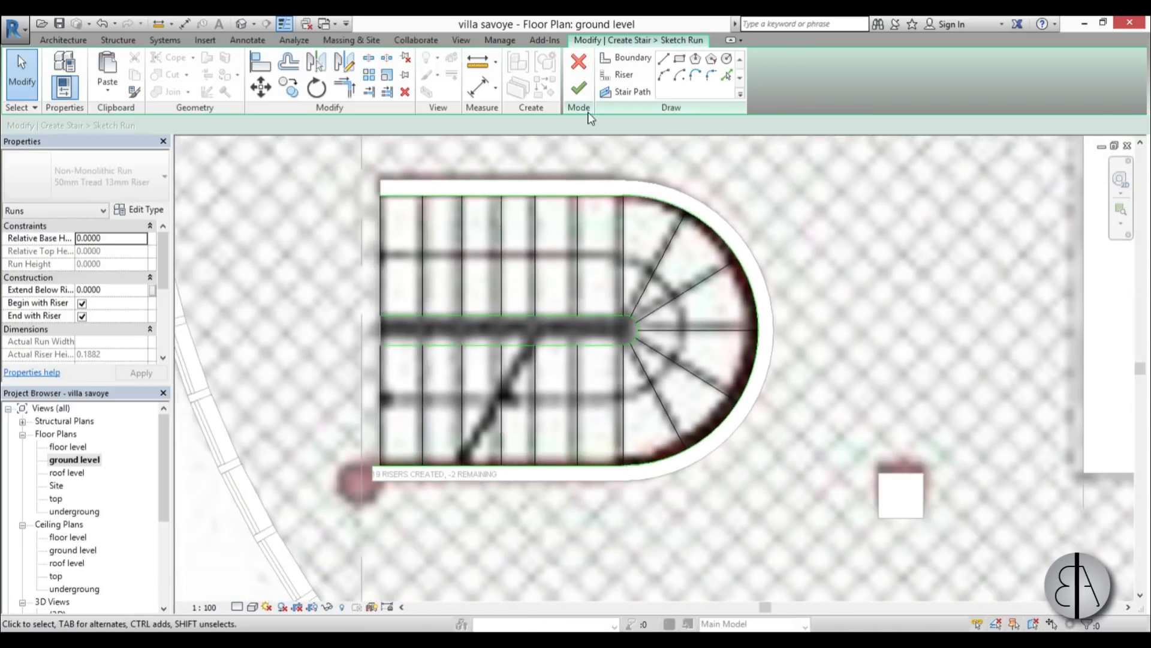
left_click(624, 92)
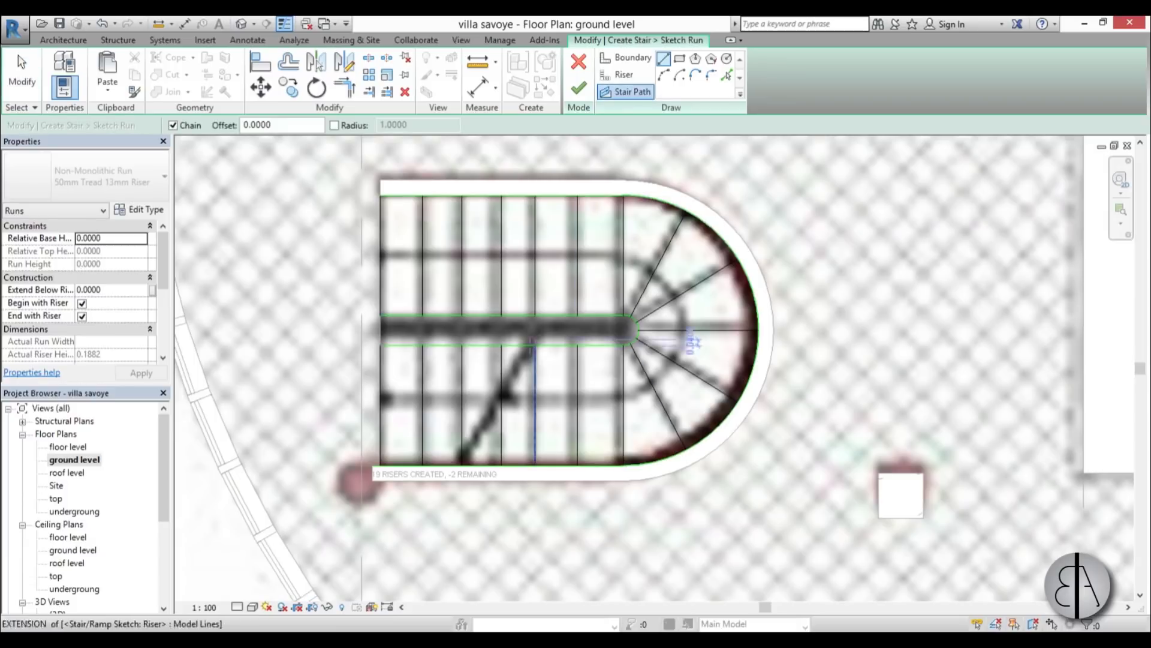
left_click(382, 406)
left_click(627, 405)
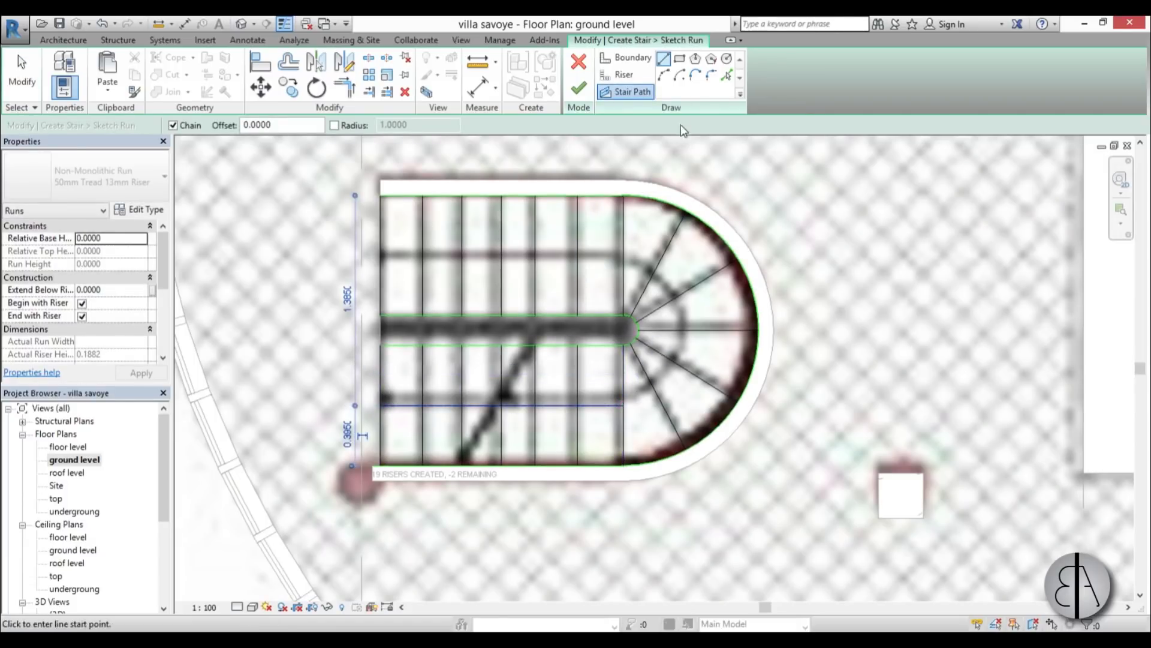
left_click(624, 406)
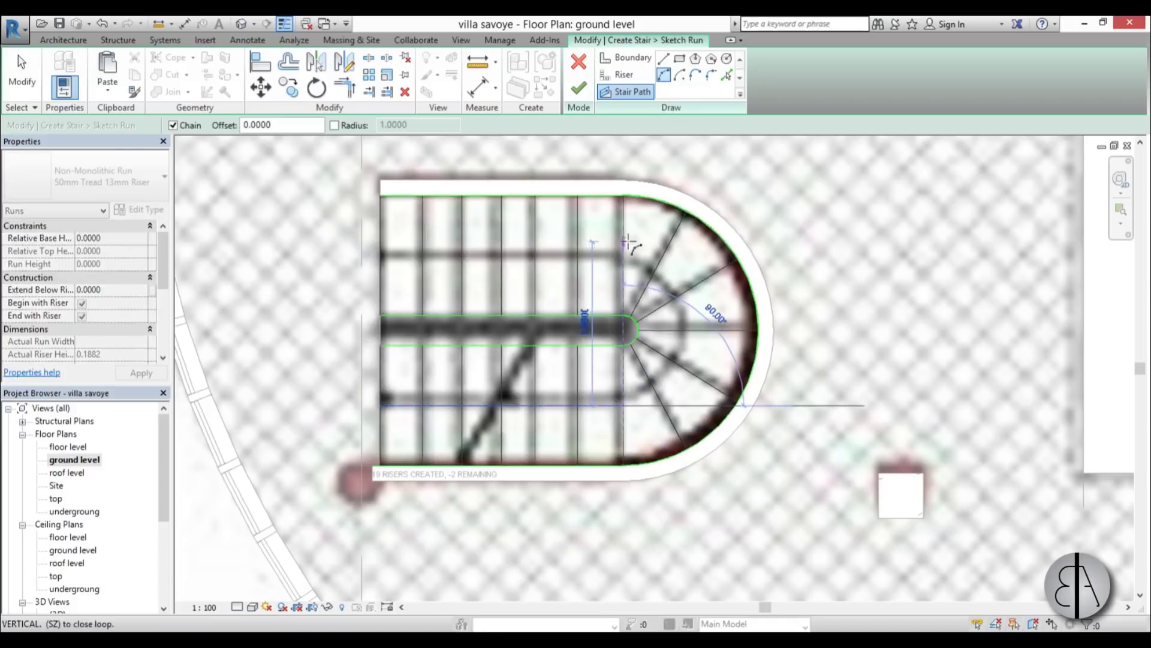
left_click(623, 249)
left_click(700, 342)
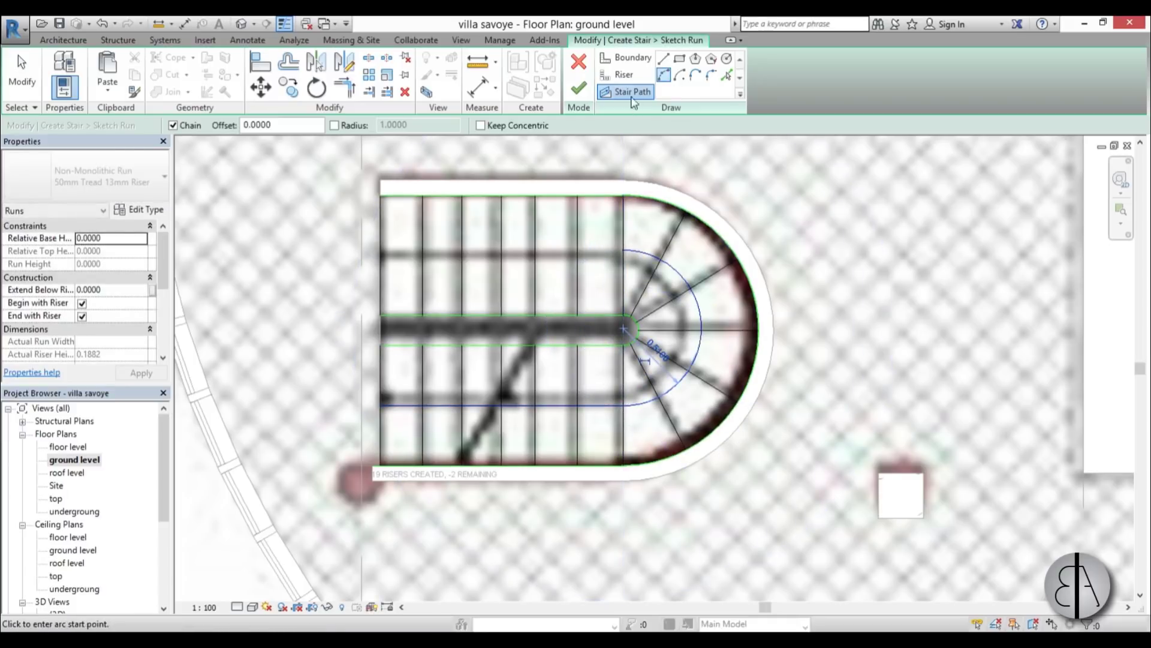
Step: Extend the stair path from the arc's upper end along the upper flight to the open end and finish the run sketch
left_click(662, 58)
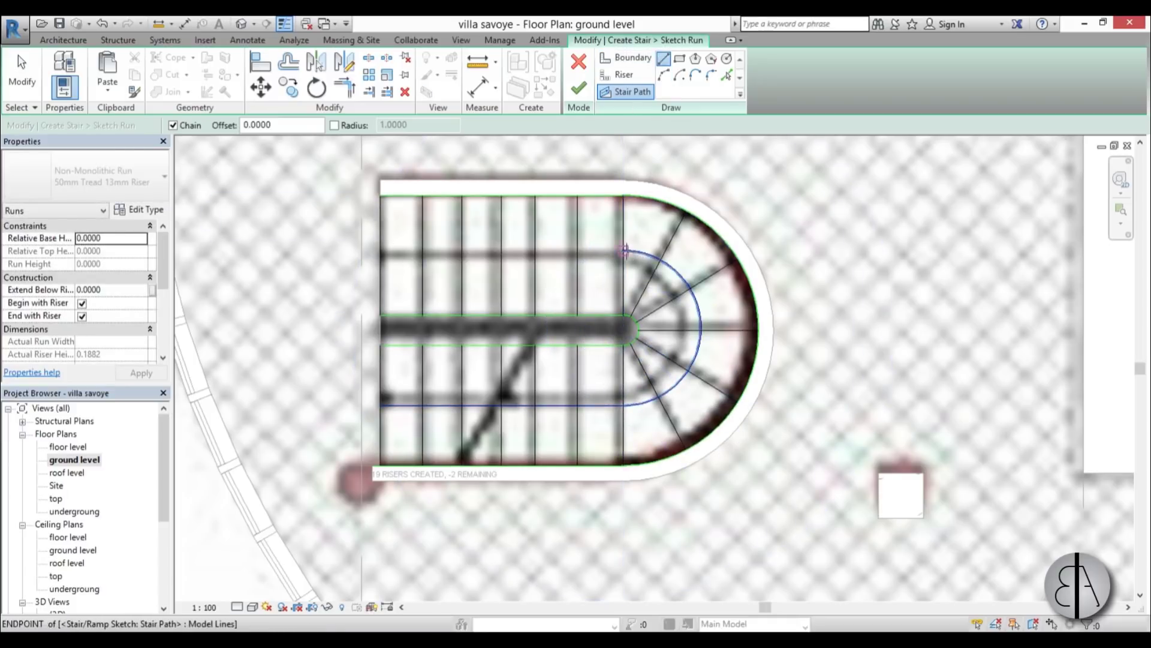
left_click(623, 251)
left_click(380, 251)
left_click(572, 97)
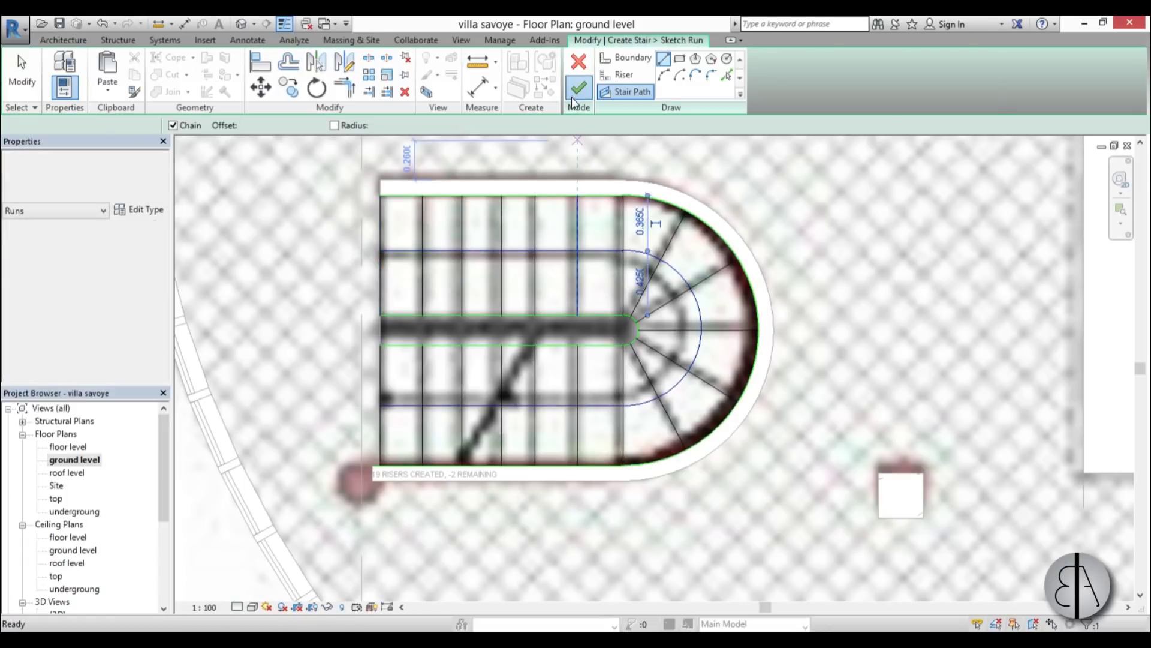
left_click(577, 89)
left_click(318, 365)
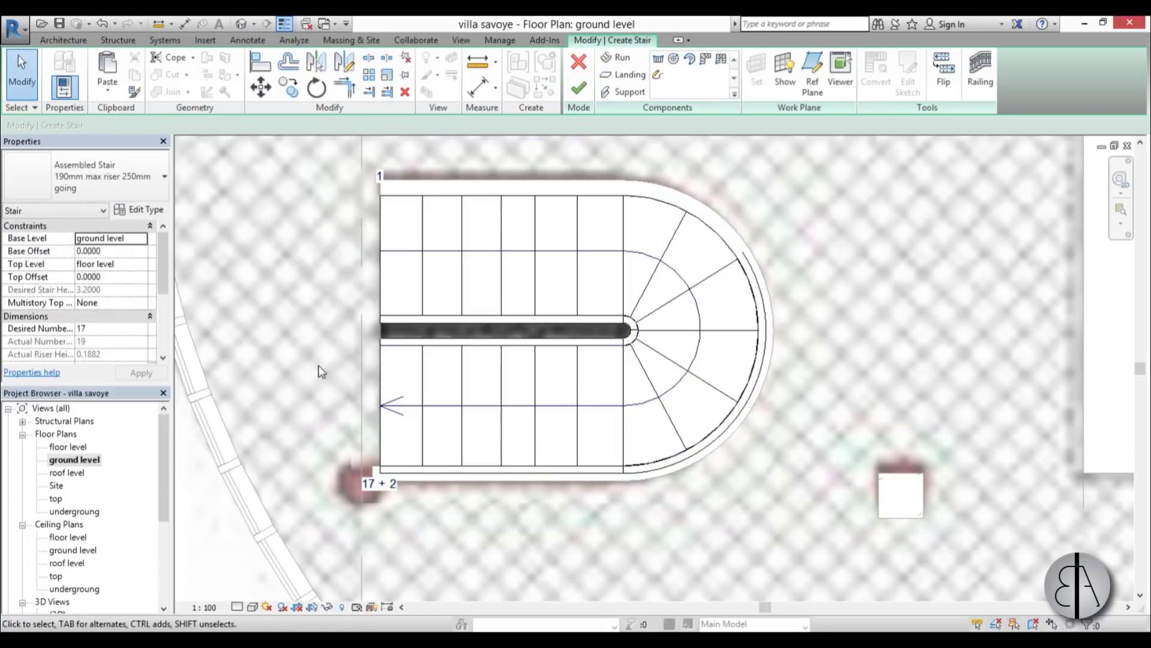
Step: Delete the outer stringers around the curve and along the lower flight
left_click(469, 324)
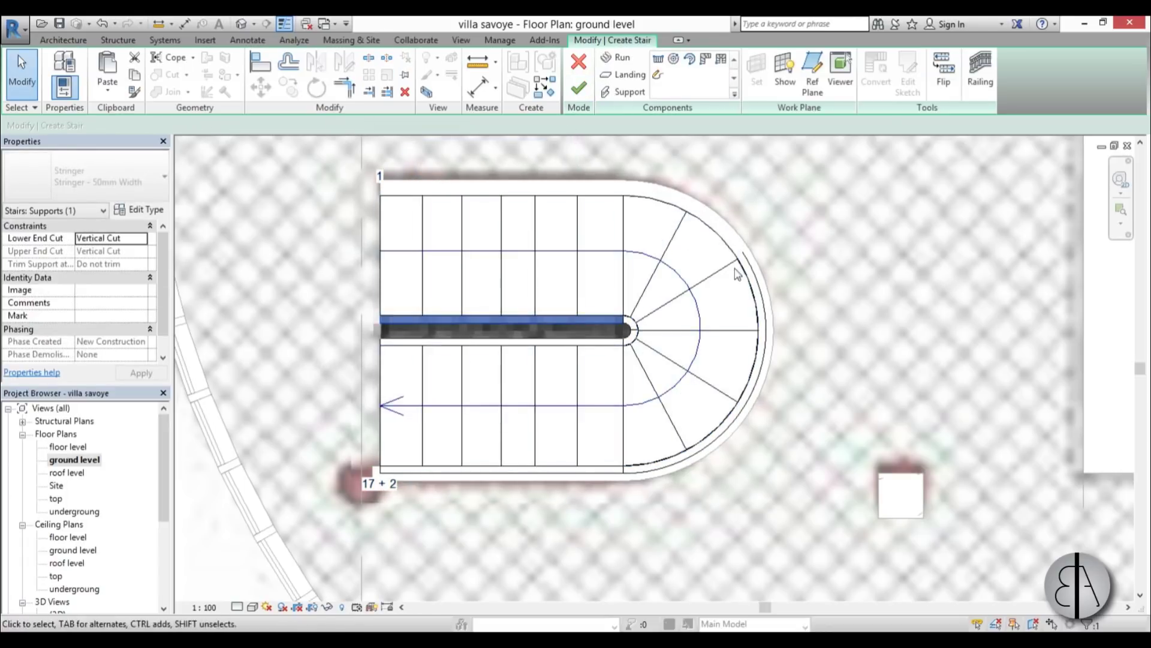
left_click(757, 275)
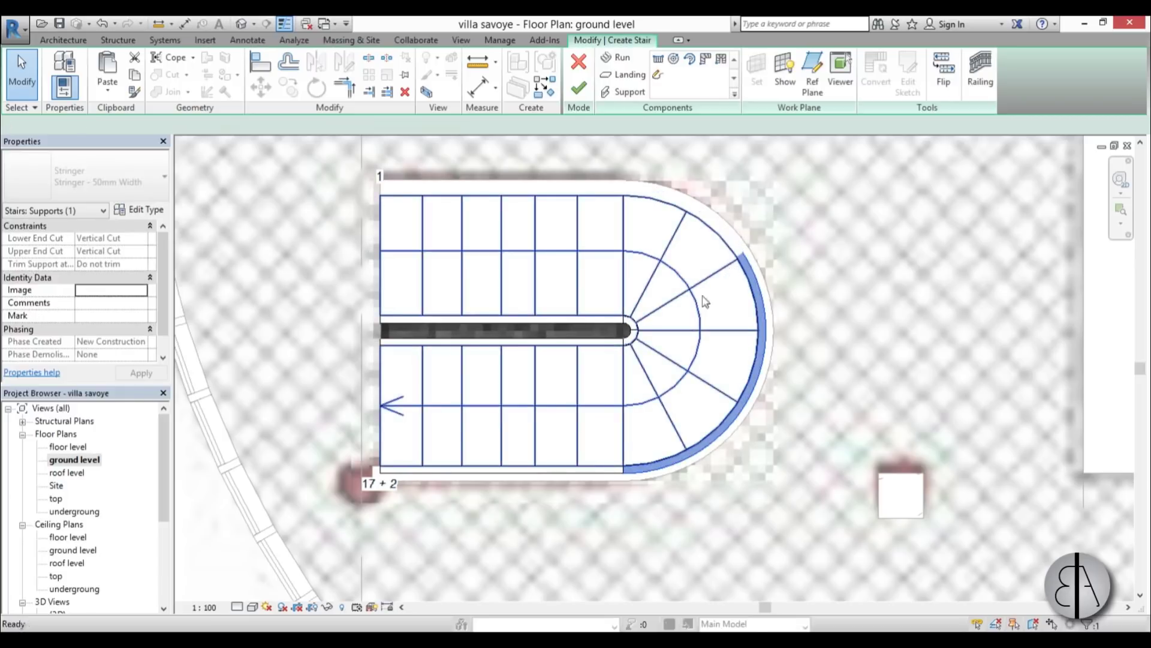
key("Delete")
left_click(579, 472)
key("Delete")
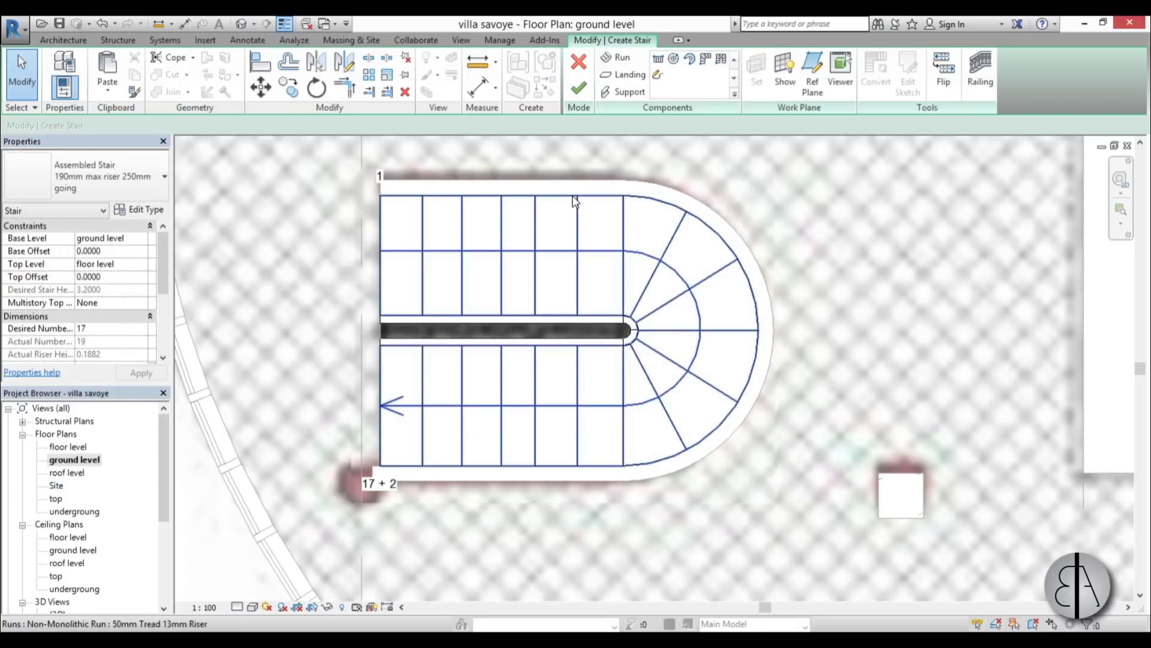
left_click(607, 195)
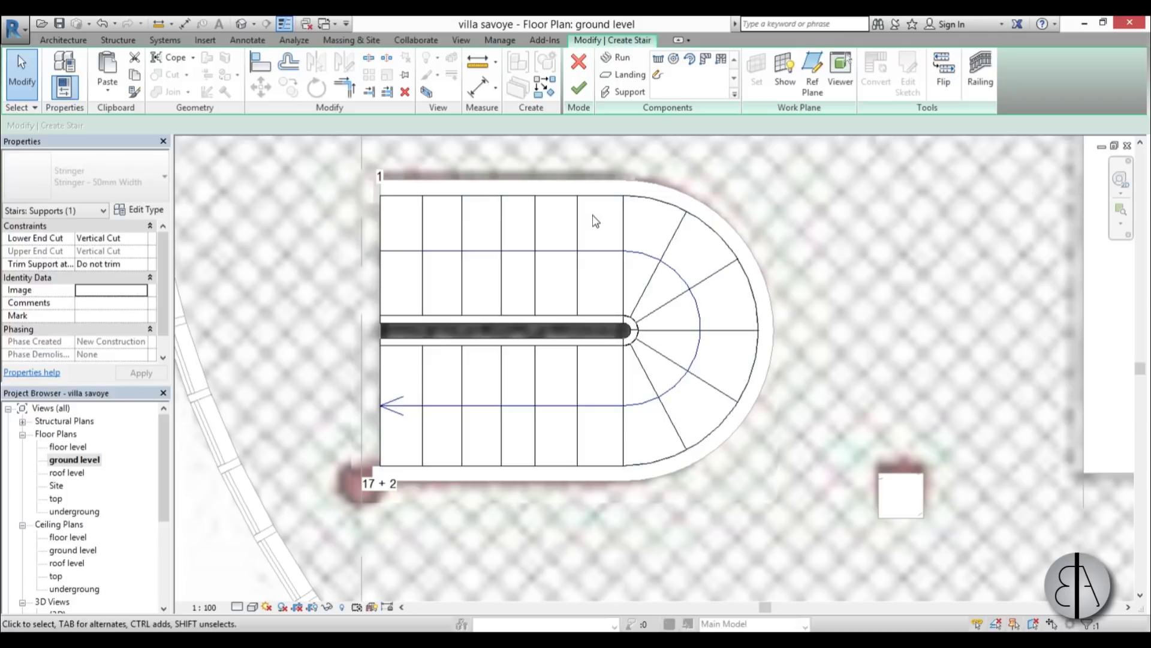
key("Escape")
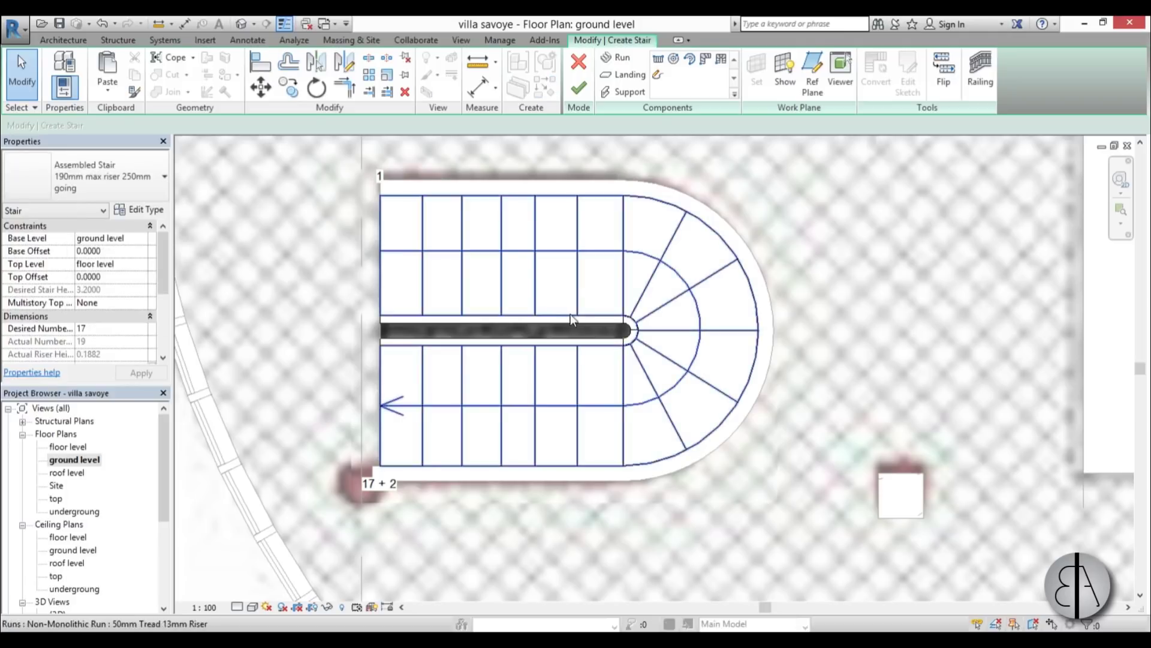
Step: Open the 3D view to inspect the staircase behind the glazed wall and finish the stair
left_click(473, 324)
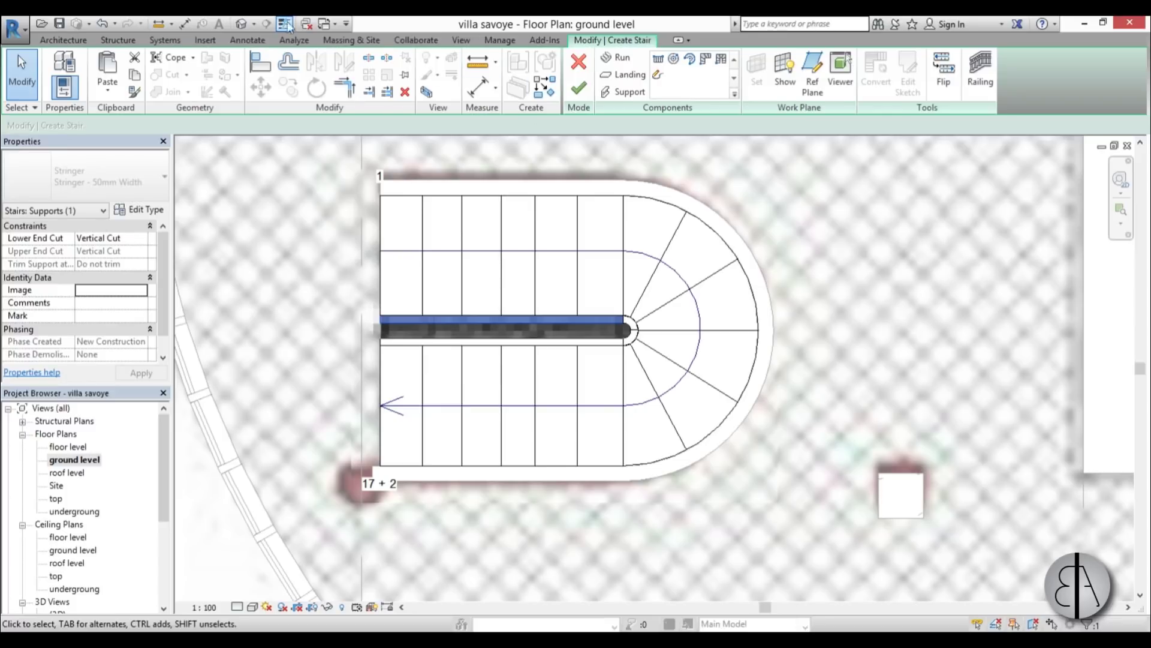
left_click(241, 24)
scroll(604, 396, "down", 3)
mouse_move(485, 420)
middle_mouse_down("shift")
mouse_move(785, 364)
mouse_move(765, 288)
middle_mouse_up("shift")
scroll(600, 426, "up", 5)
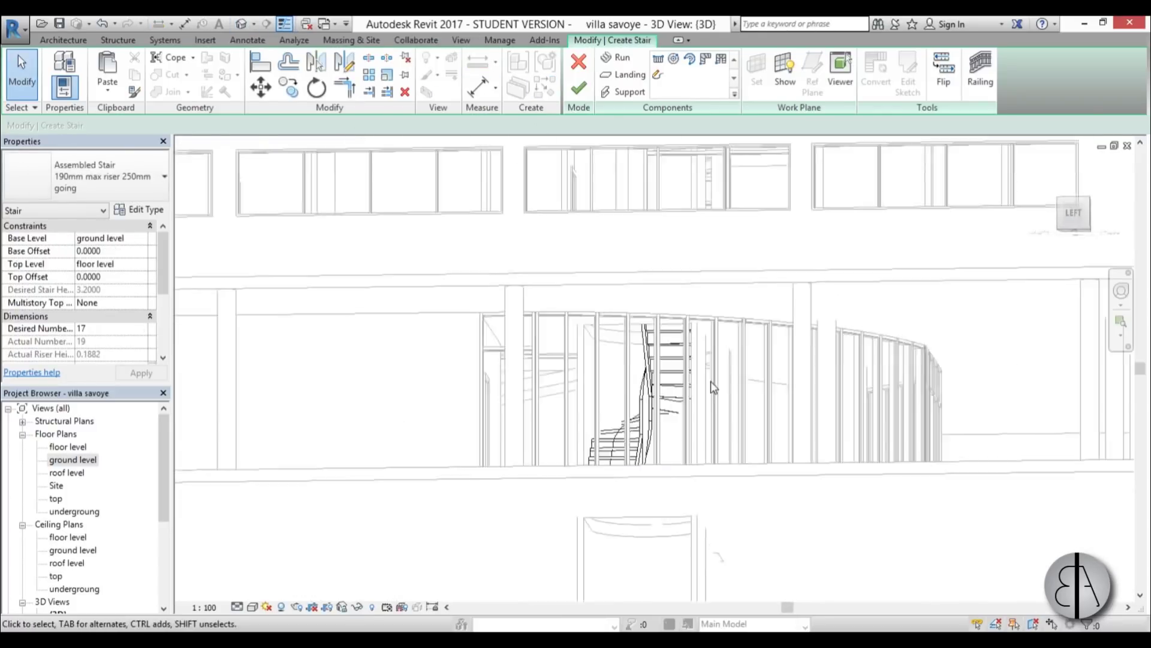
mouse_move(711, 380)
middle_mouse_down("shift")
mouse_move(680, 447)
mouse_move(566, 351)
middle_mouse_up("shift")
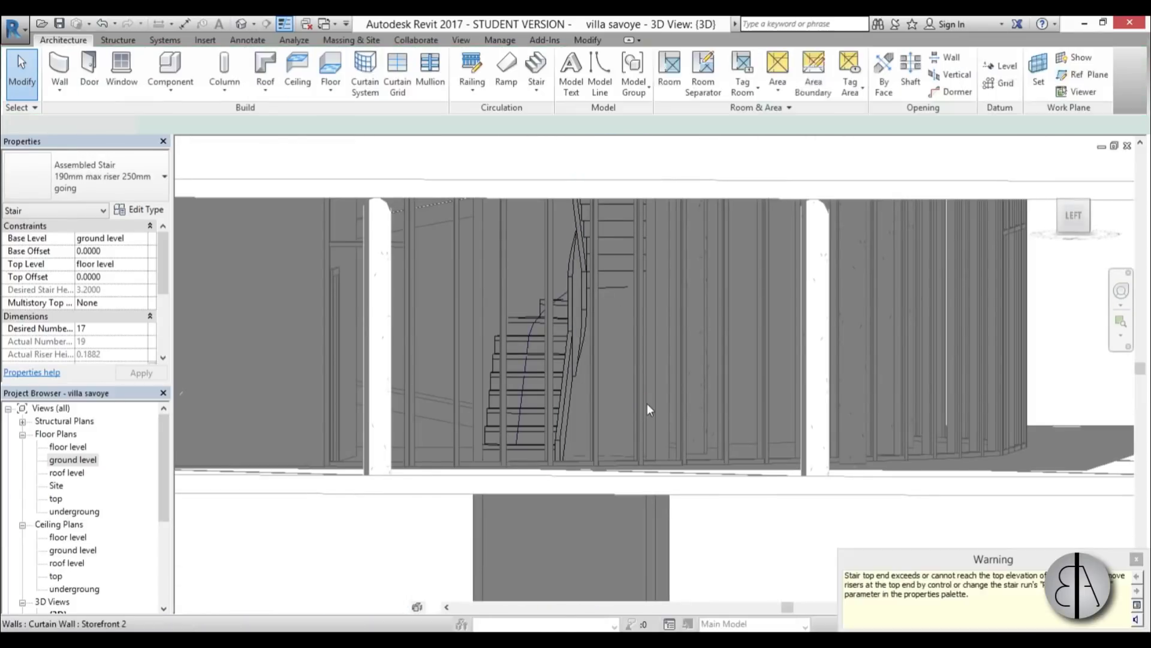
Step: Delete the railing along the staircase's outer edge
left_click(631, 441)
scroll(638, 340, "down", 2)
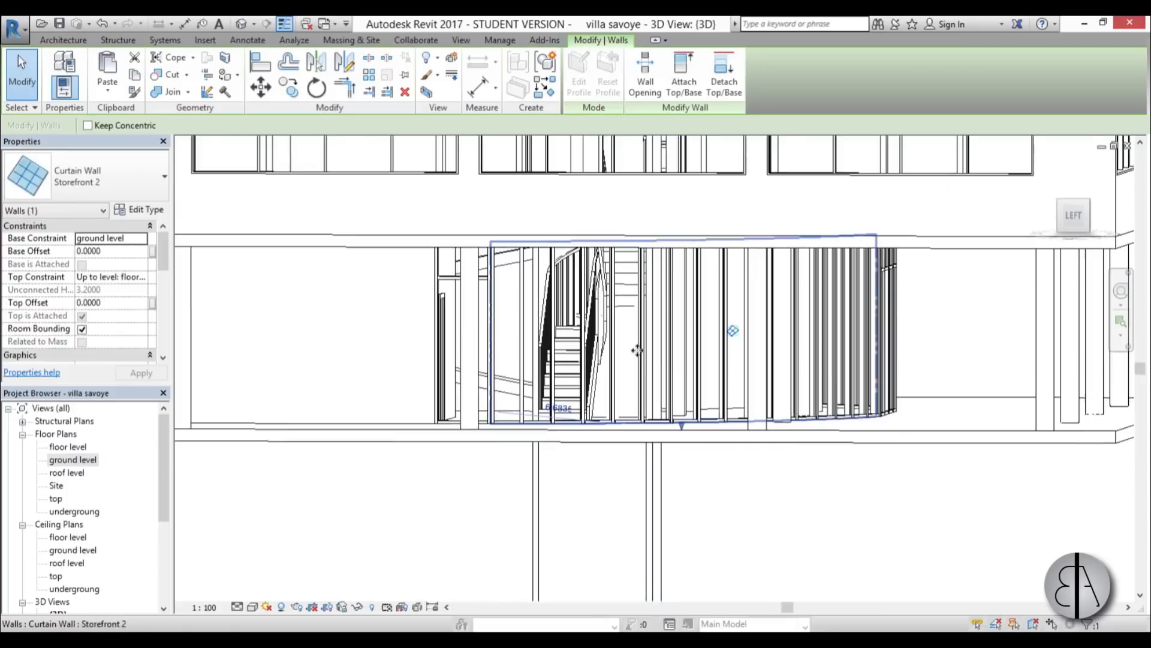
middle_click_drag(637, 345, 634, 358, "shift")
scroll(584, 305, "up", 3)
left_click(579, 302)
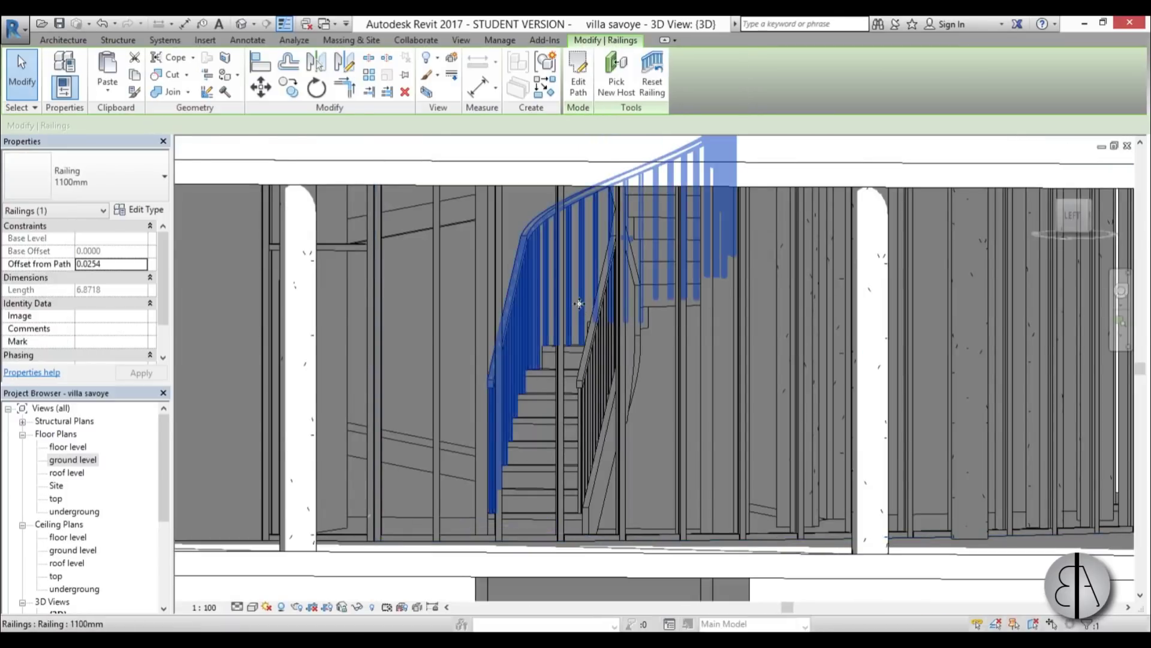
key("Escape")
Step: Change the staircase's inner railing to the 900mm Pipe type
left_click(598, 375)
left_click(165, 176)
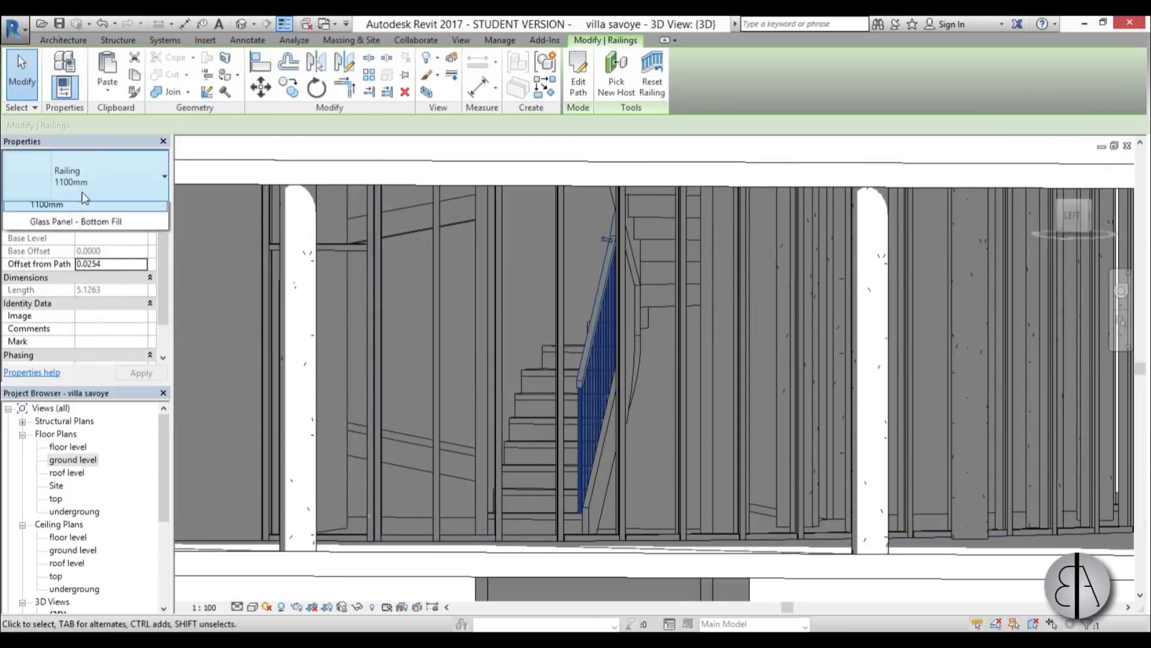
left_click(72, 262)
key("Escape")
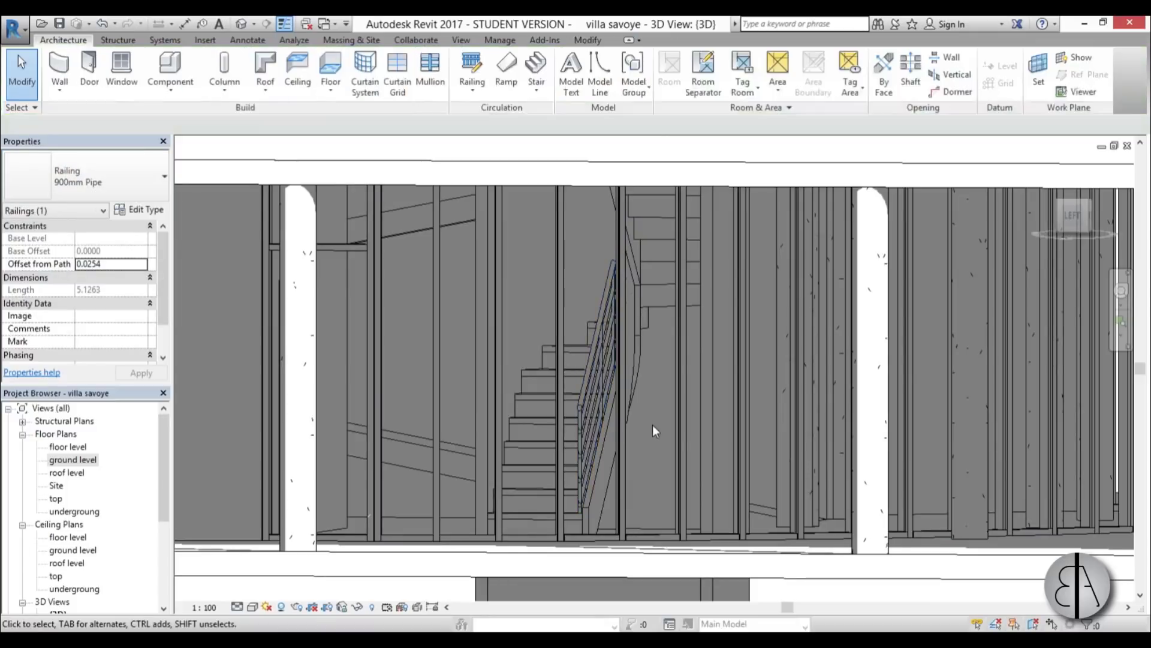
Step: Paste a copy of the staircase aligned to the underground level, and inspect the copied stair below the ground level
scroll(652, 425, "down", 2)
left_click(616, 389)
scroll(622, 414, "down", 2)
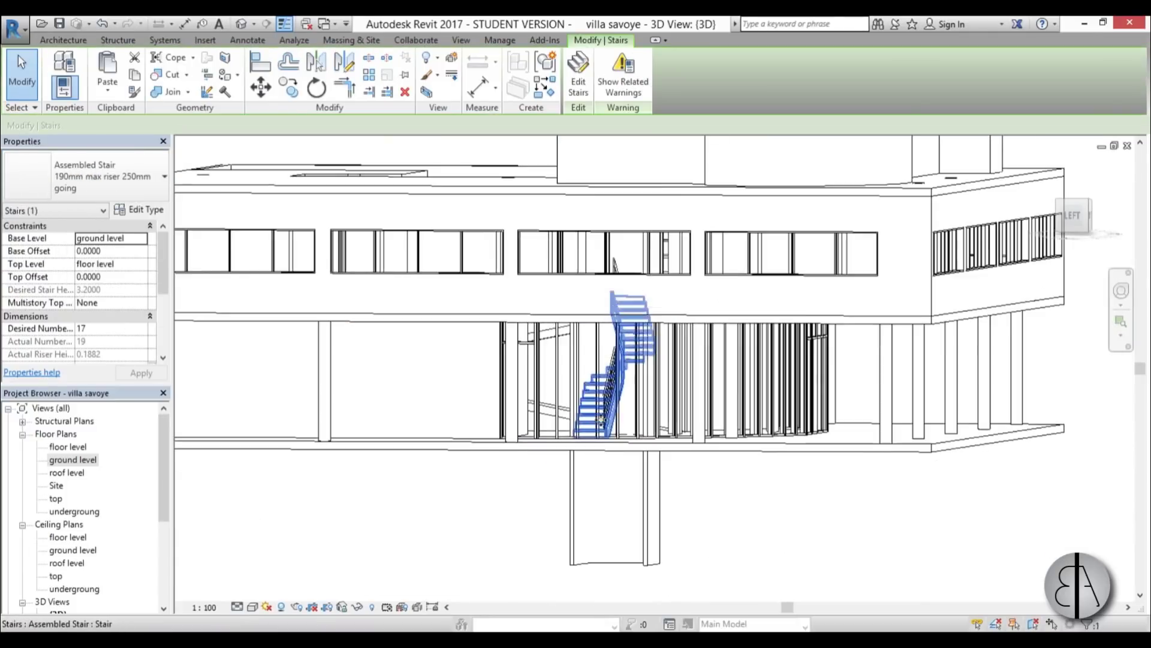
middle_click_drag(624, 414, 604, 397, "shift")
scroll(604, 396, "up", 3)
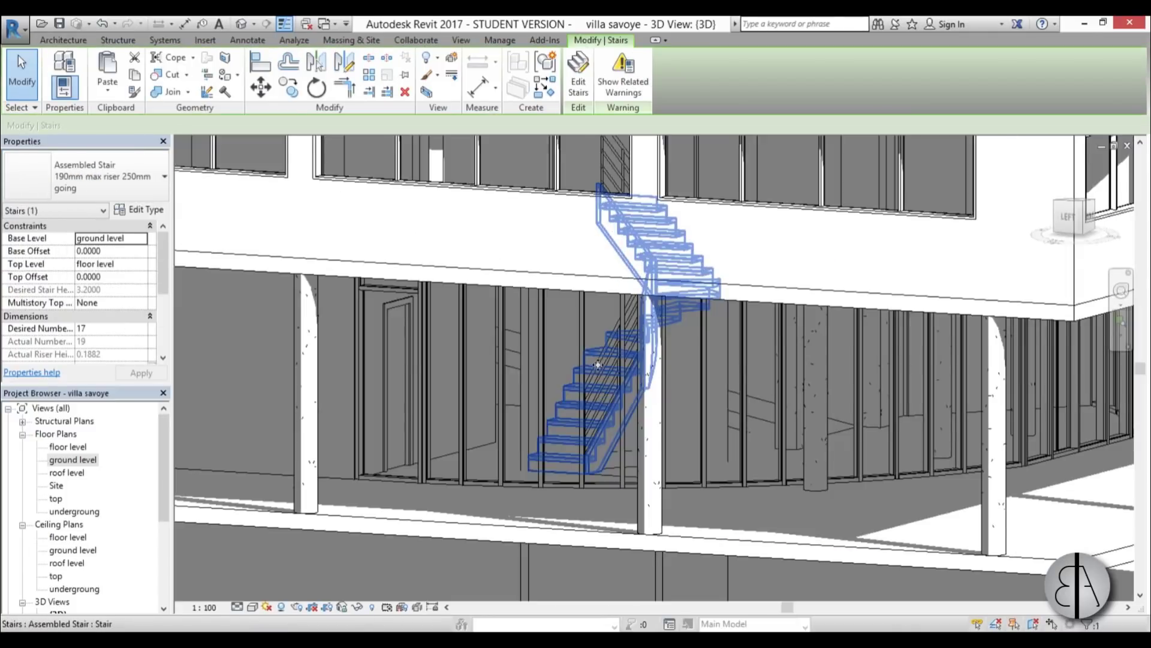
scroll(520, 471, "down", 3)
mouse_move(433, 450)
middle_mouse_down("shift")
mouse_move(434, 476)
mouse_move(462, 448)
mouse_move(393, 455)
mouse_move(378, 489)
mouse_move(456, 456)
mouse_move(437, 437)
middle_mouse_up("shift")
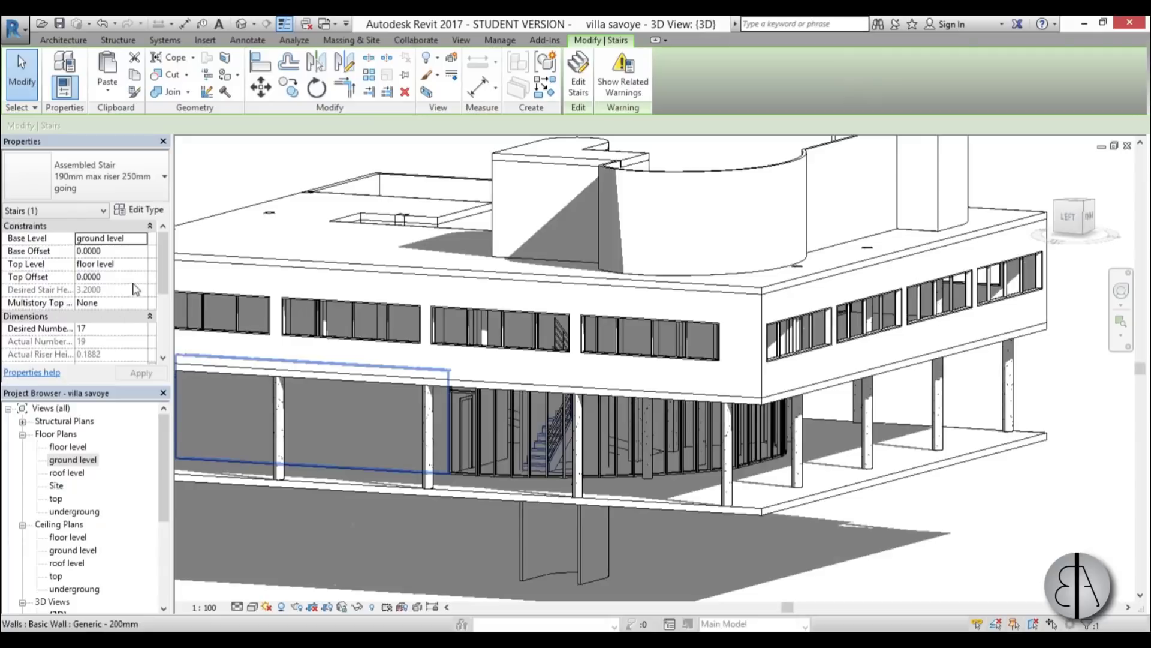
left_click(110, 95)
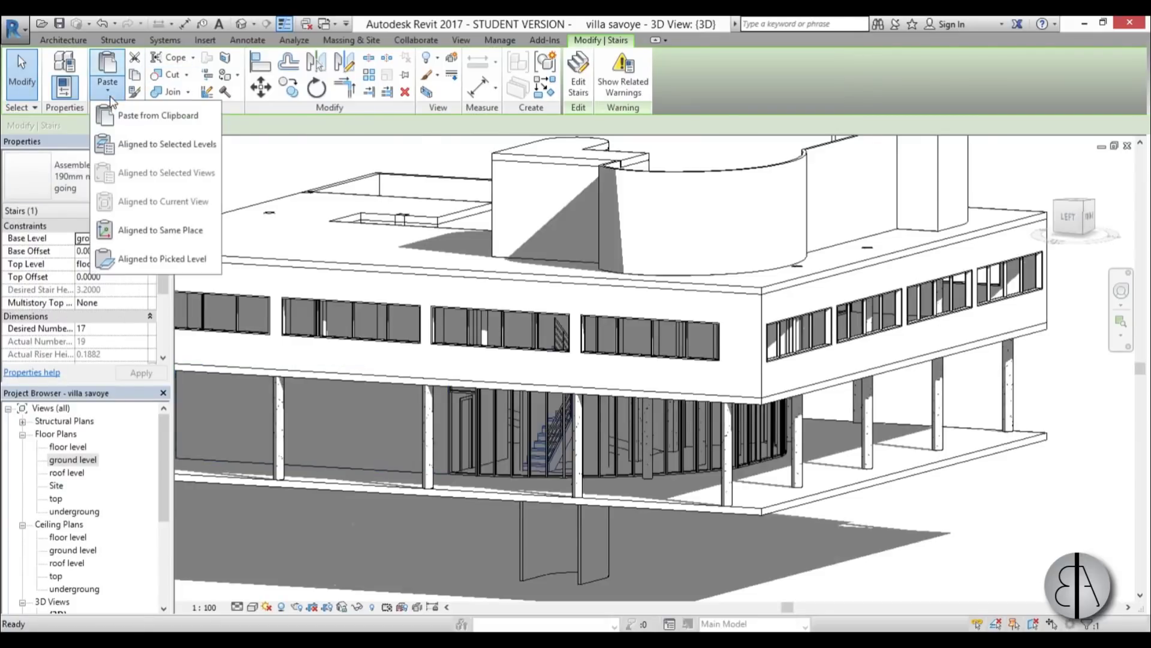
left_click(162, 144)
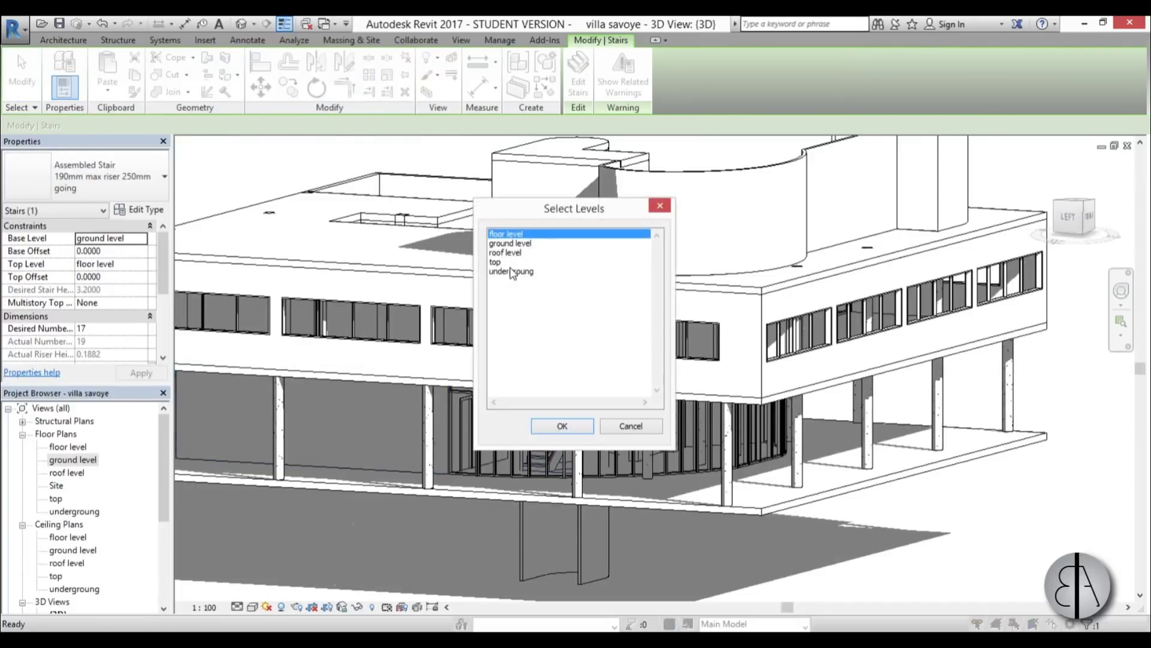
left_click(518, 271)
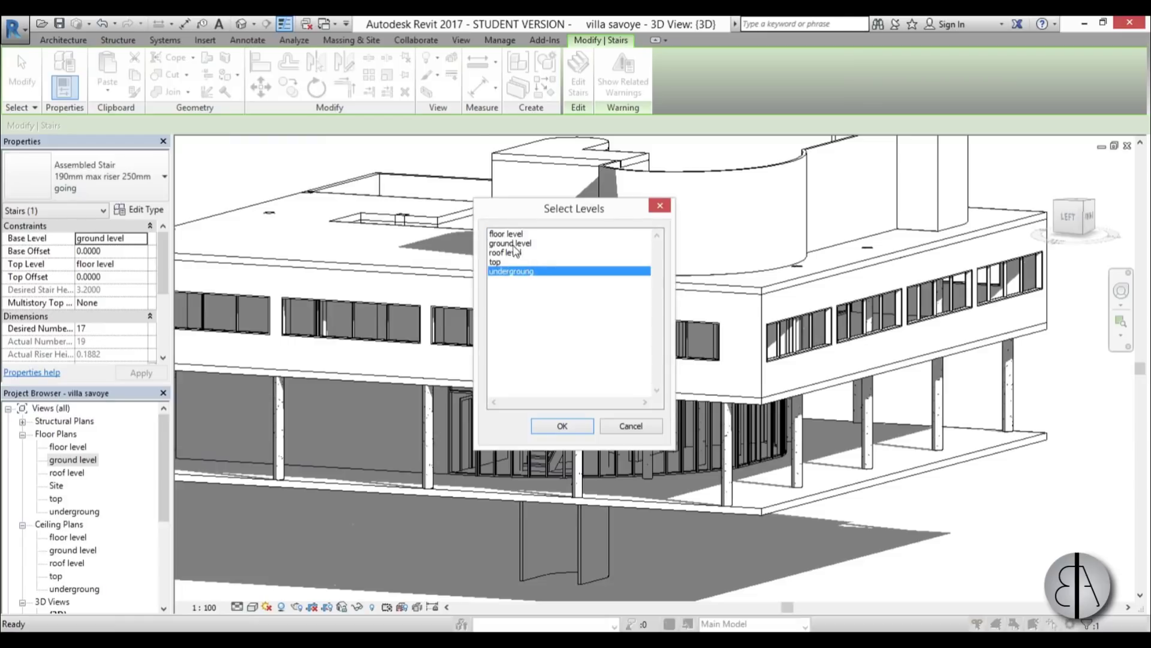
left_click(582, 427)
middle_click_drag(613, 446, 629, 453, "shift")
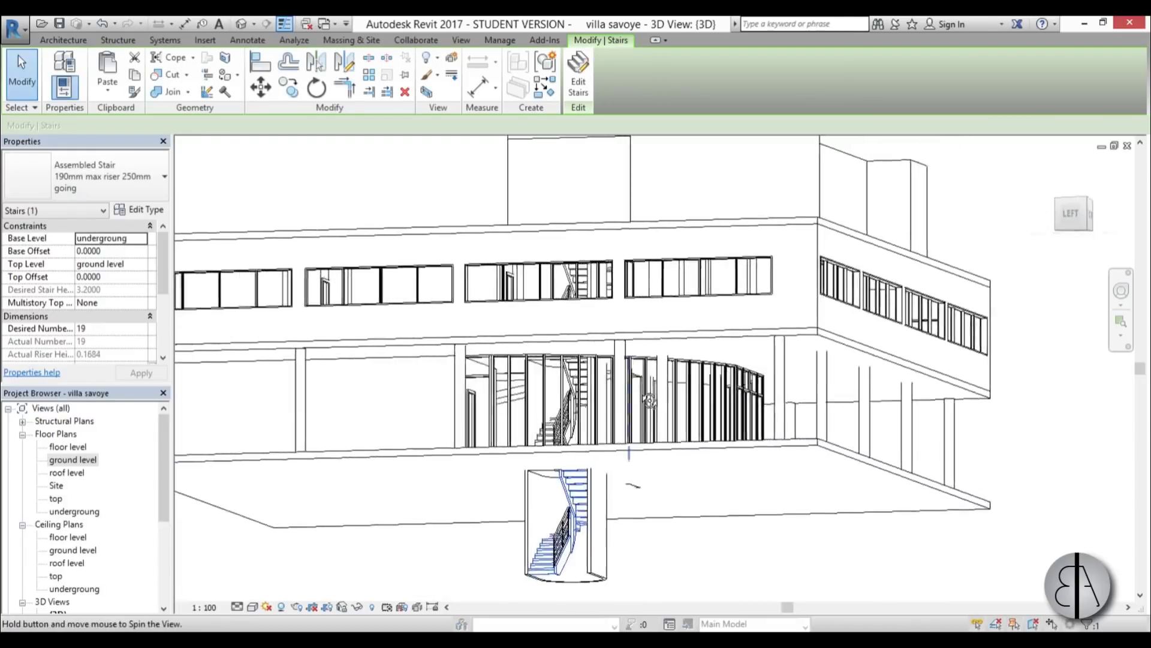
middle_click_drag(649, 401, 447, 335, "shift")
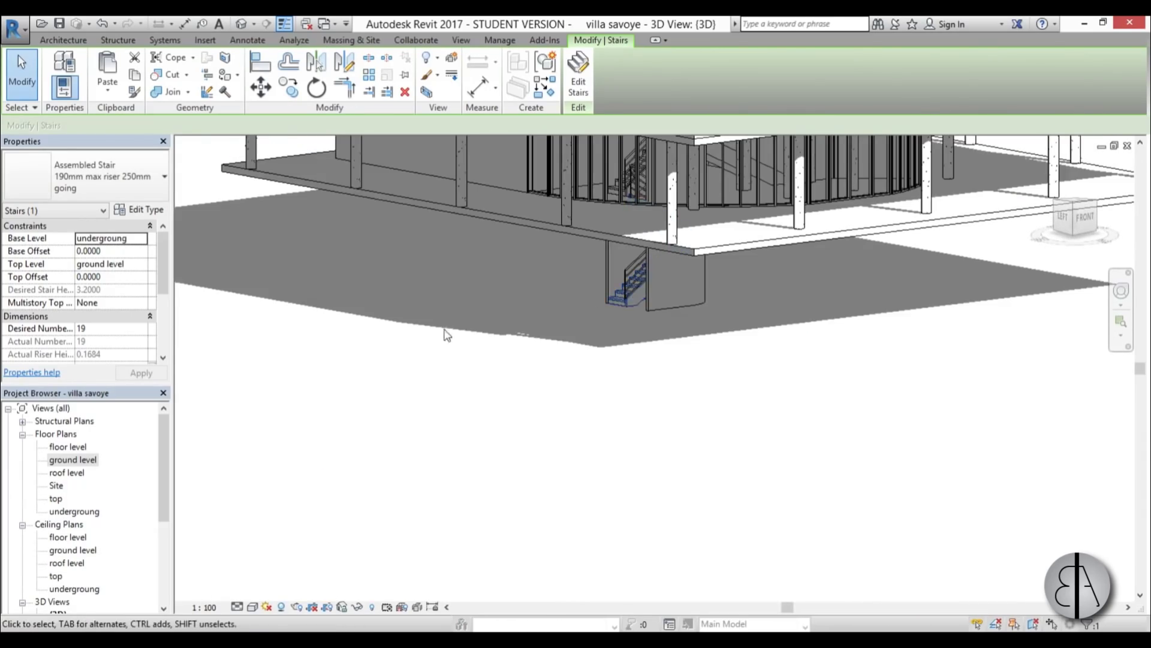
left_click(427, 345)
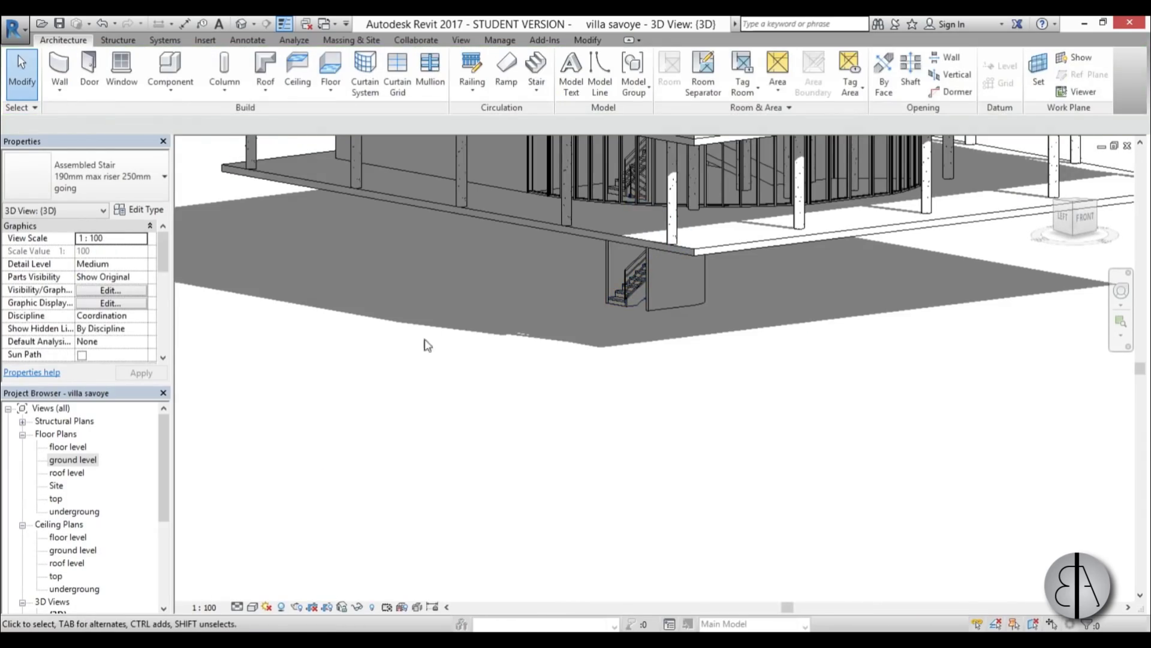
Step: Open the ground level floor plan to examine the staircase within the entrance hall
double_click(71, 461)
scroll(490, 338, "down", 5)
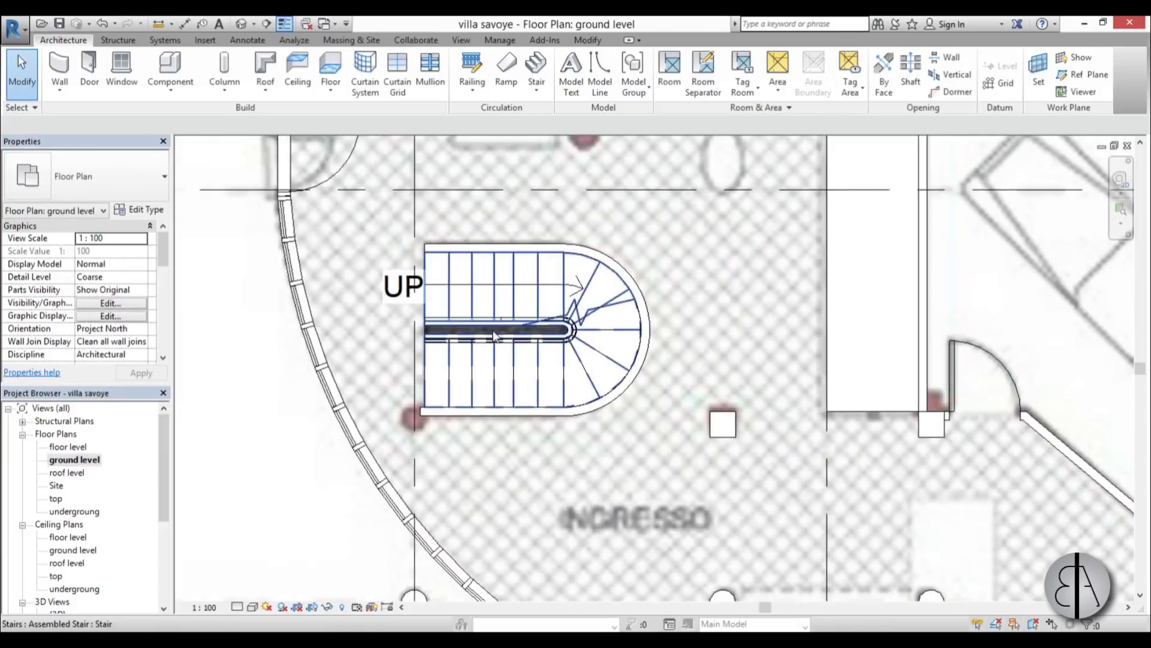
middle_click_drag(489, 340, 470, 392)
scroll(458, 402, "down", 2)
scroll(288, 487, "up", 1)
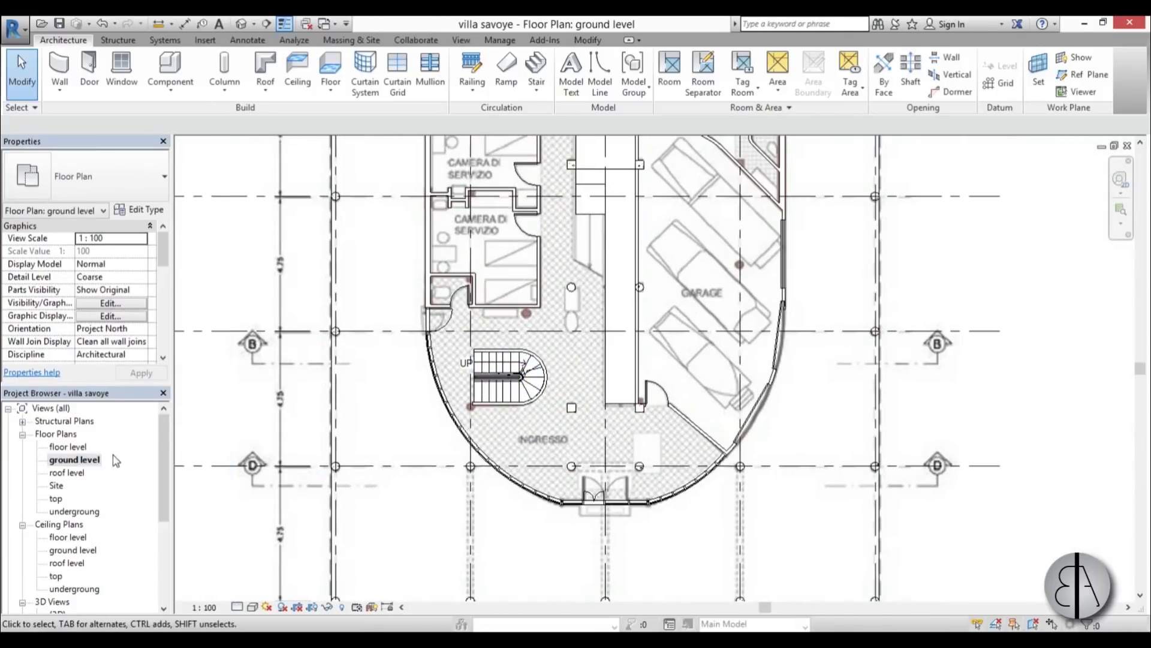
Step: Draw a rectangle of walls along the red room outline around the stair in the underground floor plan
double_click(71, 511)
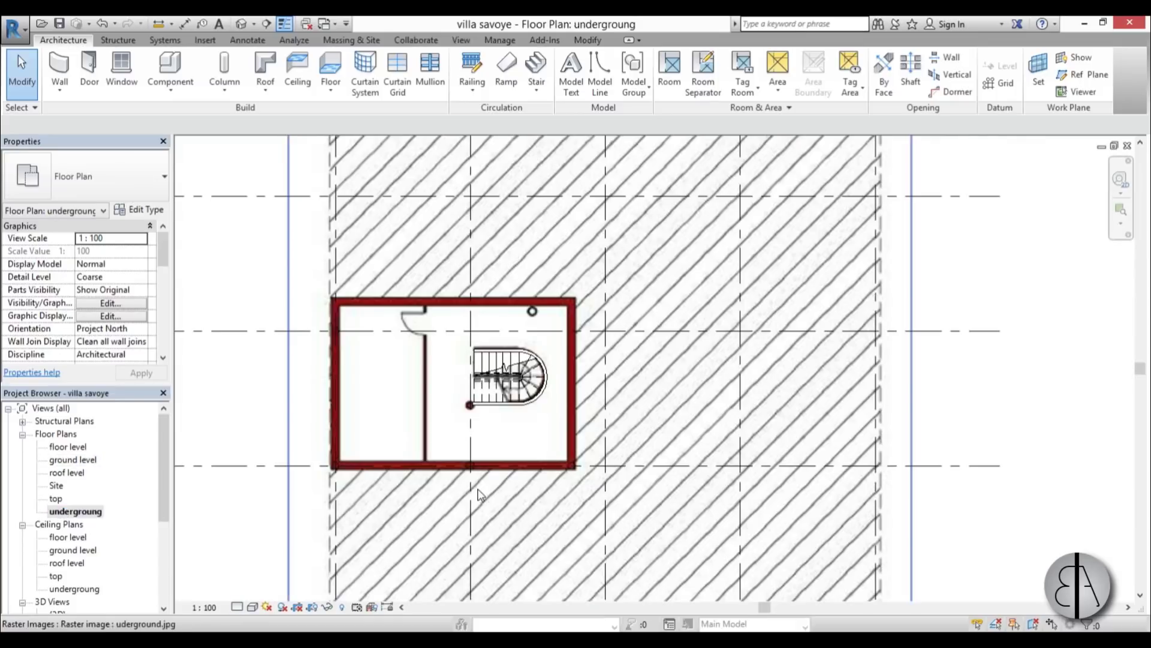
scroll(498, 343, "down", 2)
scroll(498, 343, "up", 1)
scroll(498, 343, "up", 3)
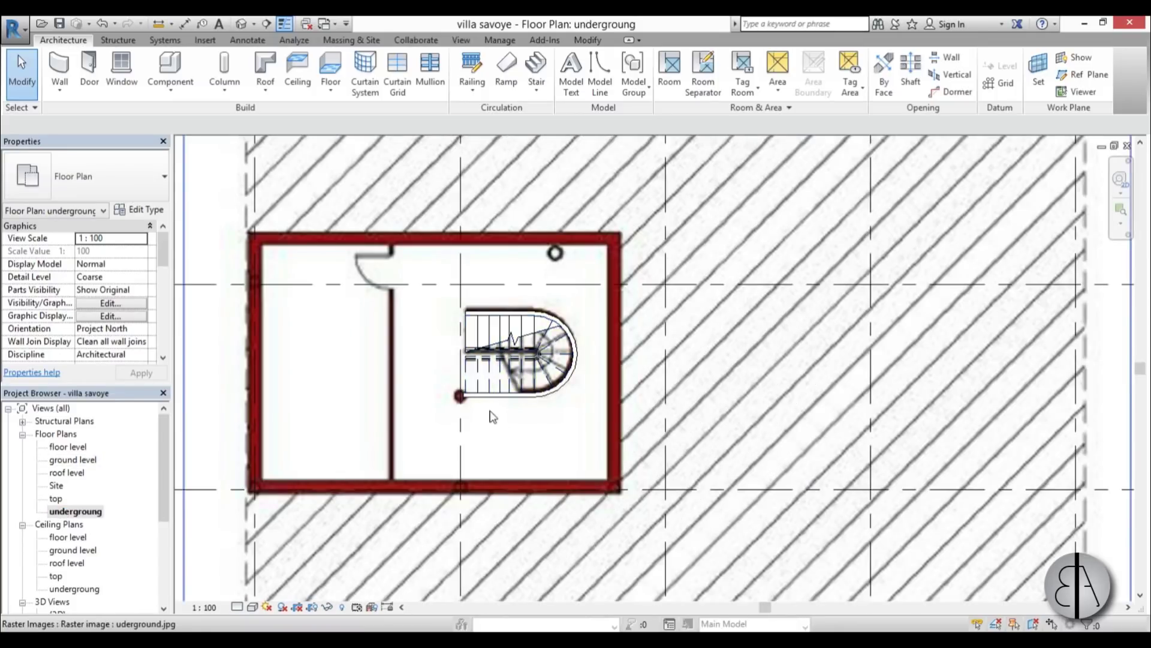
key("w")
key("a")
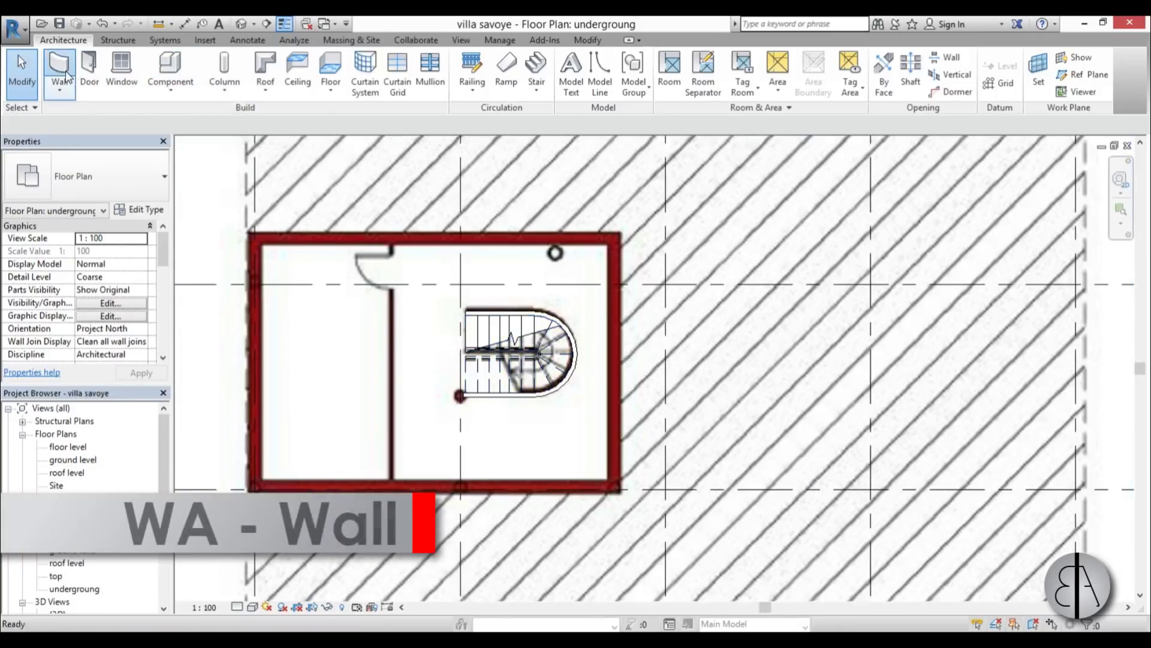
left_click(589, 63)
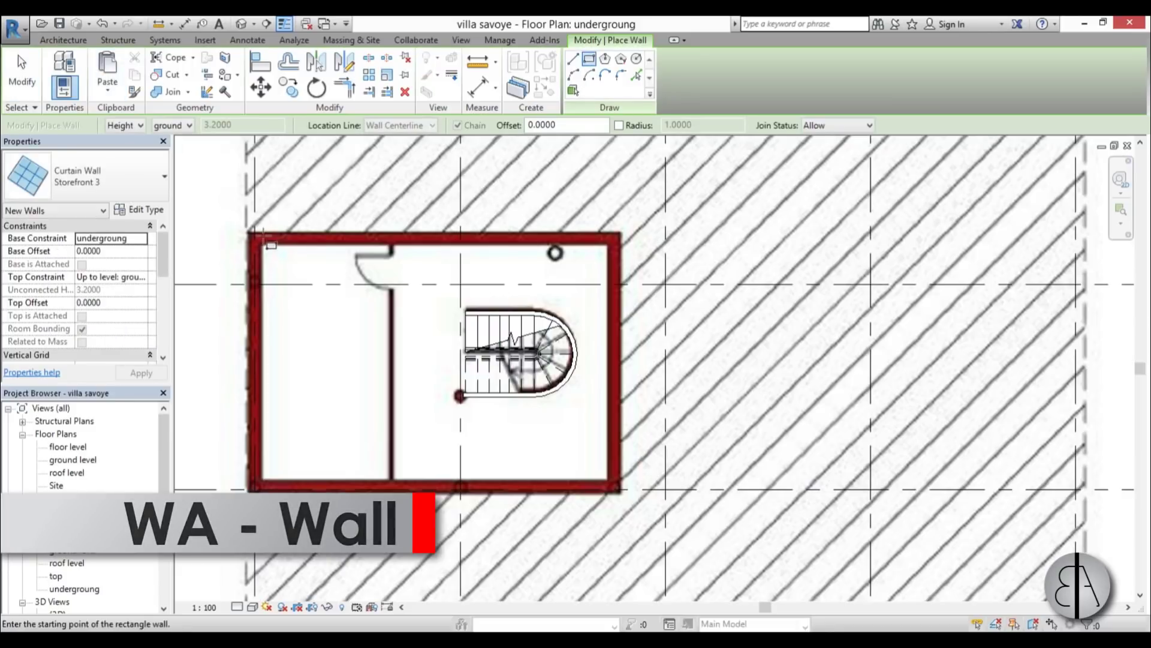
left_click(254, 234)
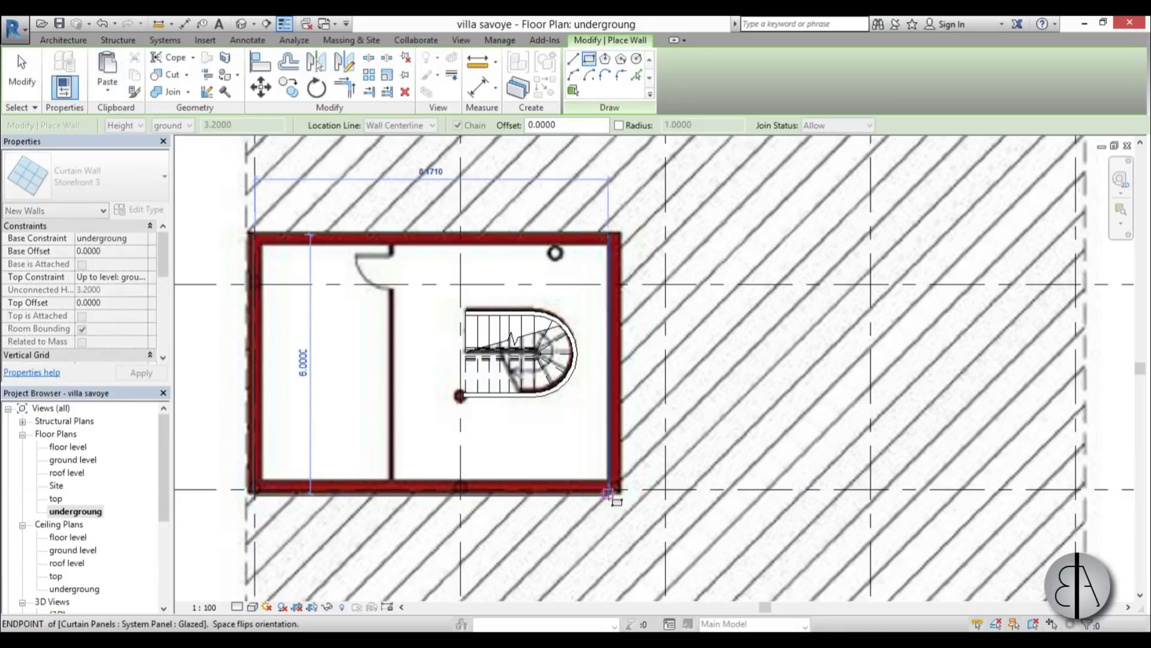
left_click(554, 498)
key("Escape")
key("Escape")
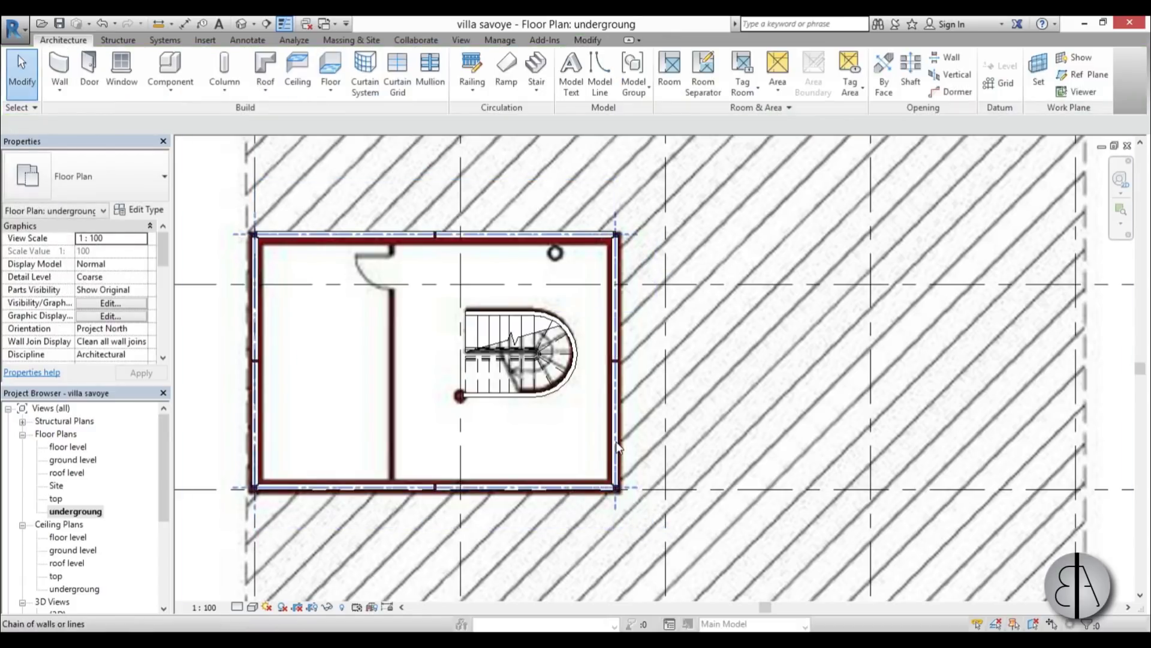
Step: Change the chain of four perimeter walls around the underground room to Basic Wall Generic - 200mm
left_click(617, 441)
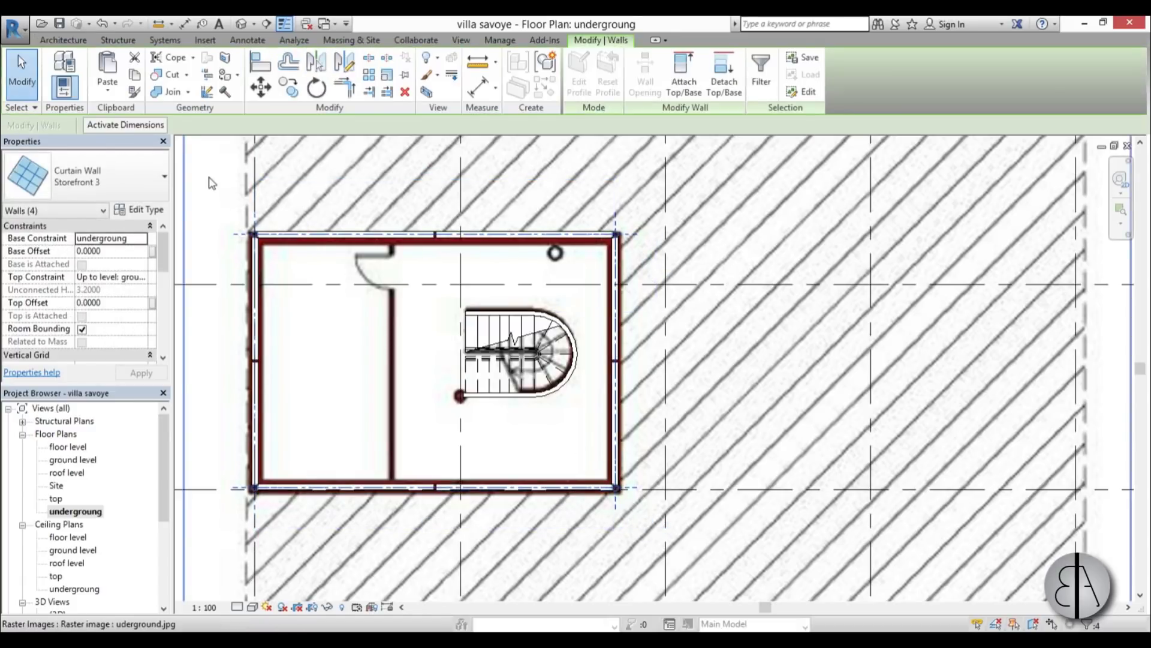
left_click(90, 179)
scroll(89, 345, "up", 3)
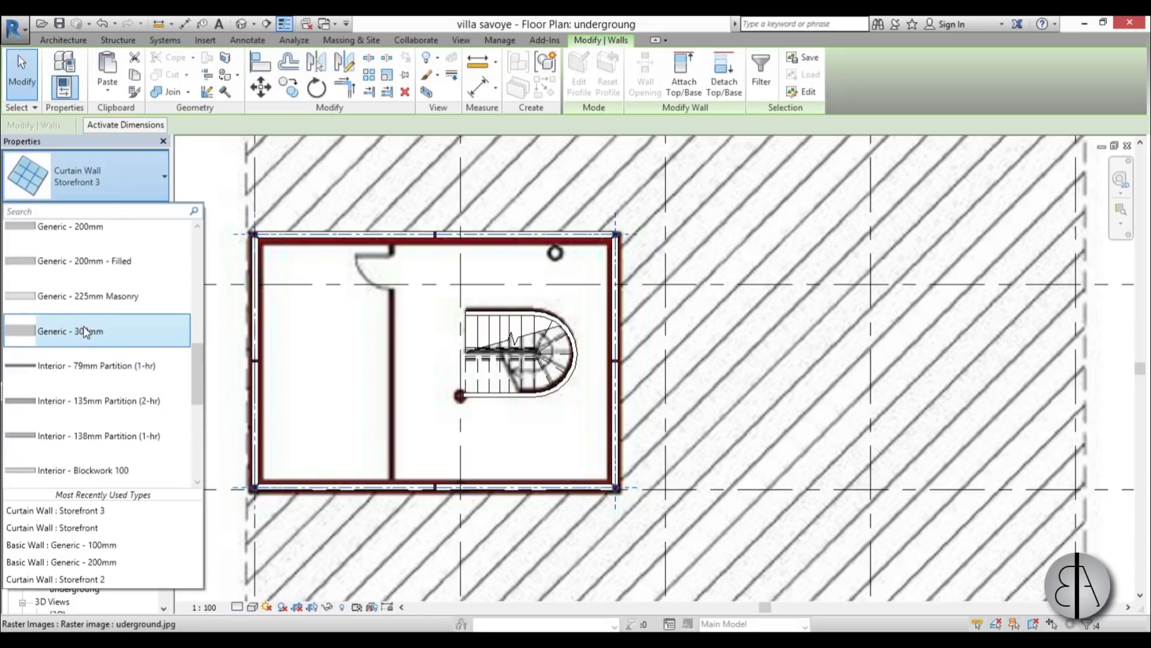
scroll(132, 336, "up", 1)
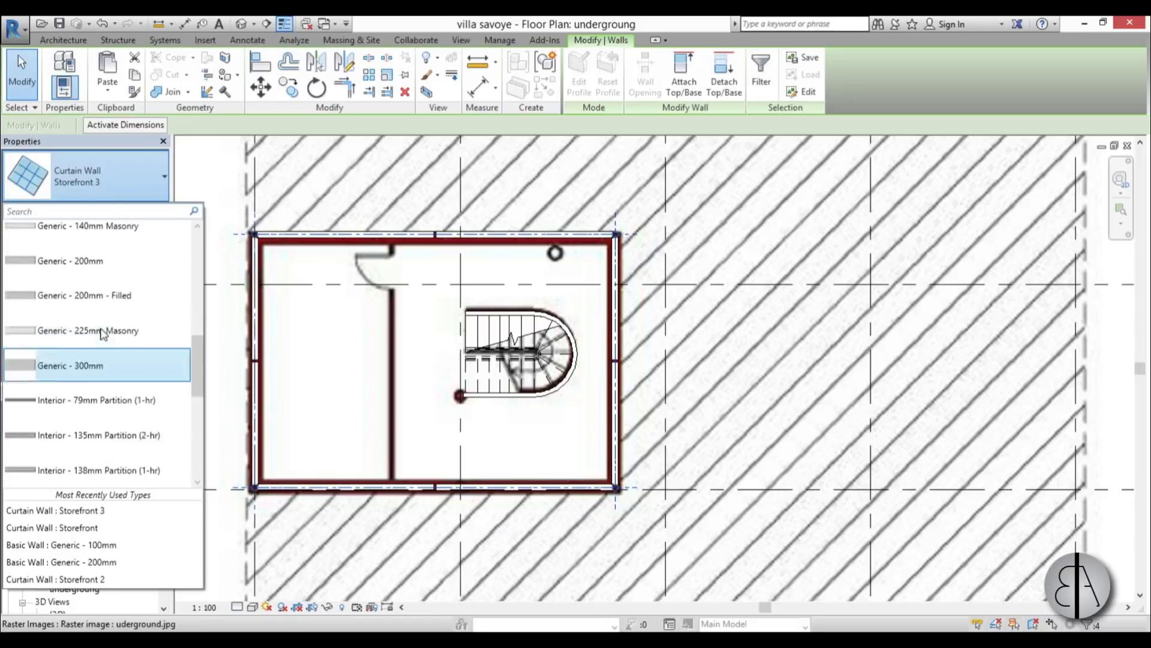
left_click(96, 263)
left_click(381, 257)
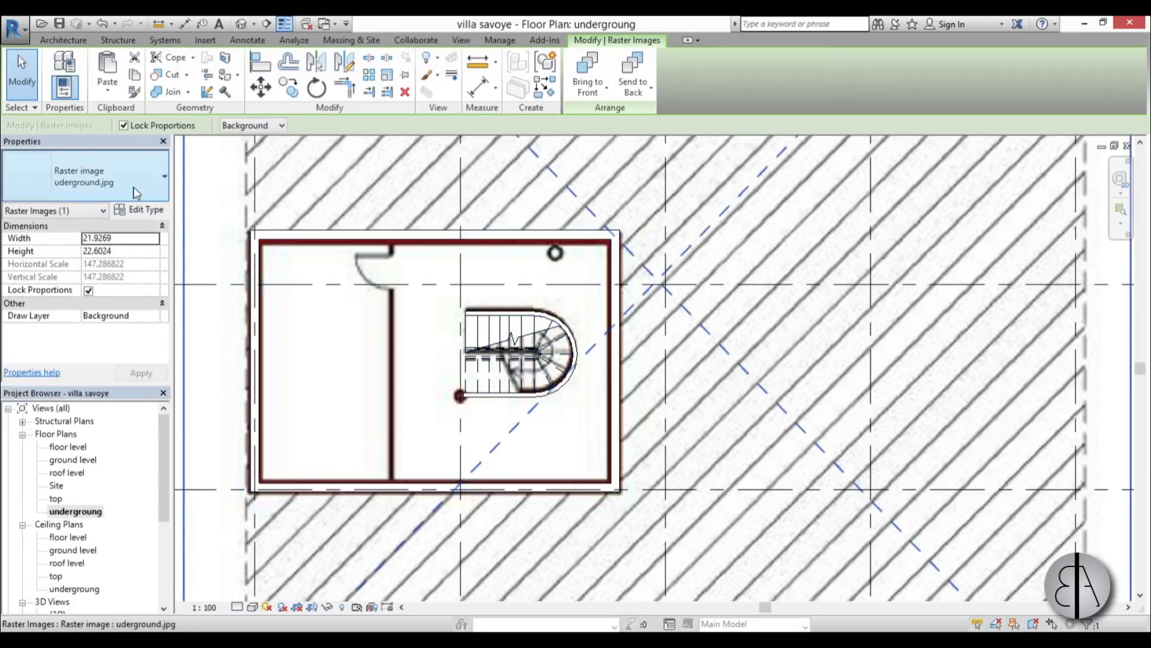
key("Escape")
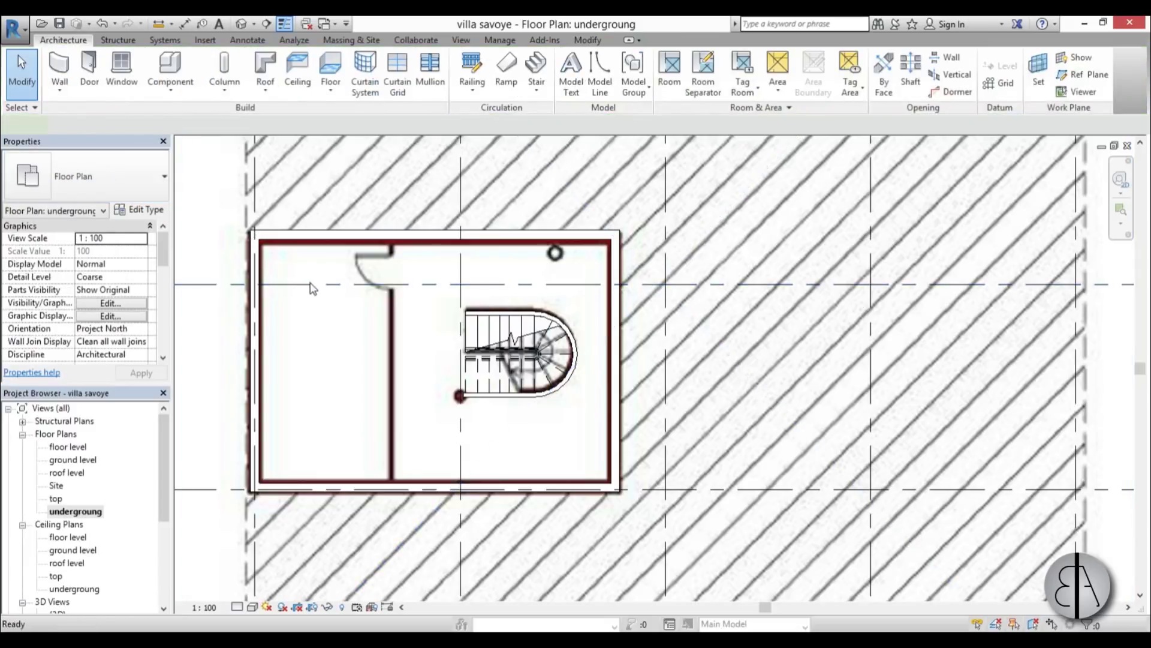
Step: Draw a Generic - 100mm partition wall across the underground room along the traced inner wall line
key("w")
key("a")
left_click(109, 186)
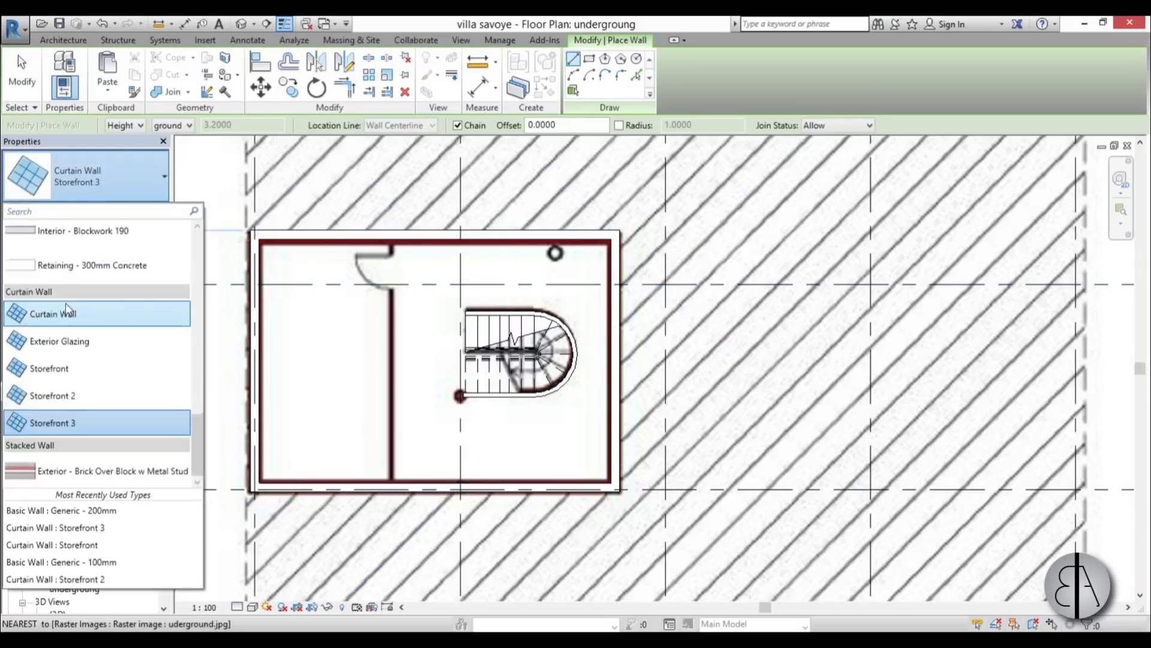
scroll(84, 277, "up", 8)
left_click(84, 278)
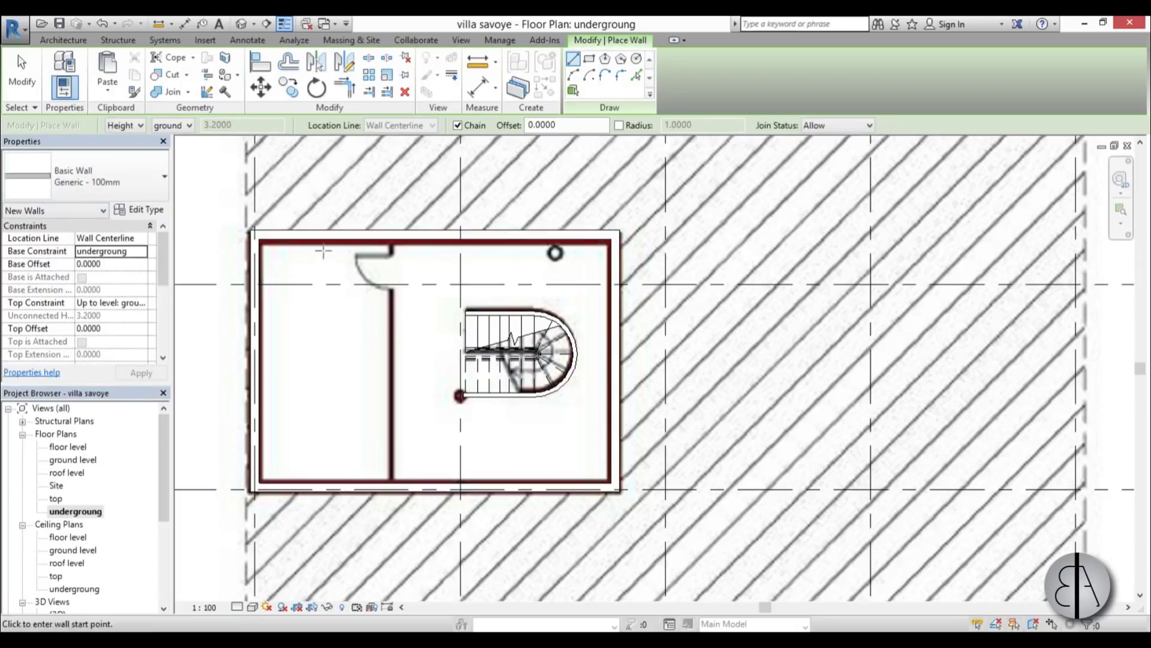
left_click(393, 235)
left_click(393, 499)
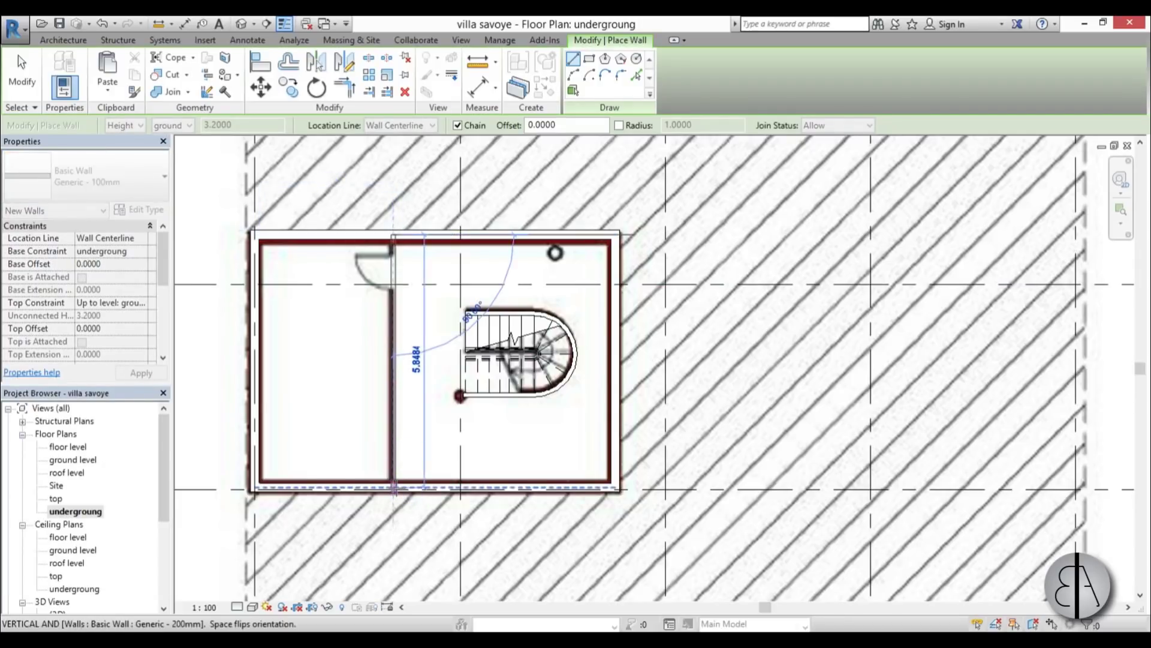
key("Escape")
Step: Place an M_Single-Flush 0813 x 2134mm door in the partition wall at the door shown on the underlay
left_click(63, 40)
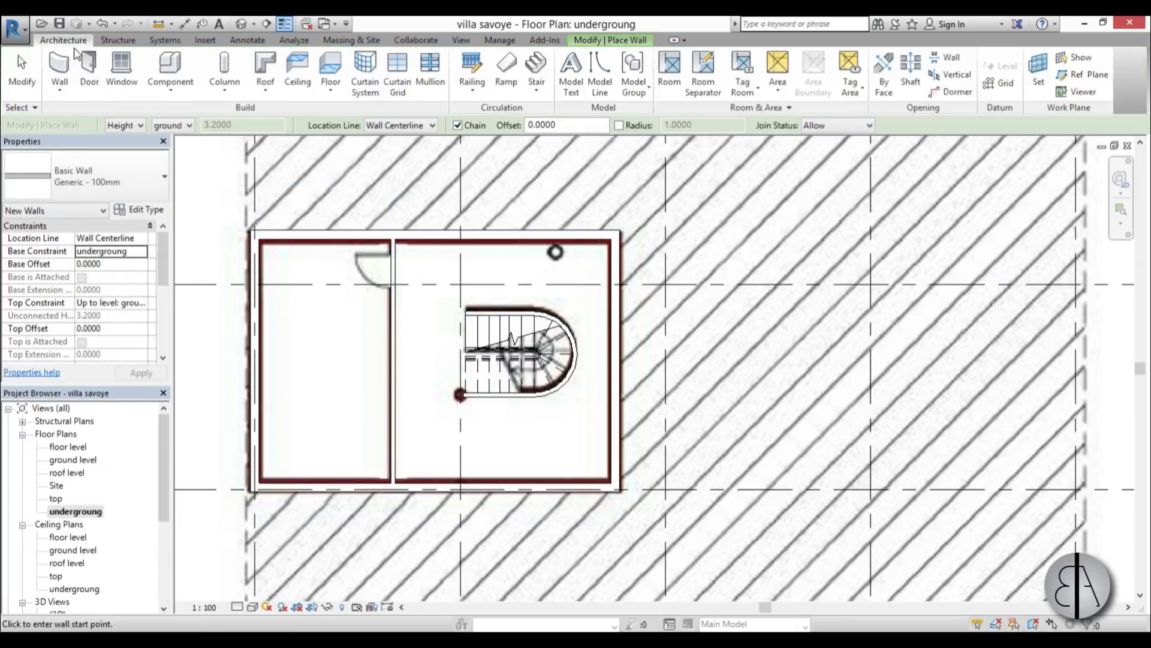
left_click(88, 62)
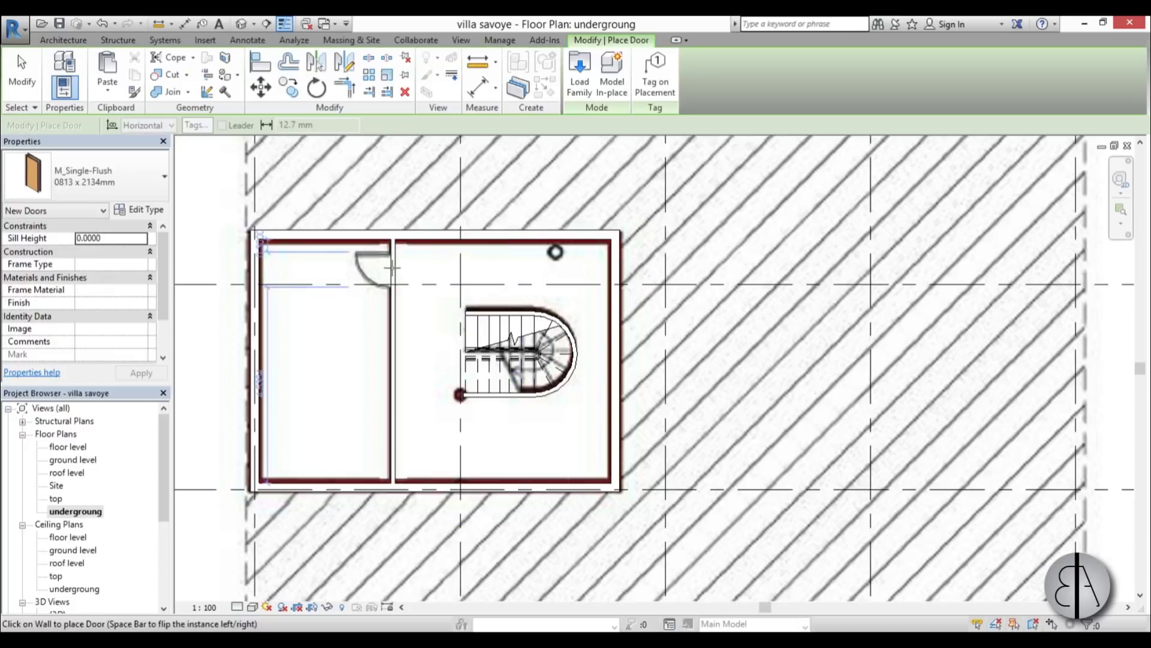
left_click(391, 269)
key("Escape")
key("Escape")
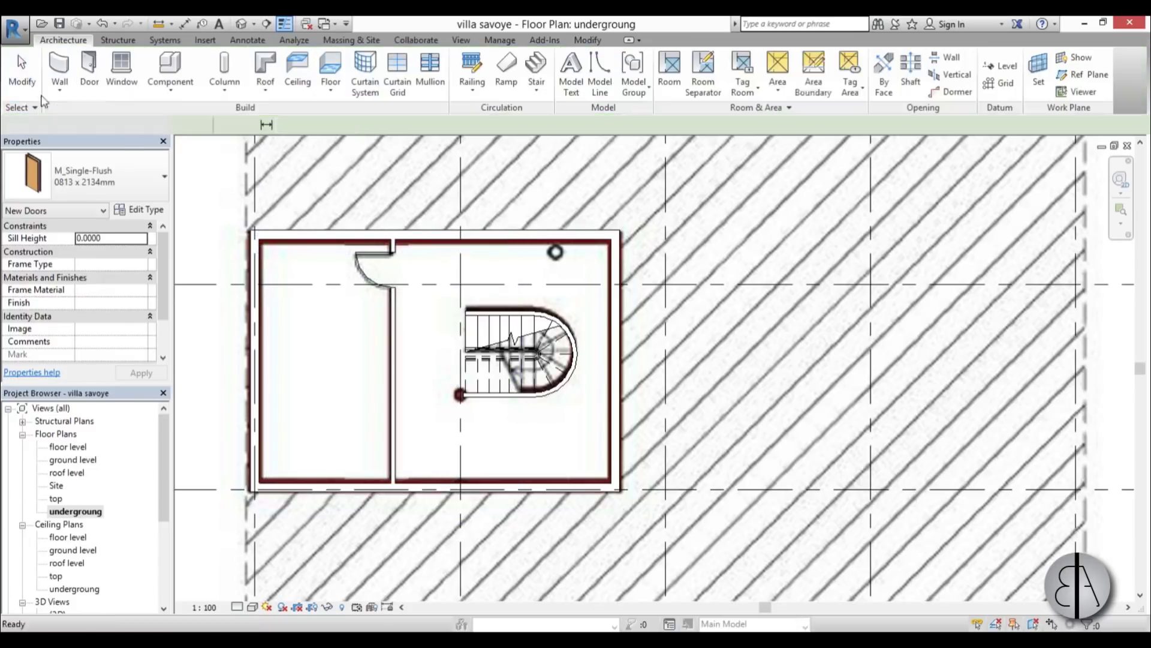
Step: Create a Generic 200mm floor with a rectangular boundary along the outer edges of the underground room's walls
scroll(527, 336, "down", 2)
scroll(344, 332, "up", 3)
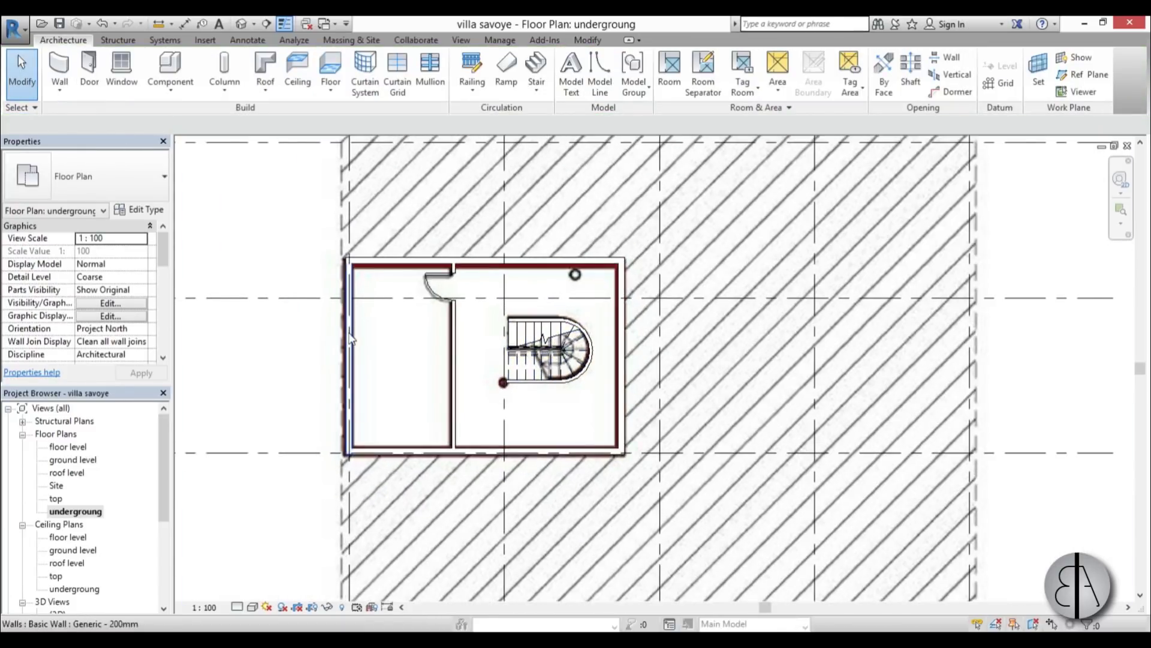
left_click(331, 71)
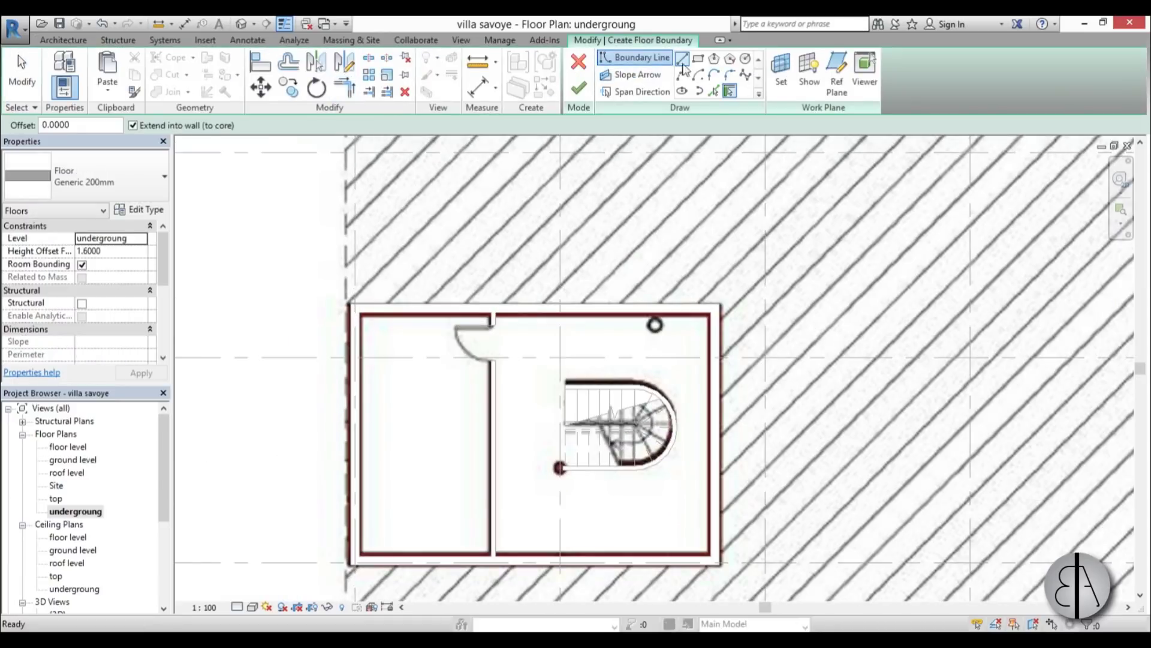
left_click(349, 305)
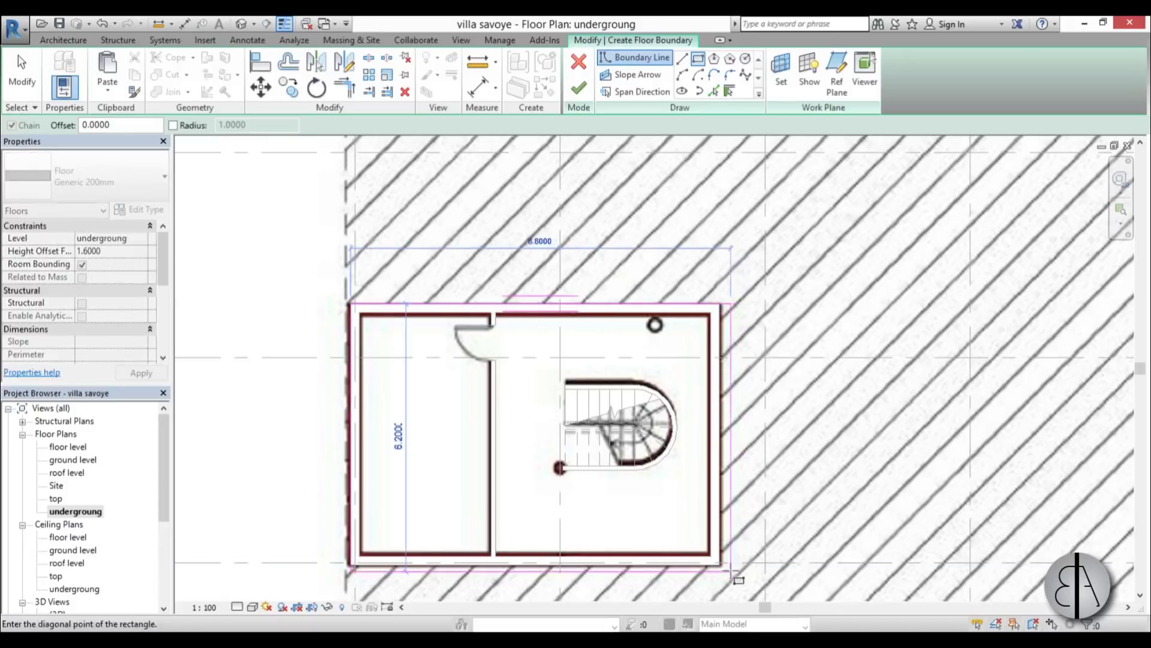
left_click(719, 564)
left_click(581, 93)
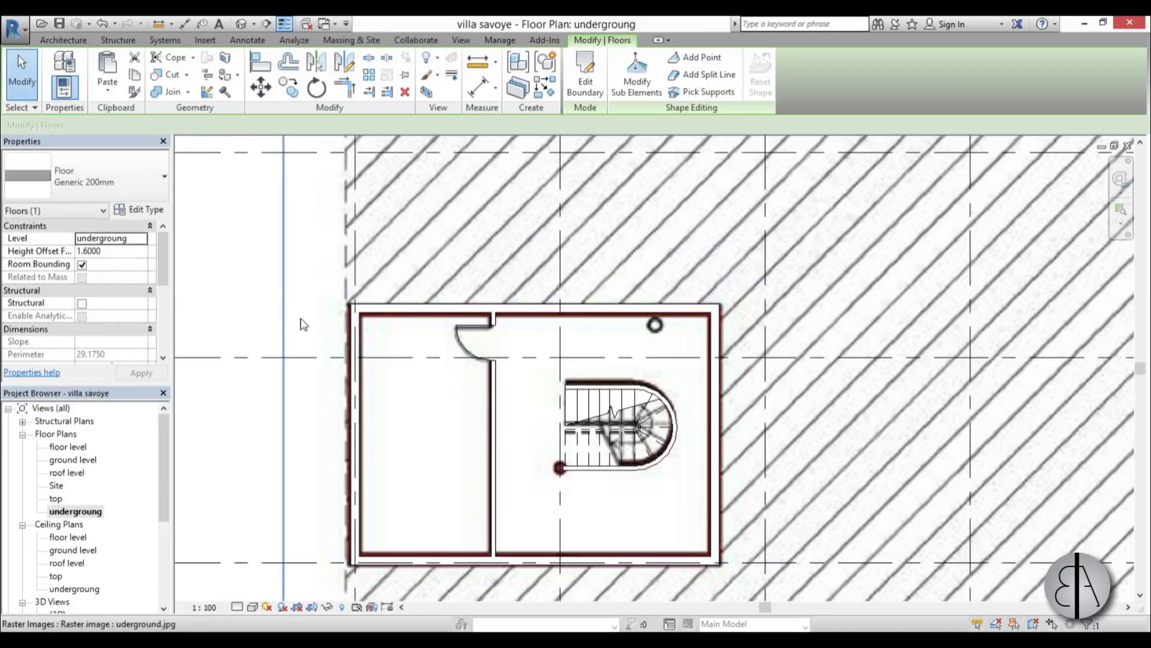
Step: In the 3D view, set the underground floor's Height Offset From Level to 0 so it sits at the basement walls' base
left_click(243, 27)
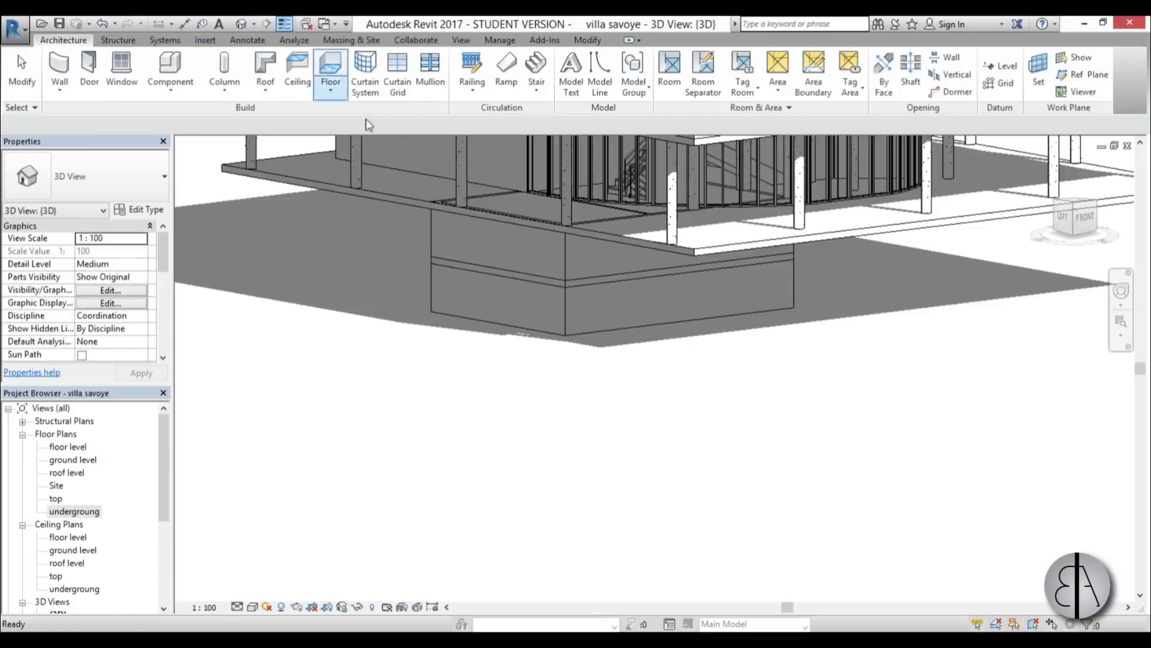
left_click(528, 280)
scroll(580, 279, "up", 2)
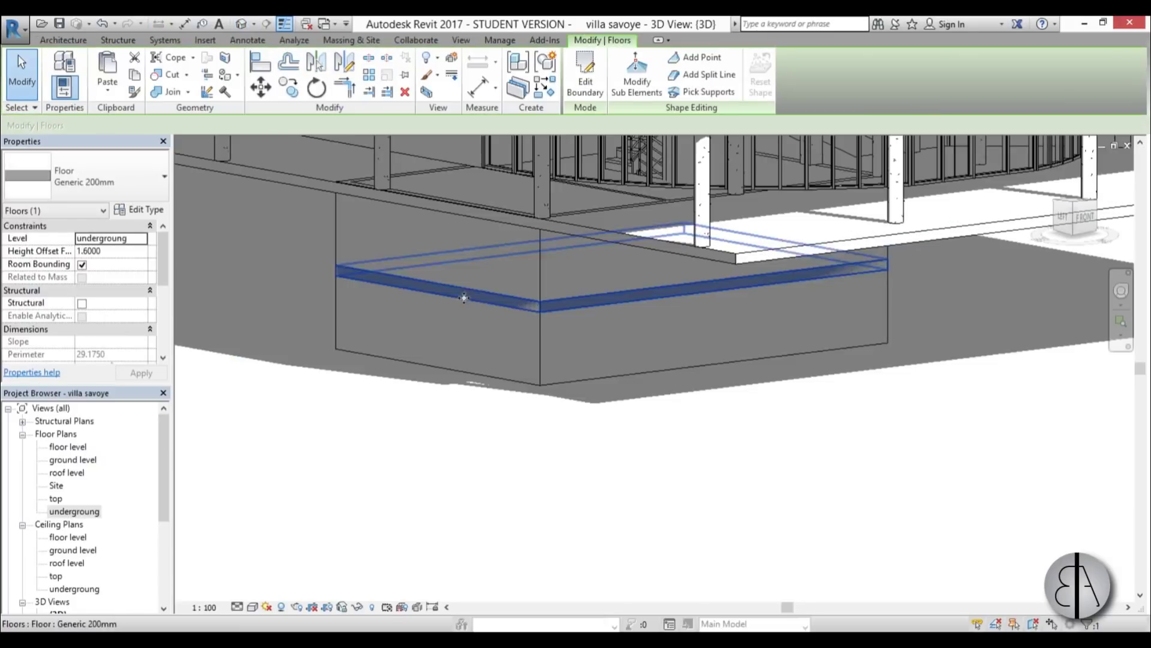
middle_click_drag(673, 348, 577, 325, "shift")
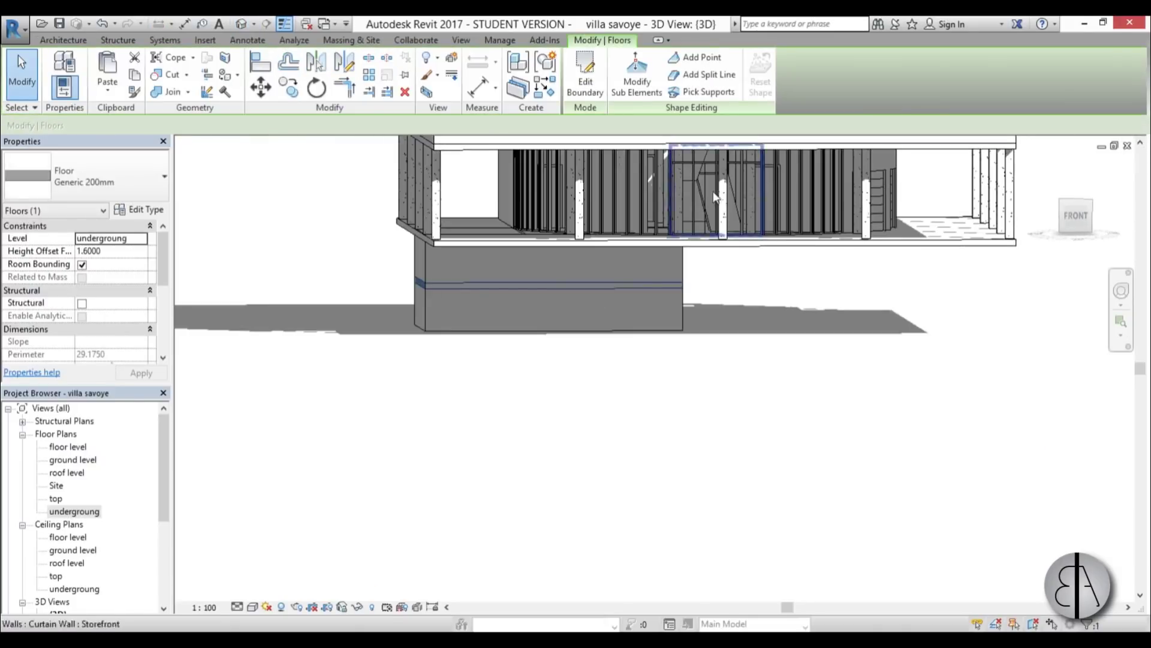
middle_click_drag(478, 278, 312, 360, "shift")
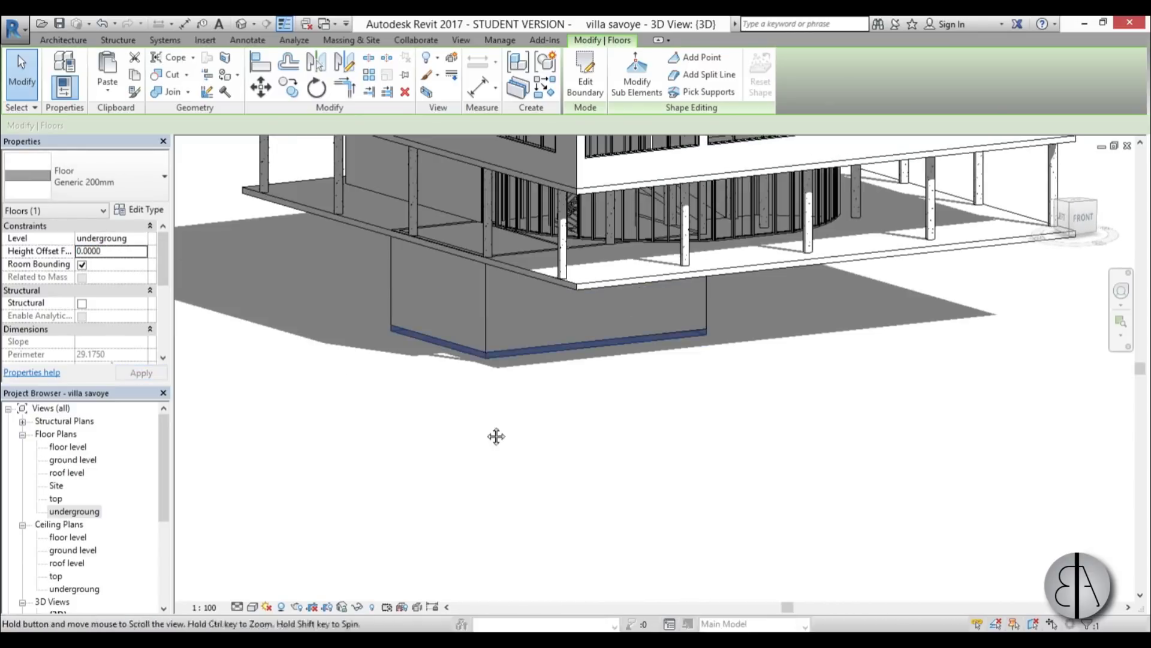
middle_click_drag(496, 437, 459, 477, "shift")
left_click(458, 477)
Step: Change the 3D view's visual style to one that displays the model's material colours
scroll(722, 408, "down", 4)
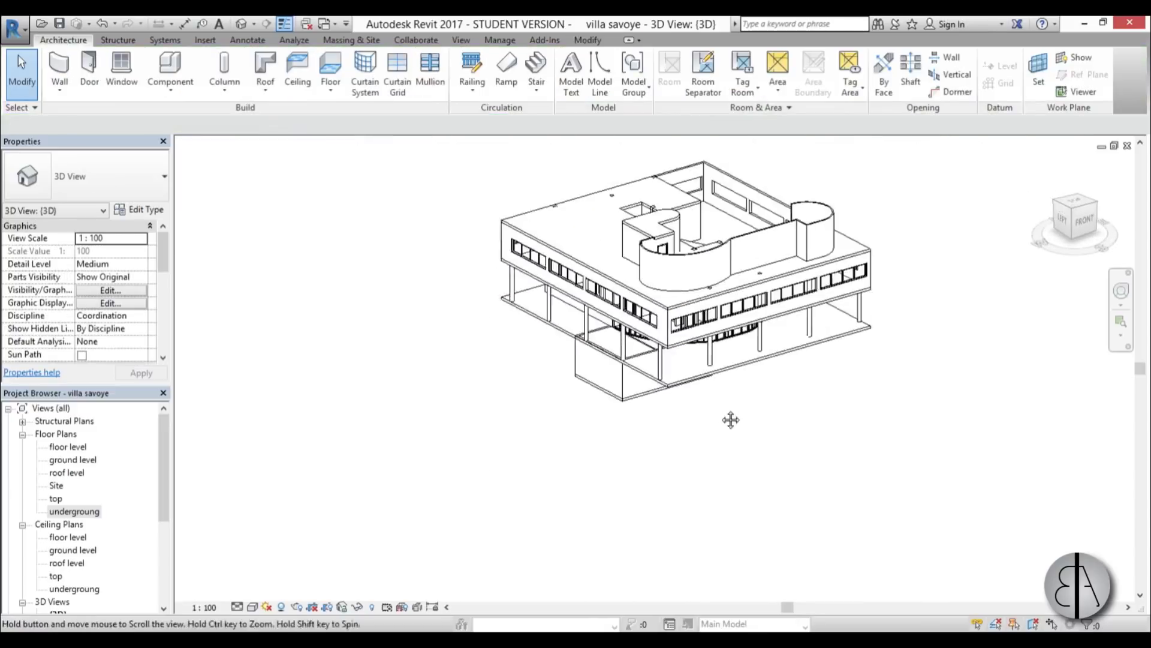
middle_click_drag(731, 420, 529, 460, "shift")
mouse_move(728, 463)
middle_mouse_down()
mouse_move(519, 506)
mouse_move(556, 478)
mouse_move(509, 499)
mouse_move(602, 454)
middle_mouse_up()
scroll(607, 317, "up", 4)
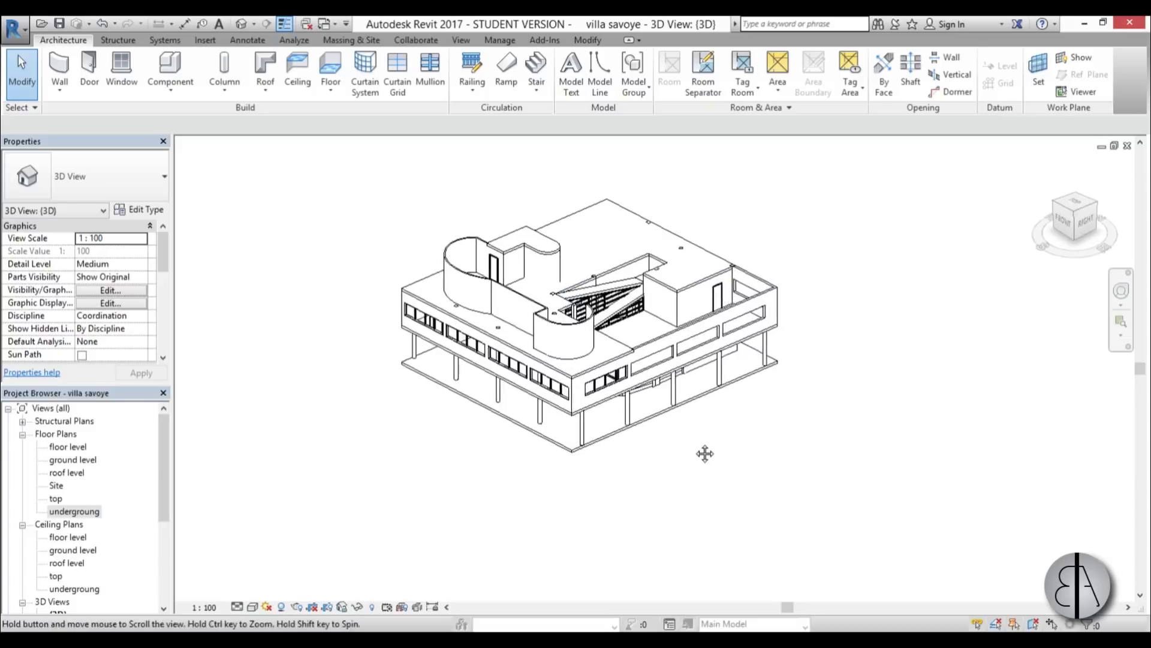
left_click(251, 607)
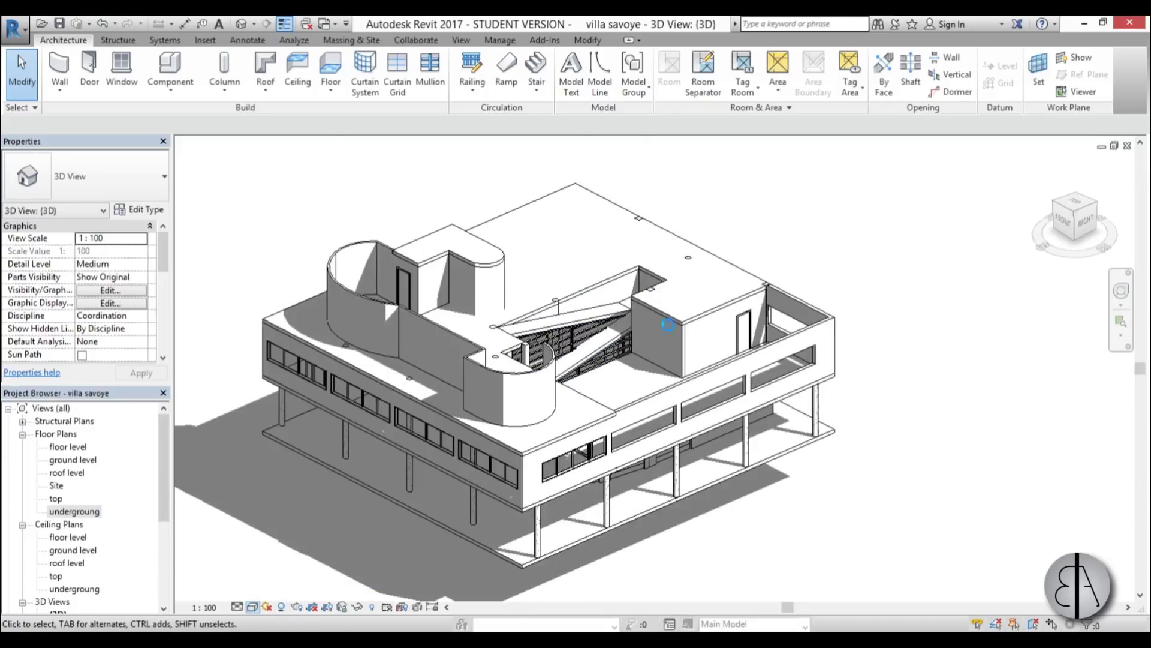
Step: Examine the villa's exterior materials on the facades, roof volumes, terrace and columns from several angles
mouse_move(754, 533)
middle_mouse_down("shift")
mouse_move(760, 343)
mouse_move(773, 538)
middle_mouse_up("shift")
scroll(608, 519, "up", 1)
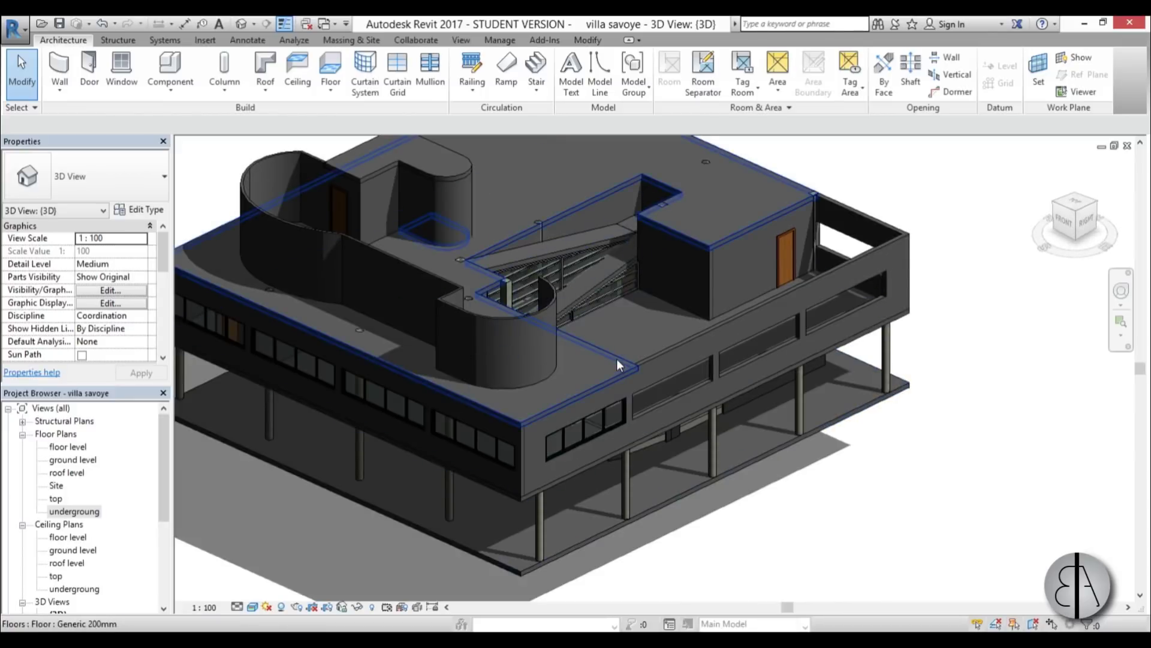
scroll(617, 363, "down", 4)
mouse_move(618, 363)
middle_mouse_down("shift")
mouse_move(591, 406)
mouse_move(591, 285)
mouse_move(619, 414)
mouse_move(614, 378)
middle_mouse_up("shift")
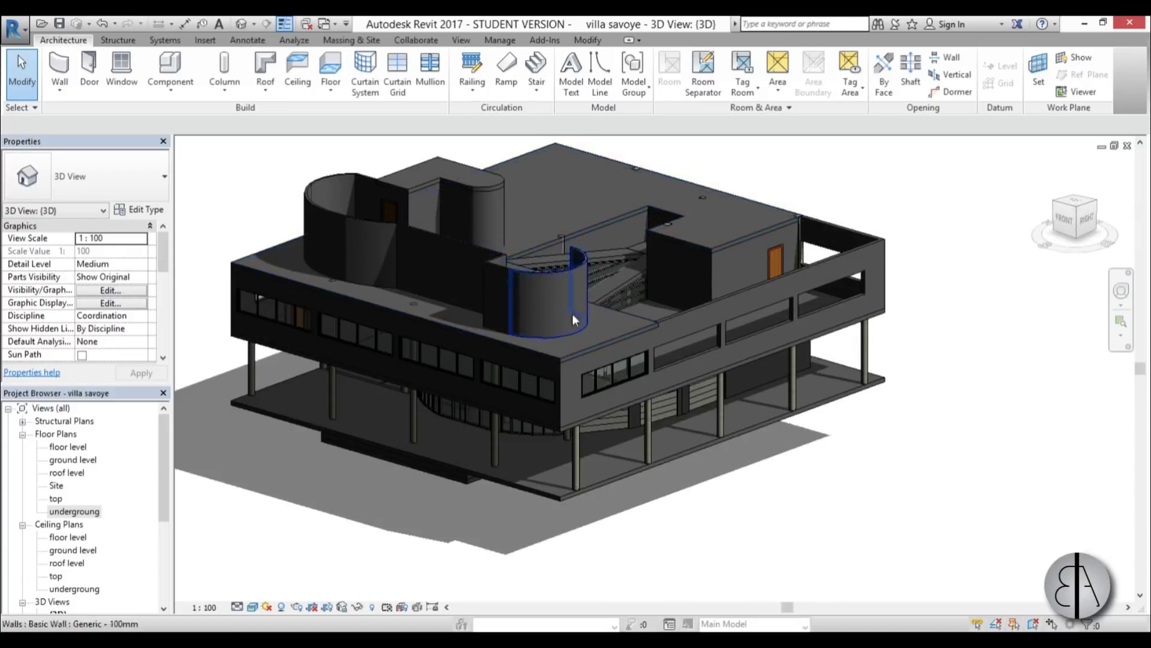
scroll(628, 348, "up", 2)
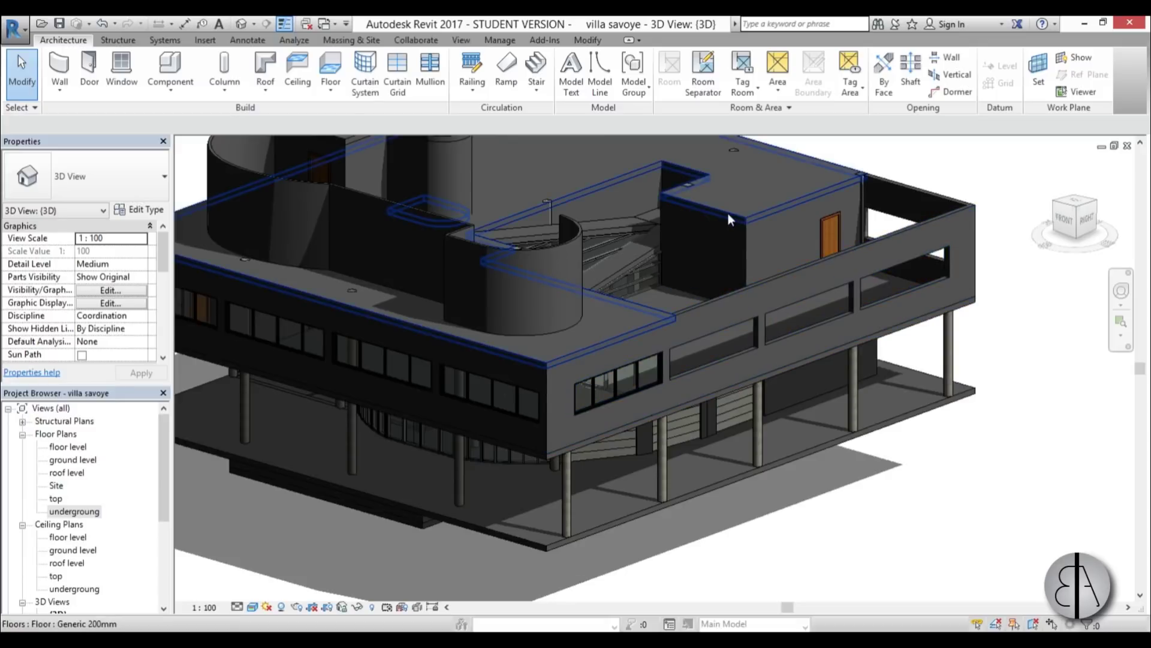
scroll(728, 214, "down", 3)
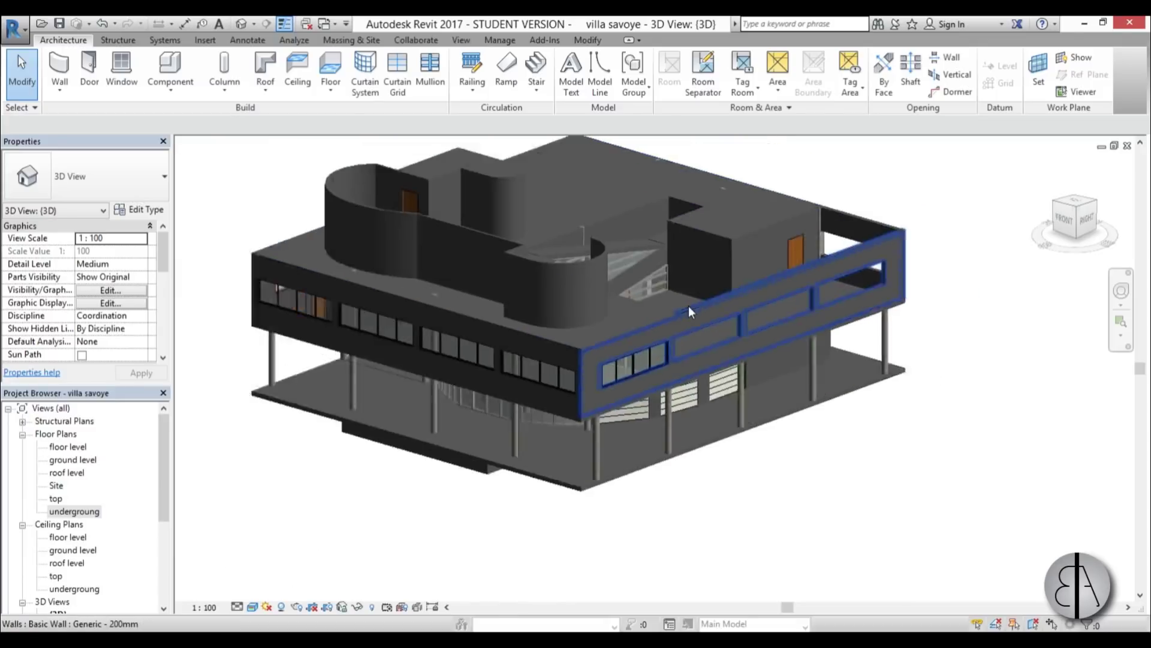
middle_click_drag(688, 306, 549, 283, "shift")
scroll(564, 289, "up", 3)
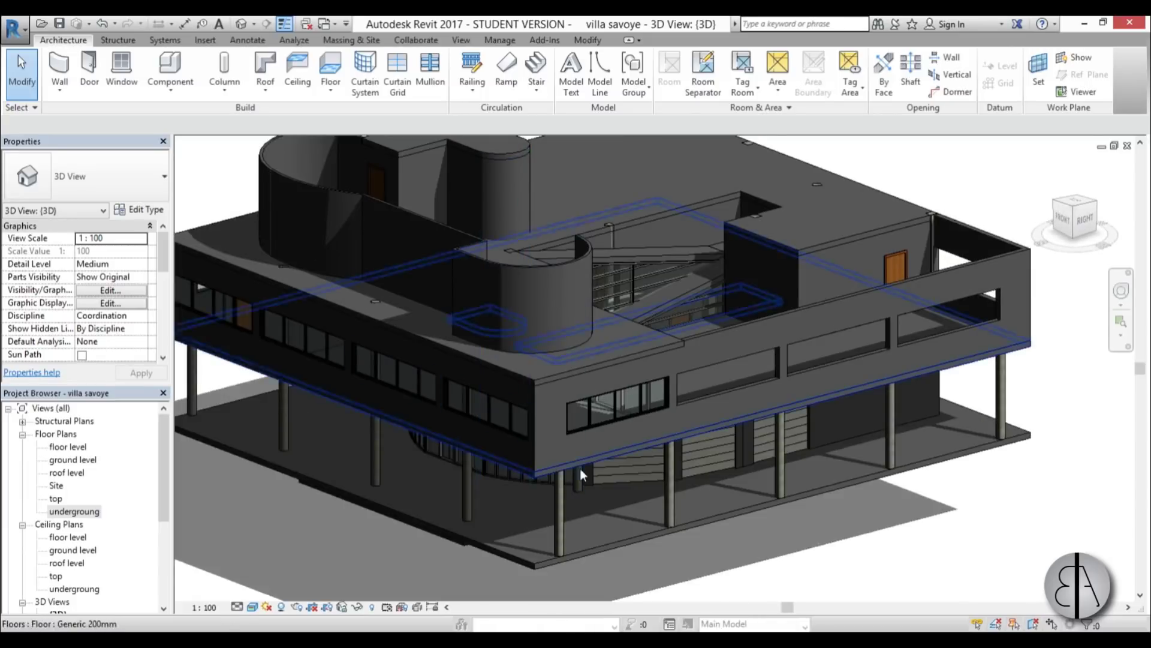
middle_click_drag(597, 463, 600, 450)
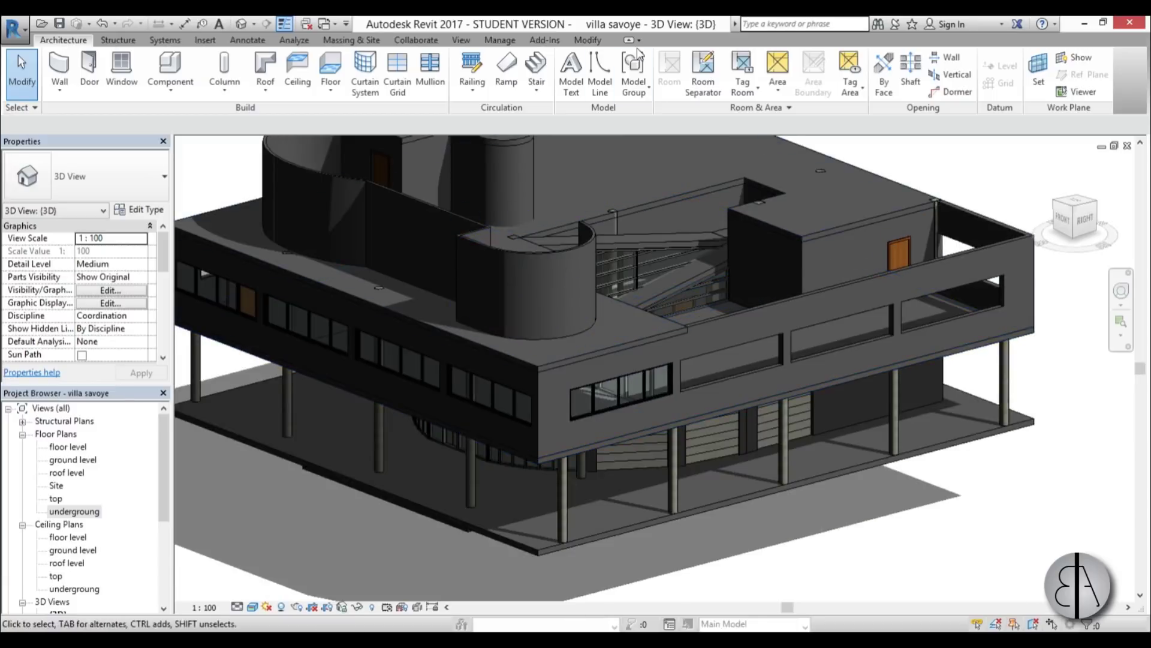
Step: Find the Default material in the project materials and set its shading color to white, RGB 255 255 255
left_click(508, 42)
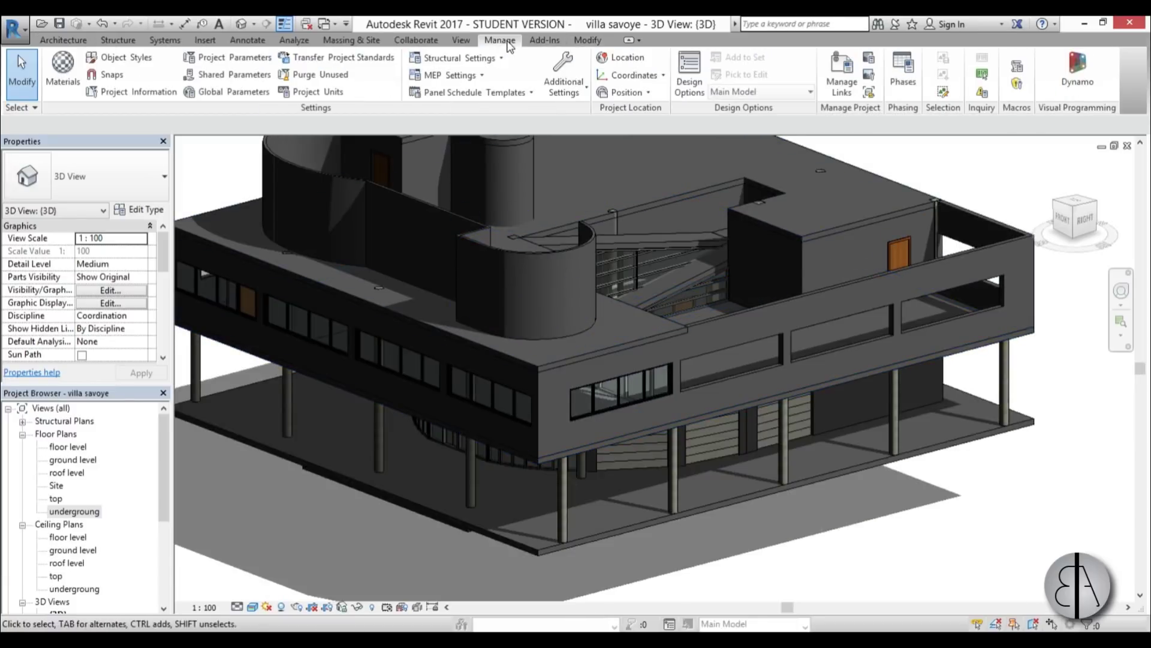
left_click(75, 83)
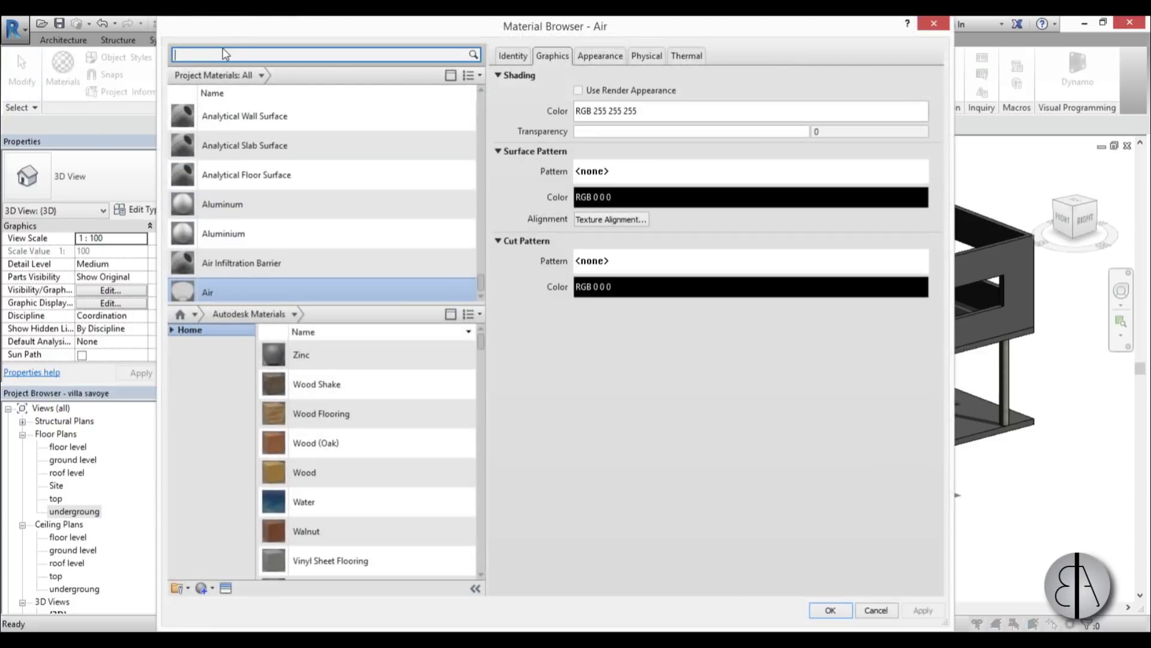
type("defa")
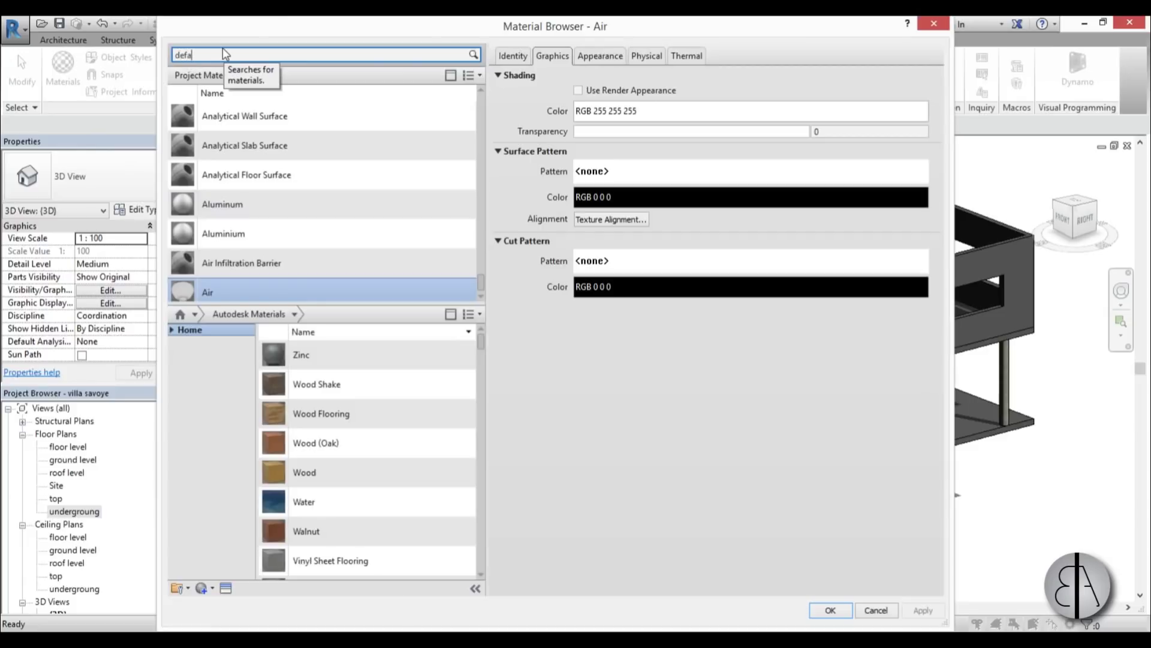
scroll(346, 211, "down", 2)
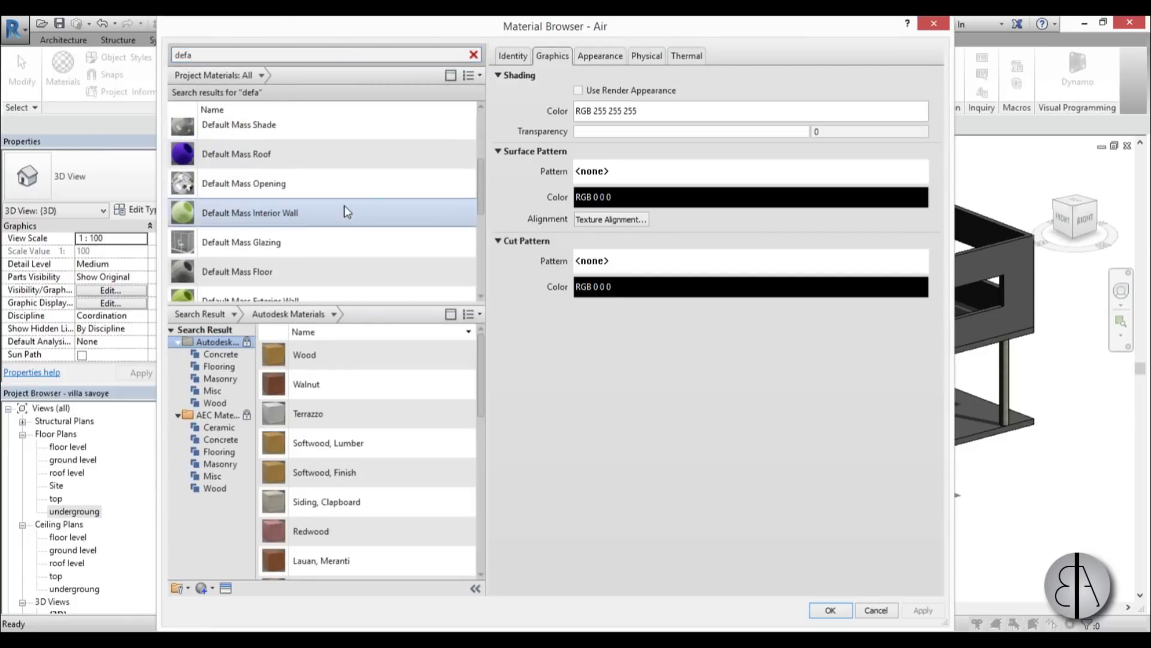
scroll(347, 211, "down", 3)
left_click(264, 266)
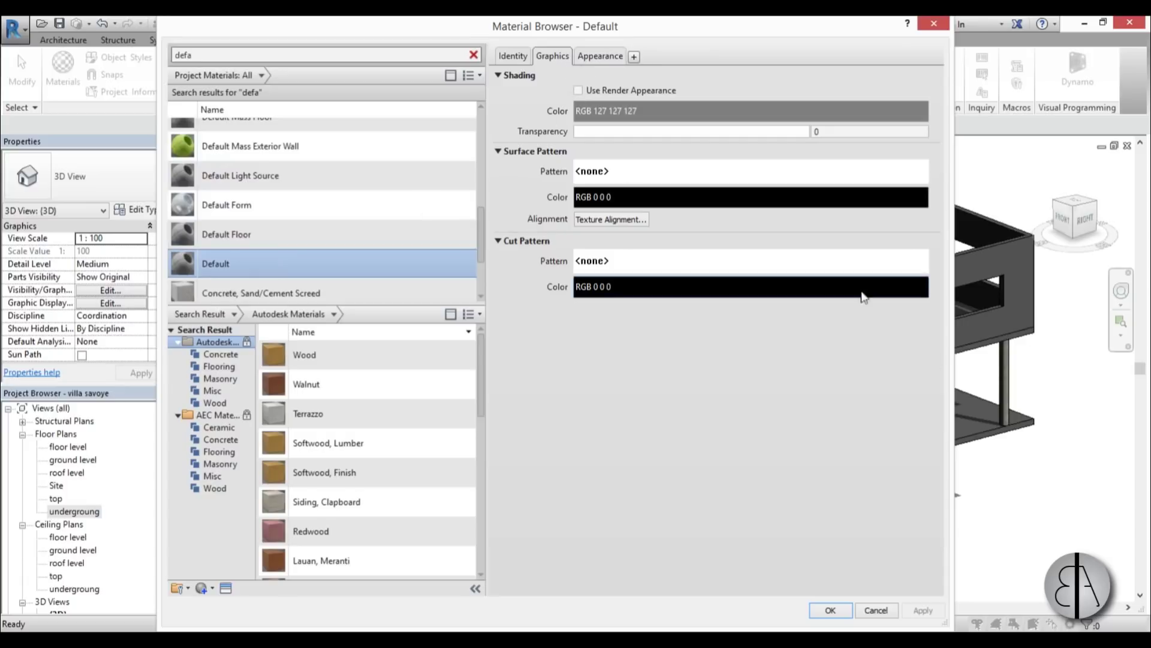
left_click(601, 111)
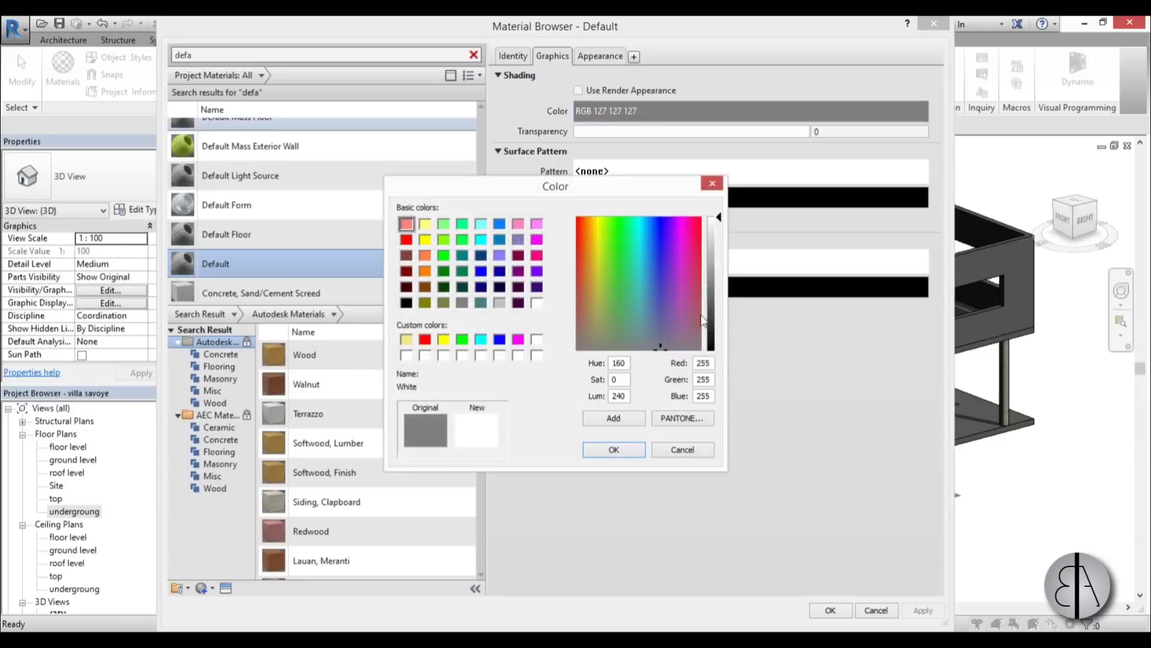
left_click(637, 451)
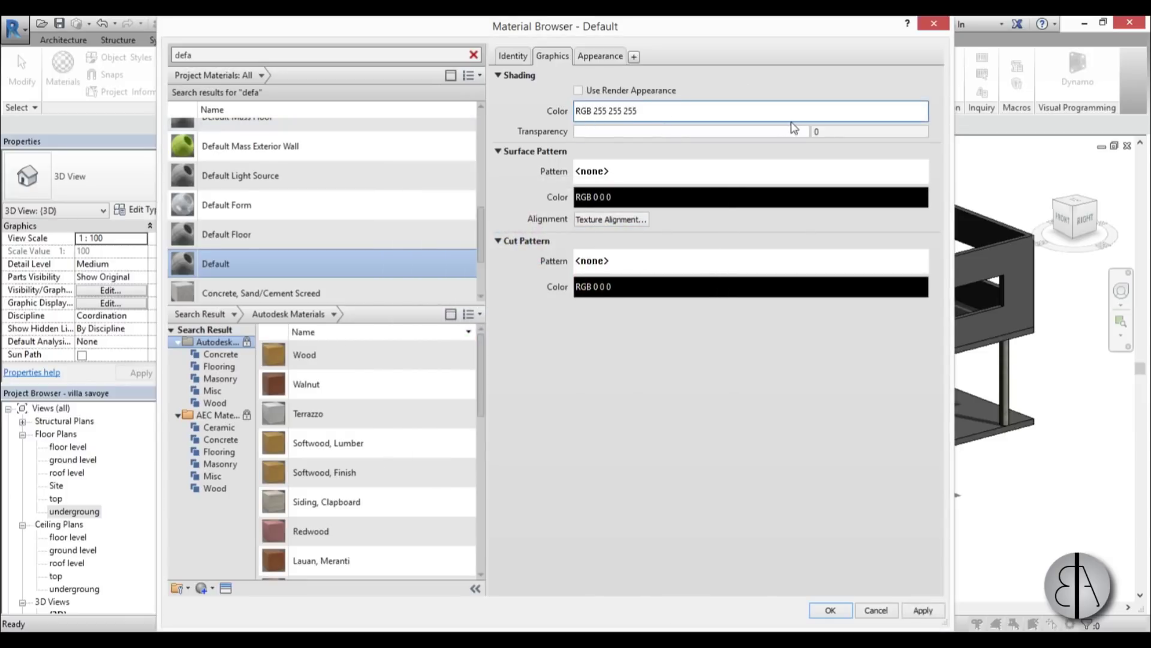
scroll(450, 567, "down", 1)
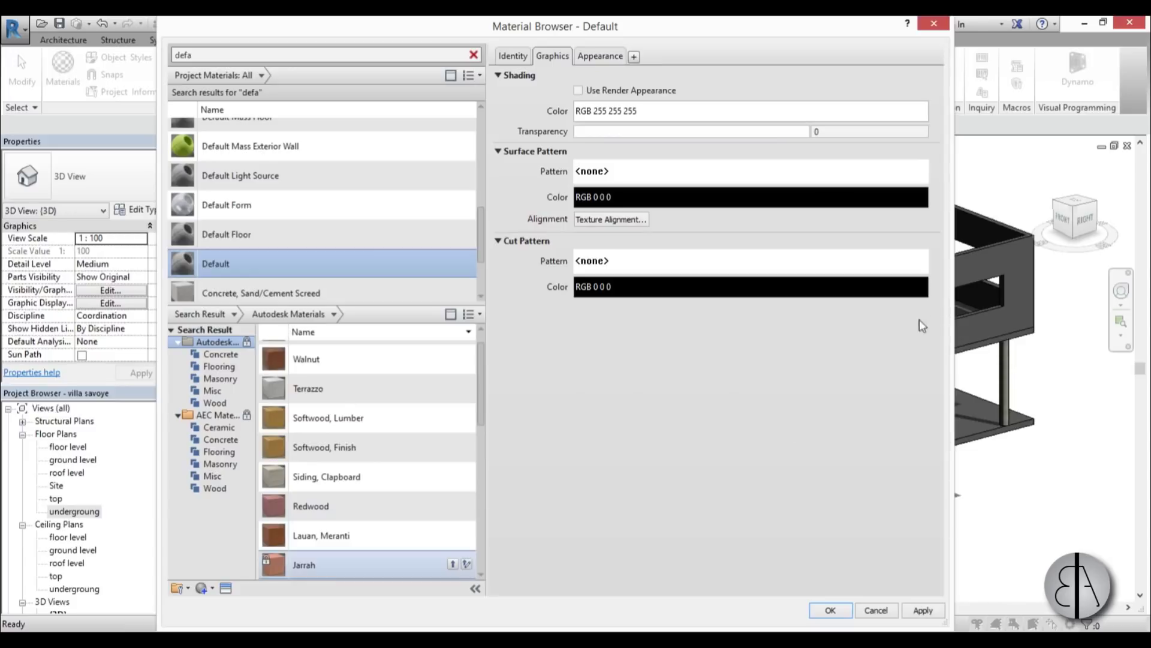
Step: Set the Default material's generic appearance color to RGB 253 253 253 and apply the material changes
left_click(595, 57)
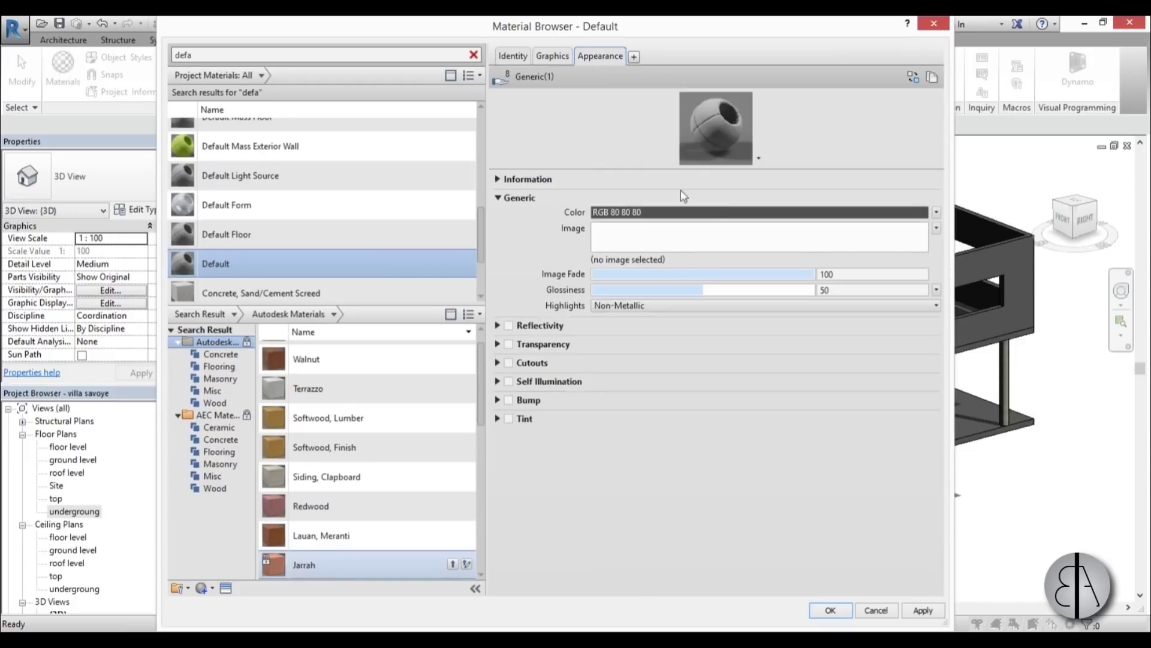
left_click(706, 210)
left_click_drag(720, 307, 714, 235)
left_click(612, 454)
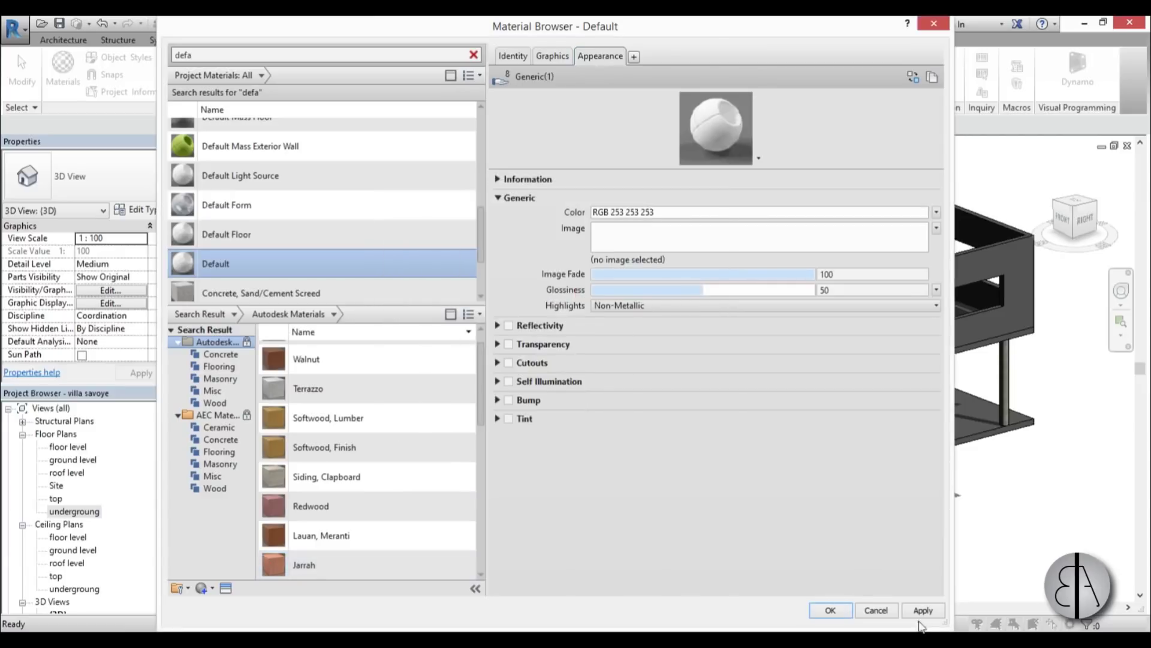
left_click(923, 610)
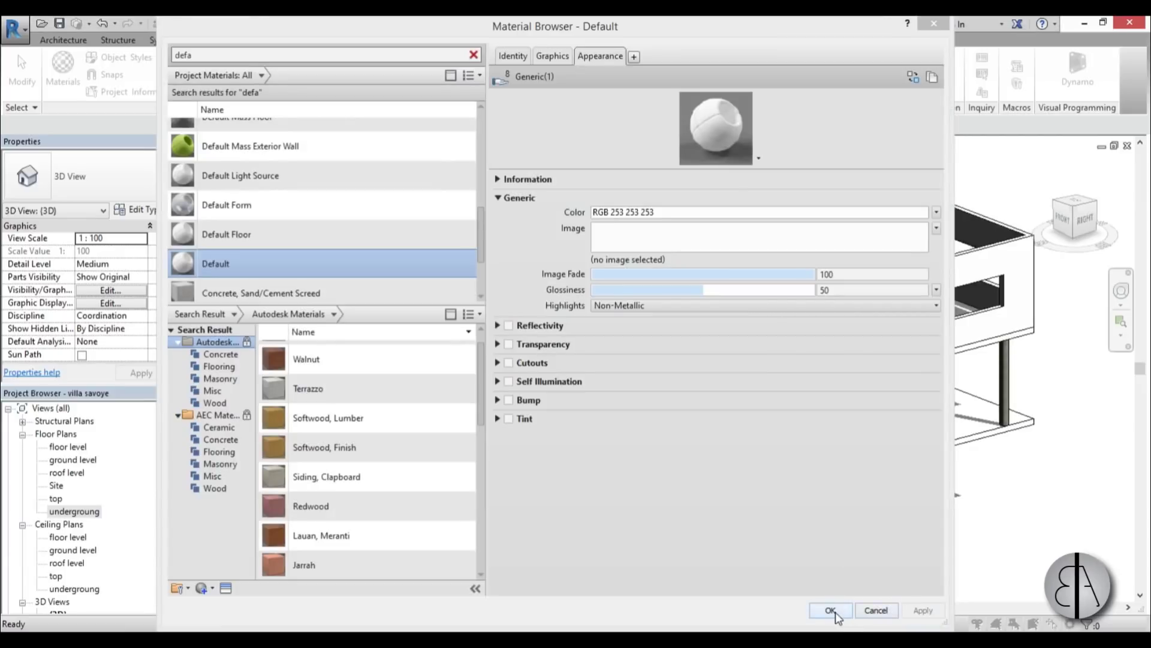
left_click(836, 611)
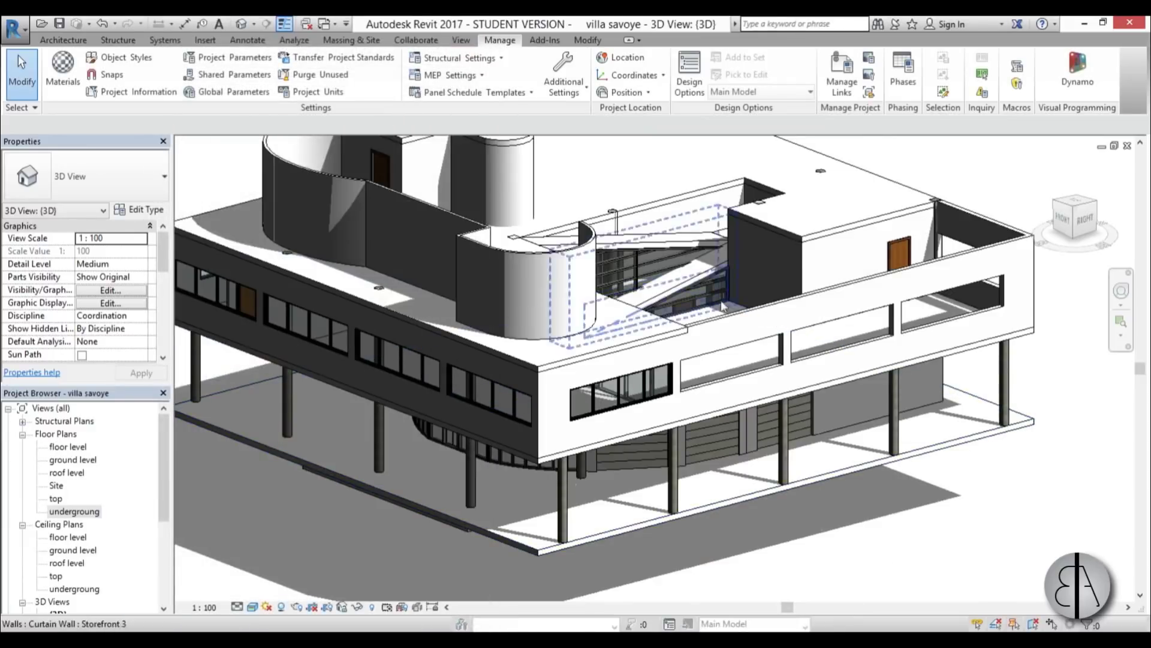
Step: Start the Paint tool, search its project materials for "black" and choose the Door - Handle material
scroll(723, 305, "down", 3)
middle_click_drag(722, 312, 696, 479, "shift")
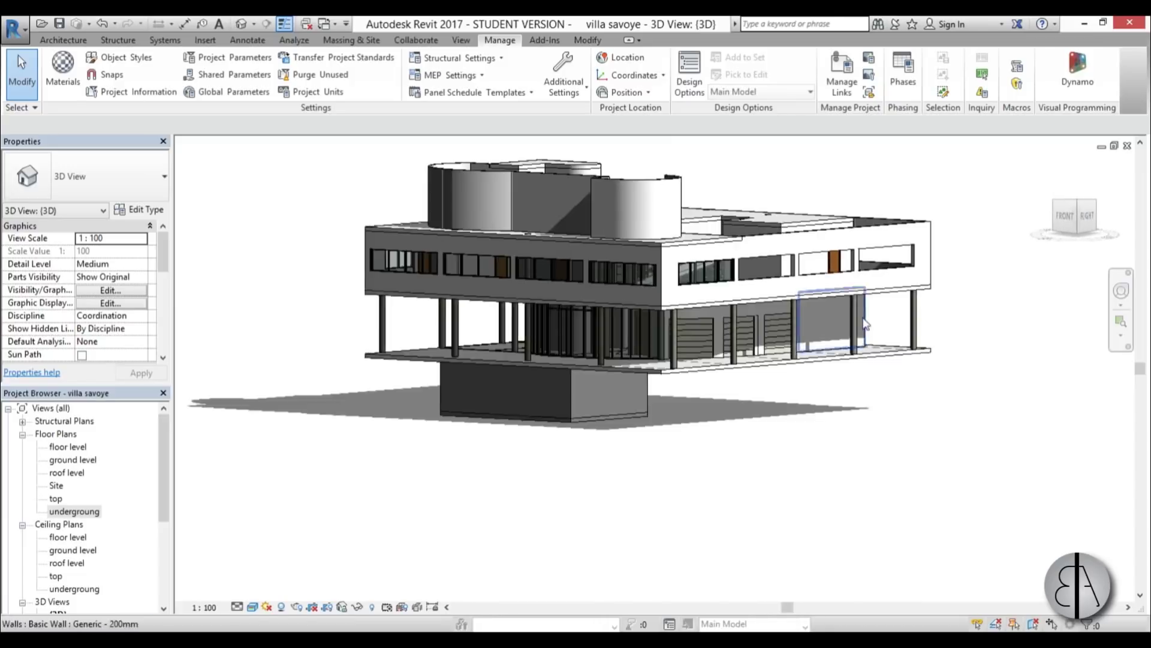
scroll(860, 327, "up", 5)
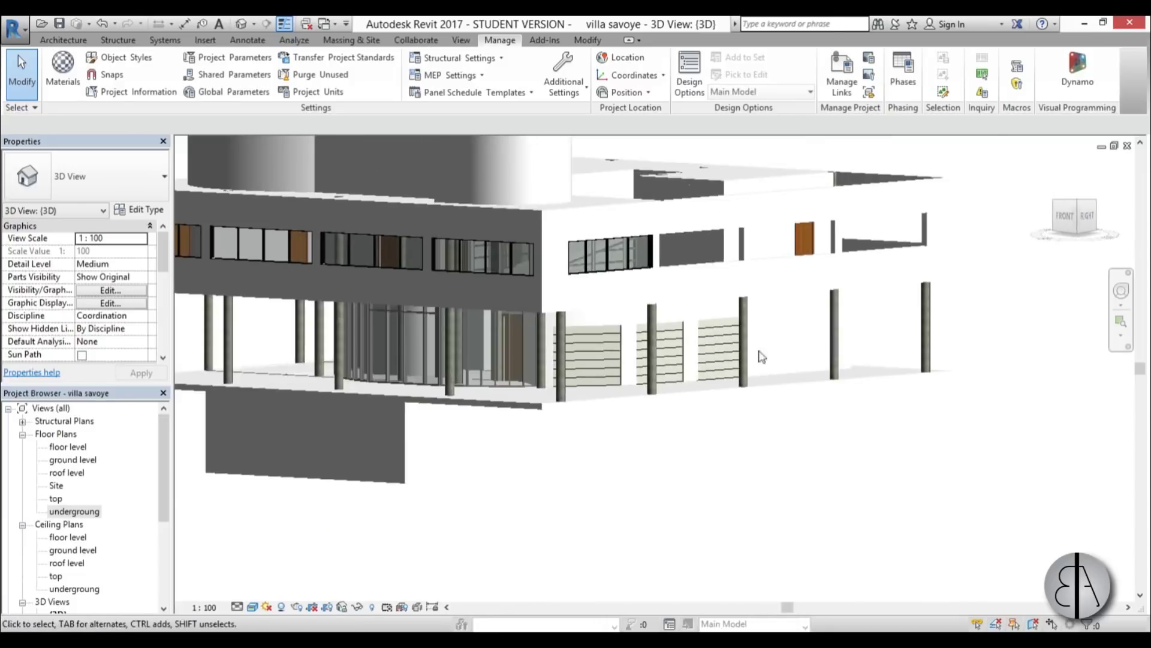
middle_click_drag(762, 356, 758, 460, "shift")
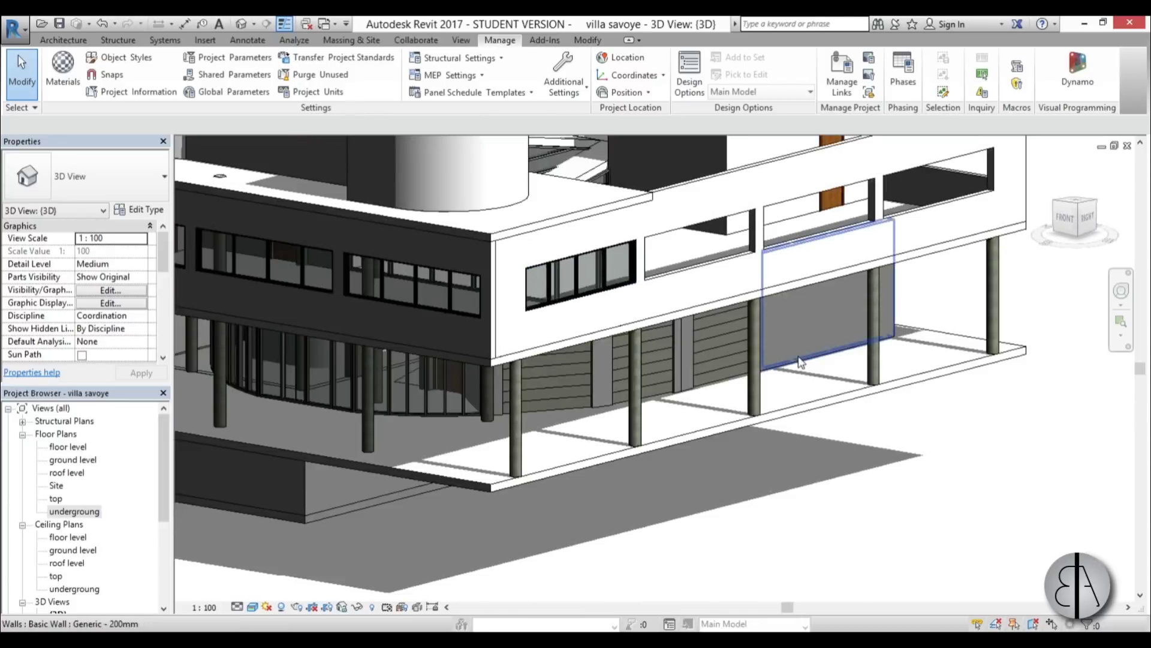
left_click(587, 40)
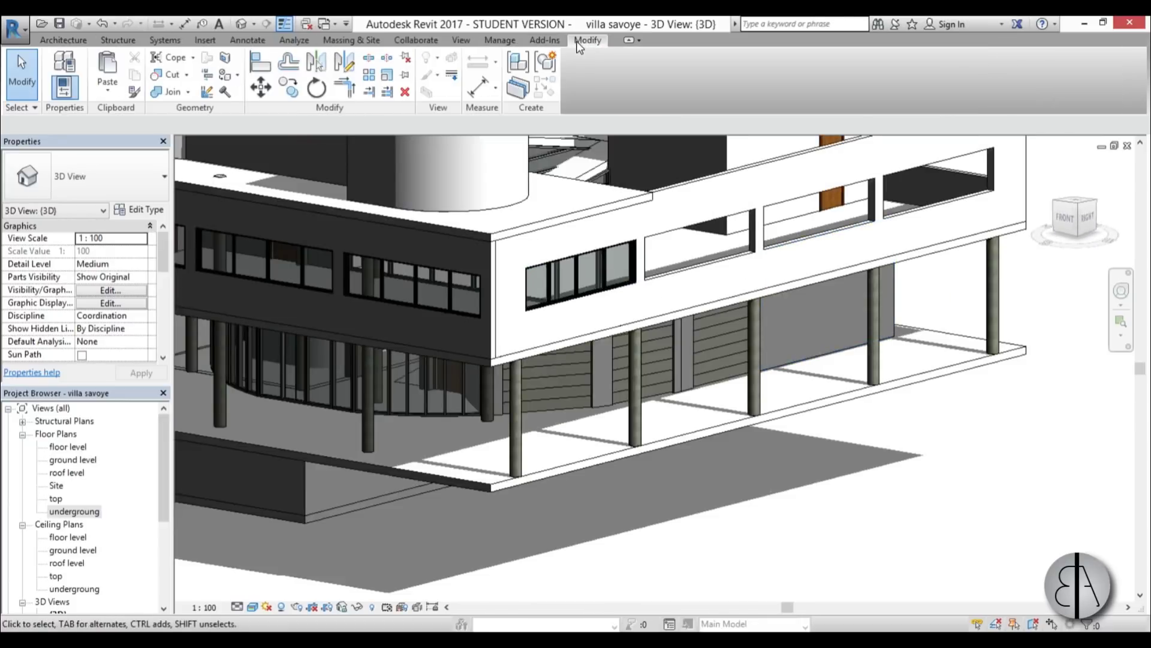
left_click(224, 77)
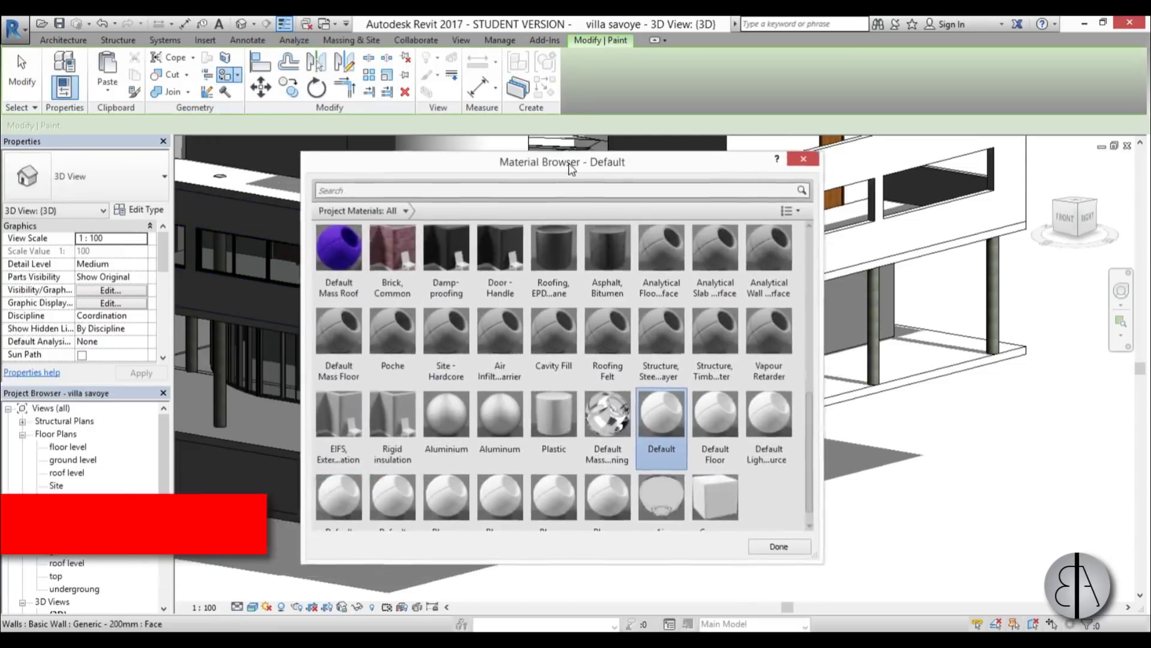
left_click_drag(572, 169, 548, 150)
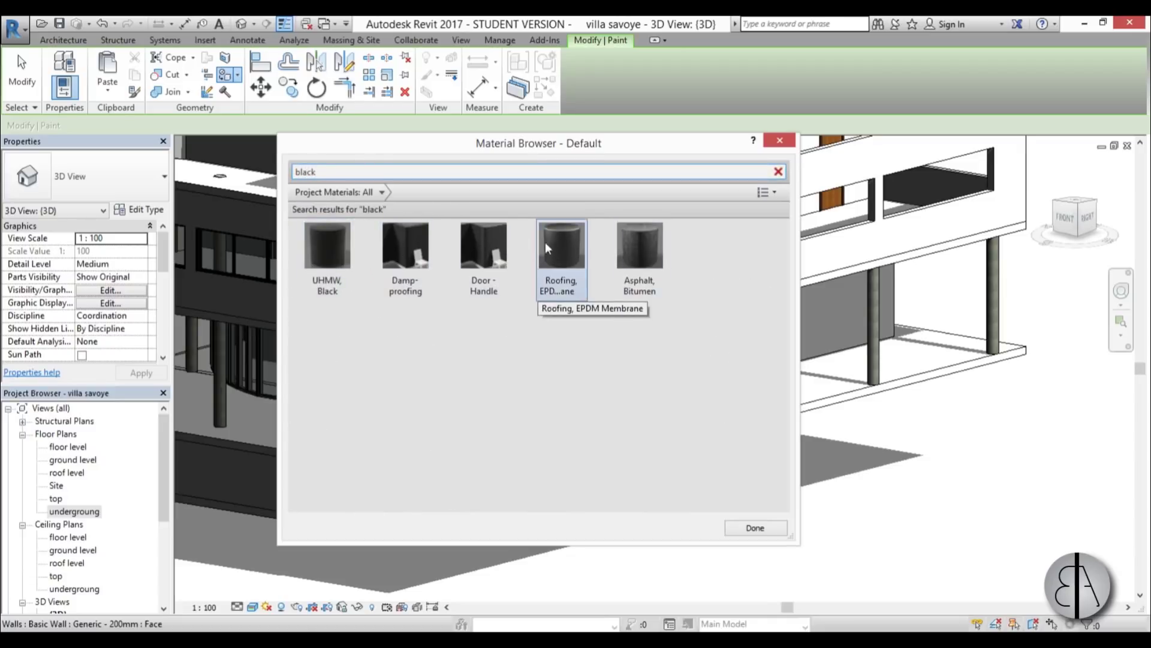
left_click(485, 246)
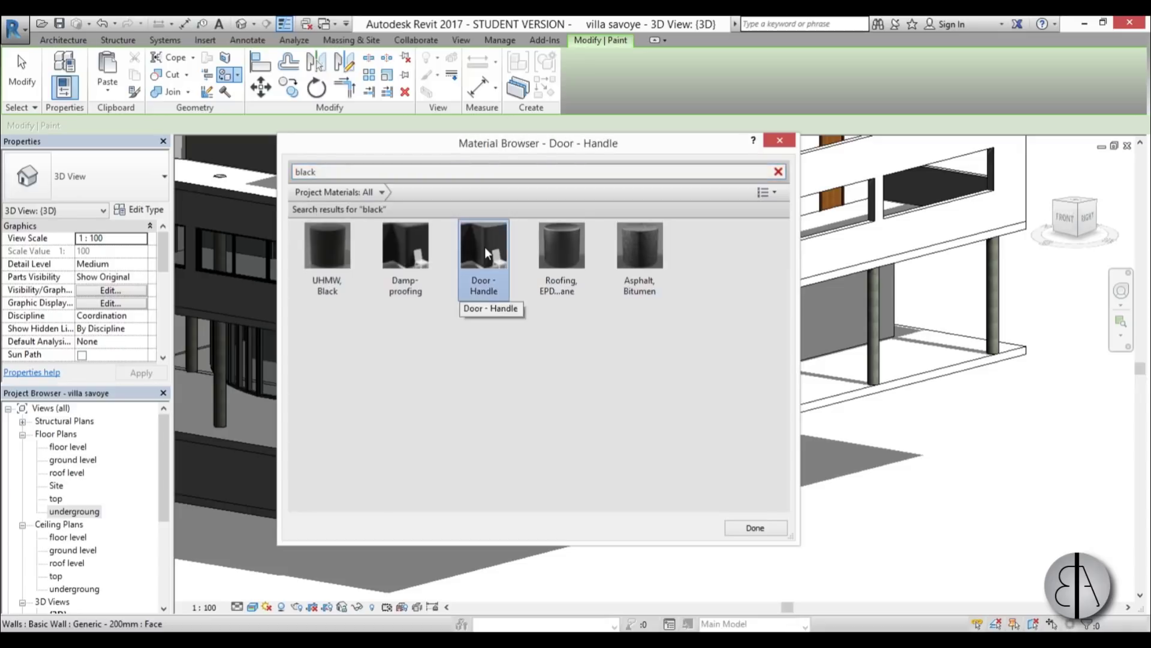
left_click(755, 525)
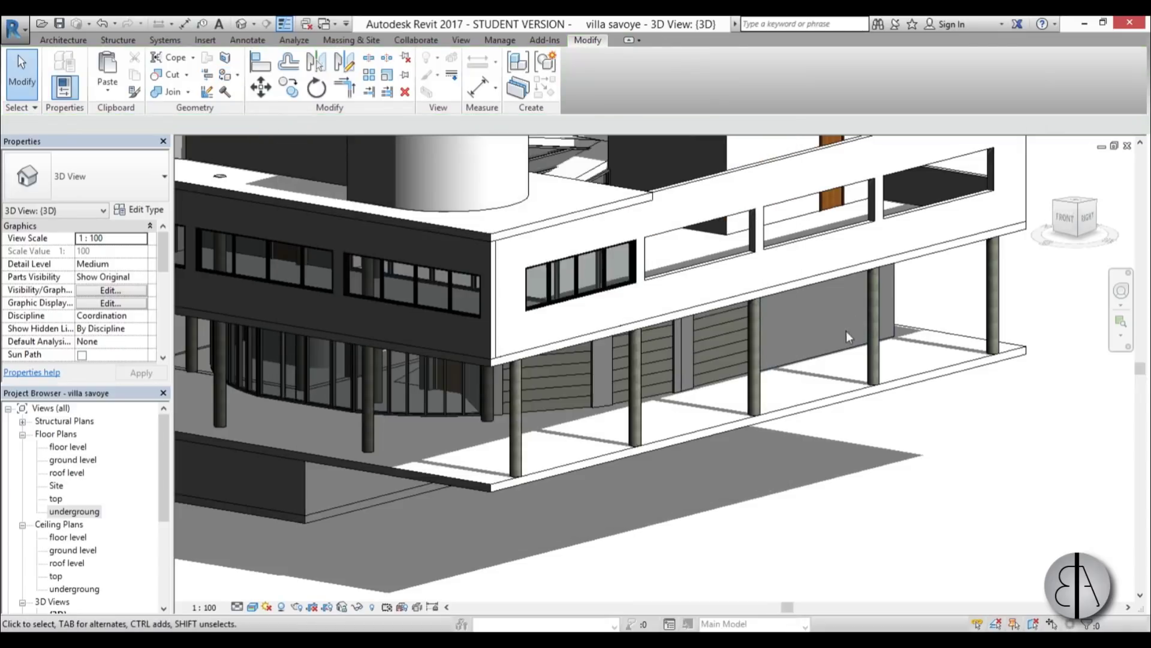
Step: Paint the exposed ground-level wall face beside the garage doors with the Door - Handle material
left_click(847, 331)
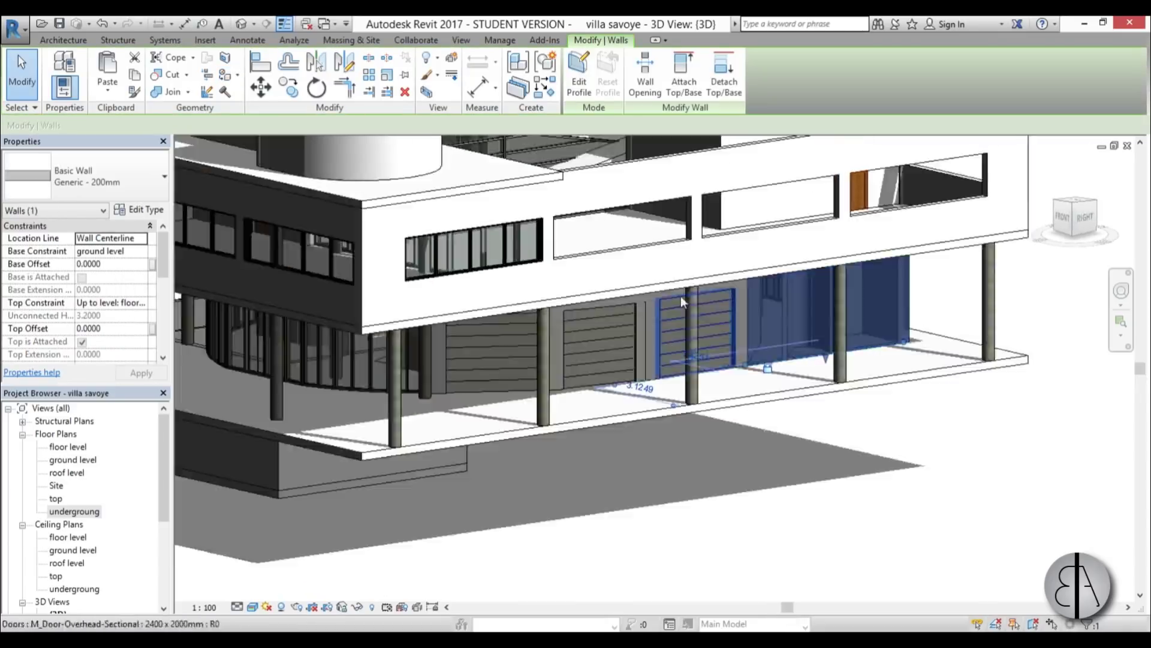
left_click(207, 75)
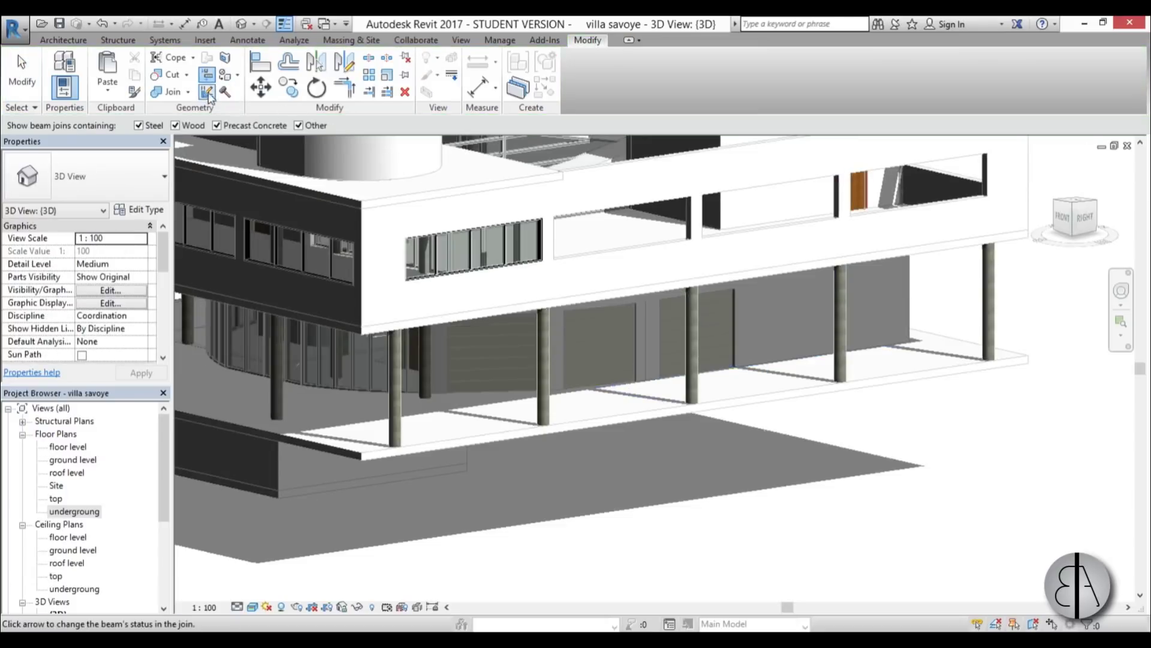
left_click(224, 75)
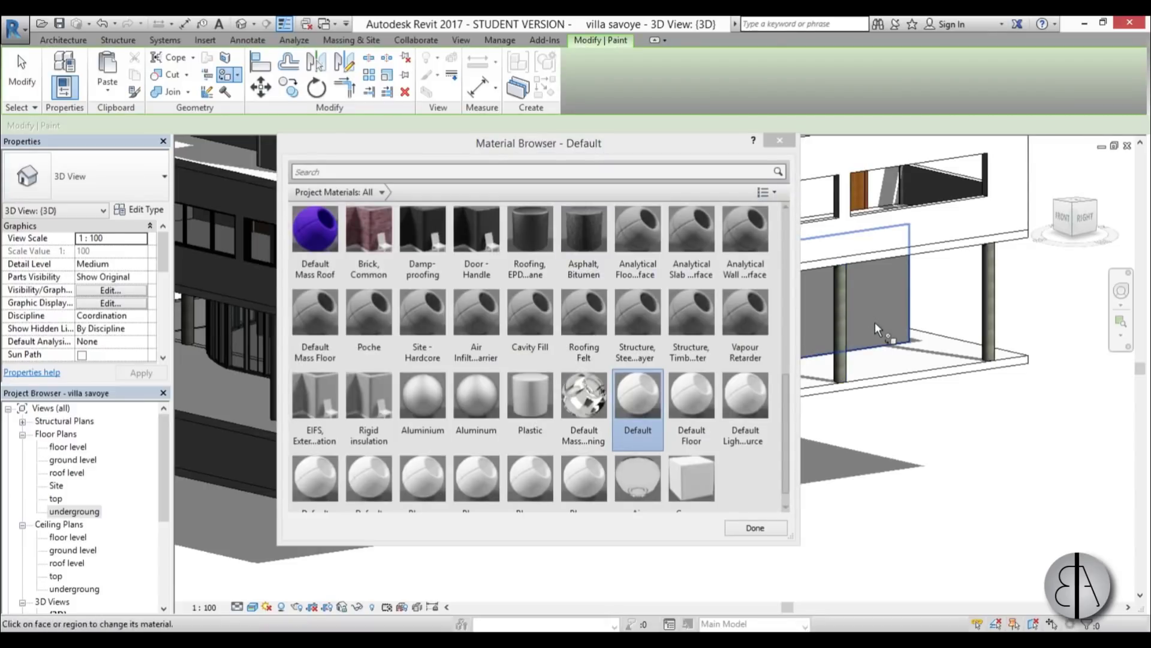
left_click(893, 347)
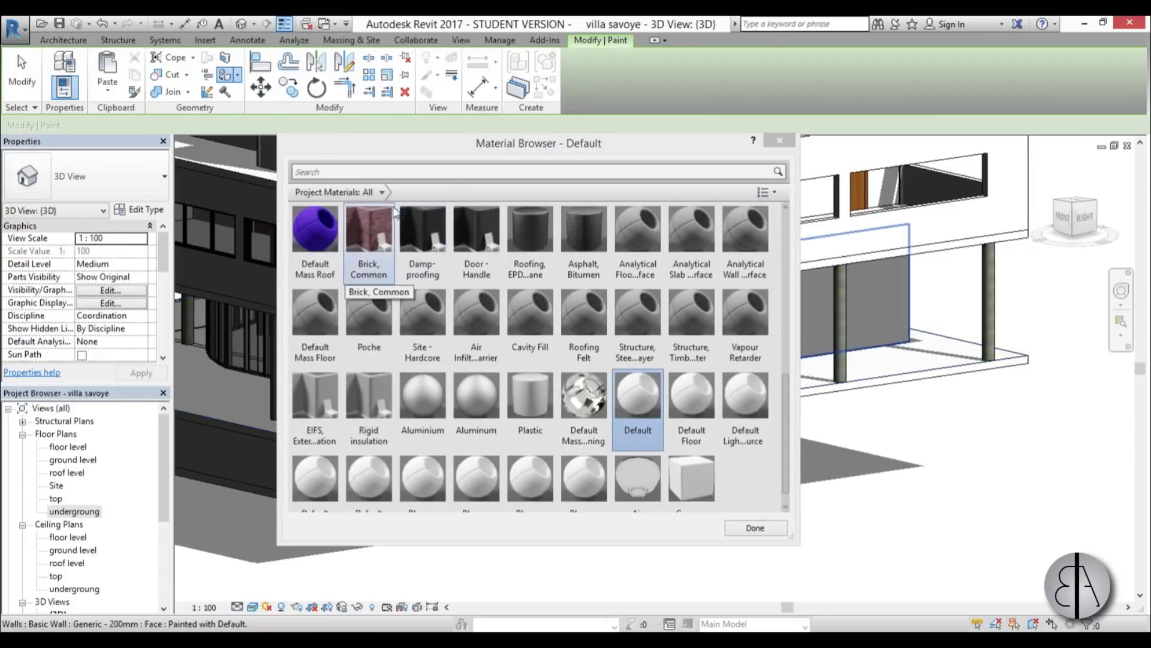
left_click(470, 229)
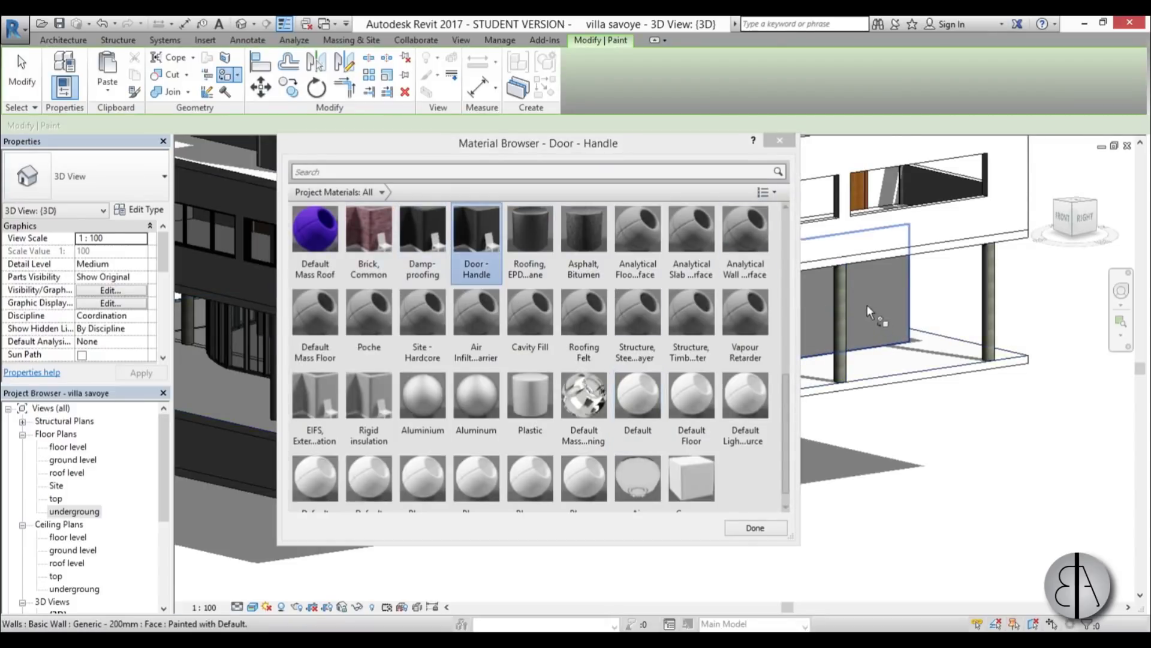
mouse_move(920, 395)
middle_mouse_down("shift")
mouse_move(792, 400)
mouse_move(937, 344)
mouse_move(951, 251)
middle_mouse_up("shift")
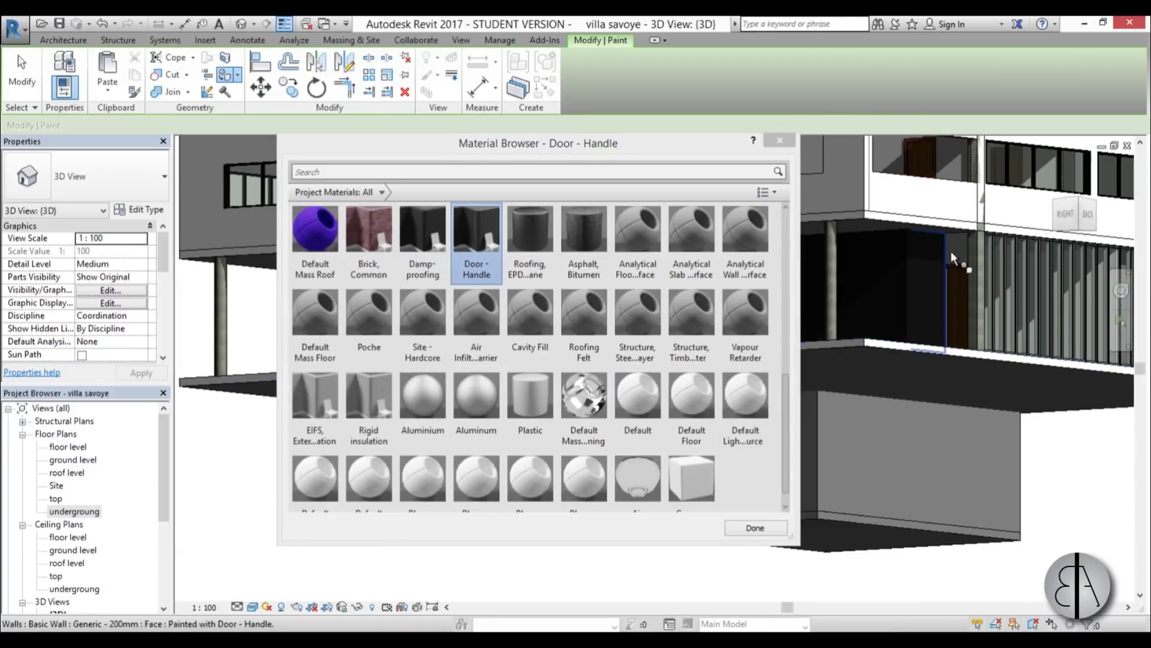
Step: Paint the adjoining ground-level wall face around the corner with the Door - Handle material and finish painting
middle_click_drag(935, 297, 819, 323, "shift")
left_click(1005, 329)
mouse_move(903, 385)
middle_mouse_down("shift")
mouse_move(957, 315)
mouse_move(1014, 324)
middle_mouse_up("shift")
scroll(958, 313, "up", 3)
scroll(957, 264, "down", 4)
scroll(859, 333, "down", 3)
middle_click_drag(877, 337, 906, 396, "shift")
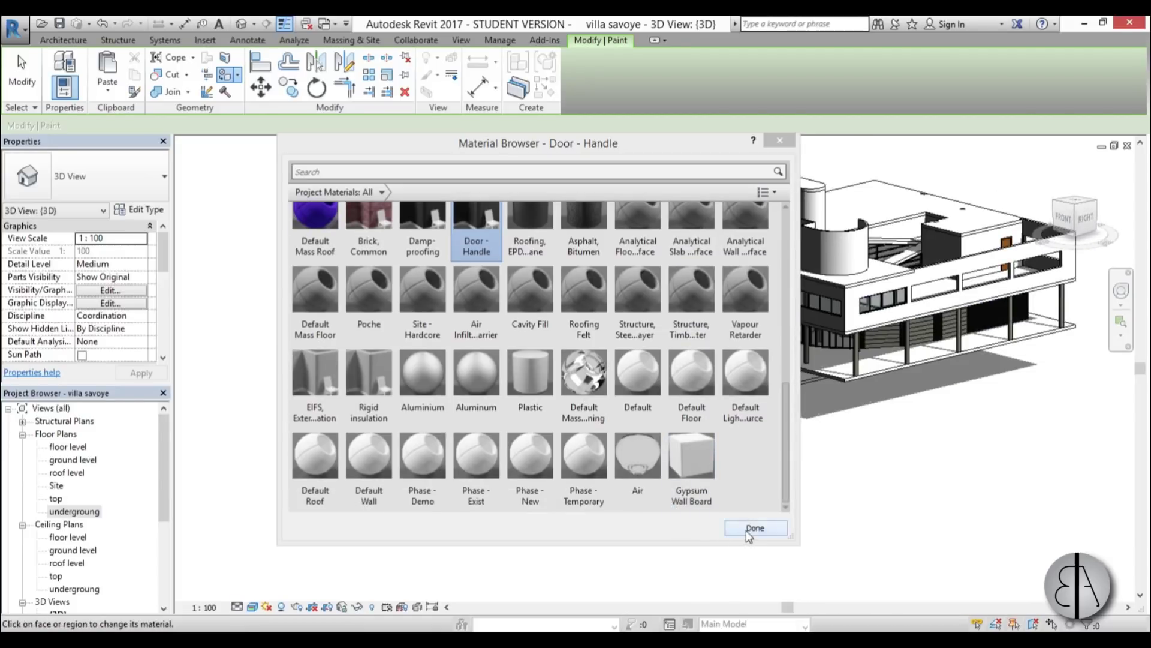
left_click(755, 528)
Step: Select the whole building and filter the selection to Structural Columns only
mouse_move(708, 390)
middle_mouse_down("shift")
mouse_move(681, 367)
mouse_move(1026, 323)
mouse_move(684, 398)
middle_mouse_up("shift")
scroll(779, 408, "up", 6)
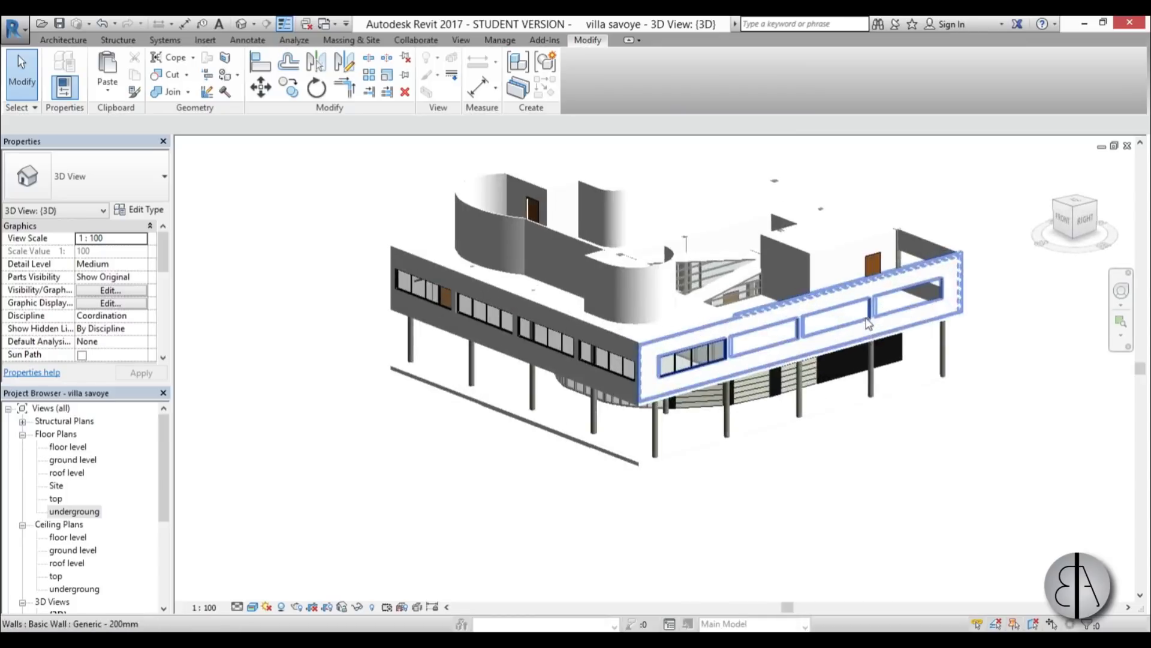
scroll(822, 390, "down", 5)
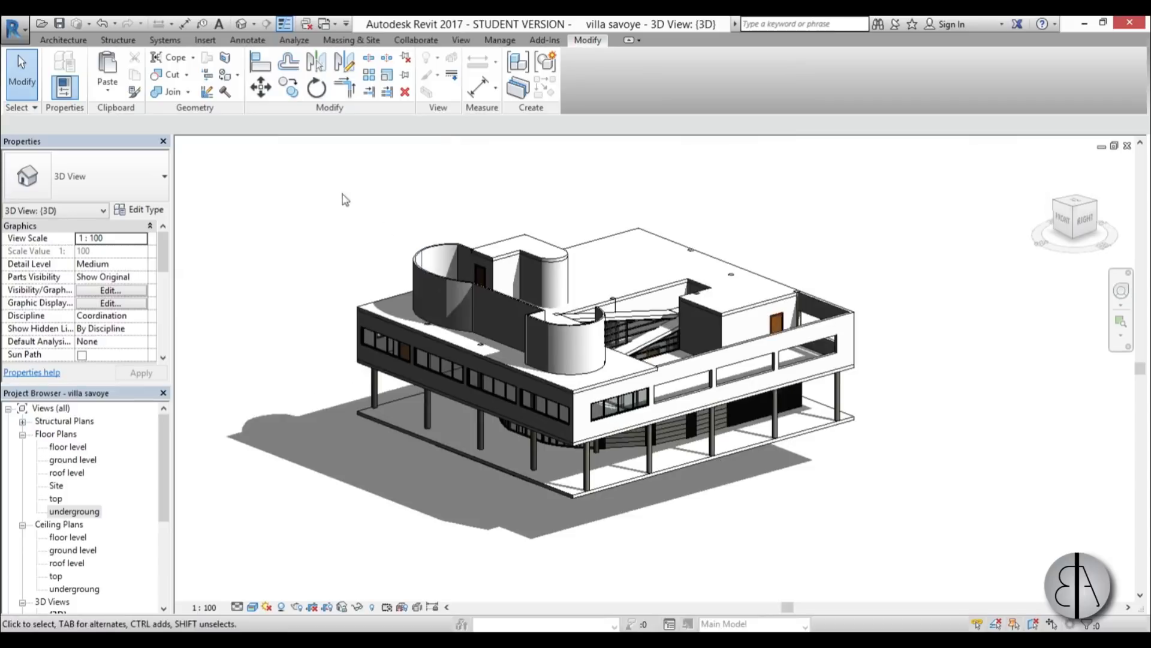
left_click_drag(474, 282, 934, 552)
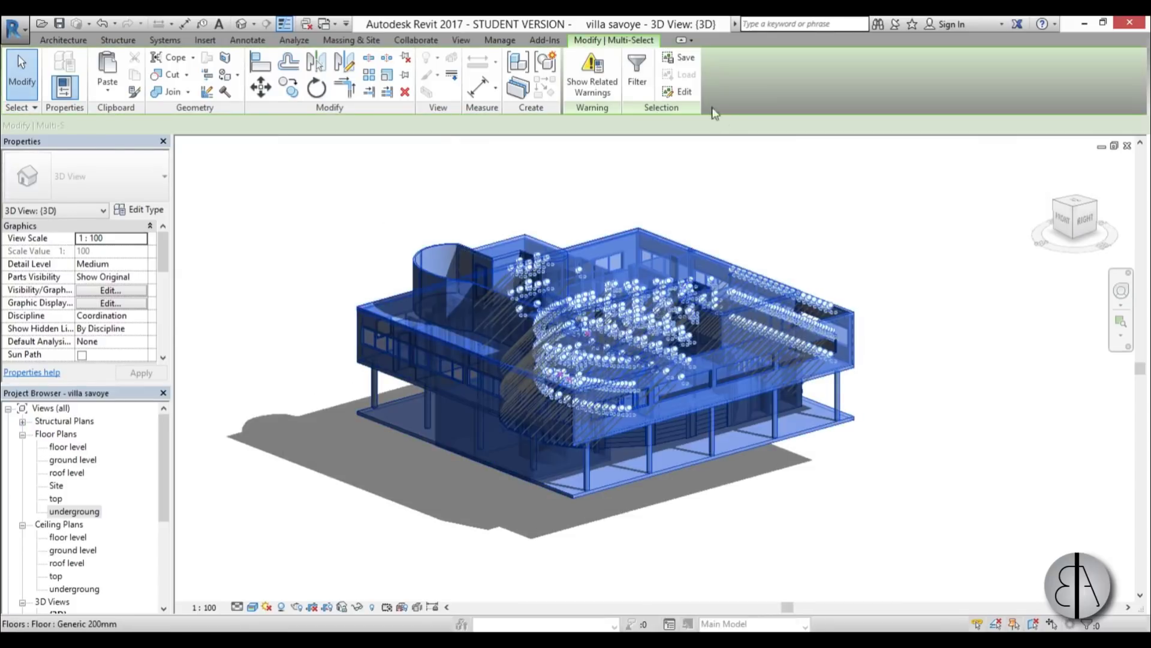
left_click(636, 90)
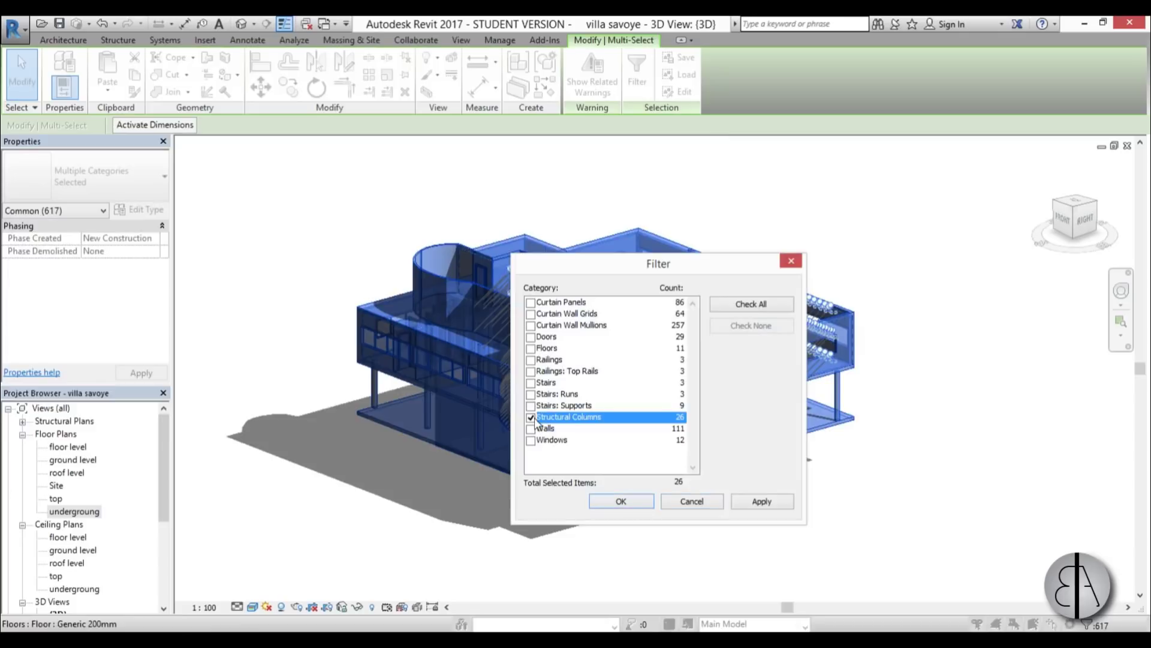
left_click(774, 503)
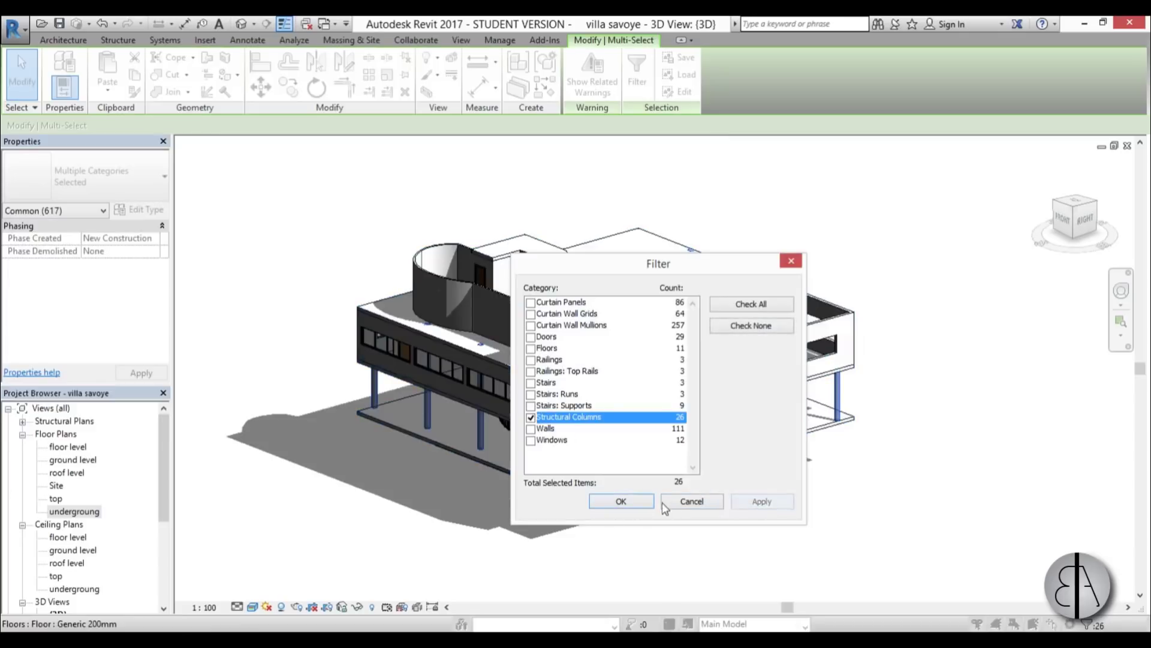
left_click(626, 501)
Step: Set the structural material of the selected columns to Default, searching the project materials for "def"
scroll(168, 298, "down", 1)
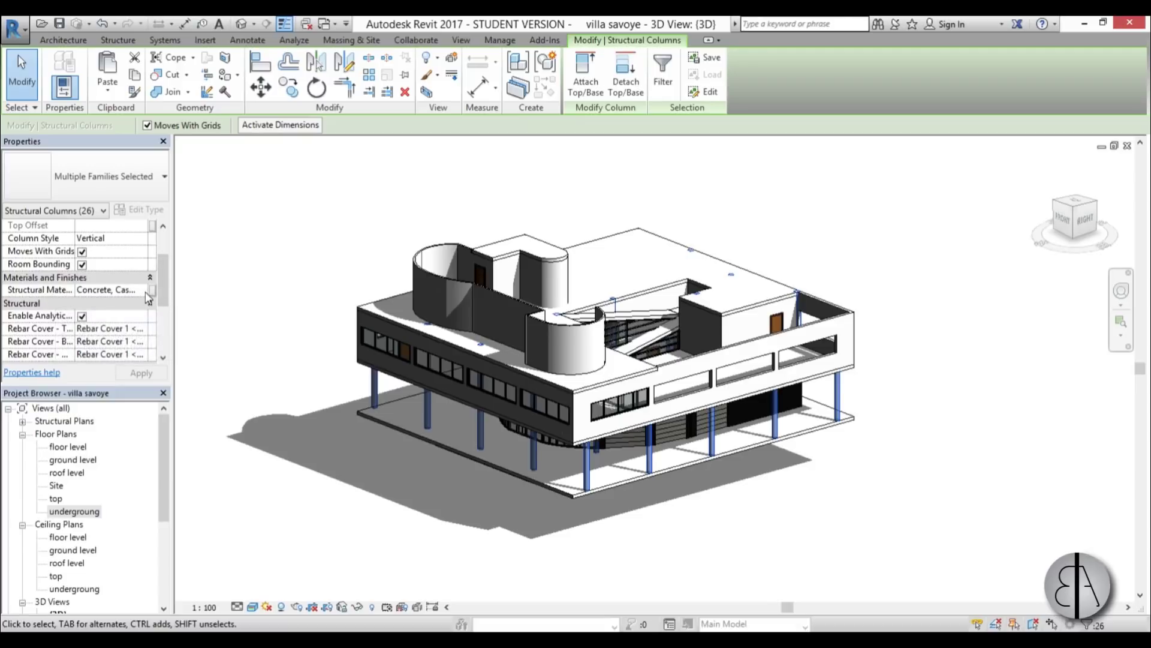
left_click(151, 290)
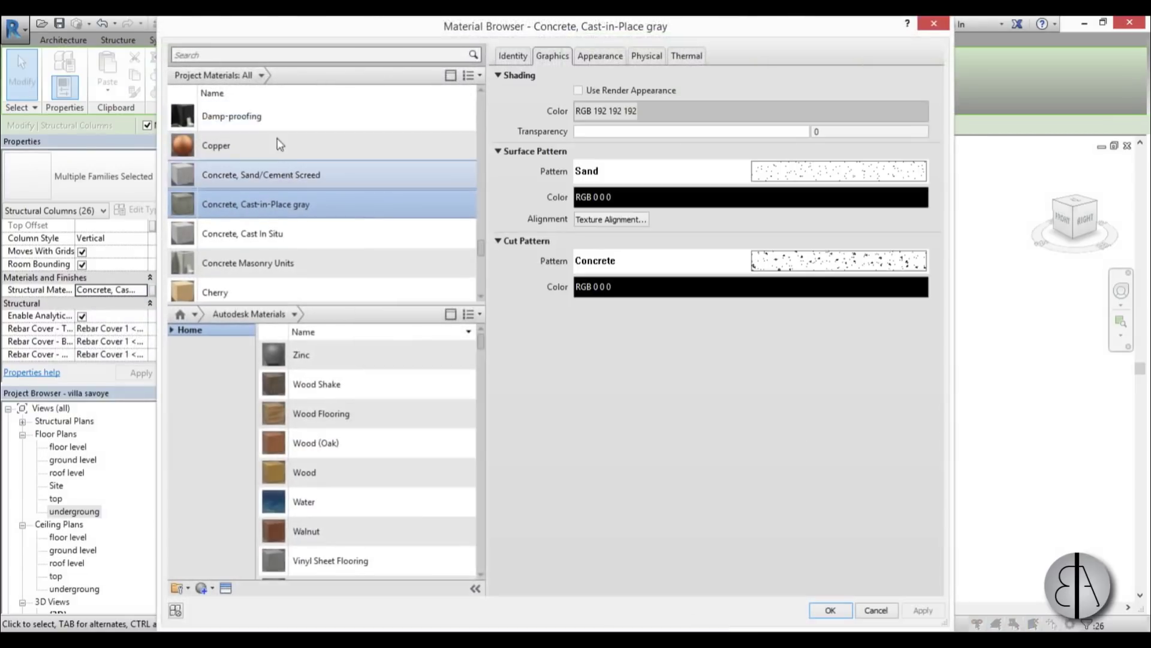
left_click(246, 60)
type("def")
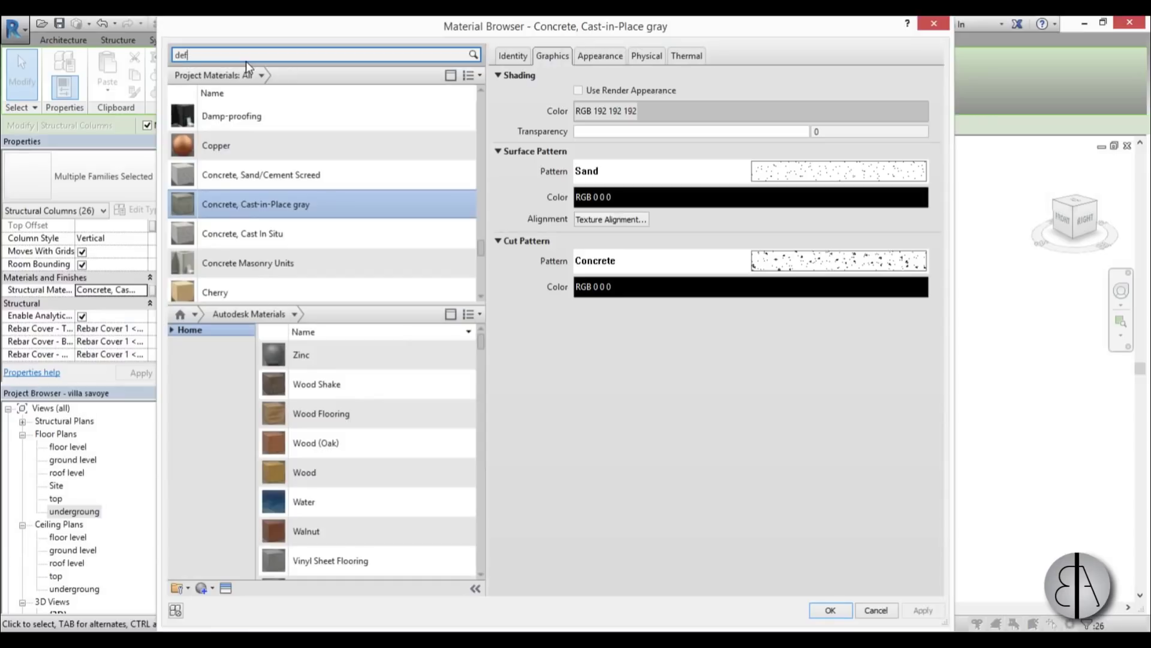
scroll(269, 154, "down", 5)
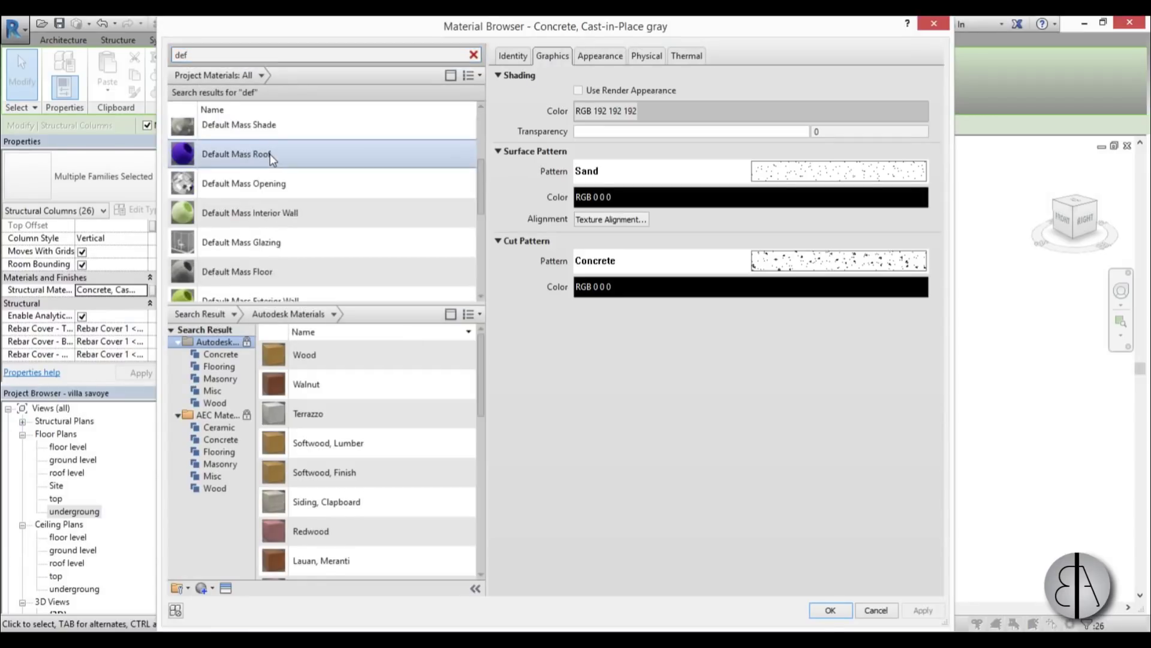
left_click(218, 189)
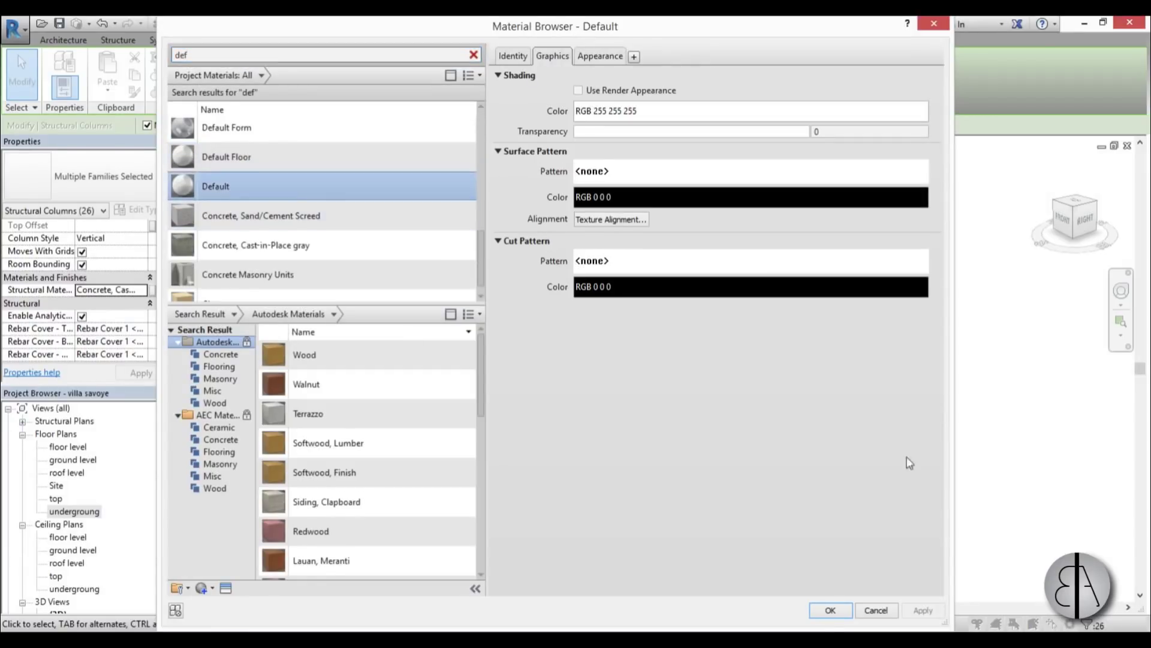
left_click(830, 610)
left_click(777, 495)
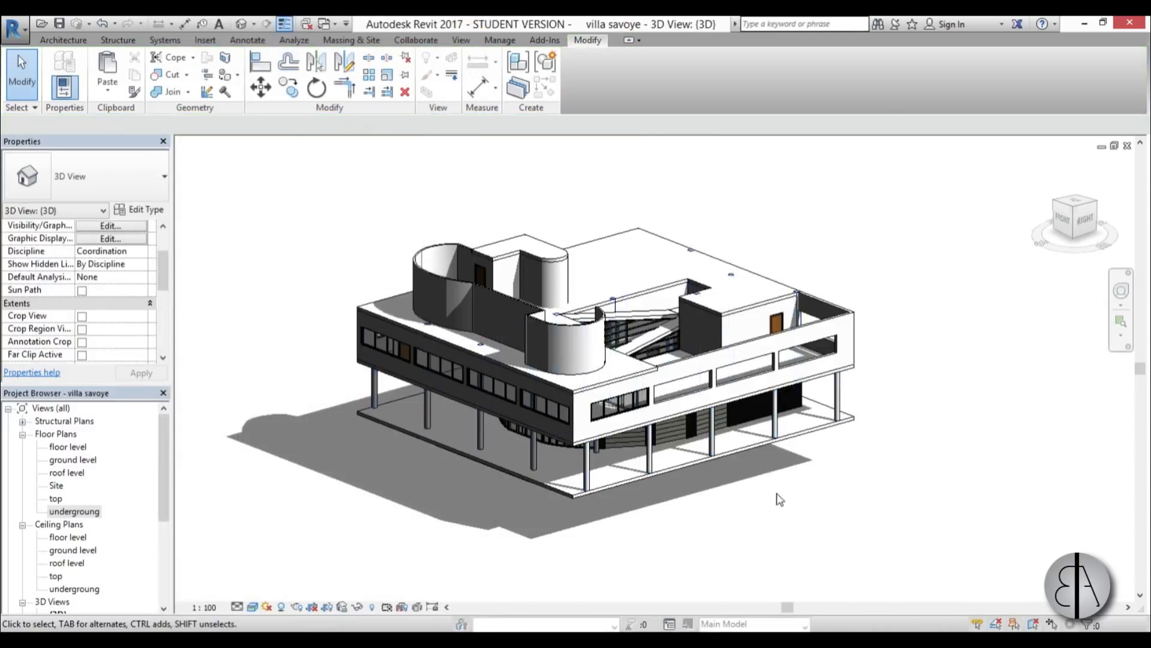
Step: Start a toposurface from the ground level plan and switch to the Site floor plan with Place Point active
middle_click_drag(706, 522, 444, 421, "shift")
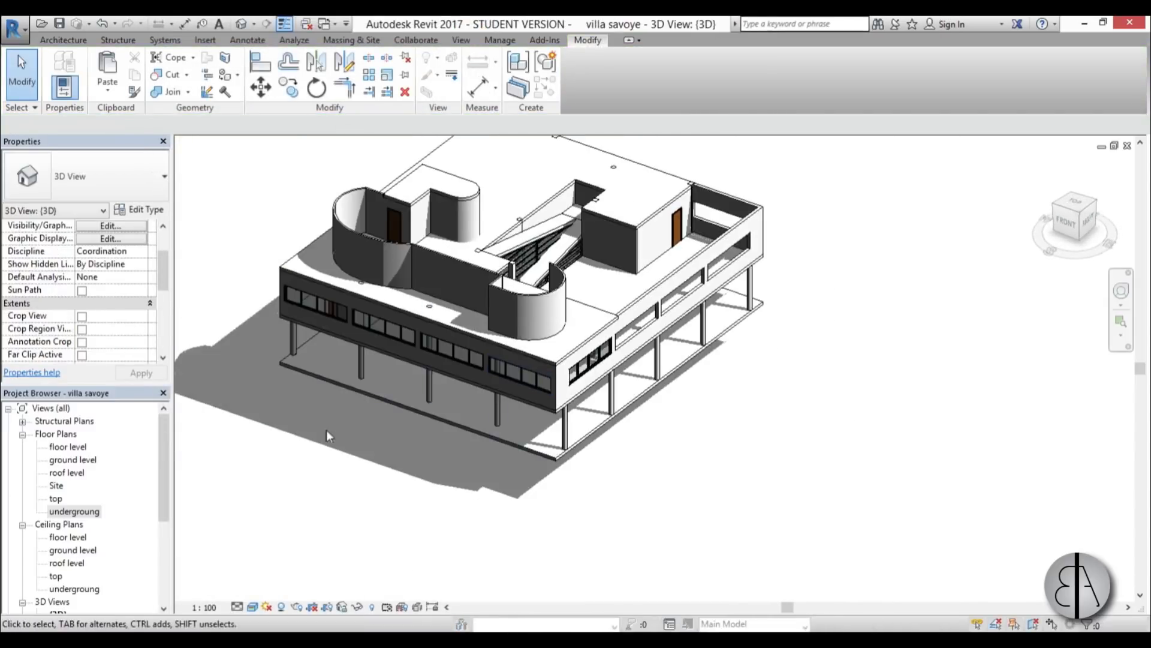
double_click(68, 459)
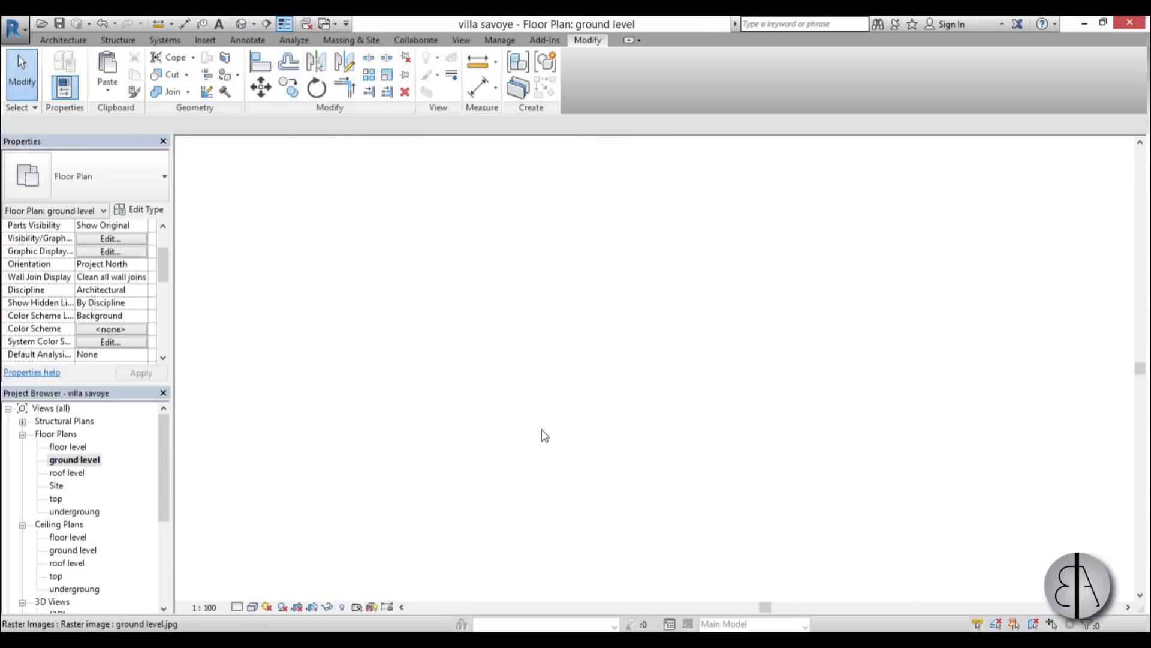
scroll(492, 367, "down", 4)
scroll(492, 367, "up", 2)
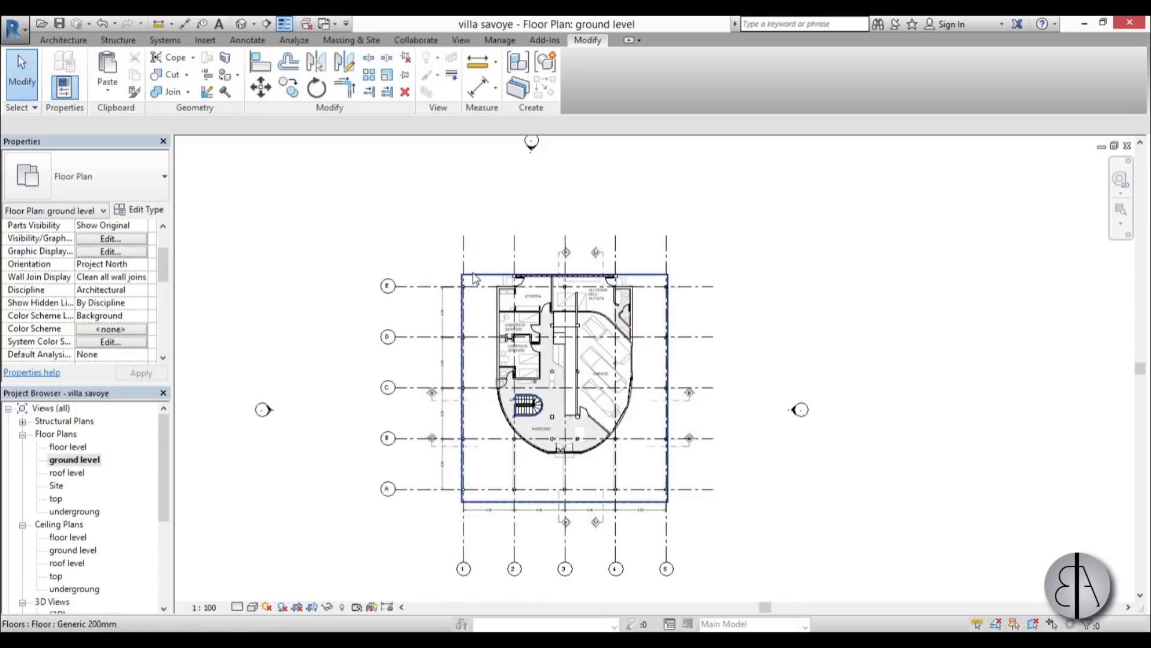
left_click(76, 44)
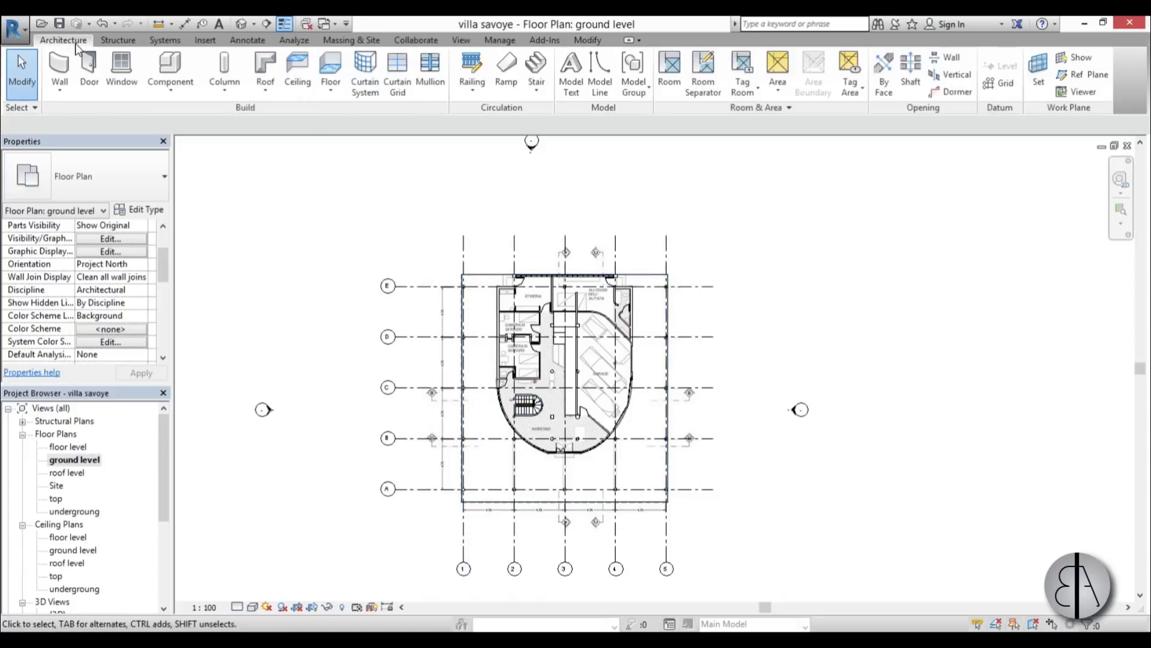
left_click(346, 42)
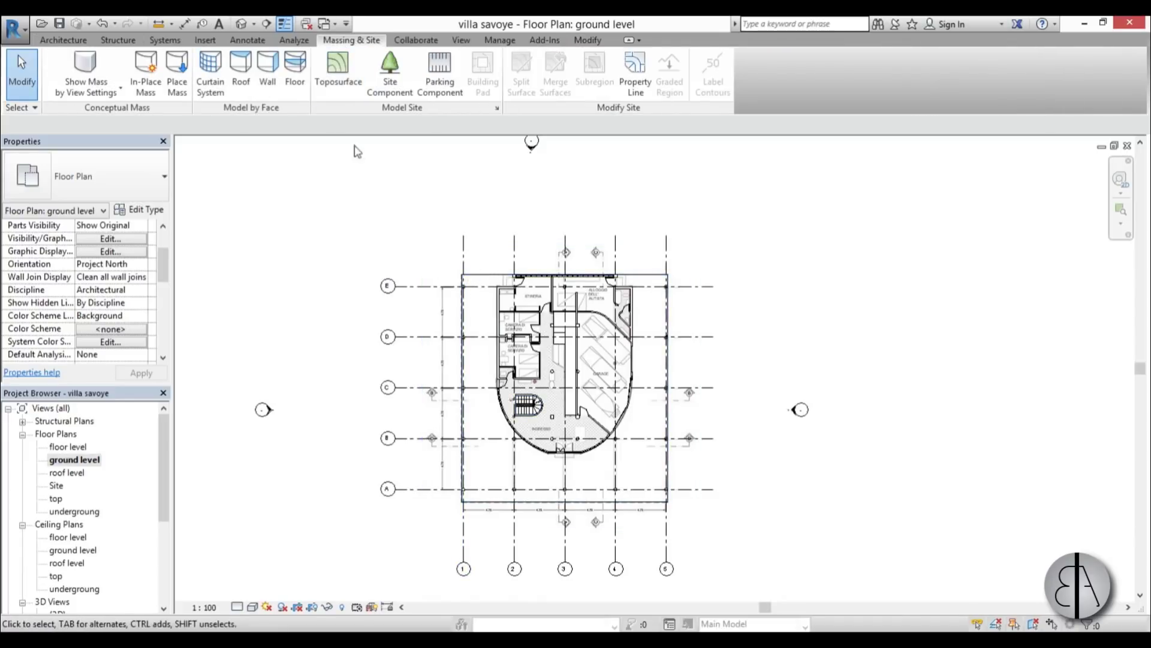
left_click(337, 71)
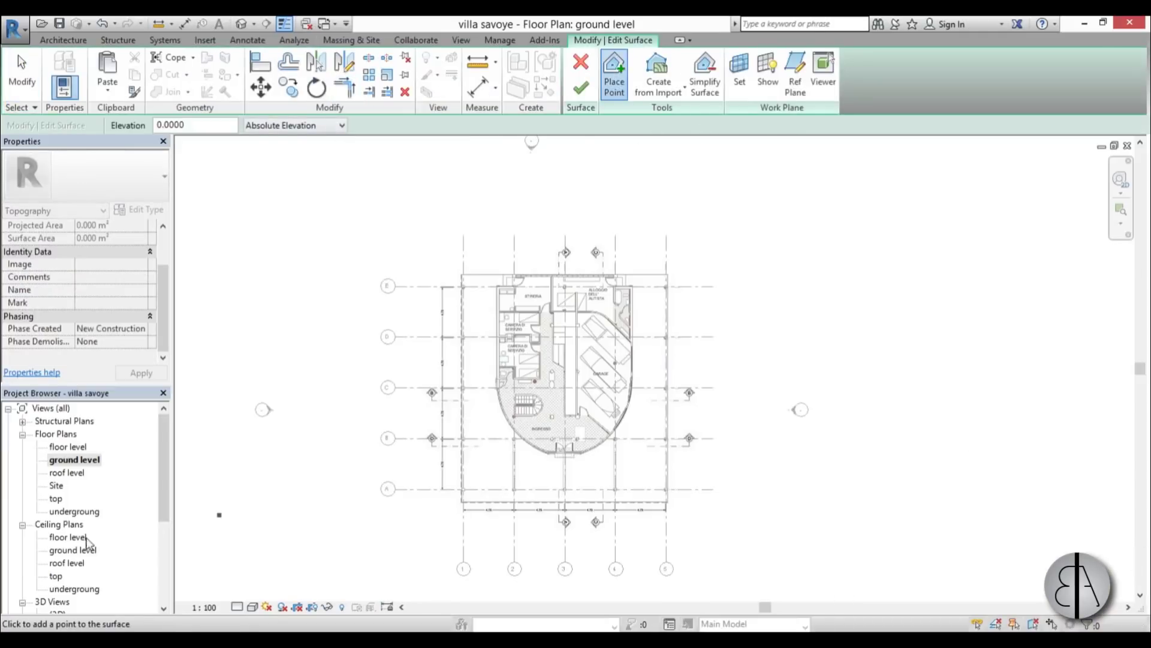
double_click(57, 485)
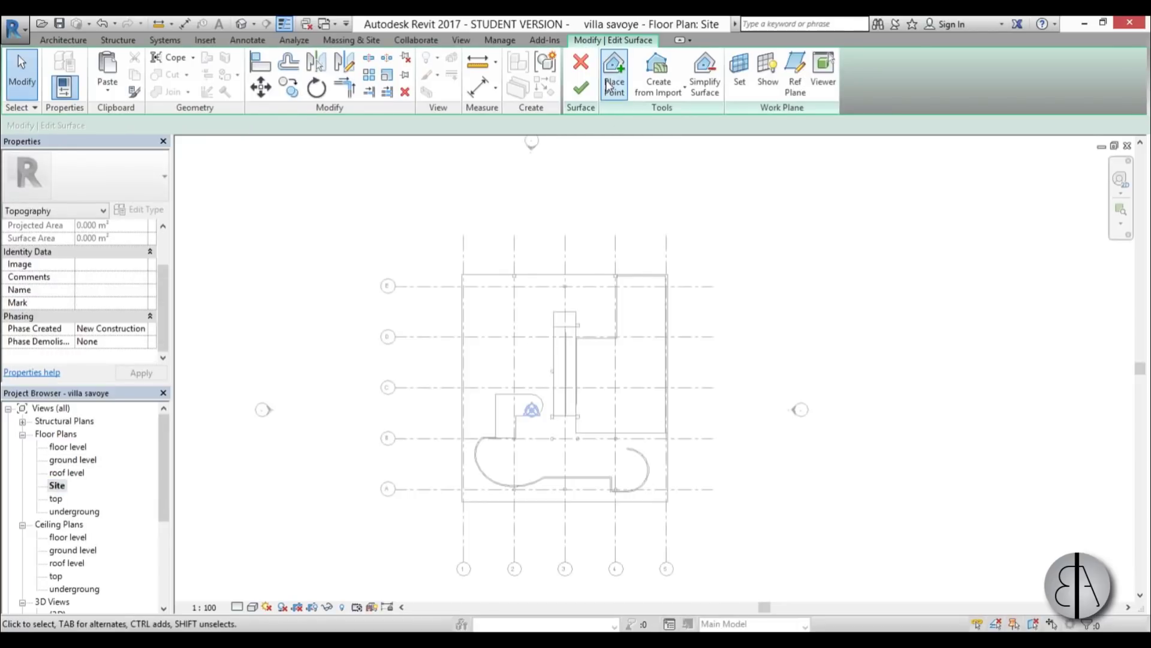
left_click(614, 87)
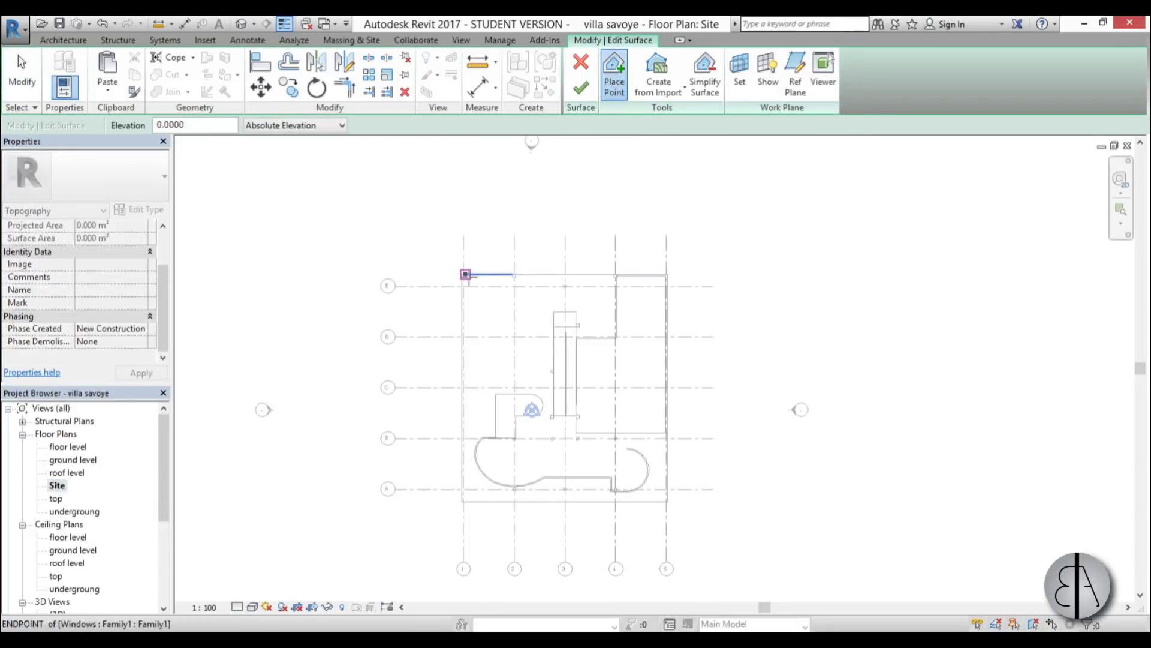
Step: Place four surface points at absolute elevation 0 in a large quadrilateral around the villa and finish the toposurface
scroll(517, 258, "down", 4)
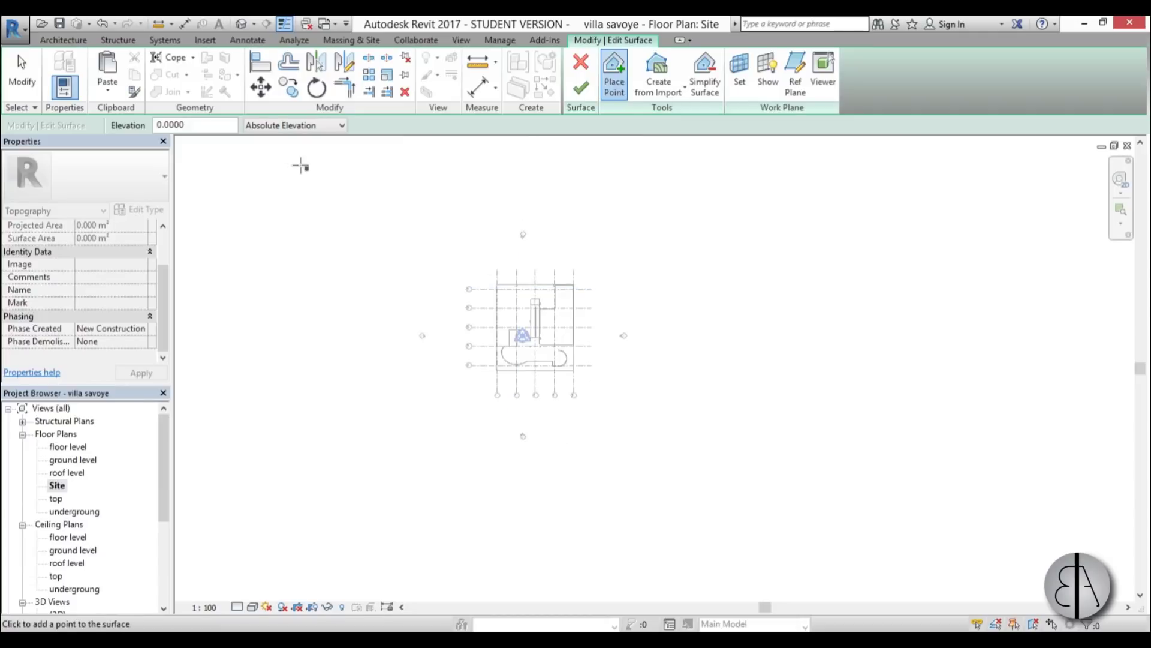
scroll(365, 234, "down", 1)
middle_click_drag(365, 234, 361, 310)
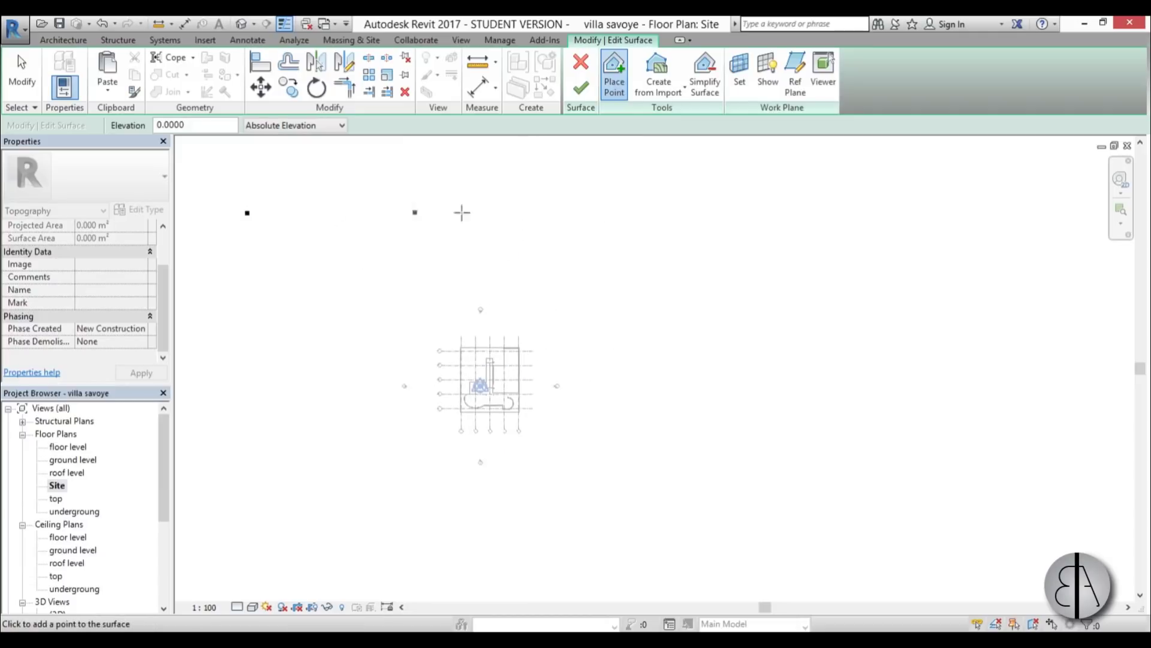
left_click(642, 213)
left_click(683, 583)
left_click(518, 545)
middle_click_drag(518, 546, 590, 465)
left_click(445, 382)
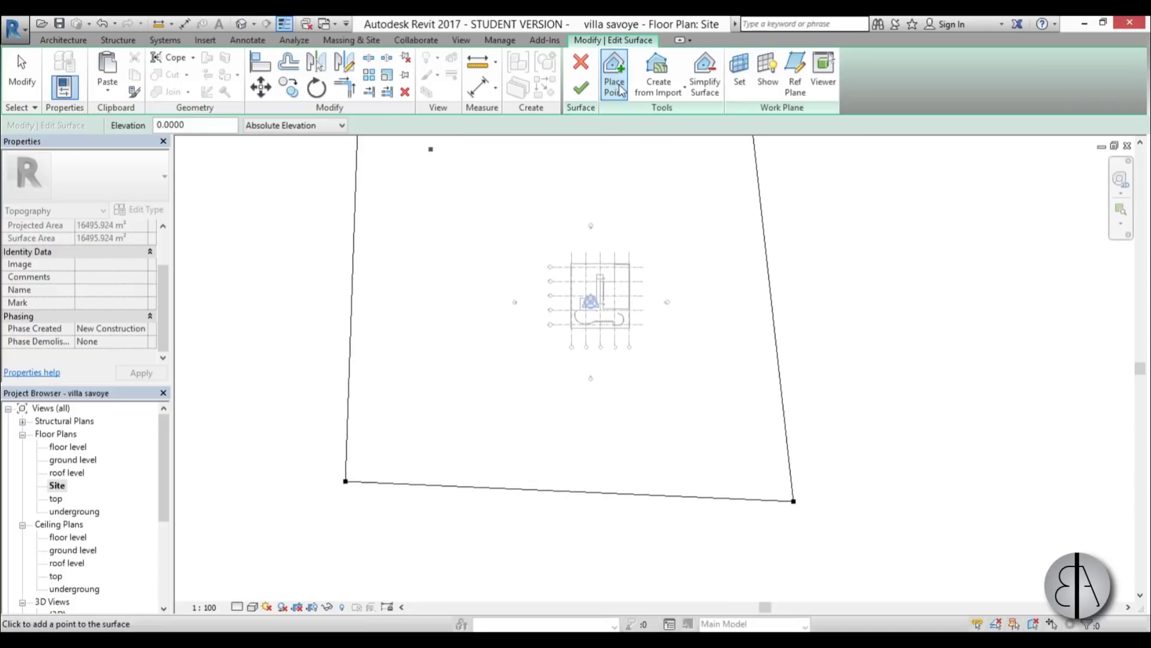
left_click(581, 88)
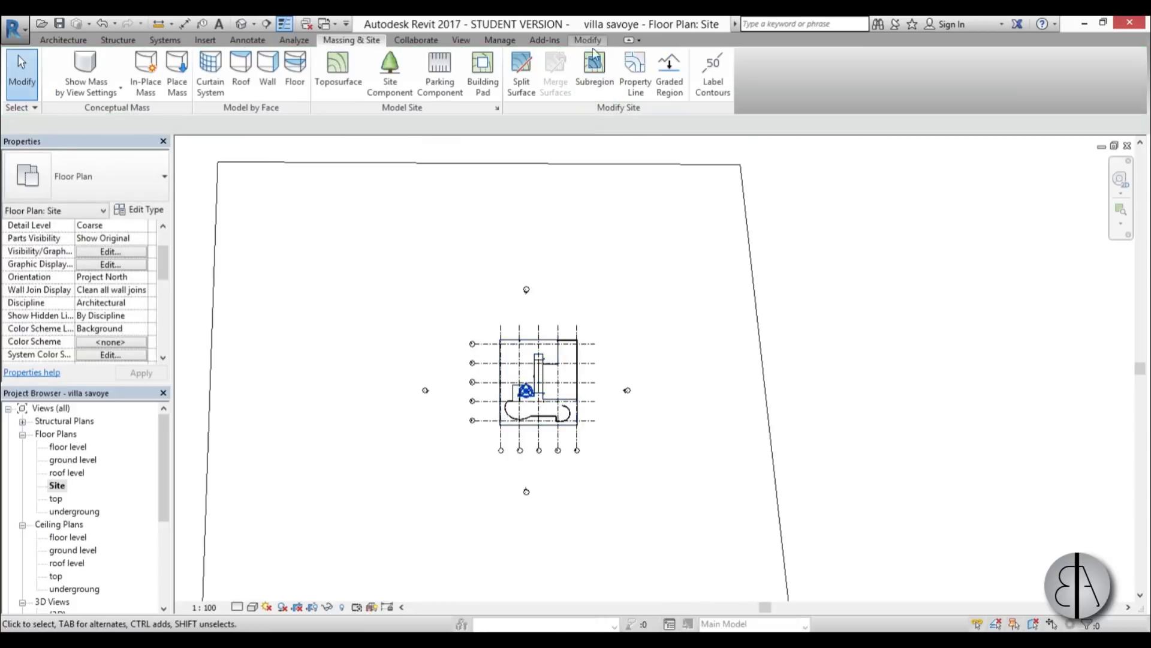
Step: Create a building pad with a rectangular boundary along the villa's outer outline and finish it
left_click(486, 85)
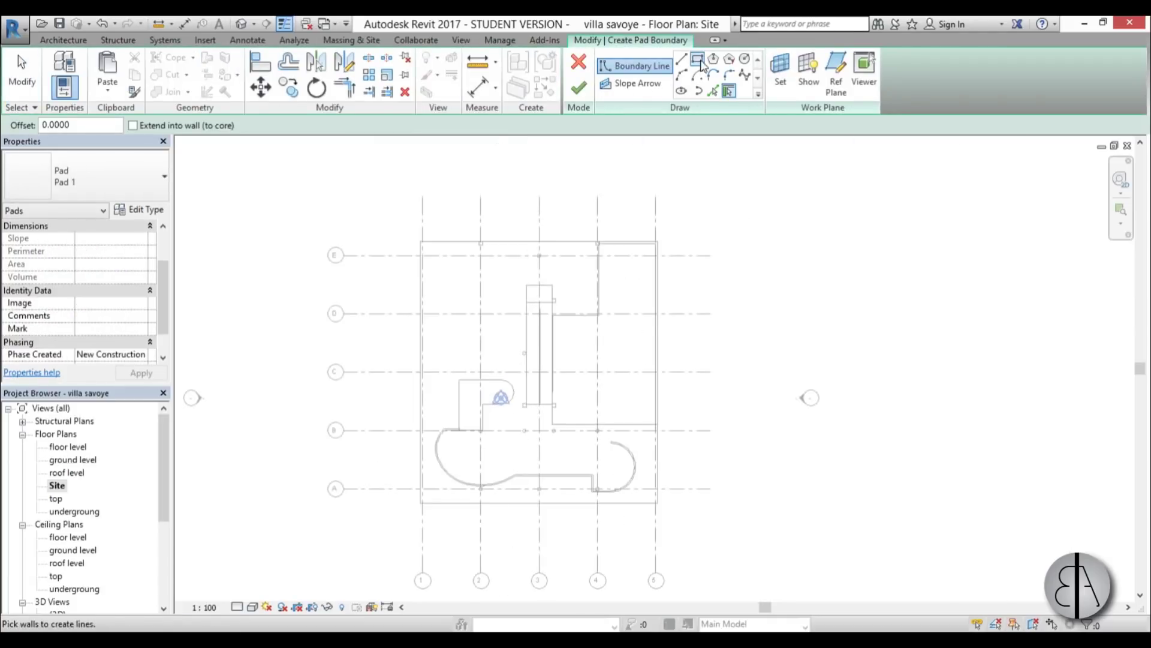
left_click(700, 61)
scroll(440, 237, "up", 2)
left_click(410, 255)
scroll(495, 334, "down", 2)
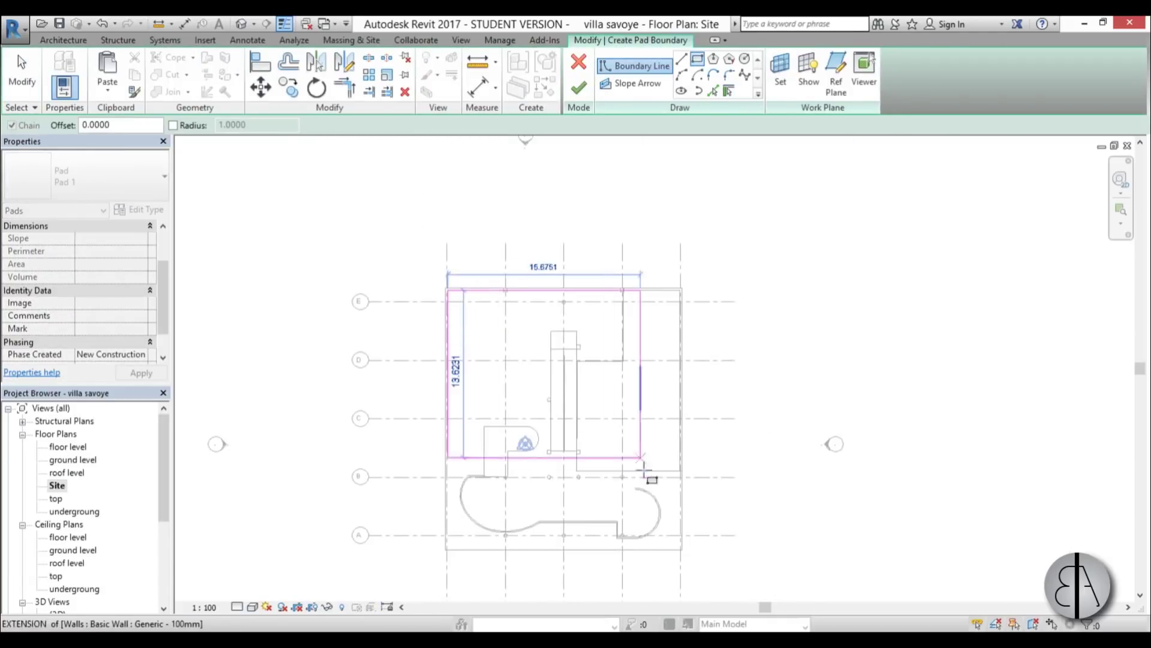
scroll(643, 466, "up", 4)
left_click(683, 548)
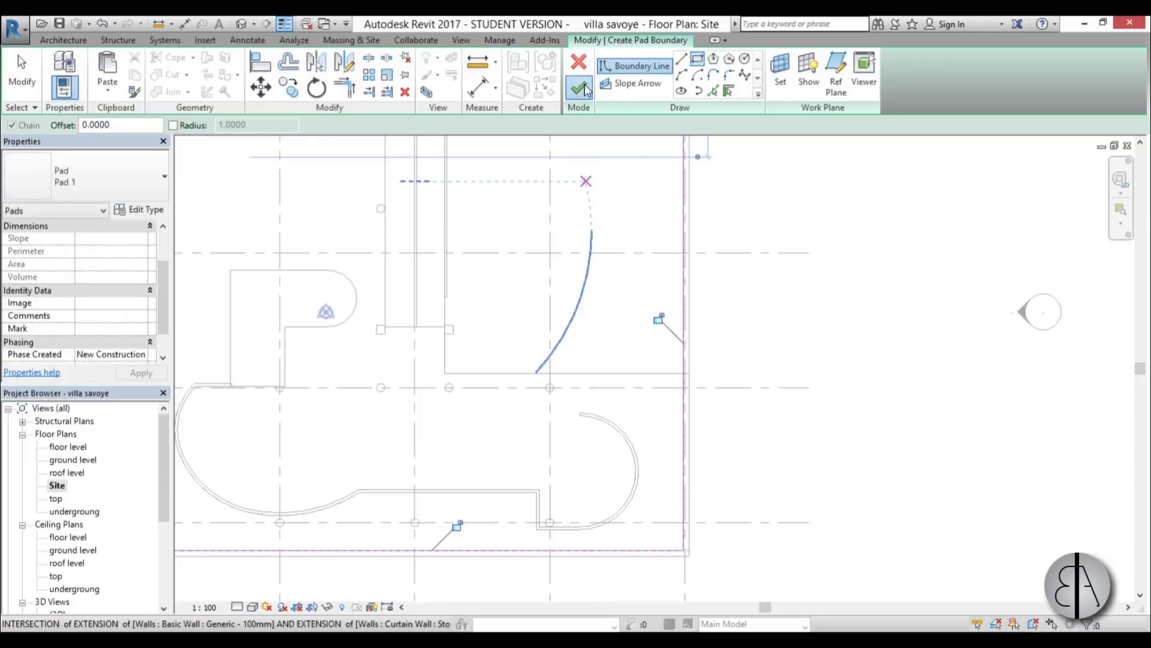
left_click(586, 90)
Step: Open the default 3D view showing the villa on the site toposurface
scroll(546, 299, "down", 5)
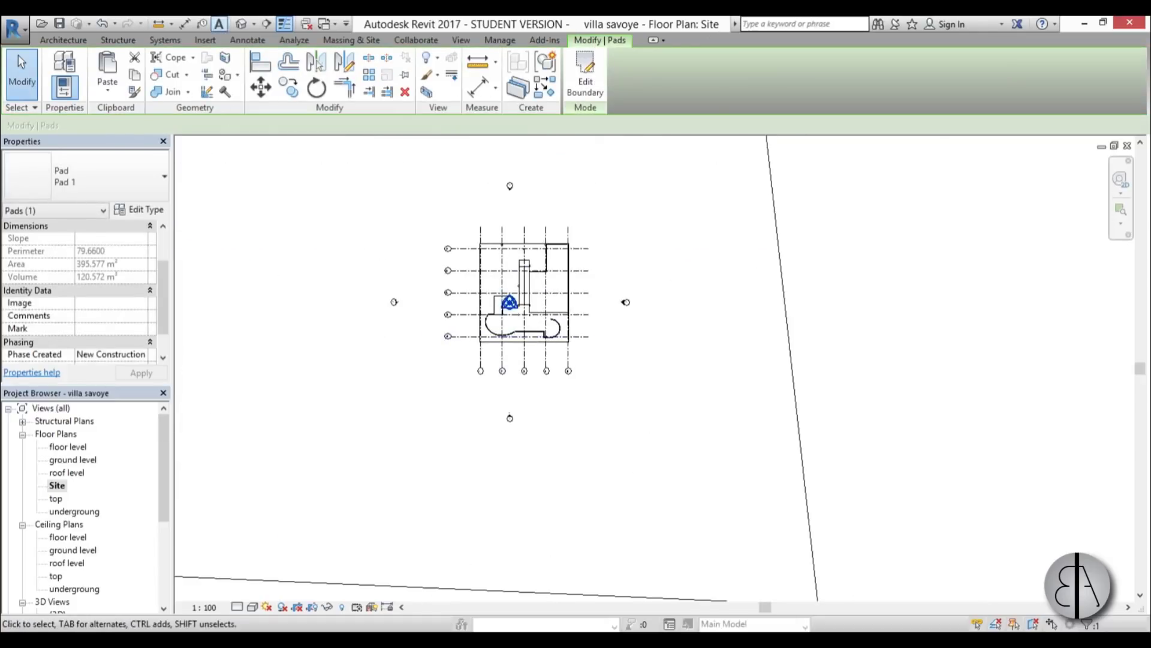
left_click(240, 24)
scroll(632, 424, "down", 3)
middle_click_drag(632, 424, 620, 390, "shift")
Step: Assign the Plant material from the AEC Materials library to the toposurface, searching the materials for "grass"
left_click(758, 473)
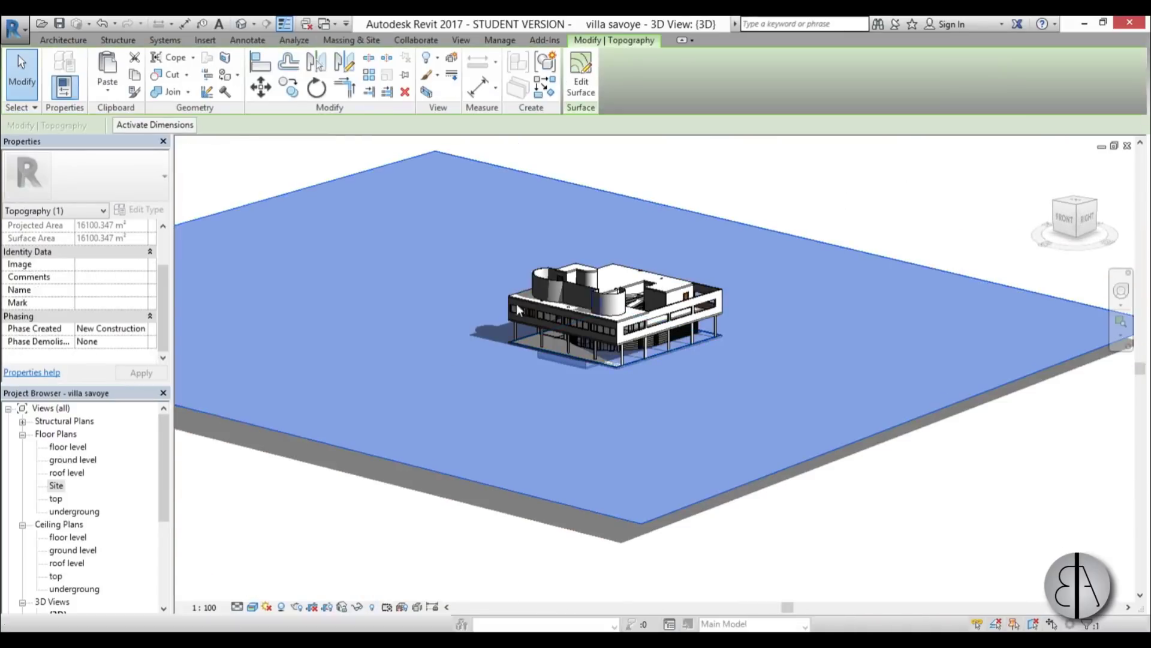
scroll(170, 273, "up", 1)
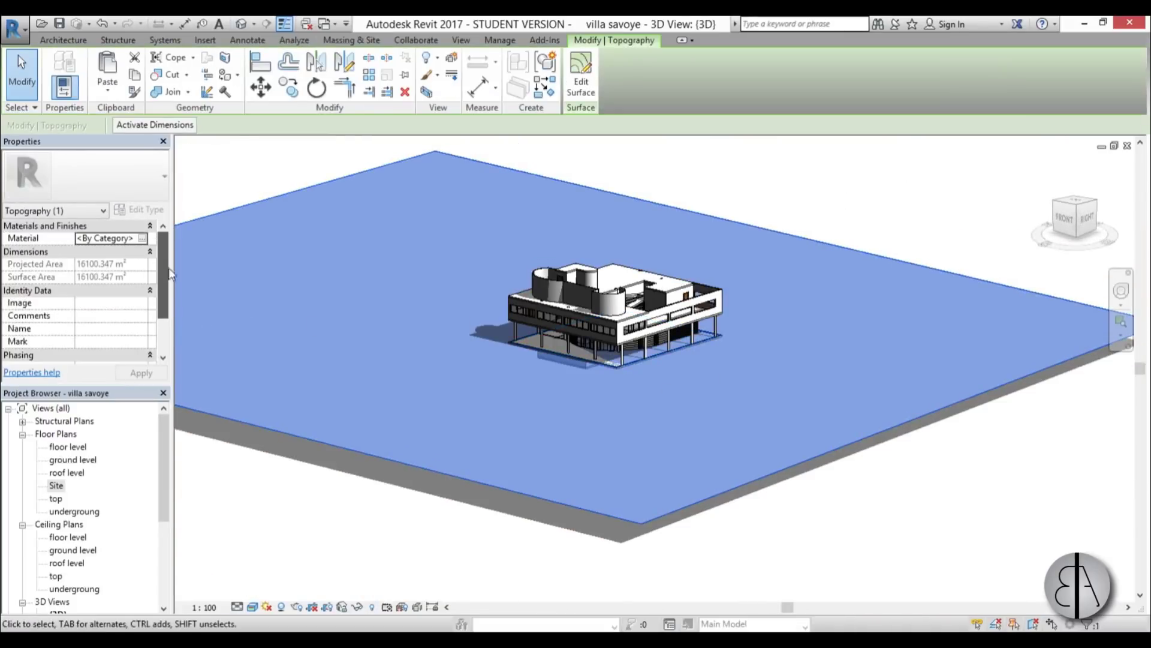
left_click(142, 239)
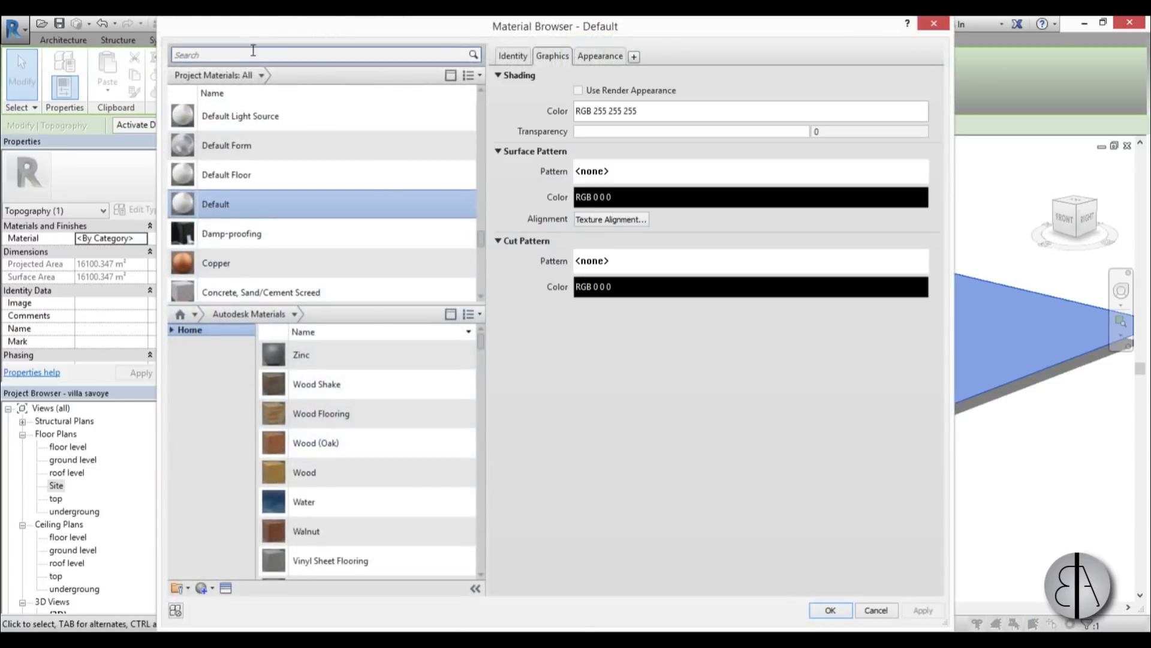
left_click(254, 55)
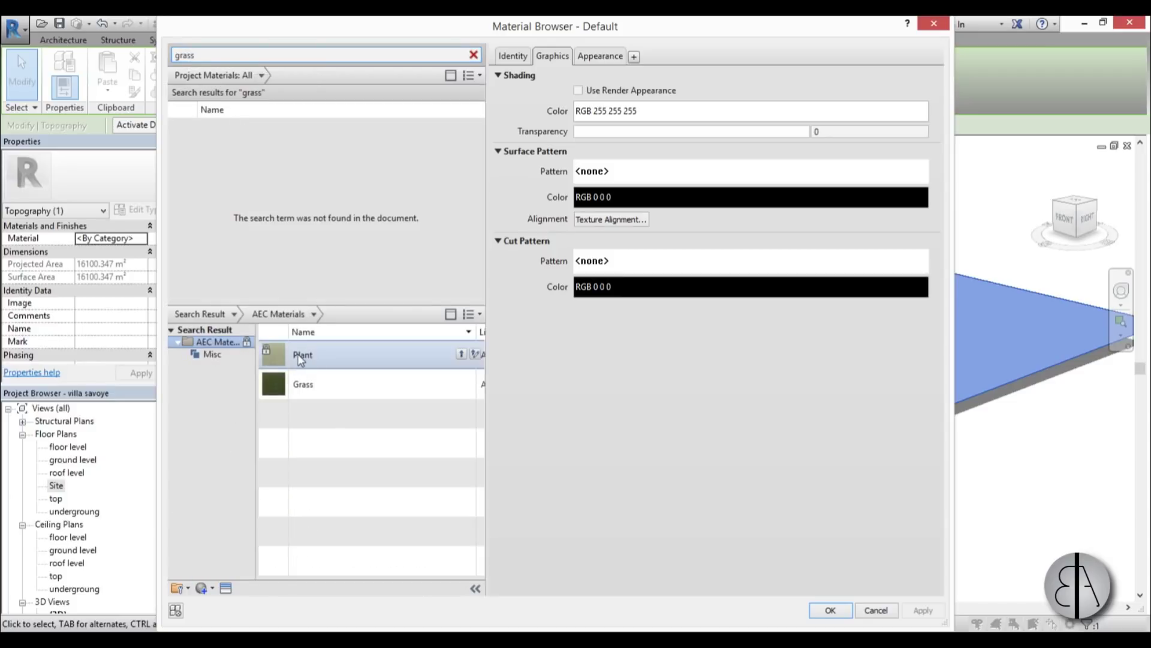
left_click(461, 355)
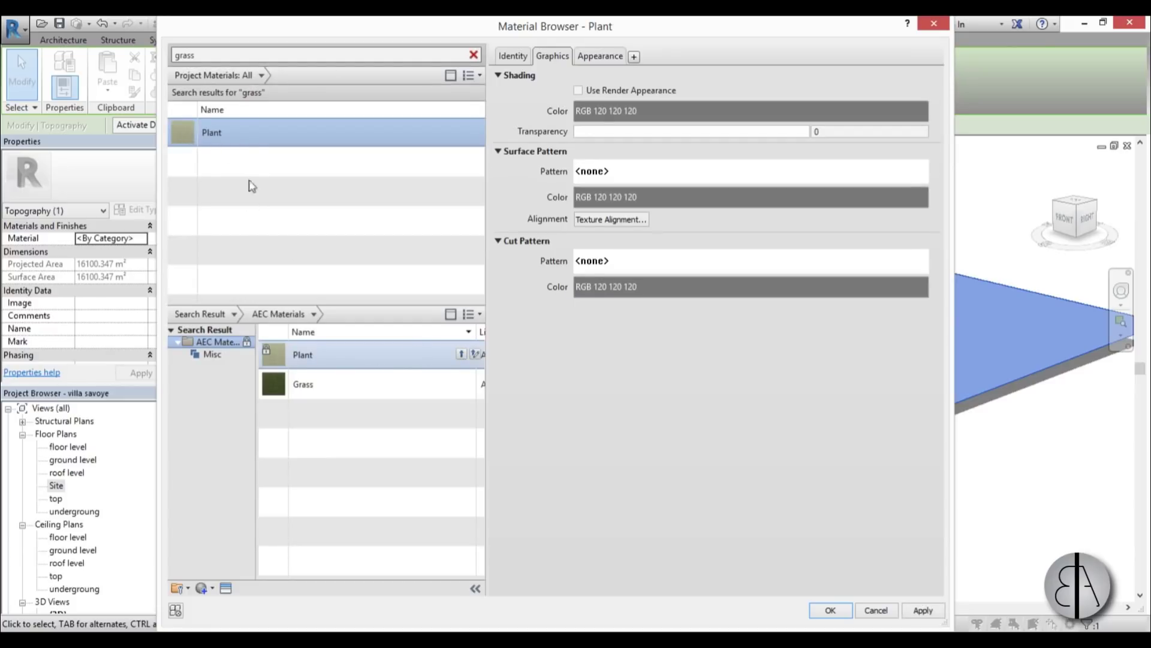
left_click(923, 610)
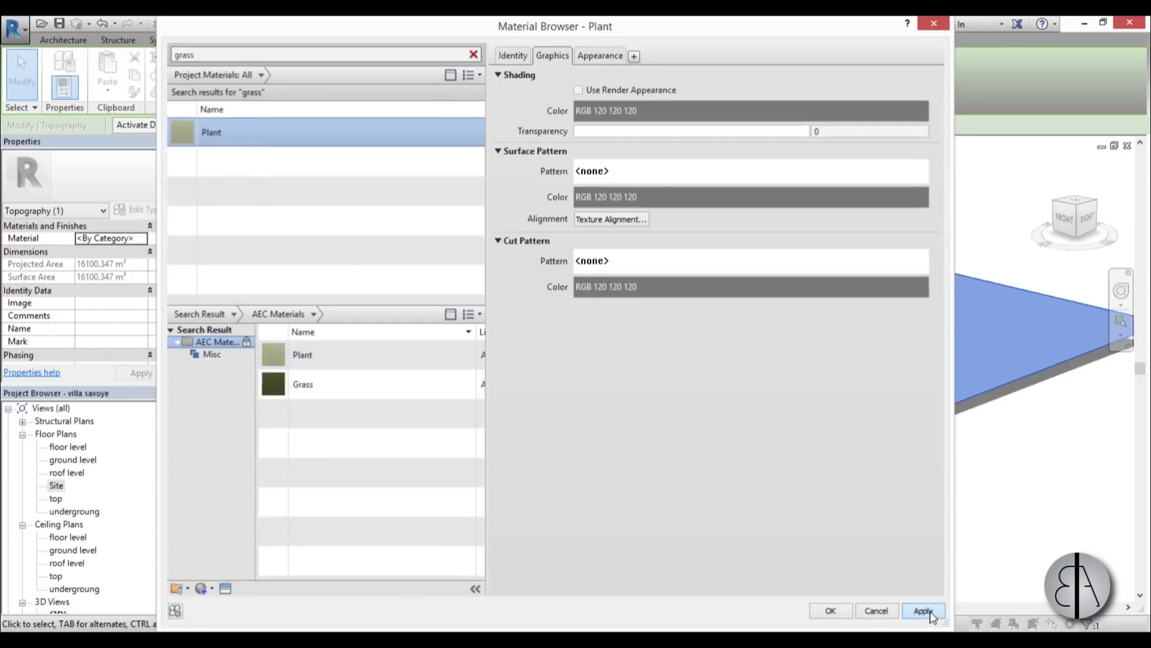
left_click(830, 610)
middle_click_drag(651, 388, 675, 573, "shift")
scroll(697, 430, "up", 3)
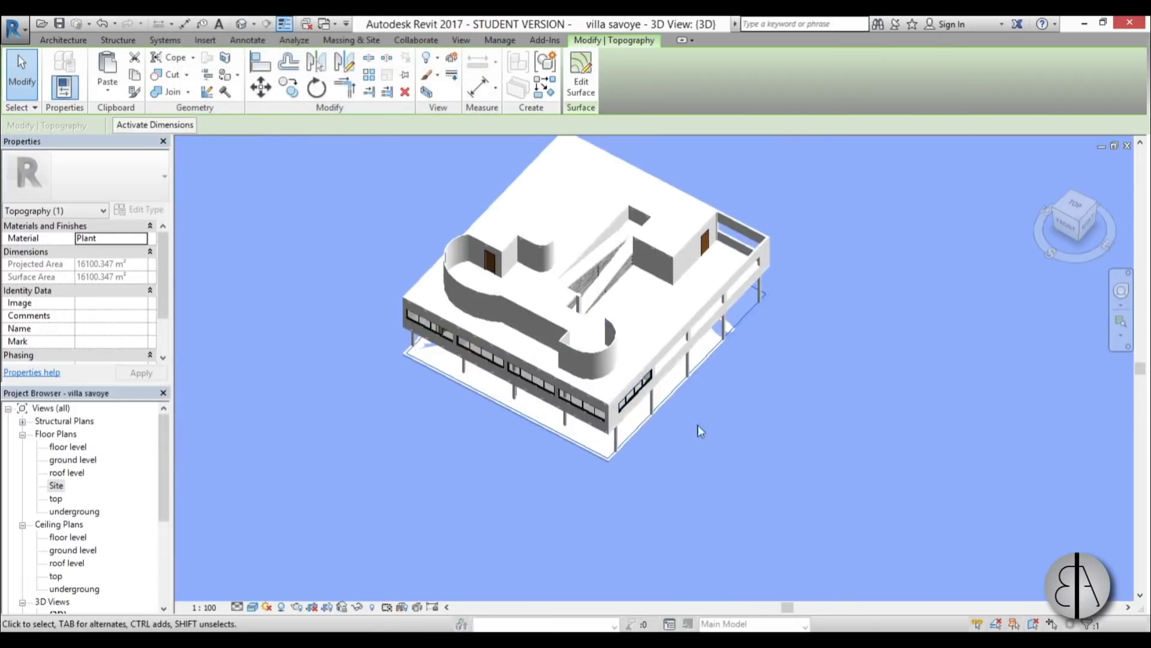
key("Escape")
scroll(678, 450, "down", 2)
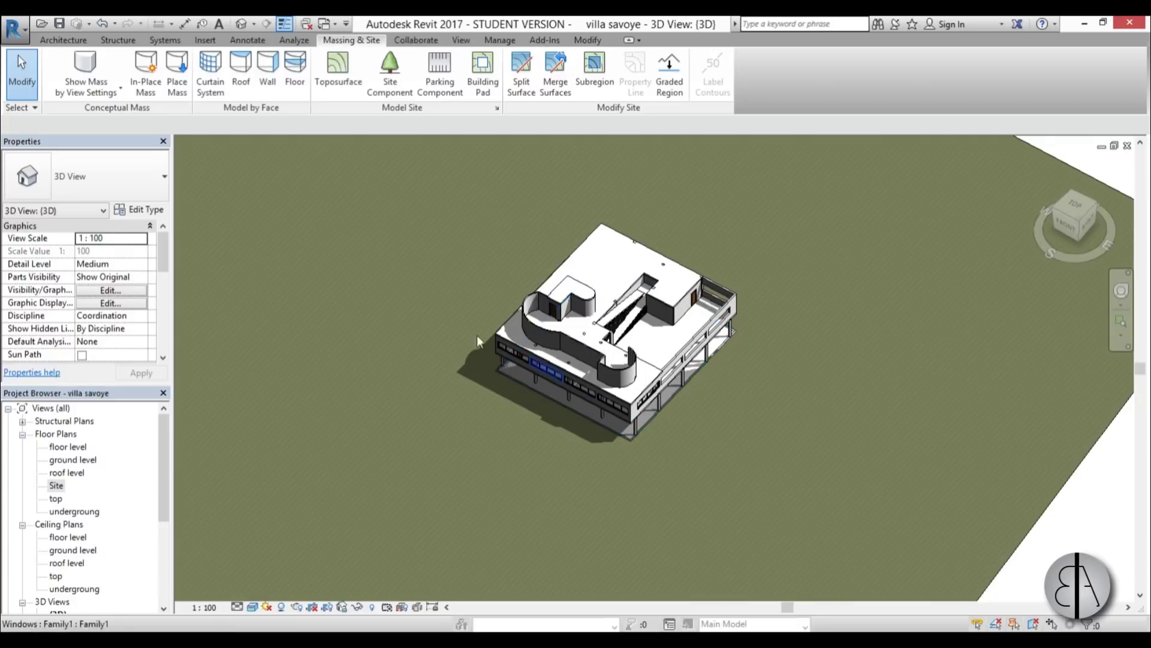
Step: Place a Scarlet Oak - 12.5 Meters tree as a site component on the ground beside the villa's windowed front
left_click(389, 72)
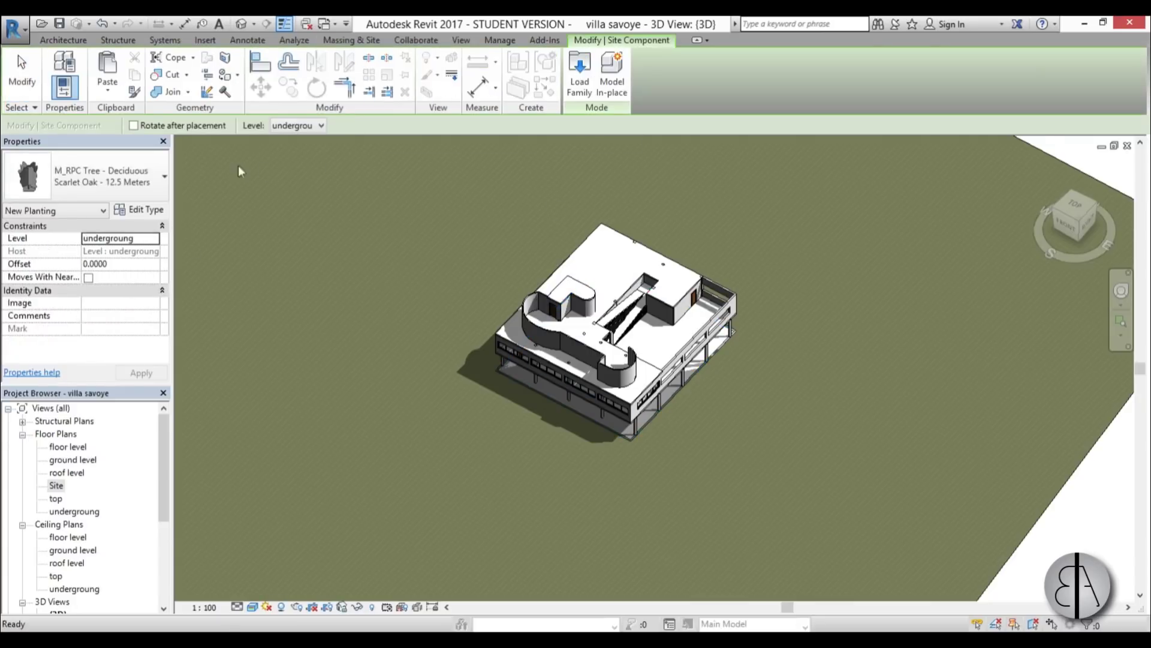
left_click(132, 186)
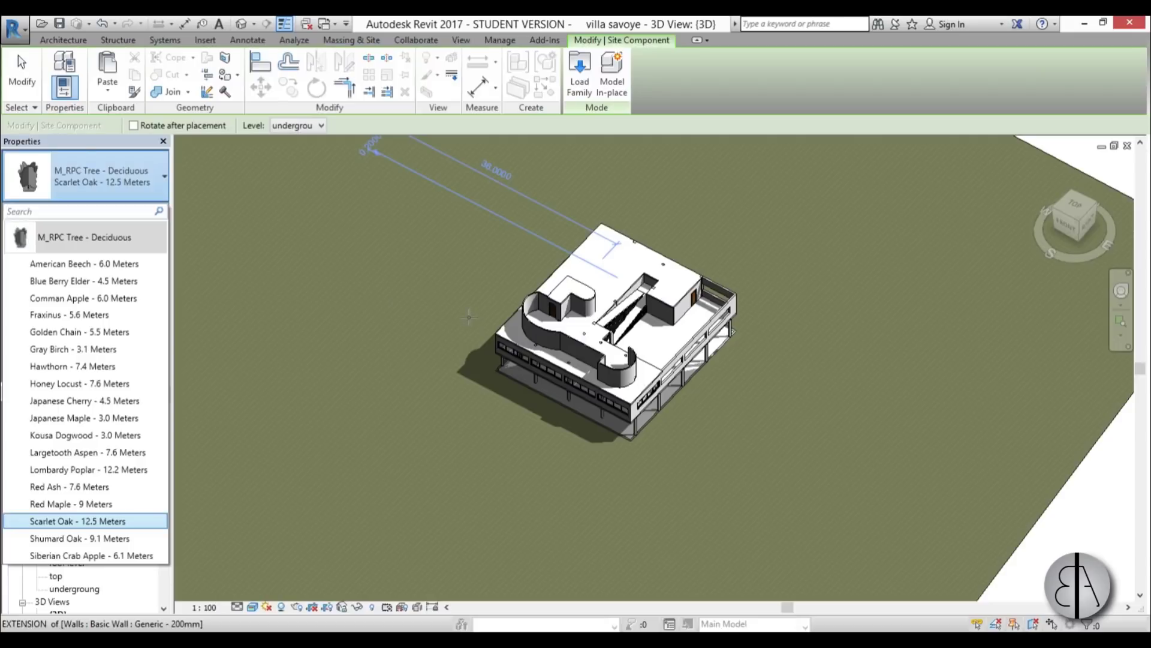
left_click(16, 60)
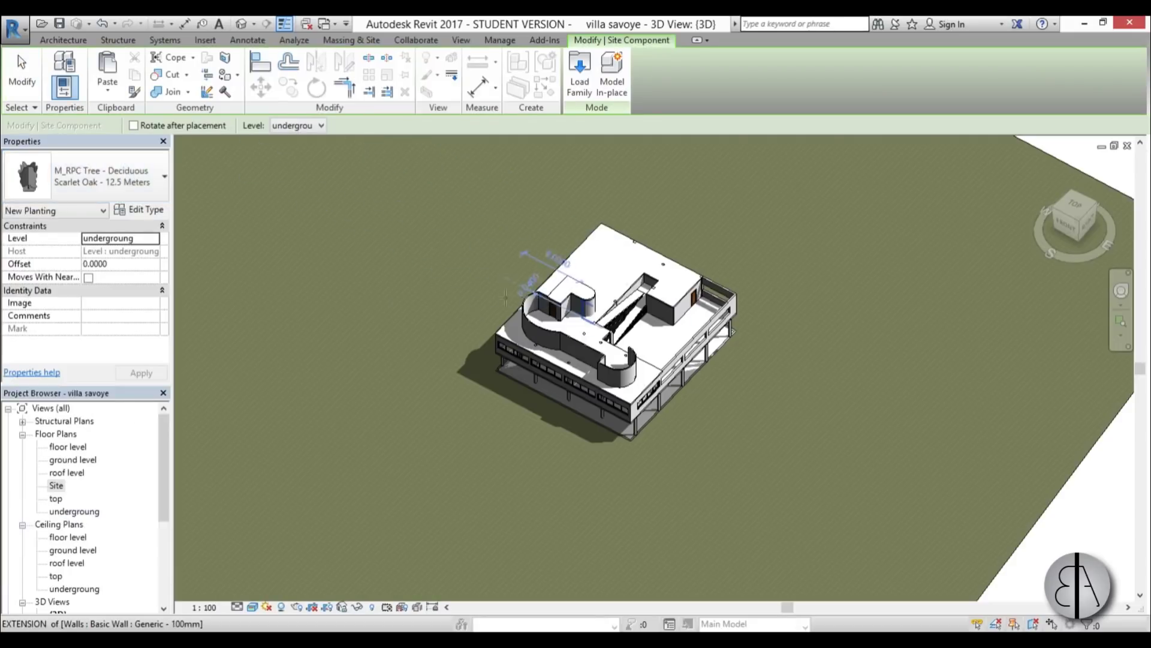
left_click(458, 308)
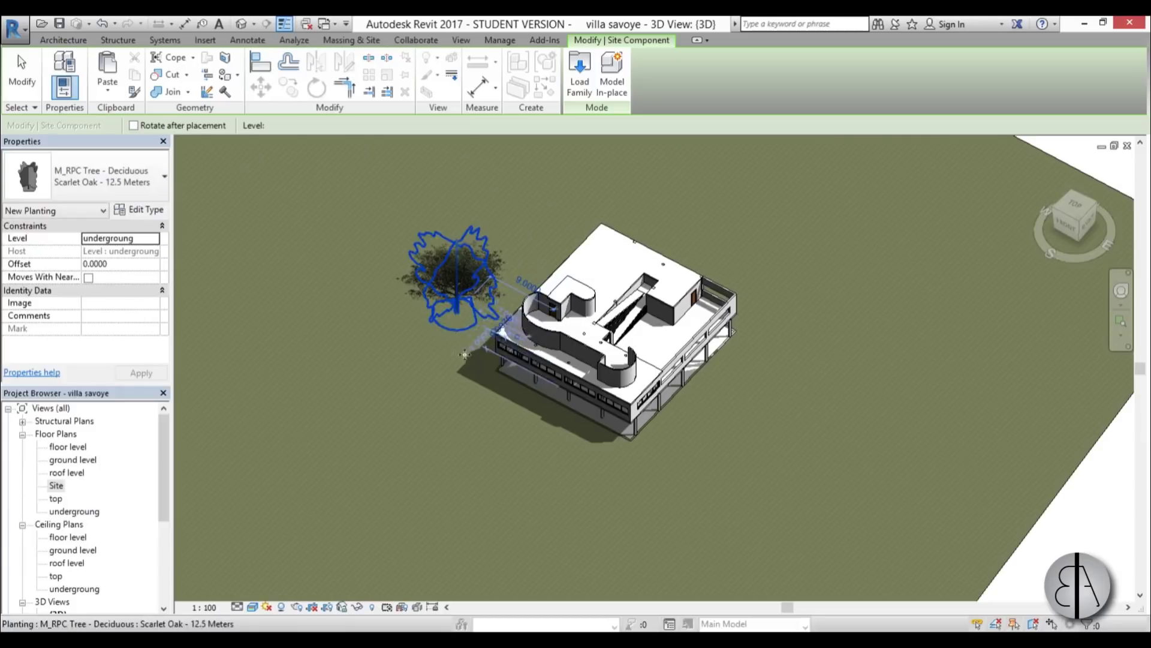
Step: Set the view's visual style to Hidden Line and place two more Scarlet Oak - 12.5 Meters trees behind the villa
left_click(252, 607)
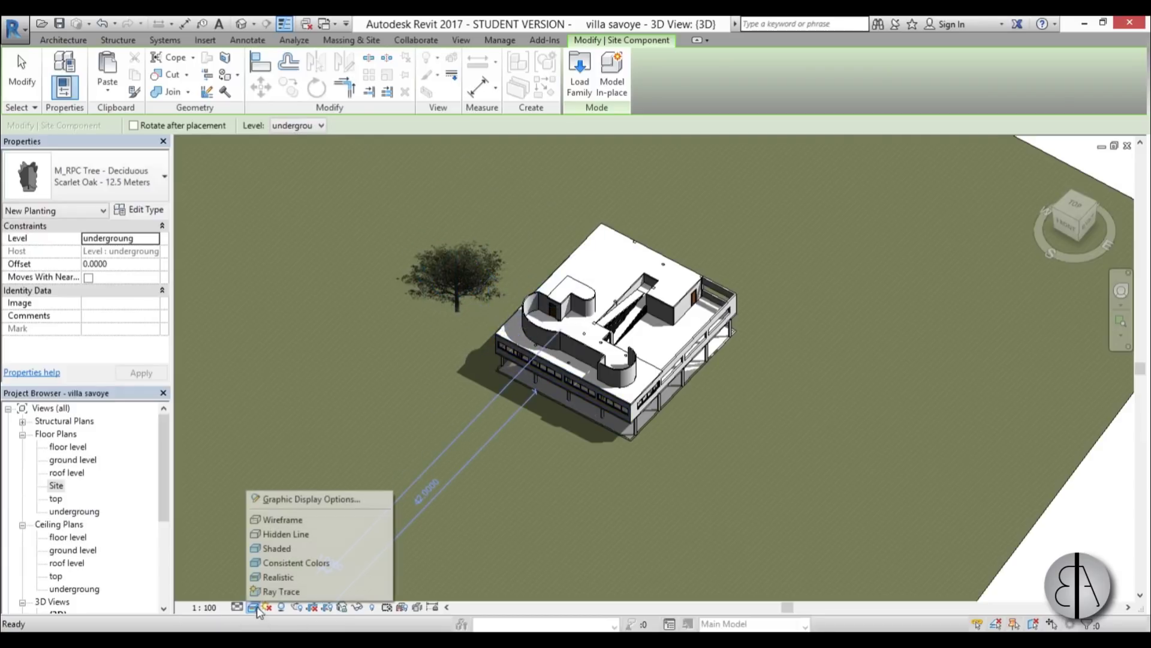
left_click(294, 532)
middle_click_drag(596, 460, 519, 378, "shift")
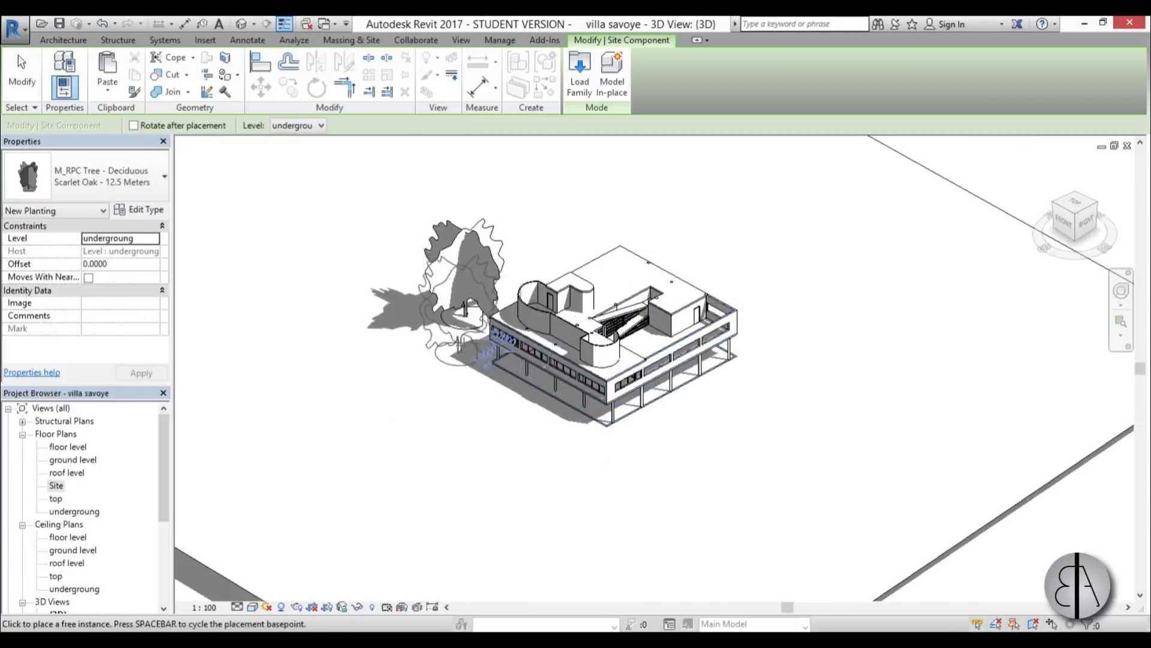
left_click(638, 207)
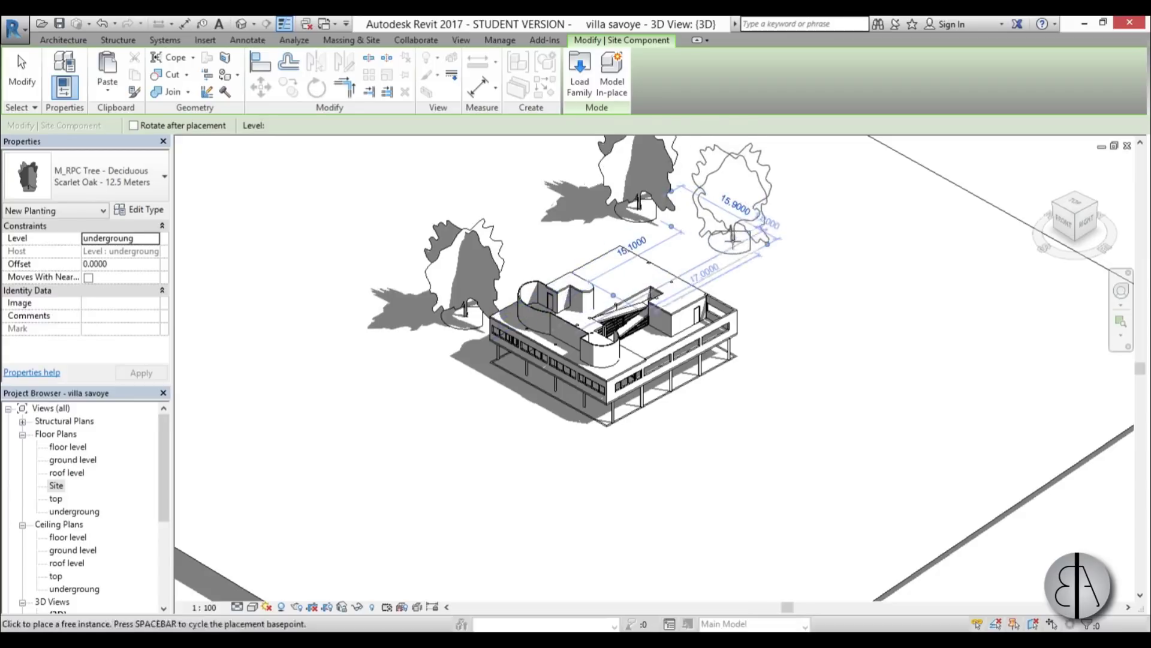
left_click(749, 255)
Step: Place four Lombardy Poplar - 12.2 Meters trees around the sides and back of the villa
left_click(127, 194)
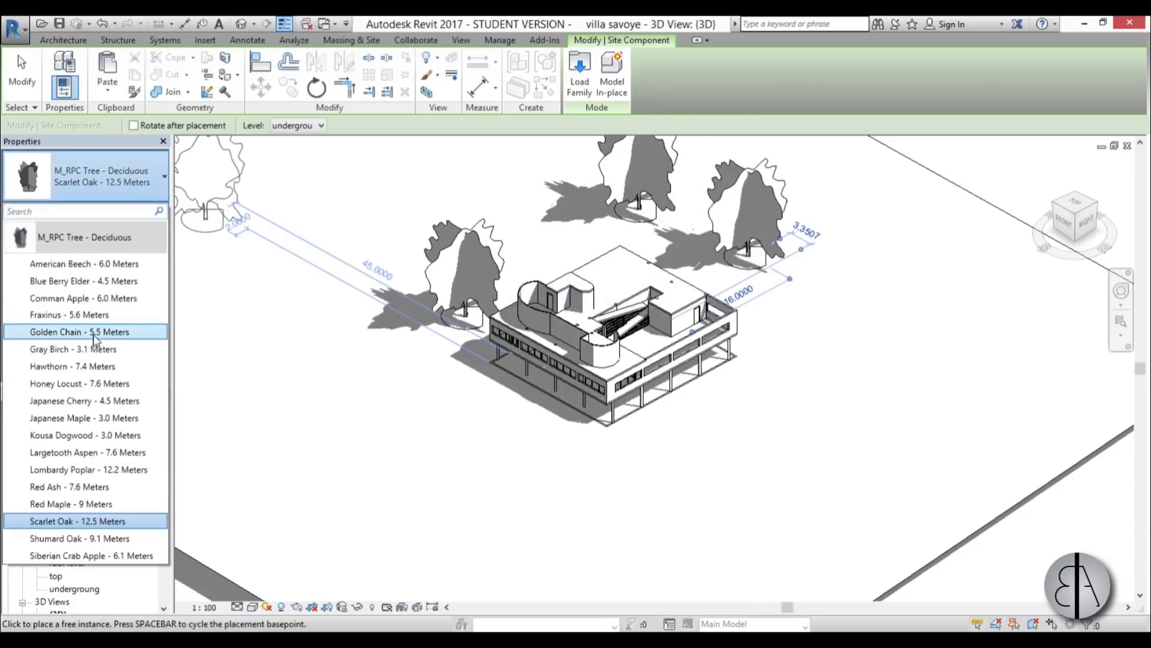
left_click(117, 468)
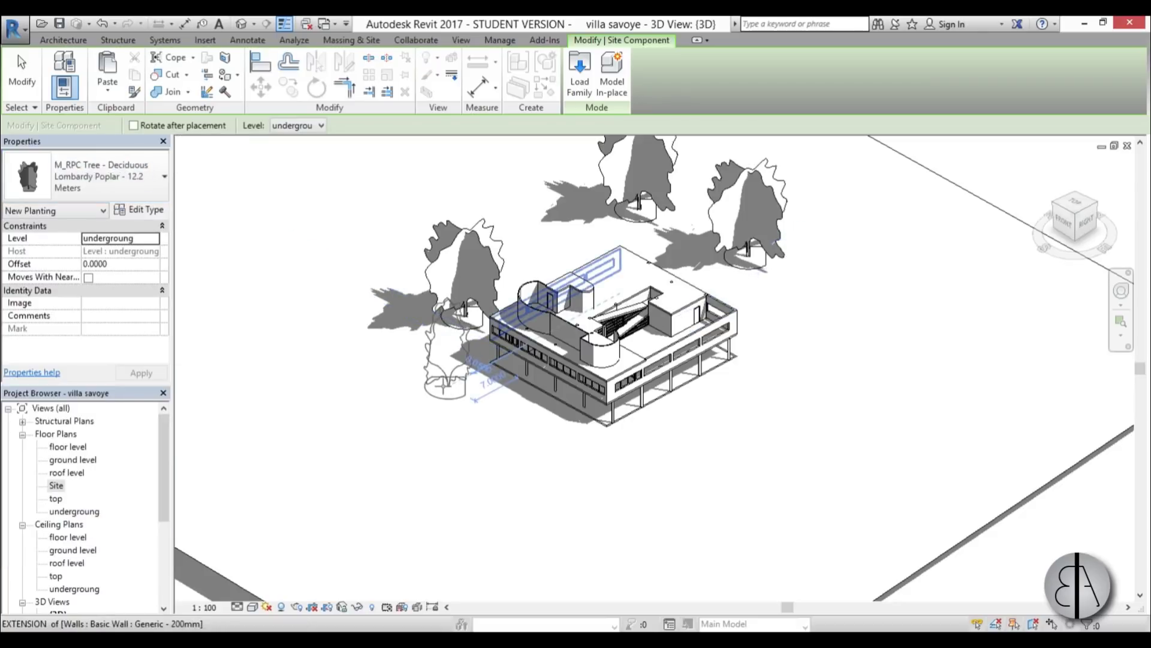
left_click(444, 384)
left_click(544, 248)
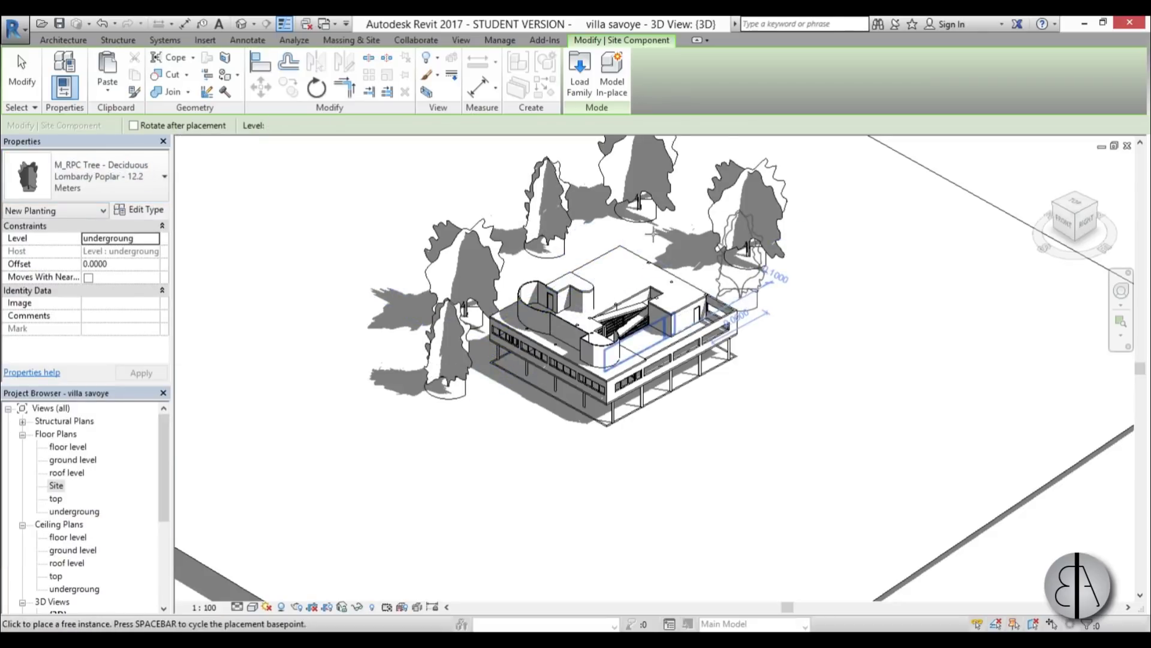
left_click(653, 234)
Step: Place four Hawthorn - 7.4 Meters trees between and beyond the poplars around the villa and finish placing components
left_click(102, 177)
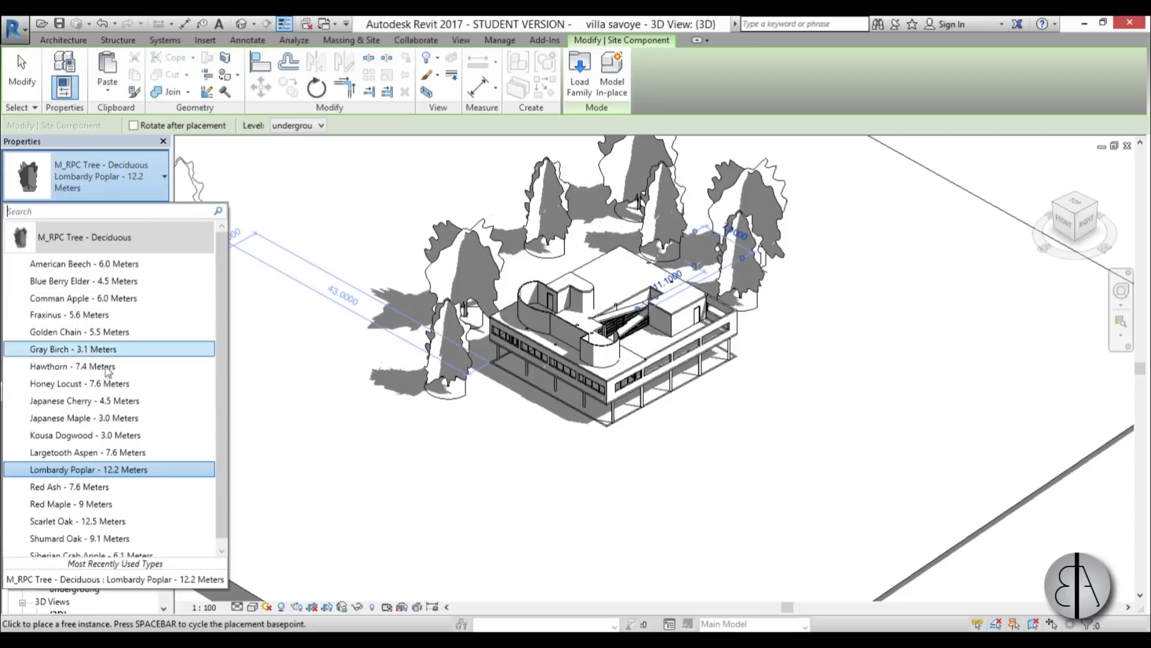
scroll(111, 396, "down", 1)
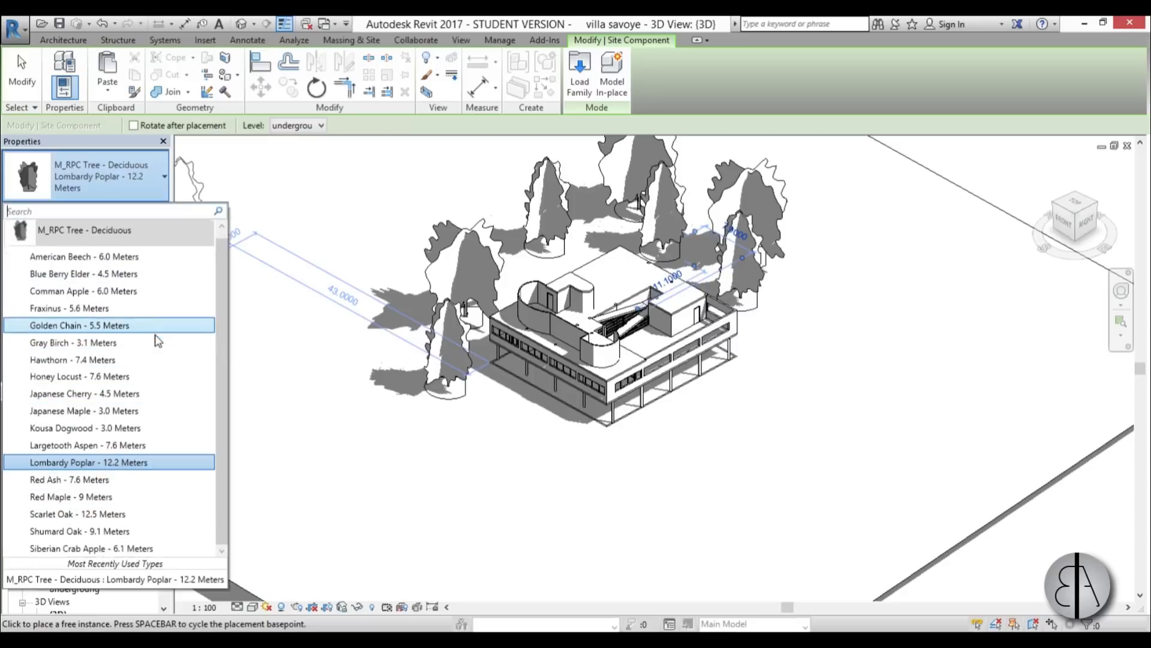
left_click(150, 360)
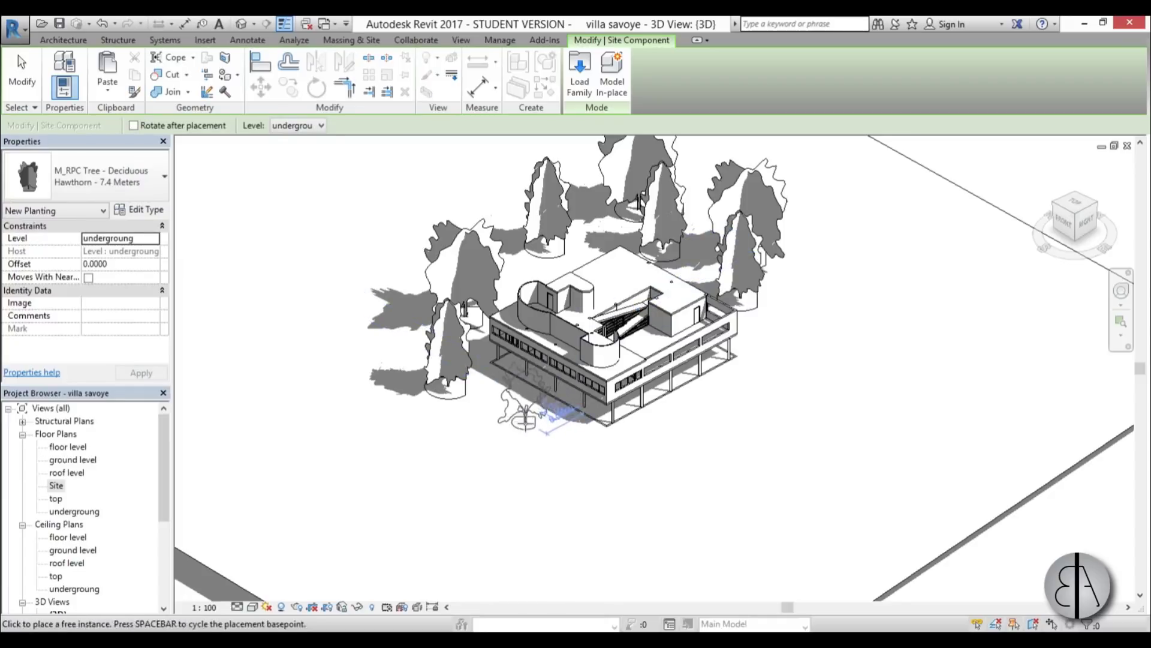
left_click(472, 413)
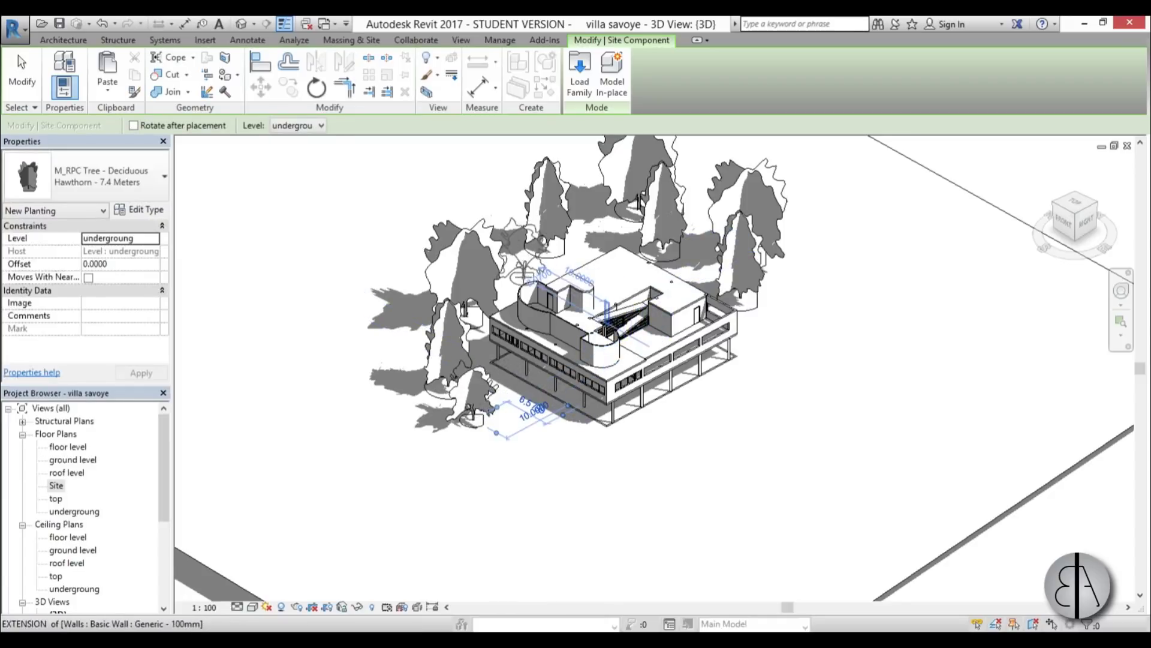
left_click(524, 274)
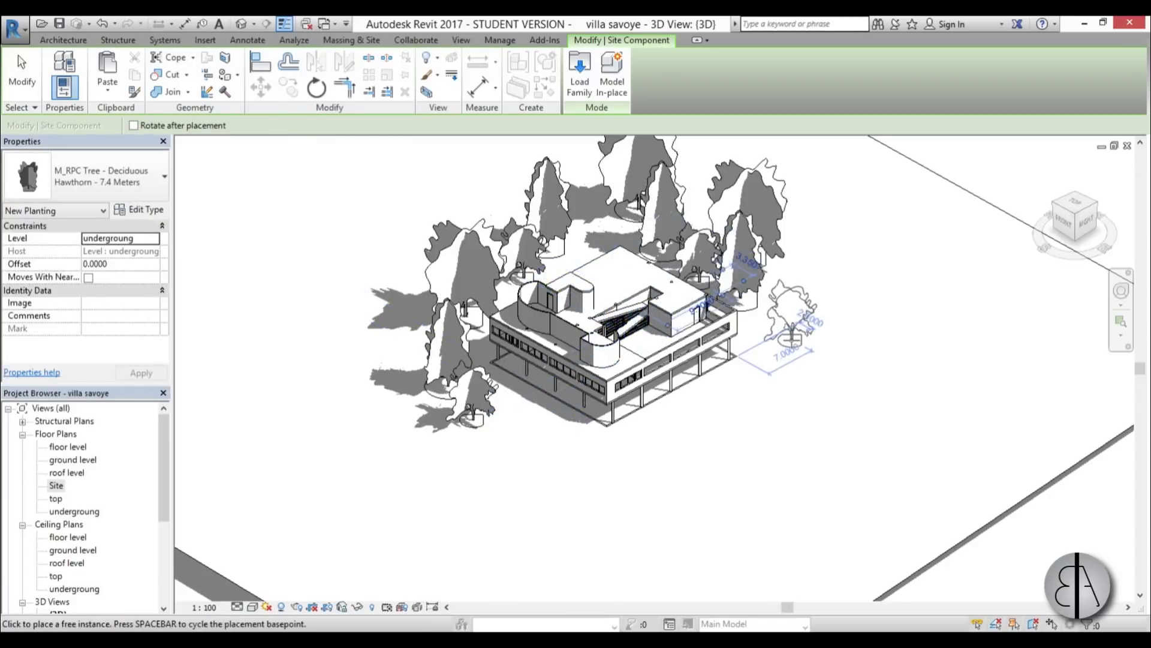
left_click(791, 338)
left_click(811, 305)
left_click(22, 72)
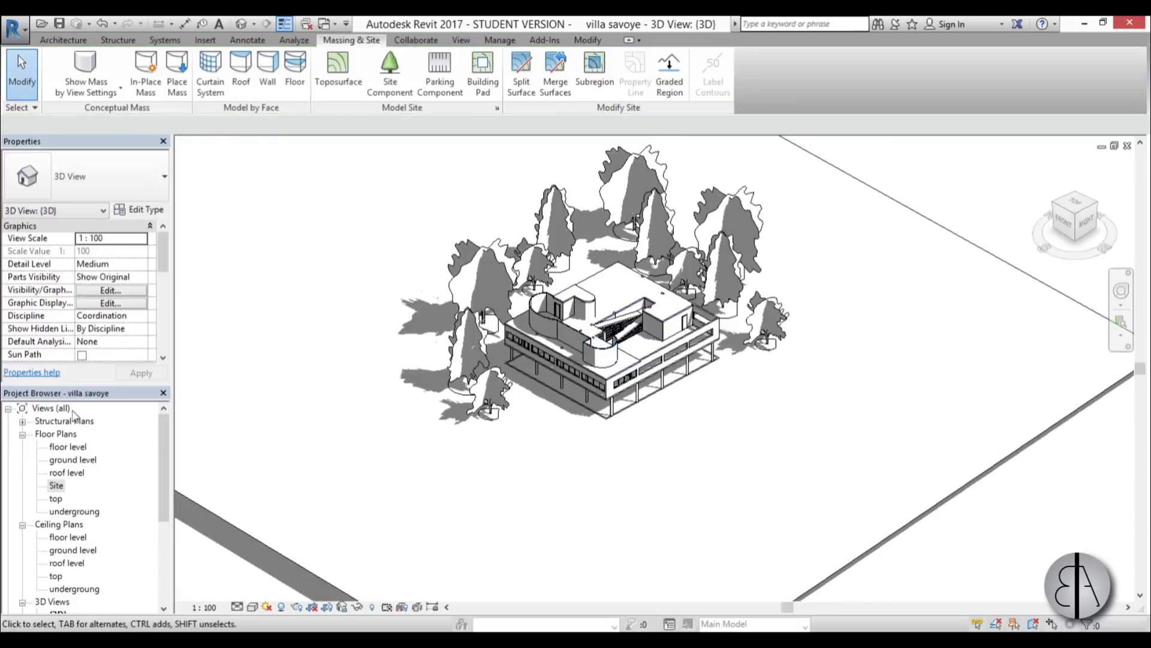
Step: Create a perspective camera view in the ground level plan, looking diagonally across the villa from its lower-right corner toward the trees
double_click(70, 460)
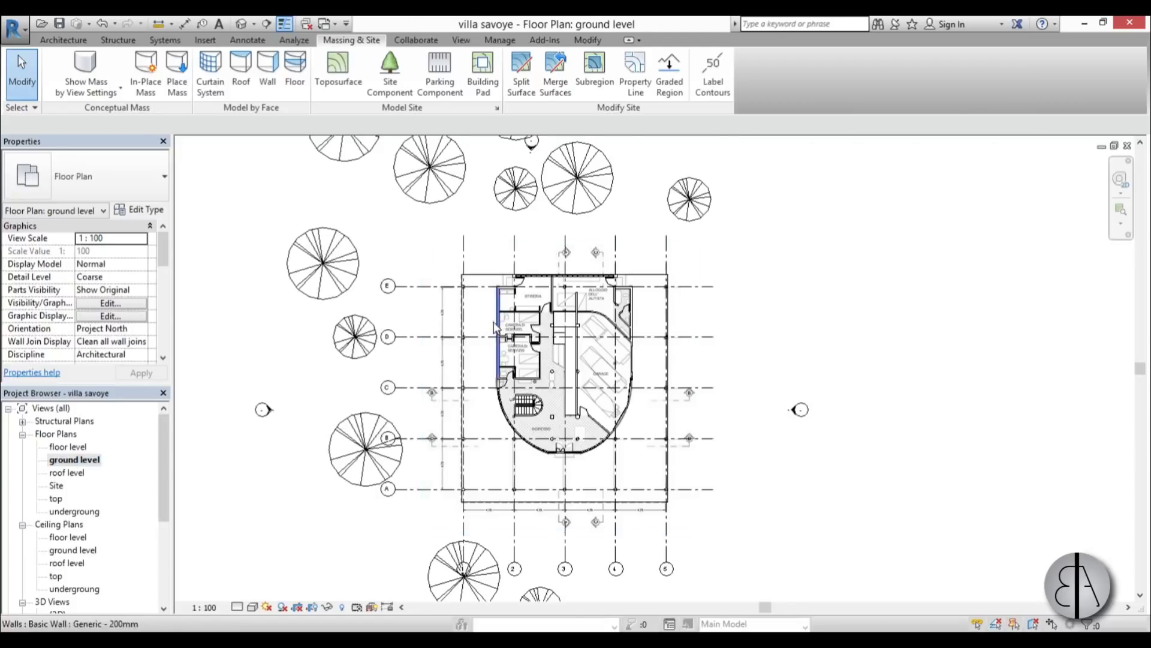
middle_click_drag(491, 365, 489, 364)
left_click(254, 24)
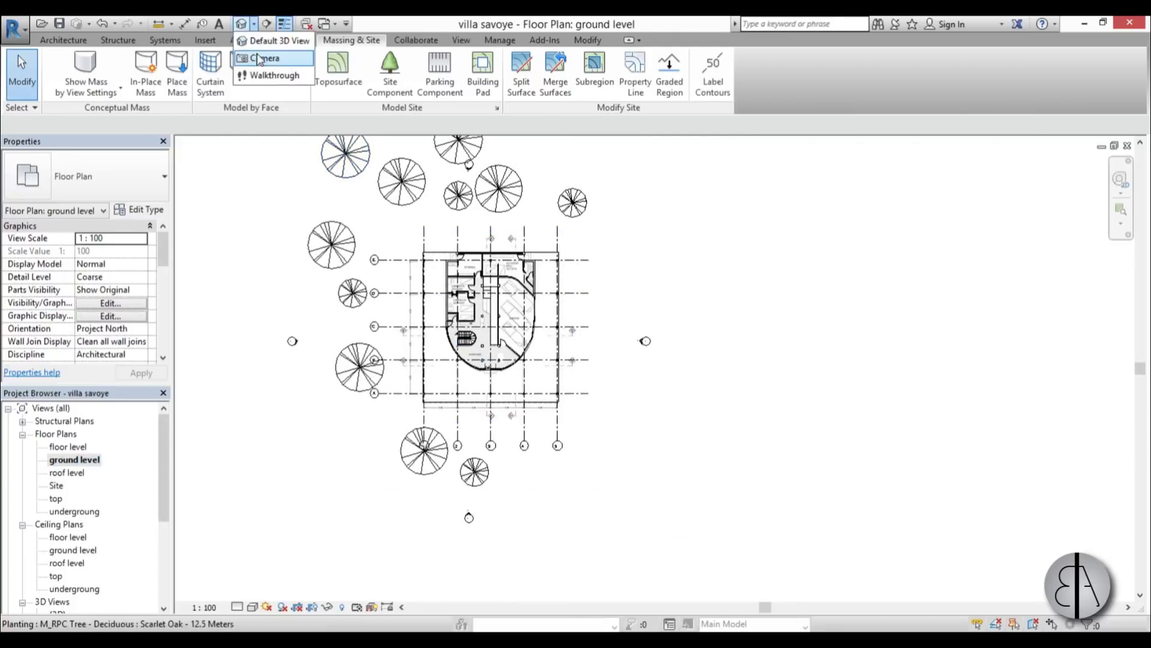
left_click(257, 60)
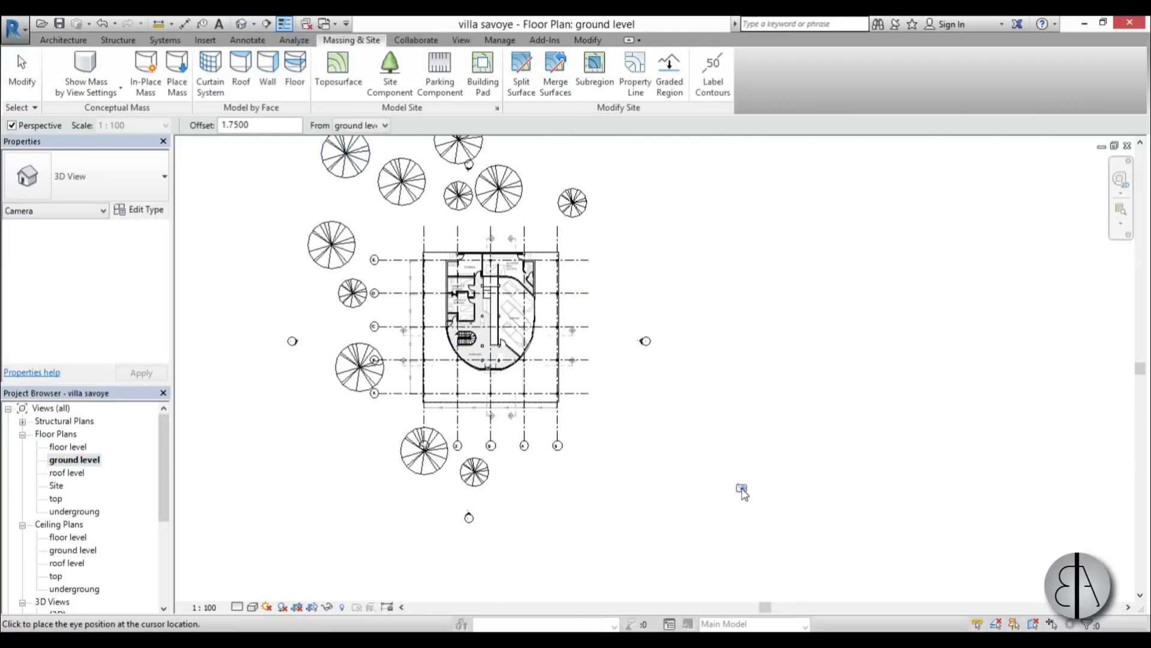
left_click(740, 483)
scroll(332, 245, "down", 1)
middle_click_drag(332, 244, 396, 344)
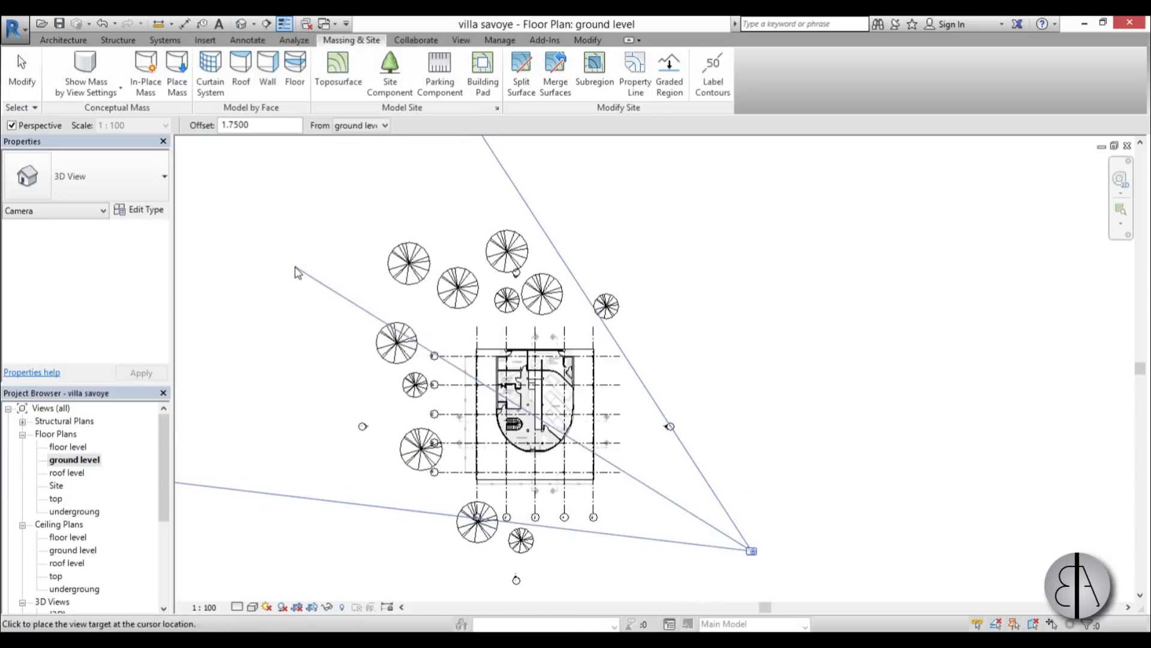
left_click(271, 260)
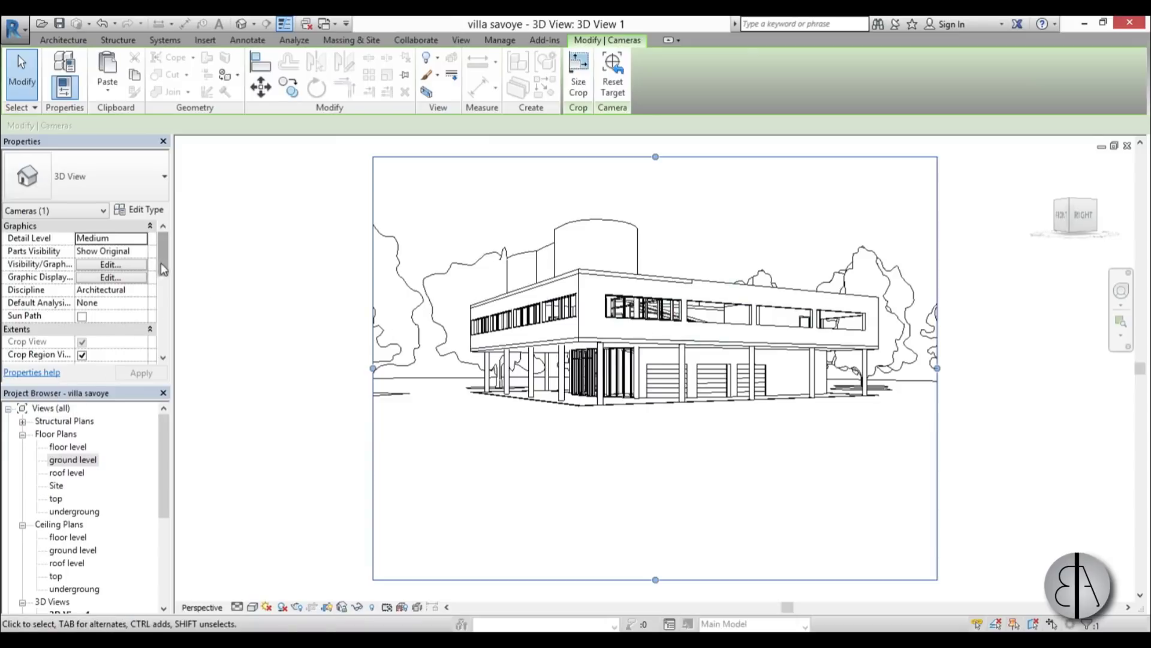
Step: Set the camera's target elevation to 15 and shrink the crop region from below and above to fit closer around the villa
left_click_drag(167, 266, 167, 315)
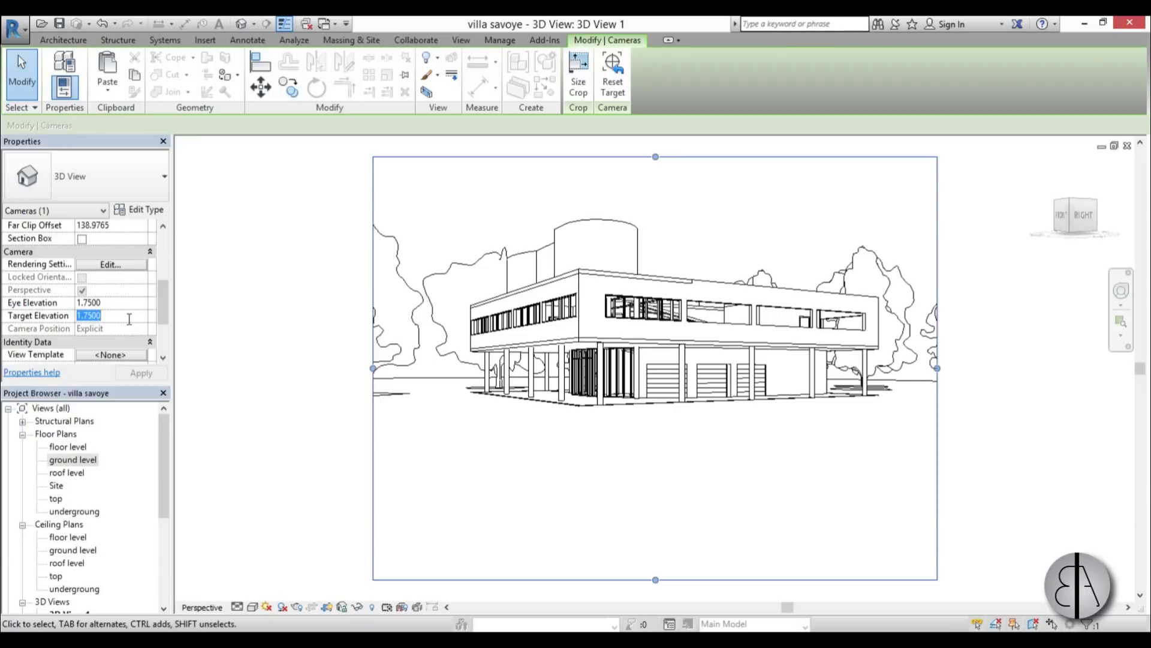
key("Return")
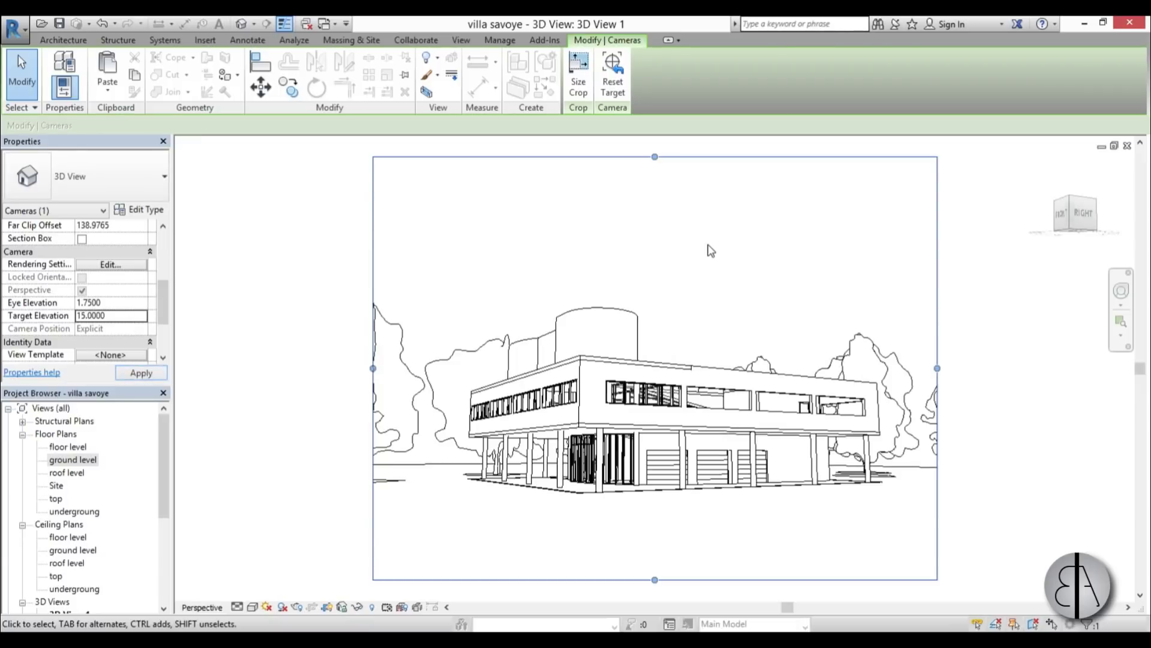
middle_click_drag(608, 511, 590, 470)
scroll(608, 458, "up", 1)
scroll(611, 465, "down", 1)
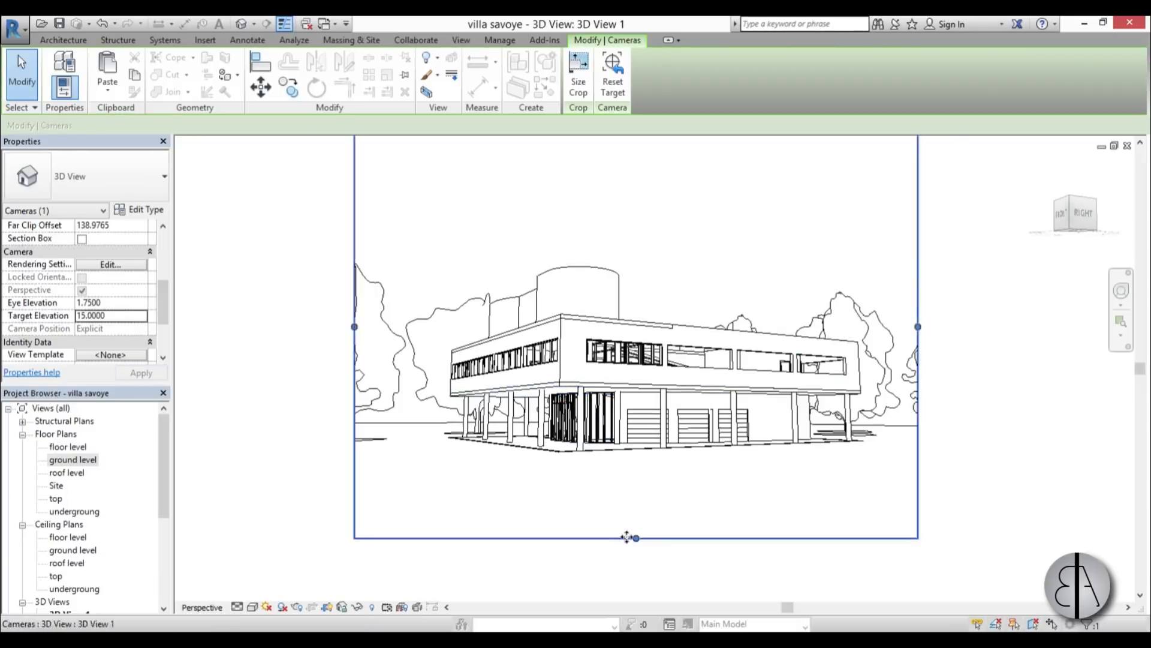
left_click_drag(636, 537, 637, 478)
scroll(601, 354, "down", 1)
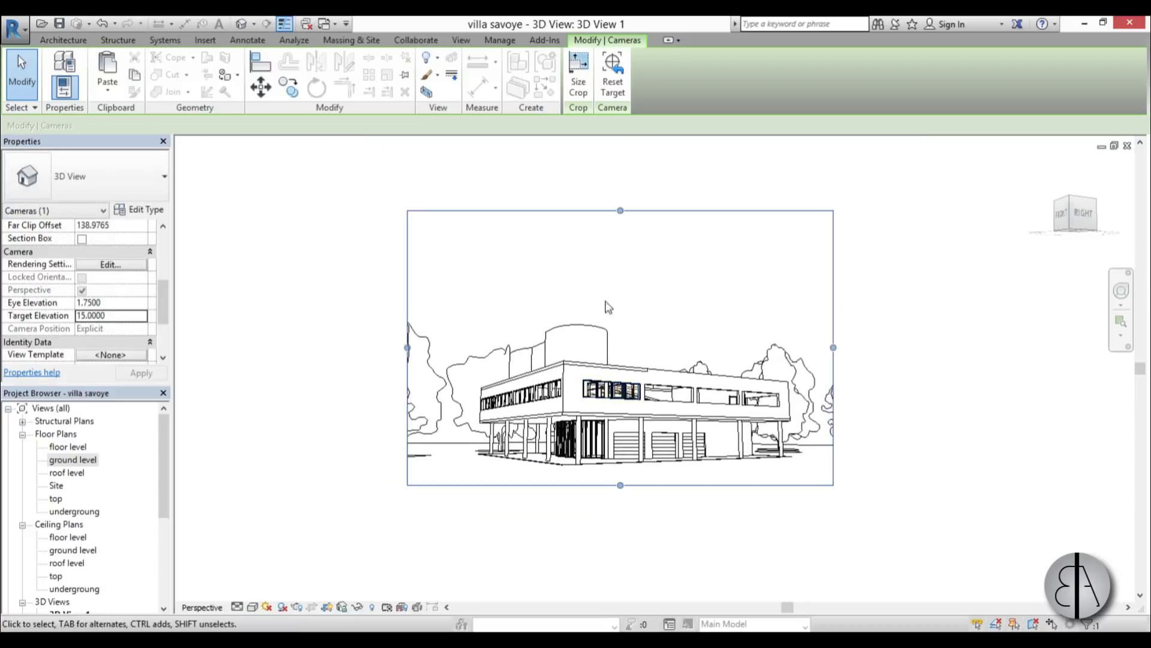
left_click_drag(621, 211, 621, 301)
scroll(613, 424, "up", 2)
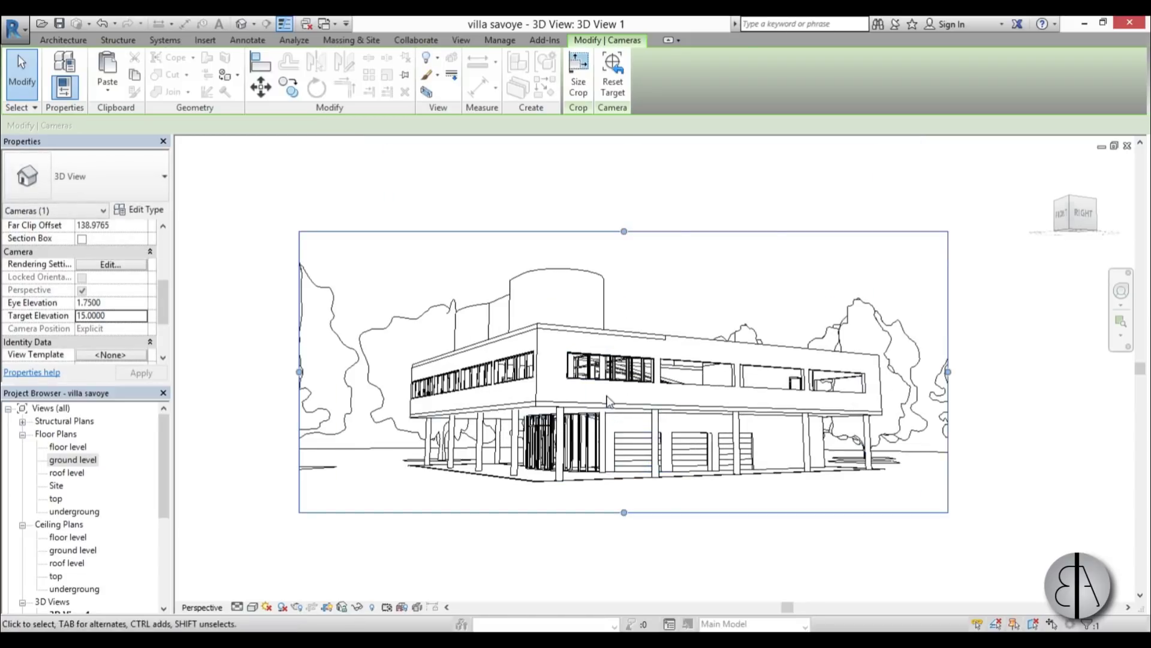
Step: Orbit the perspective camera lower and around the villa so its front-right corner sits near the middle of the frame, and deselect the camera
middle_click_drag(607, 403, 644, 401, "shift")
scroll(652, 305, "up", 1)
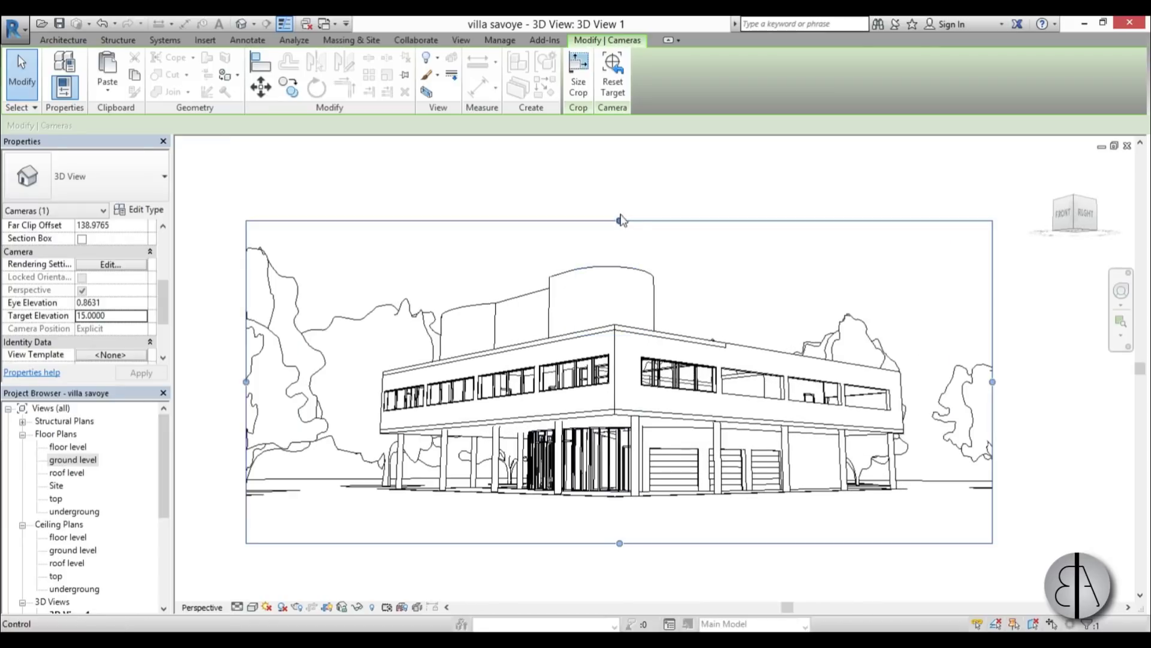
left_click(707, 287)
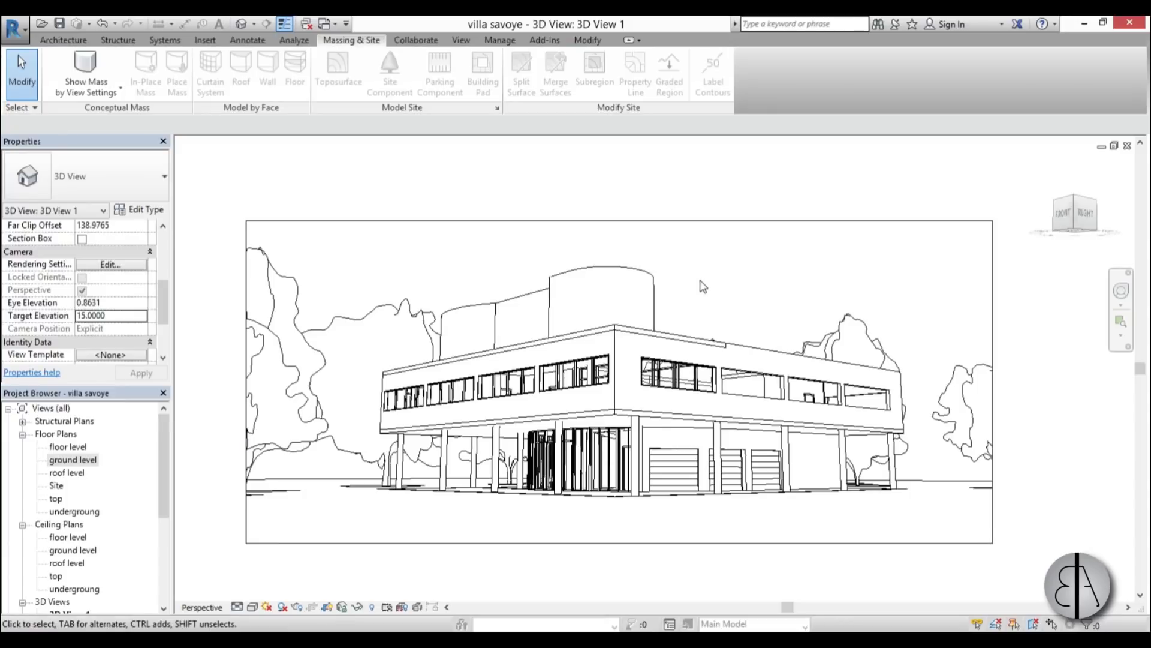
scroll(685, 277, "up", 2)
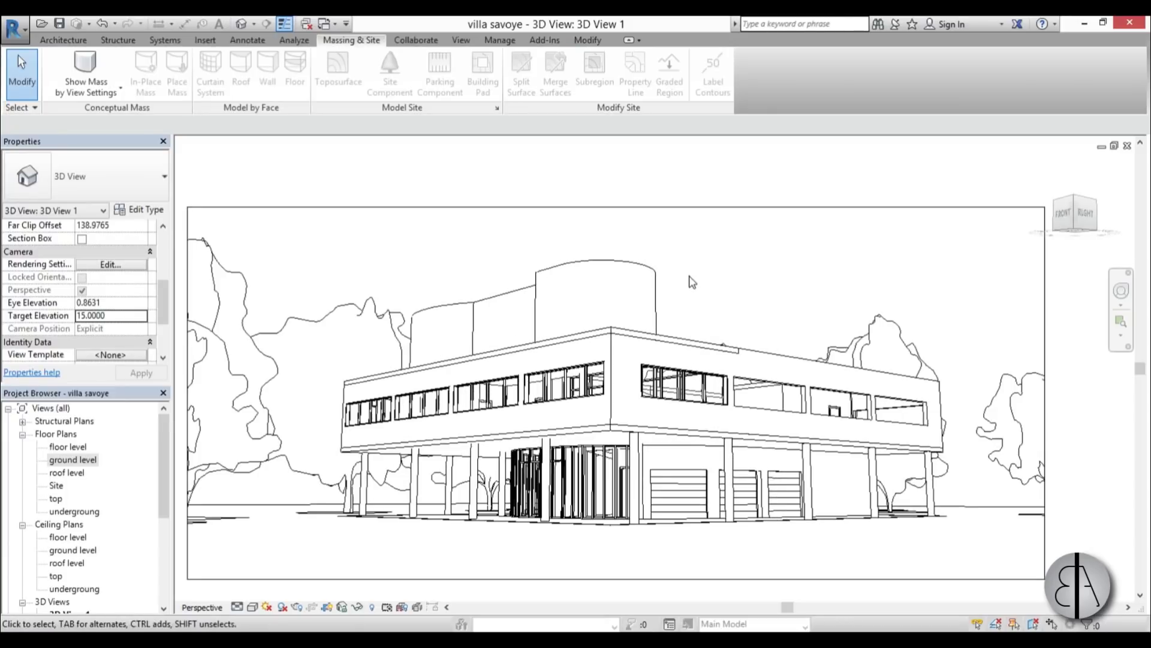
Step: Render the perspective view at High quality with the background style Sky: Very Few Clouds
key("r")
key("r")
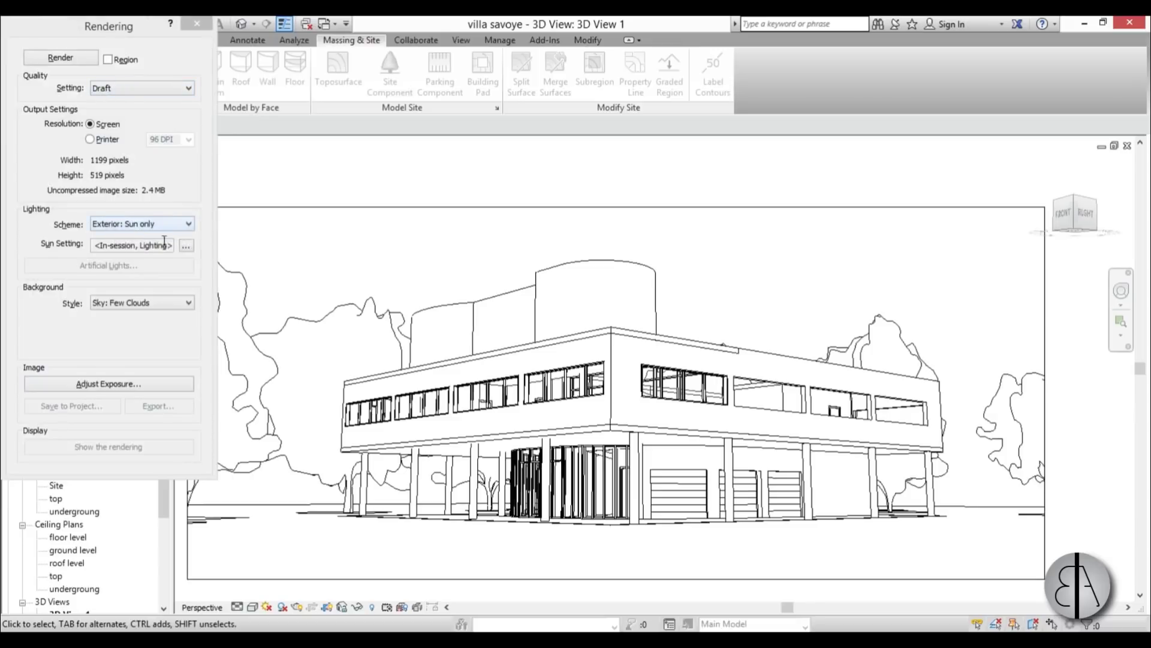
left_click(171, 303)
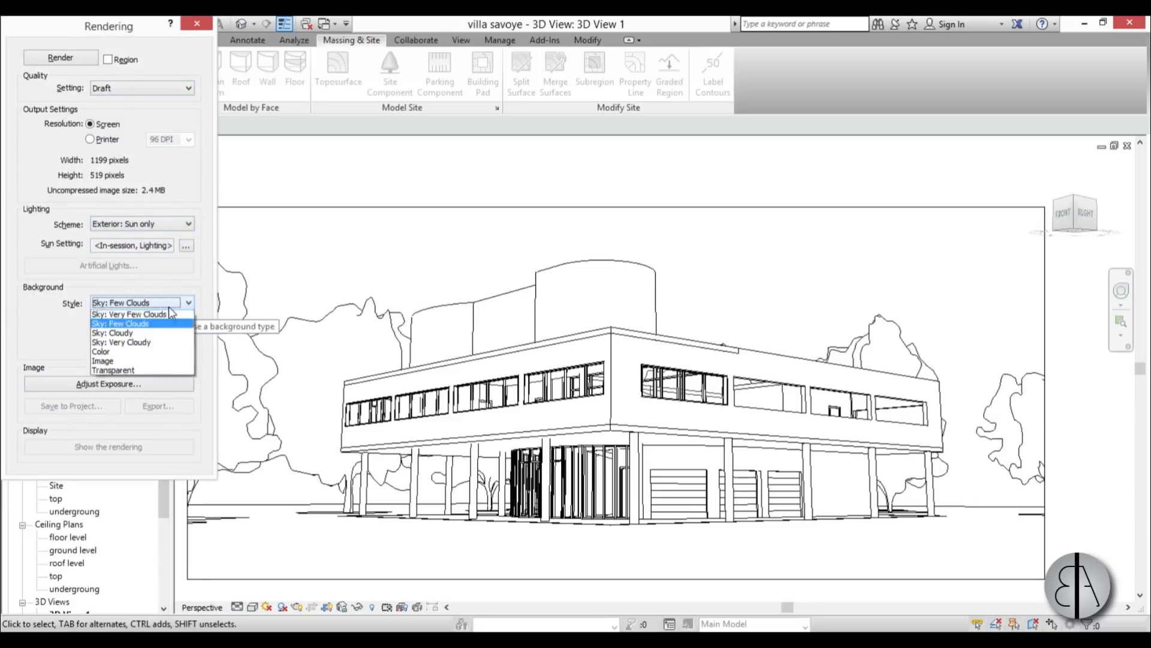
left_click(137, 325)
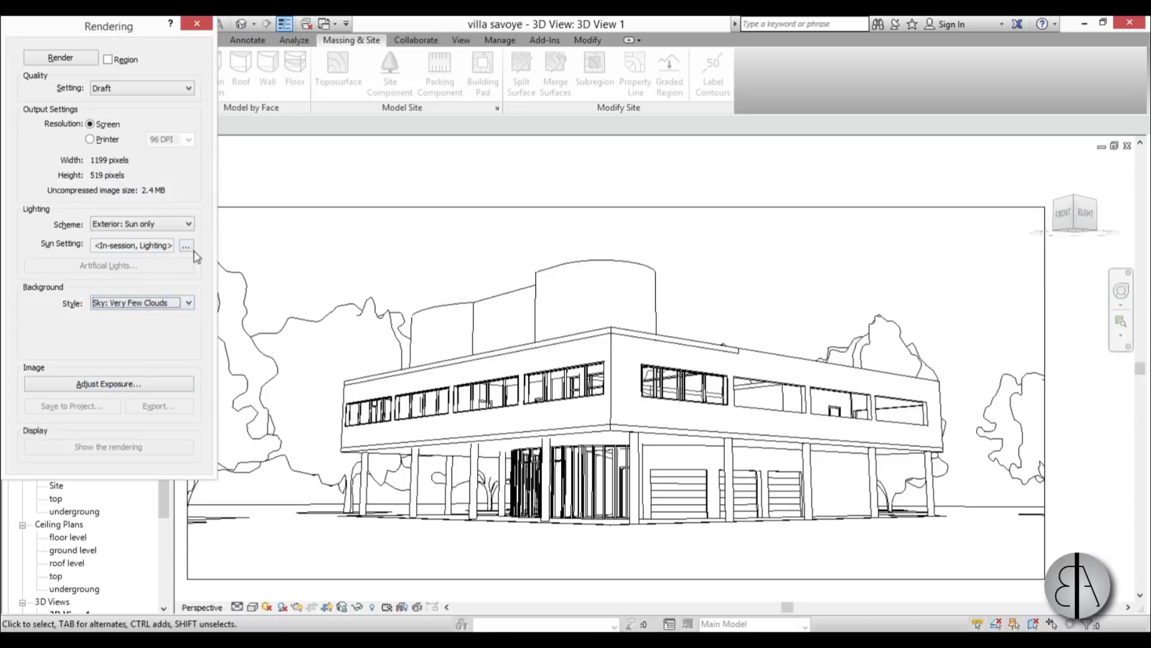
left_click(119, 89)
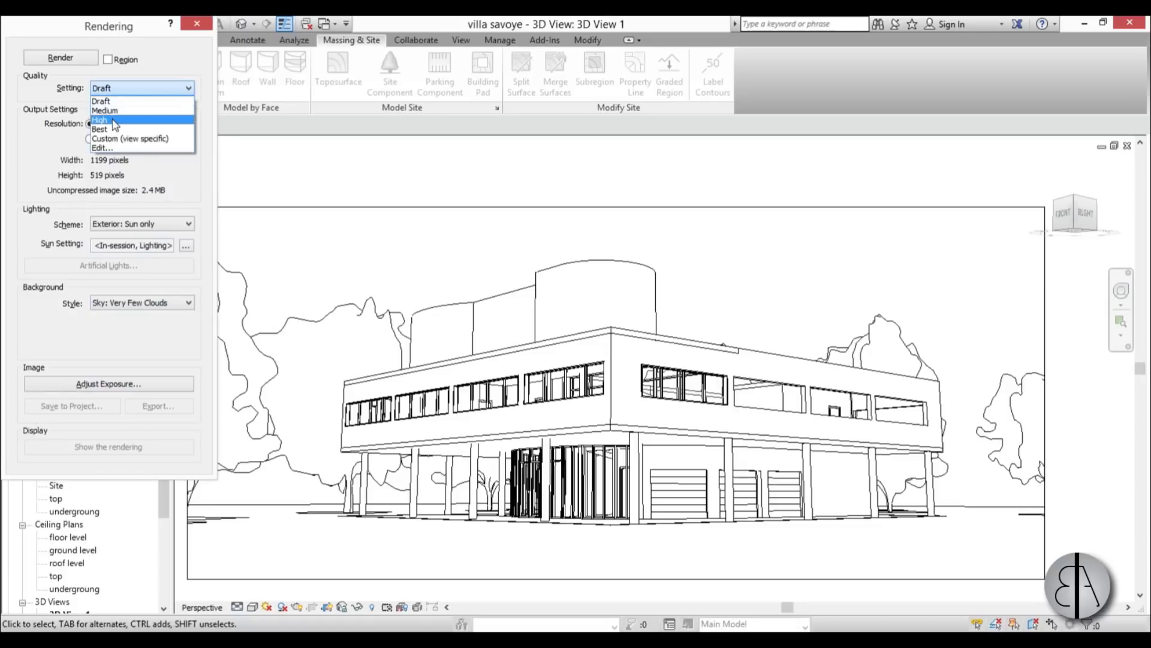
left_click(117, 121)
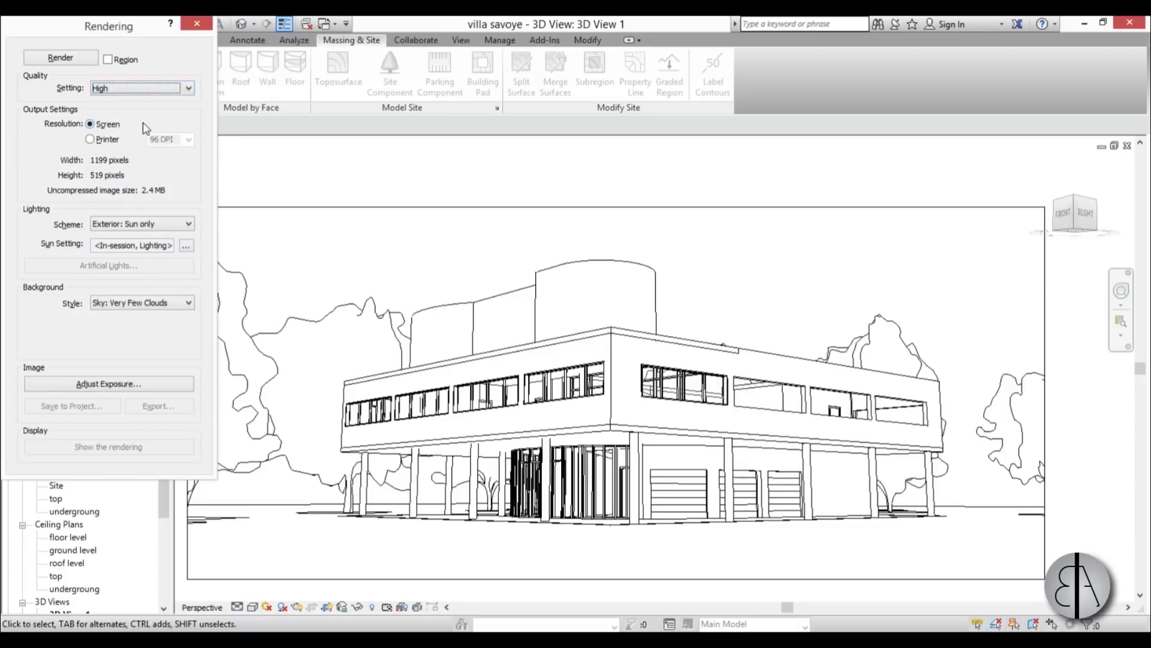
left_click(70, 62)
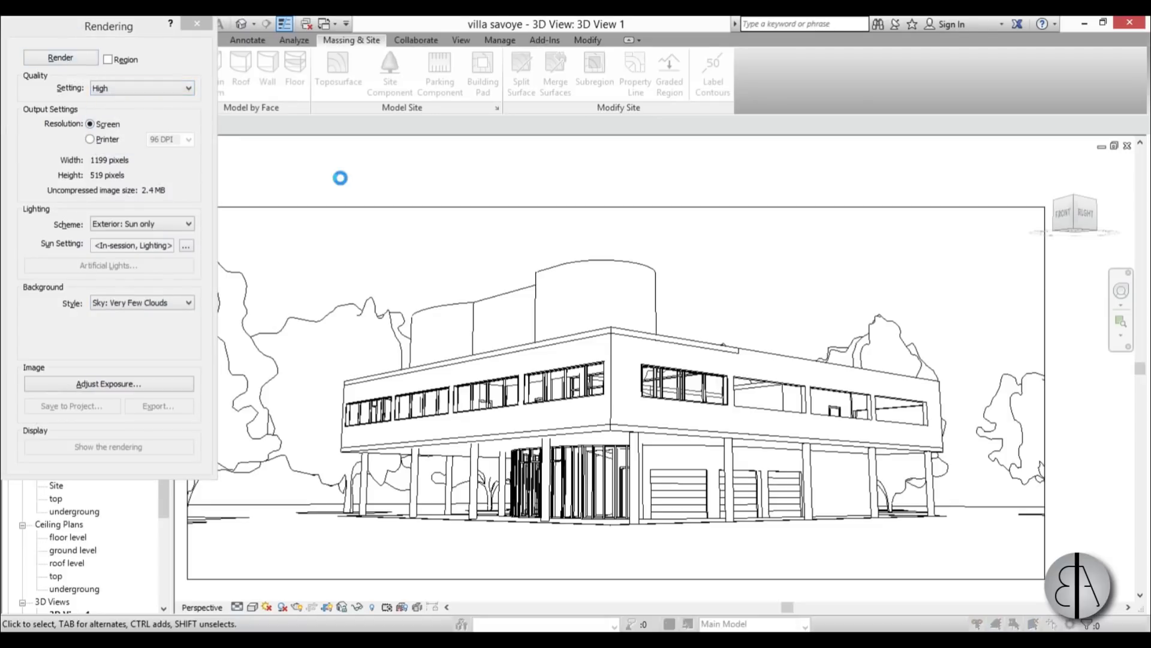